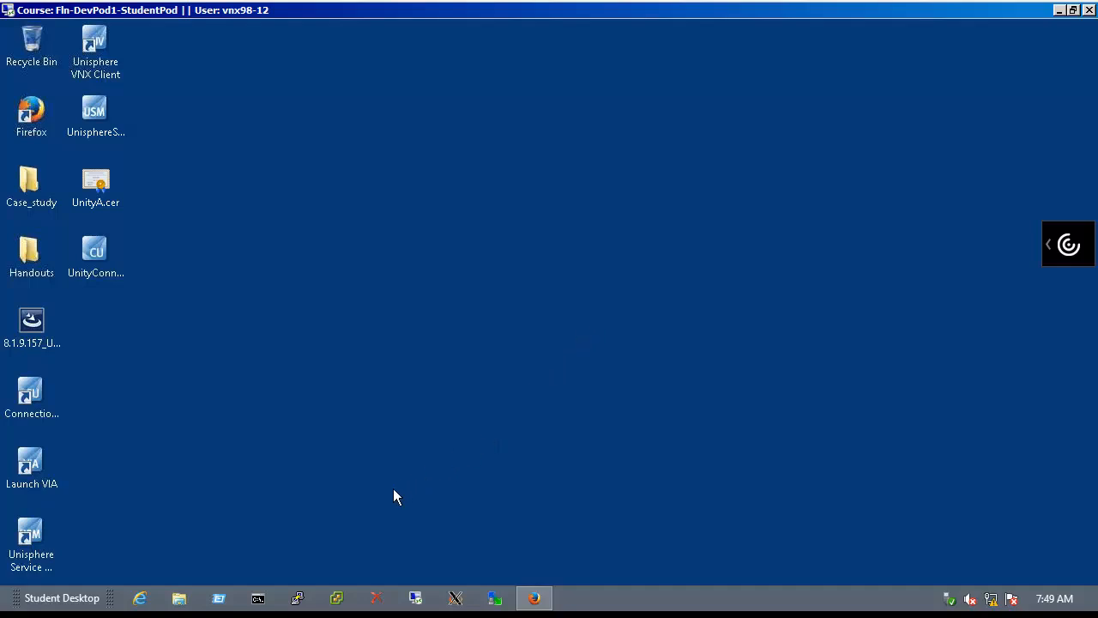
Open a command prompt in the Unisphere CLI folder and clear the console
left_click(258, 598)
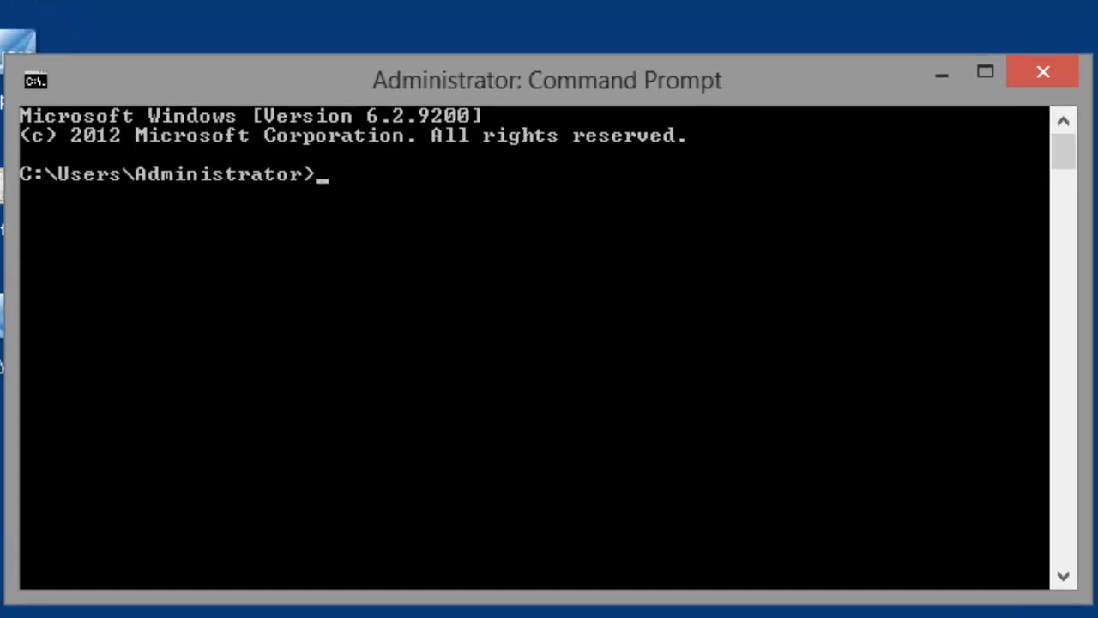
type("cd \"c:\\Program Files (x86)\\EMC\\Unisphere CLI\"")
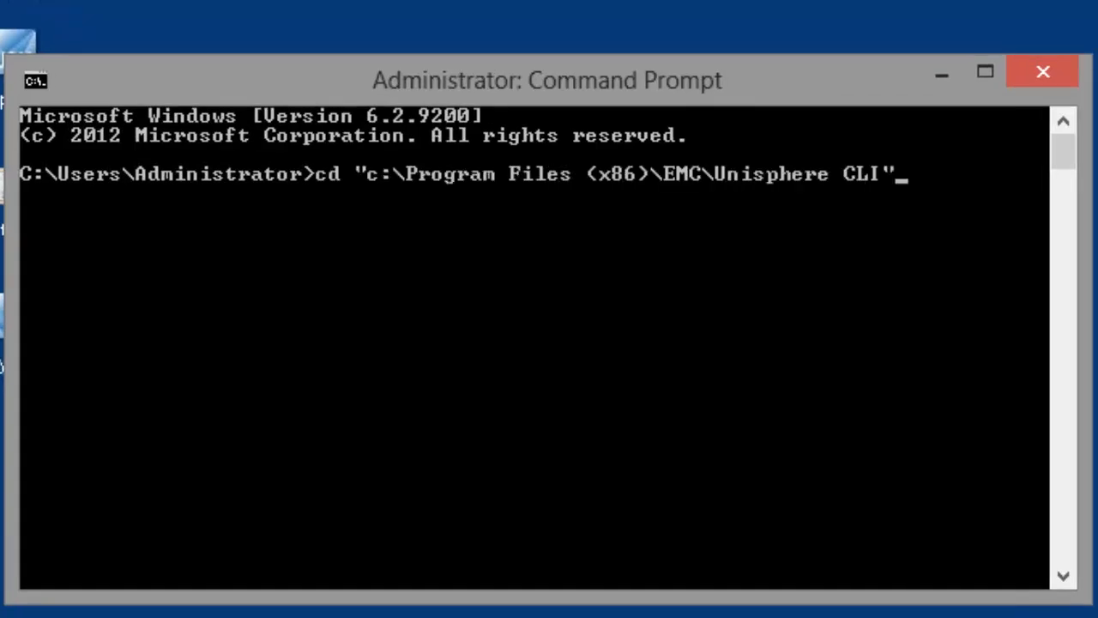
key("Return")
type("cls")
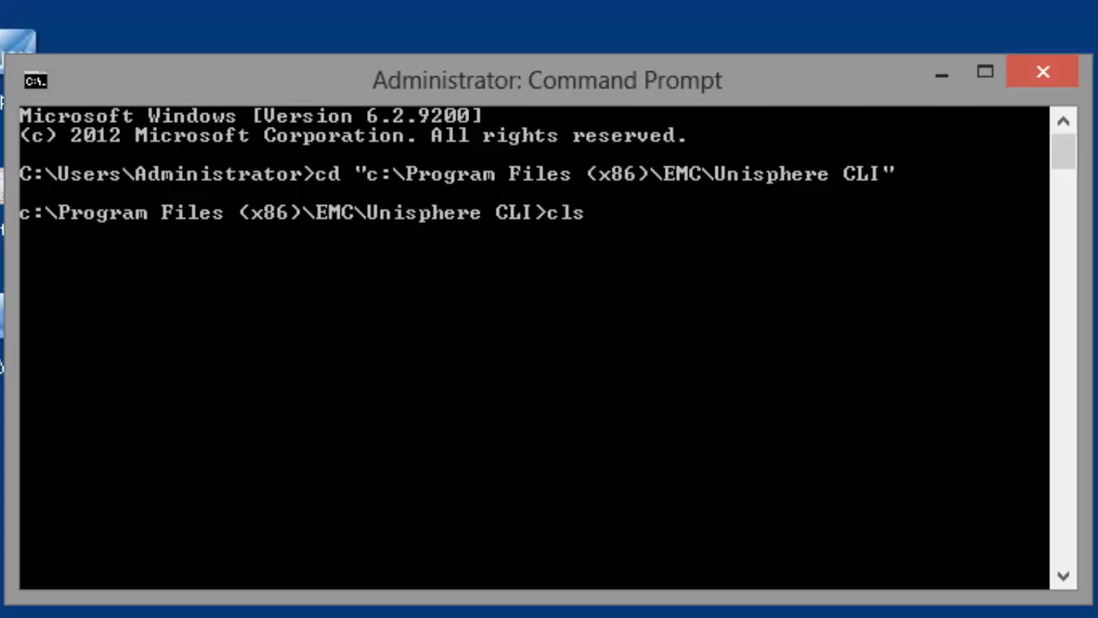
key("Return")
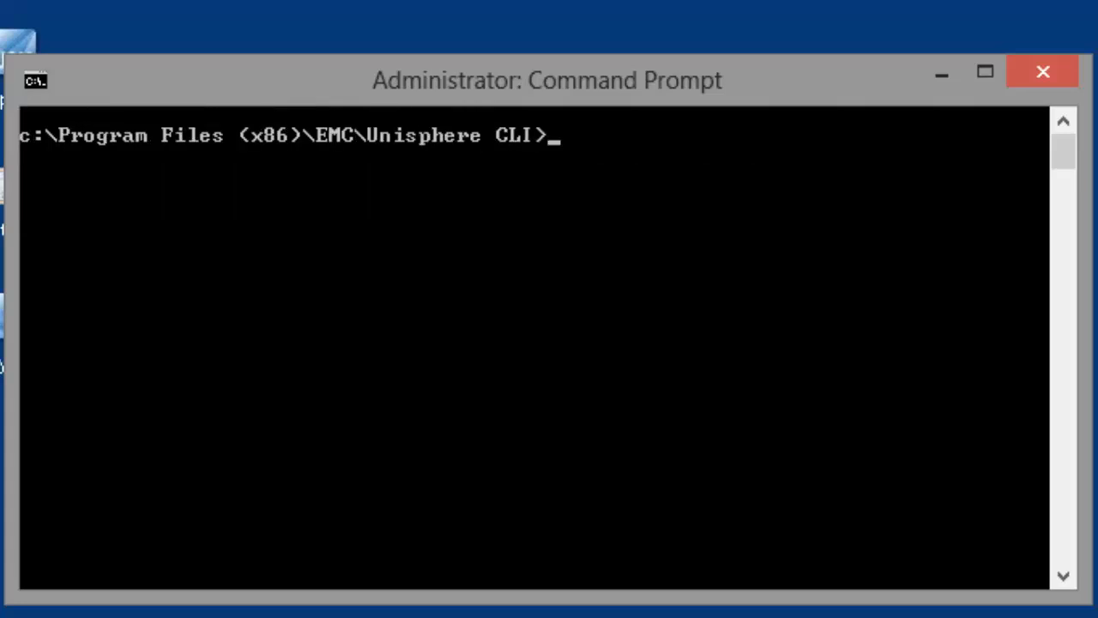
Run uemcli /remote/sys show -detail against 192.168.1.80 and then 192.168.1.90
type("uemcli.exe -d 192.168.1.80 -u admin -p P@ssw0rd /remote/sys show -detail")
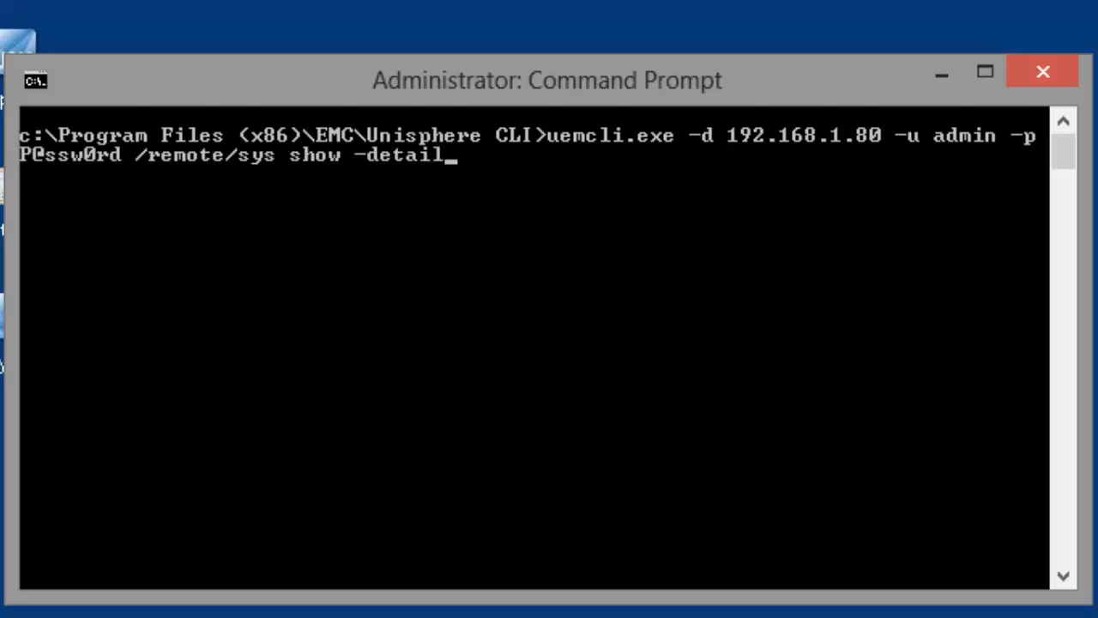
key("Return")
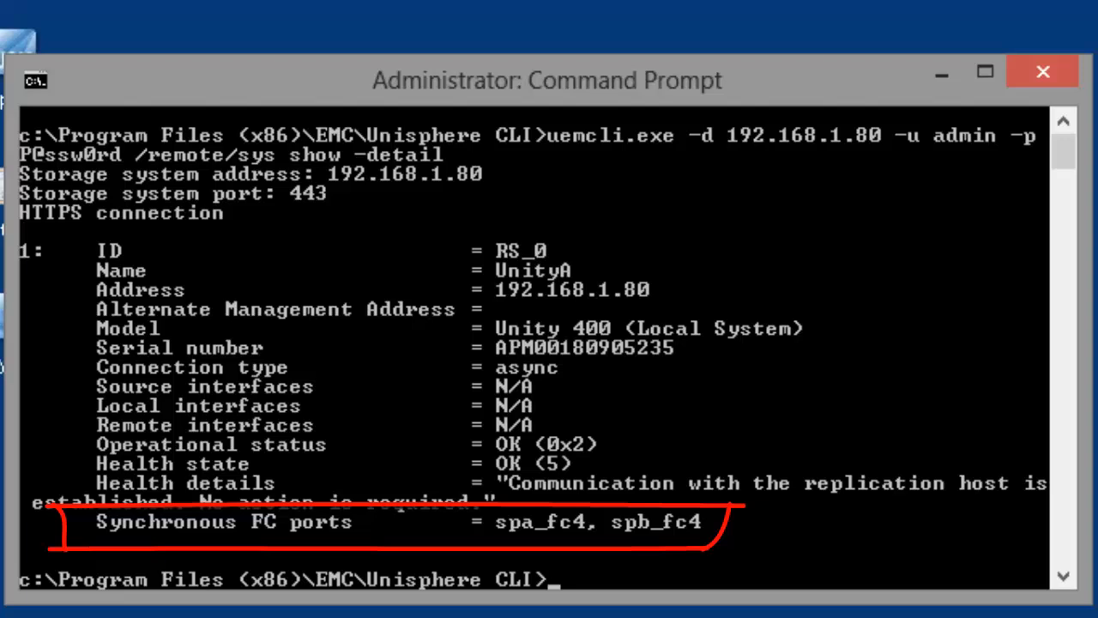
type("cl")
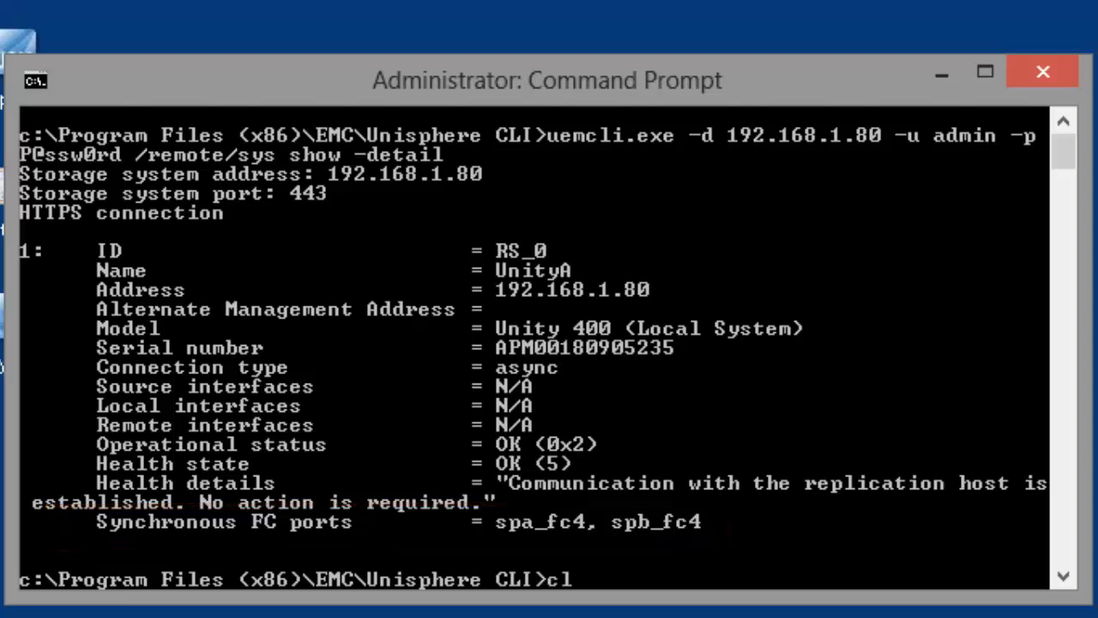
type("s")
key("Return")
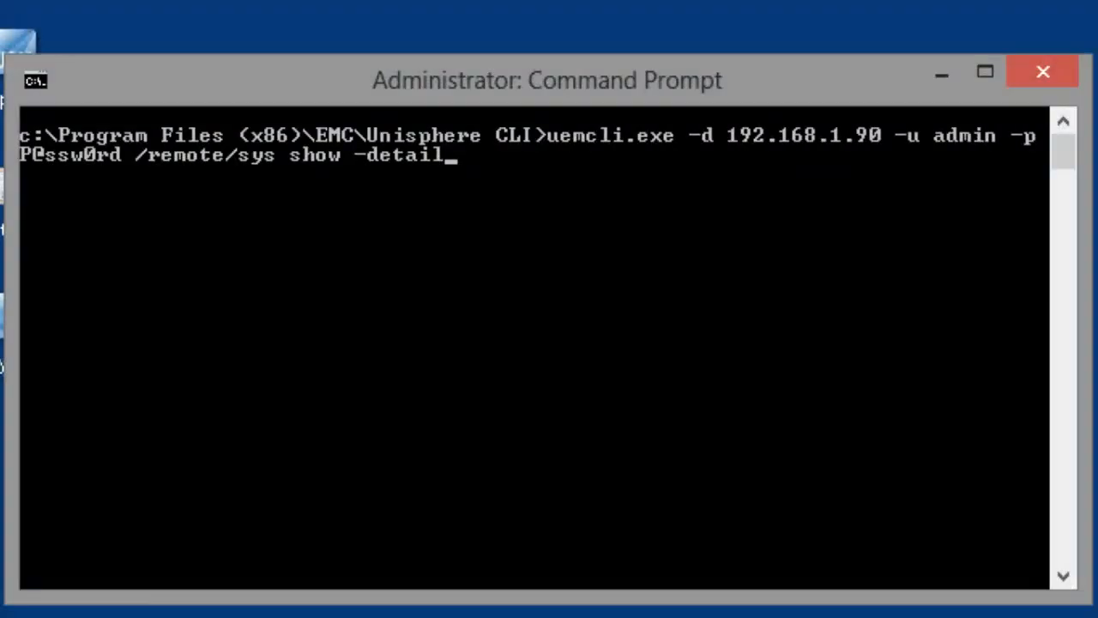
key("Return")
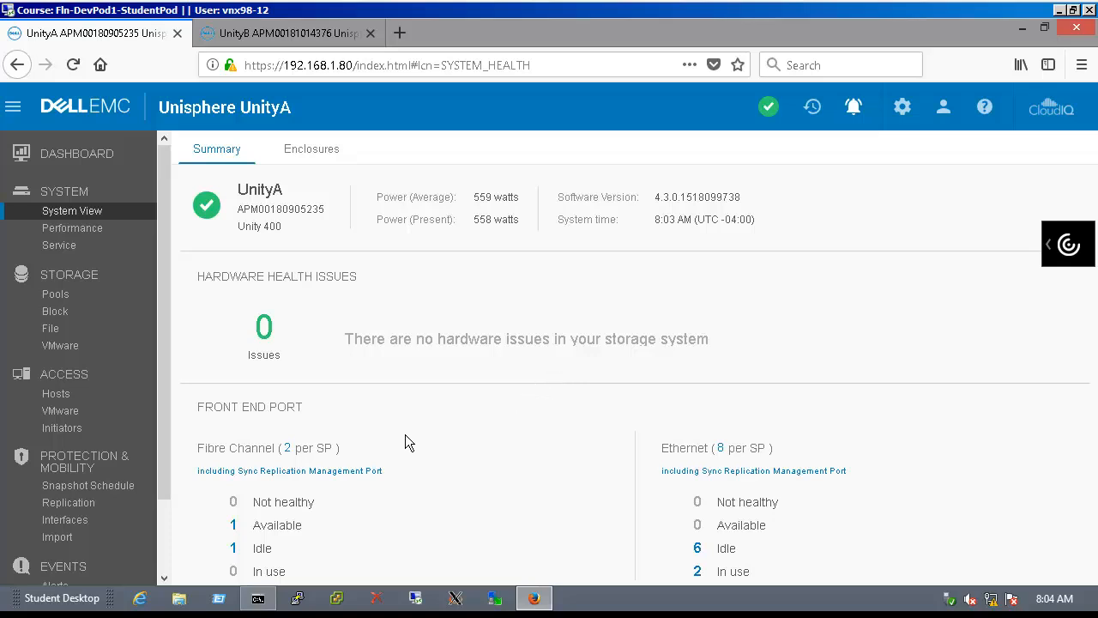
Add Sync Replication Management interfaces on UnityA: SP A 192.168.1.81, SP B 192.168.1.82, gateway 192.168.1.254
left_click(104, 525)
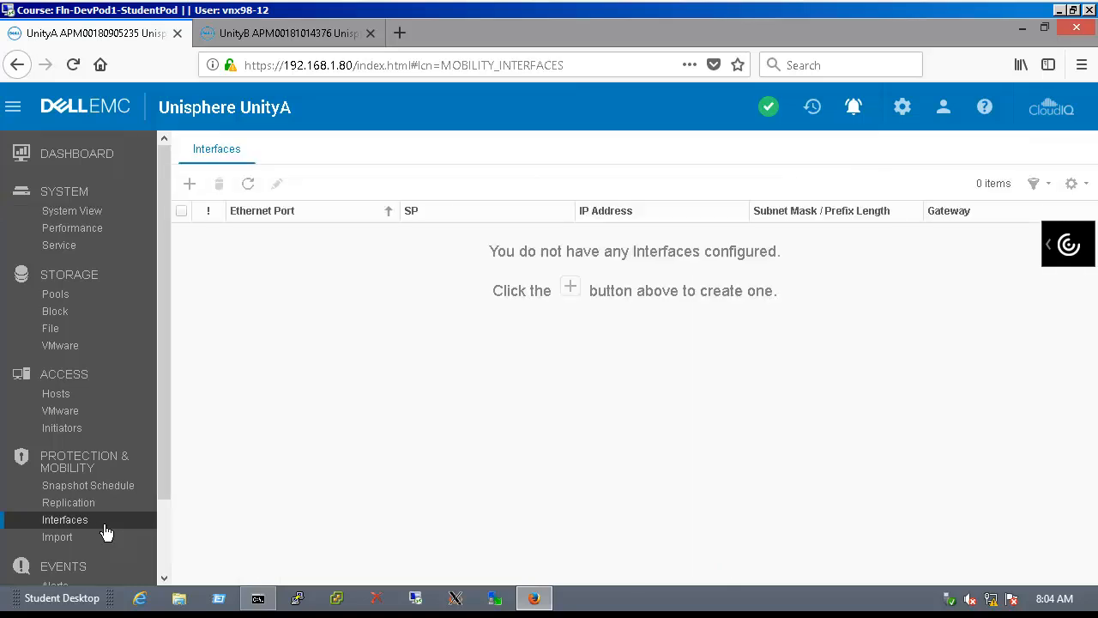
left_click(197, 195)
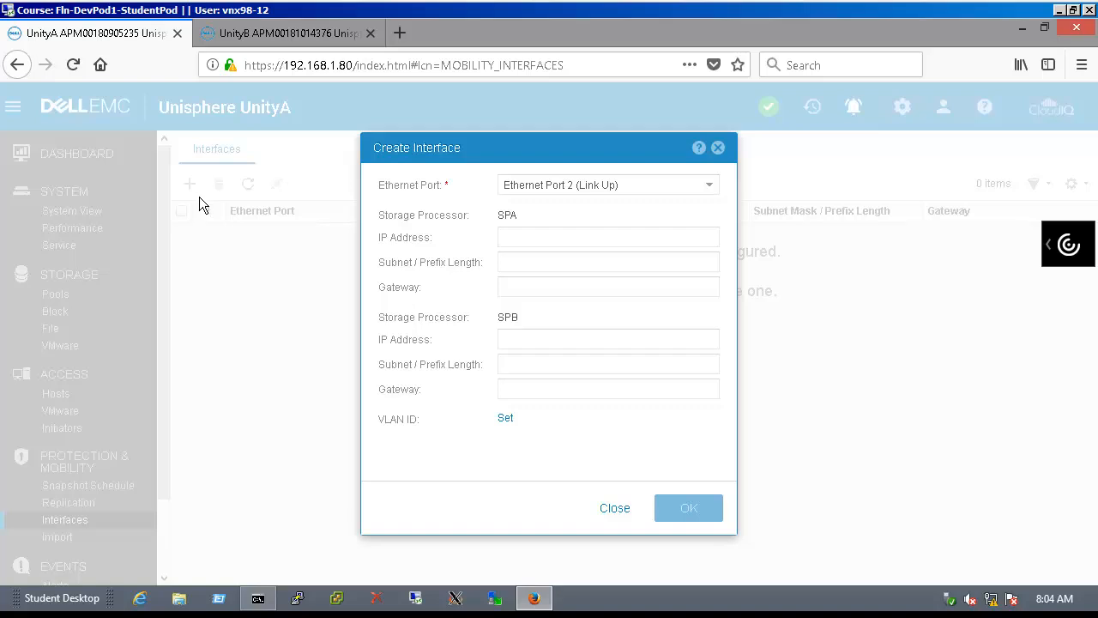
left_click(713, 188)
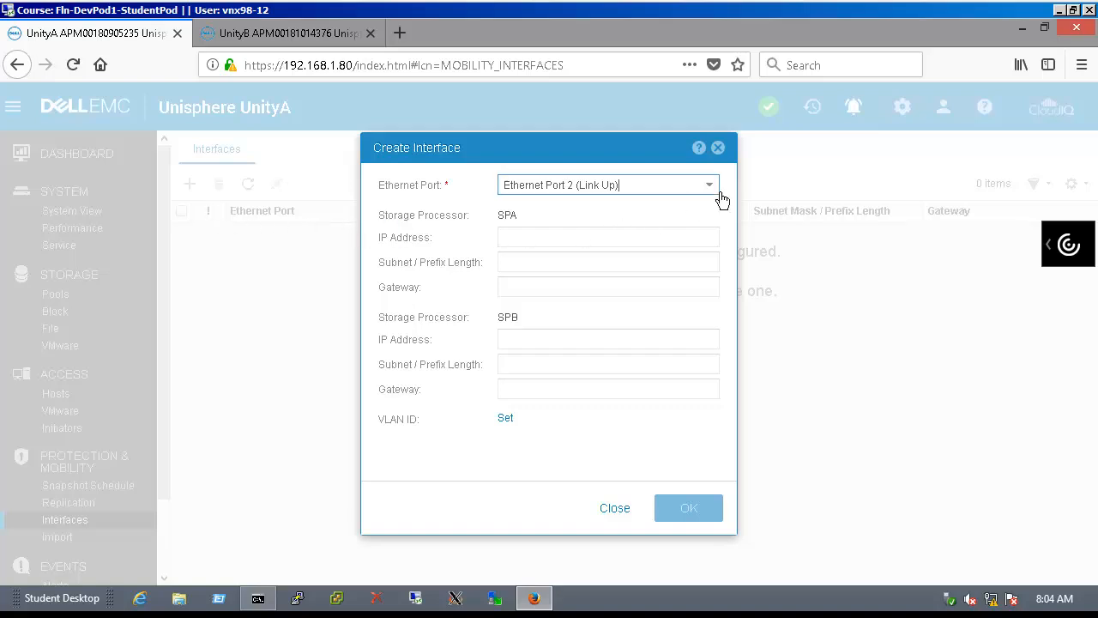
left_click(719, 193)
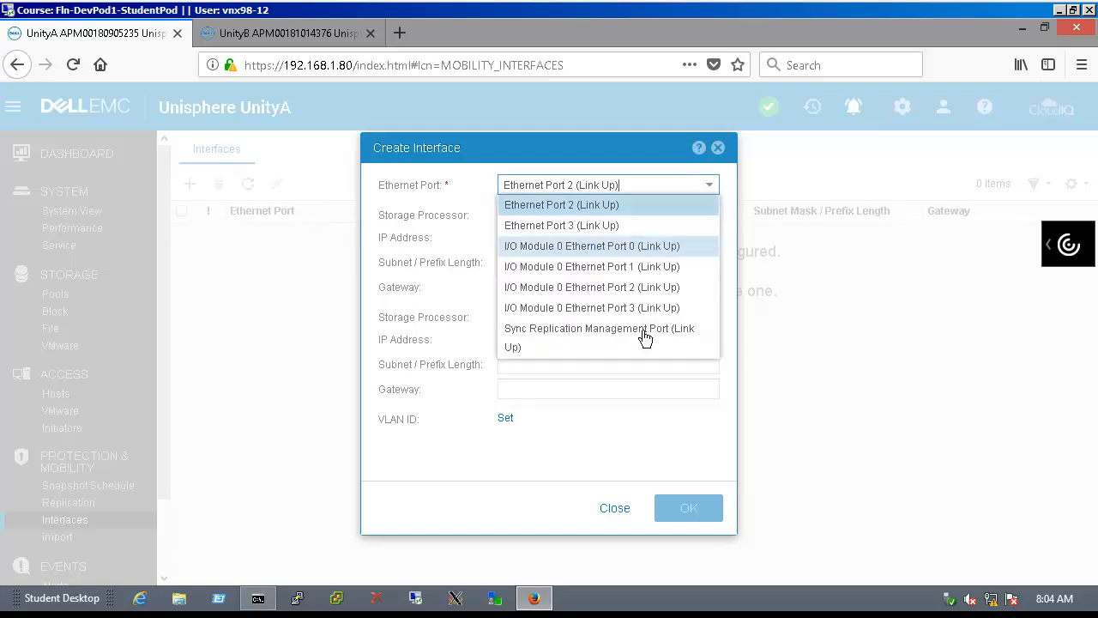
left_click(591, 348)
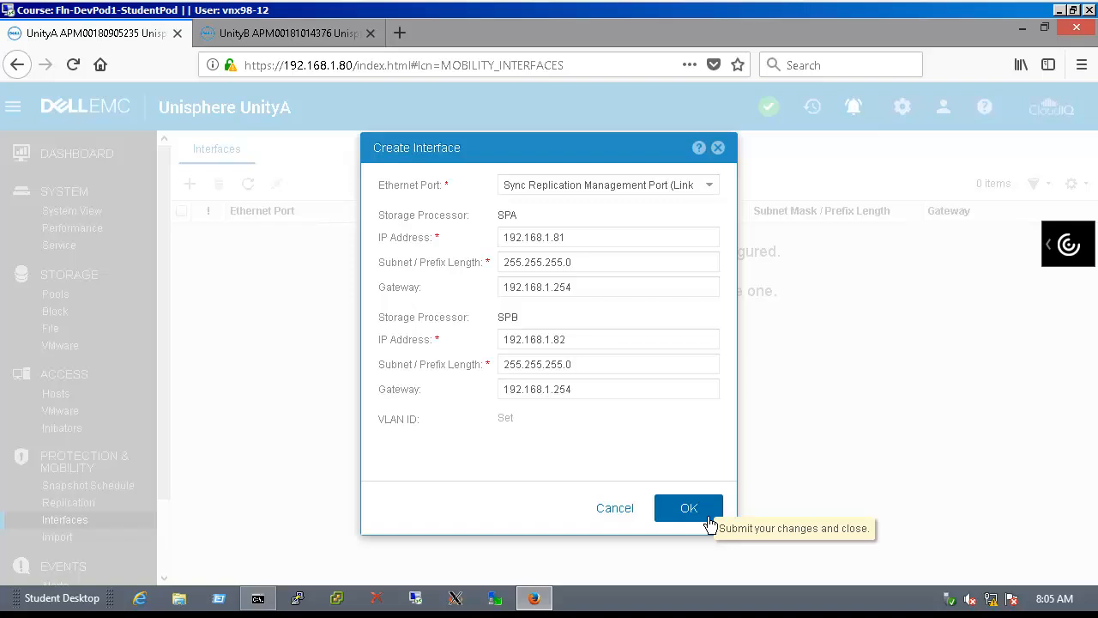
left_click(689, 508)
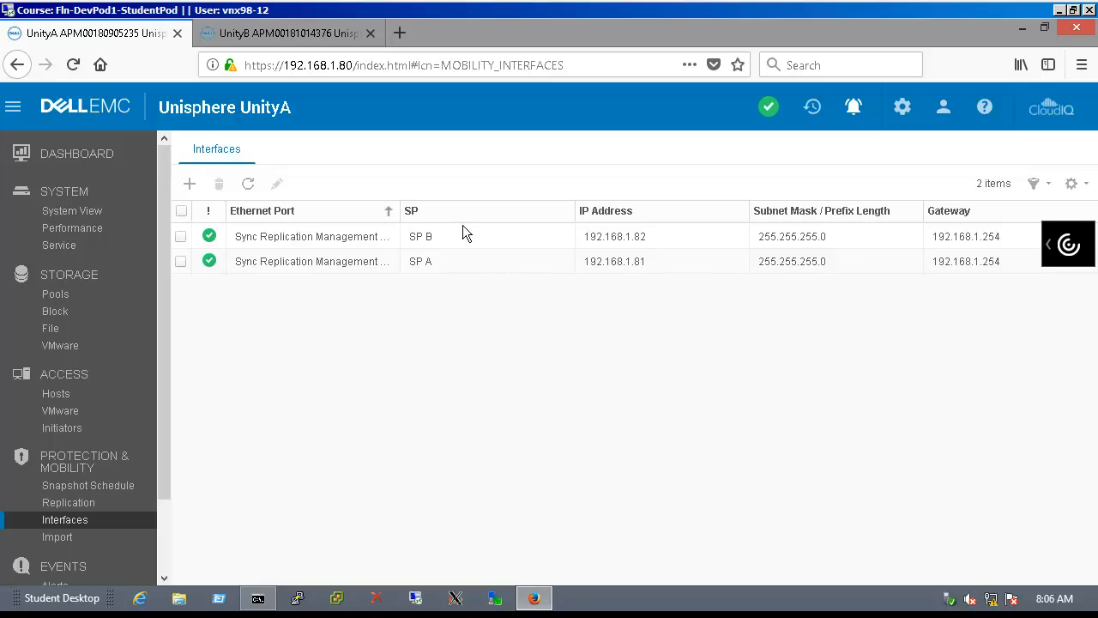
On UnityB, add Sync Replication Management interfaces SP A 192.168.1.91 and SP B 192.168.1.92, gateway 192.168.1.254
left_click(315, 34)
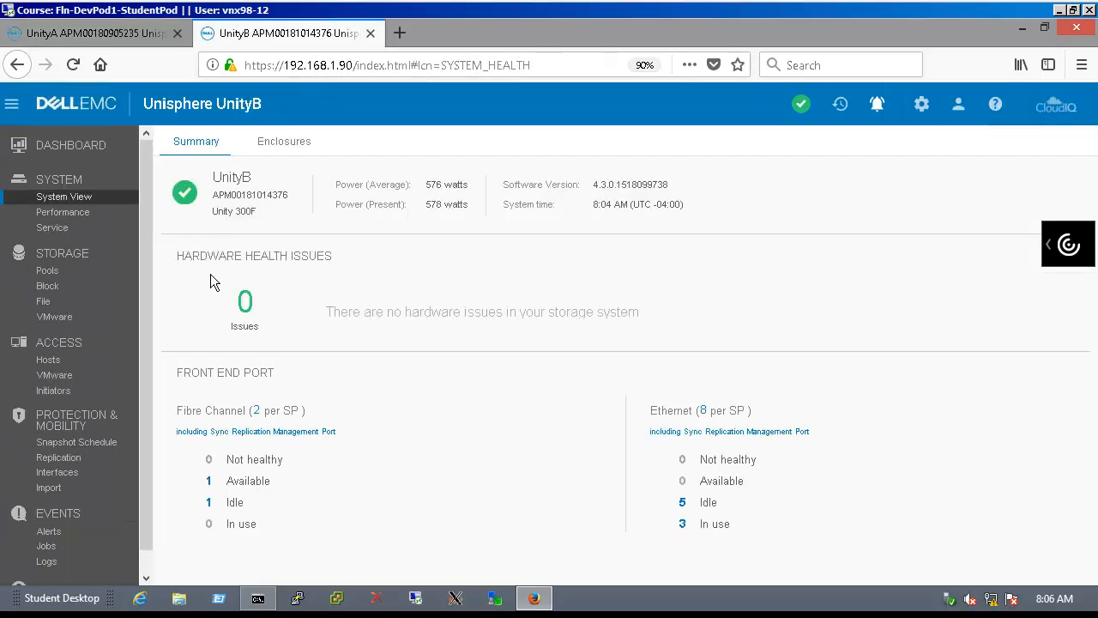
left_click(89, 481)
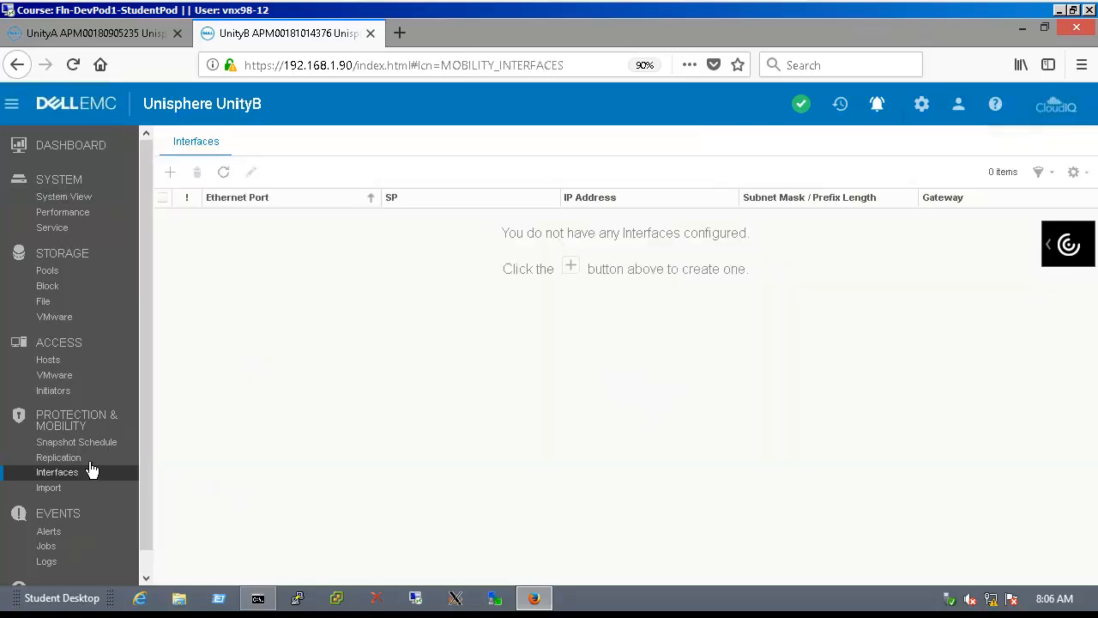
left_click(178, 179)
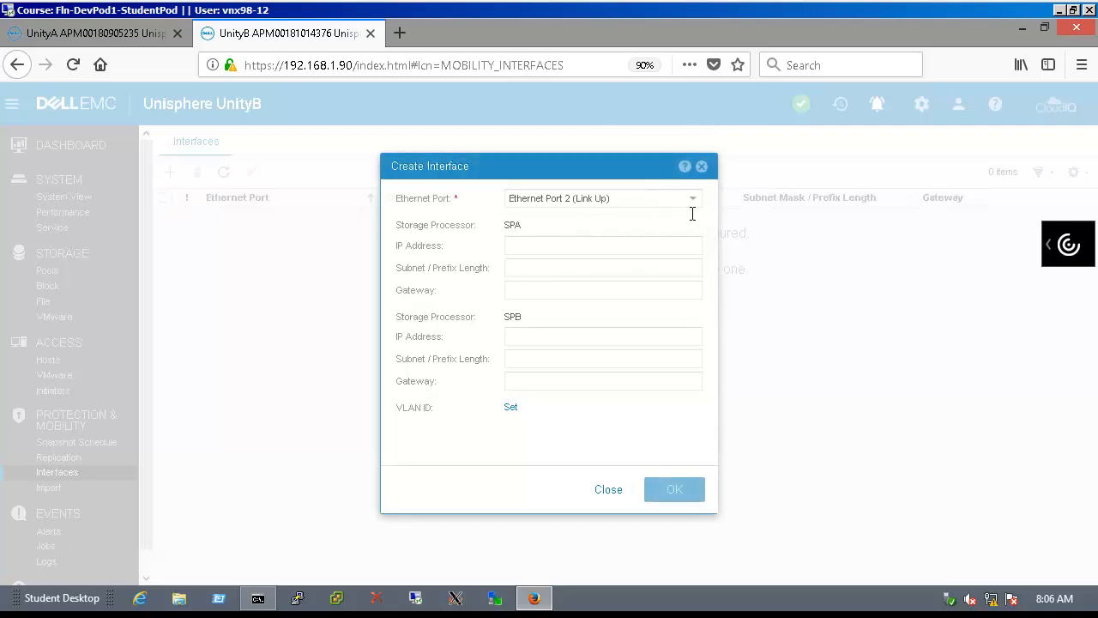
left_click(699, 209)
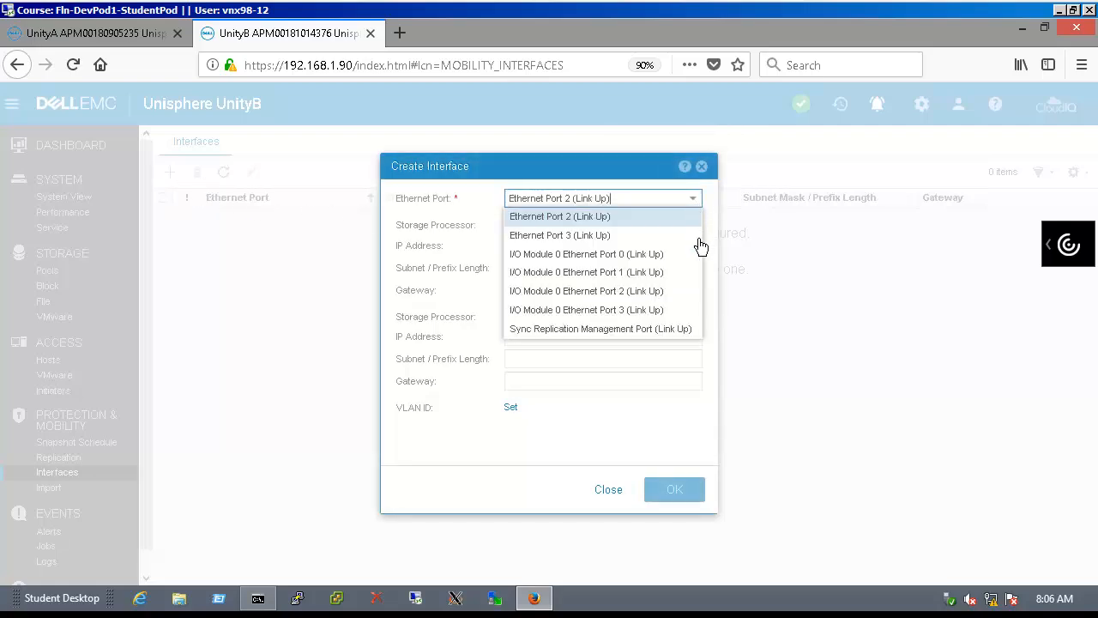
left_click(644, 333)
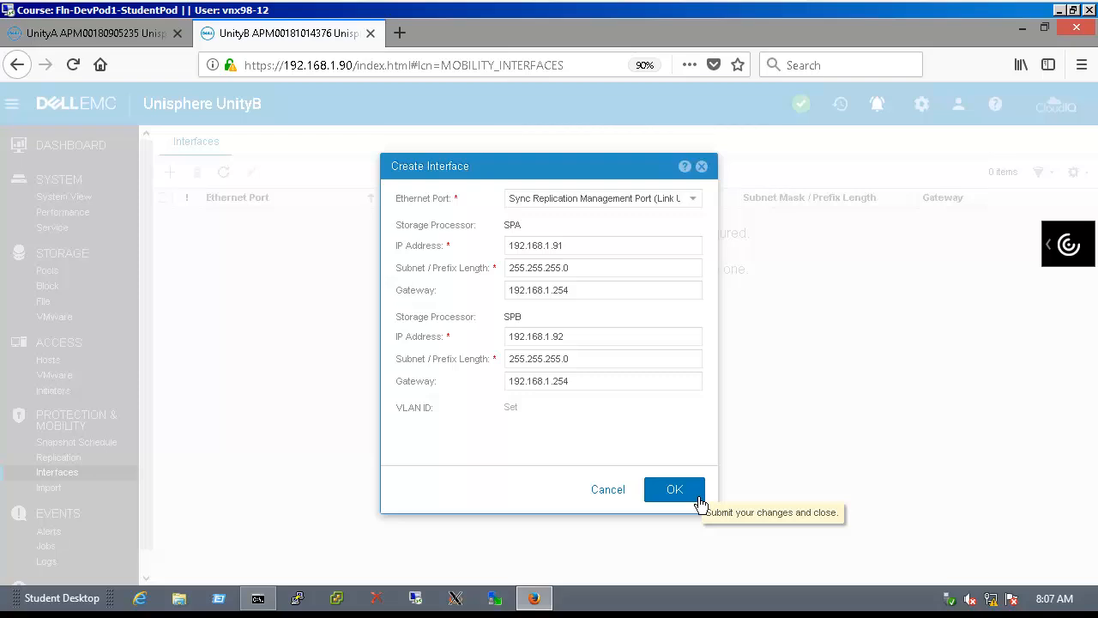
left_click(674, 489)
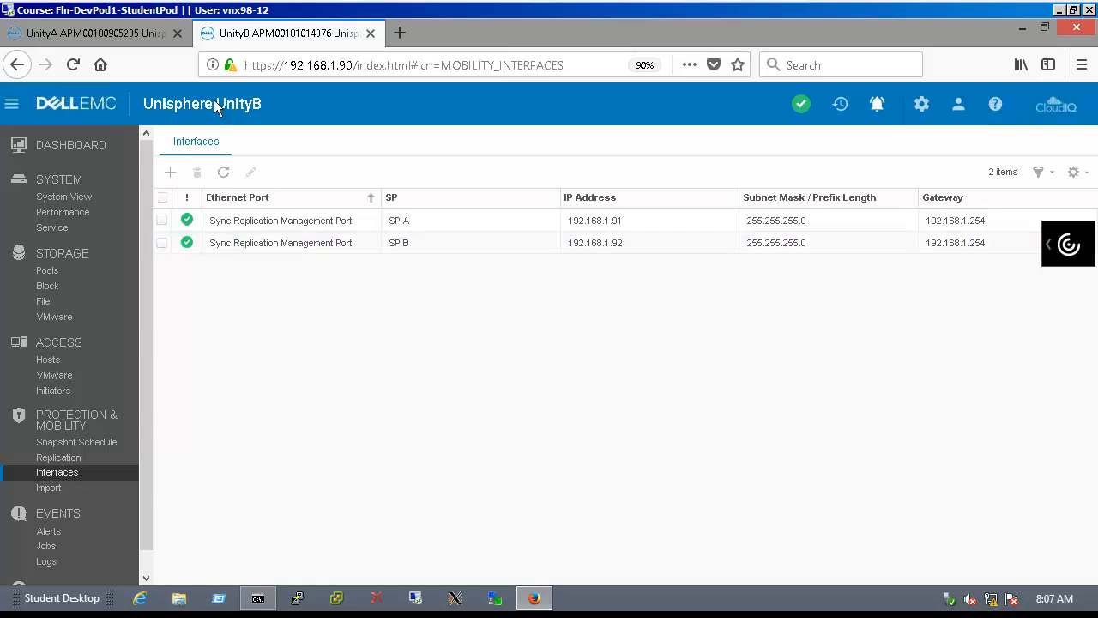
Create a Synchronous replication connection from UnityA to remote system 192.168.1.90 with admin credentials
left_click(159, 43)
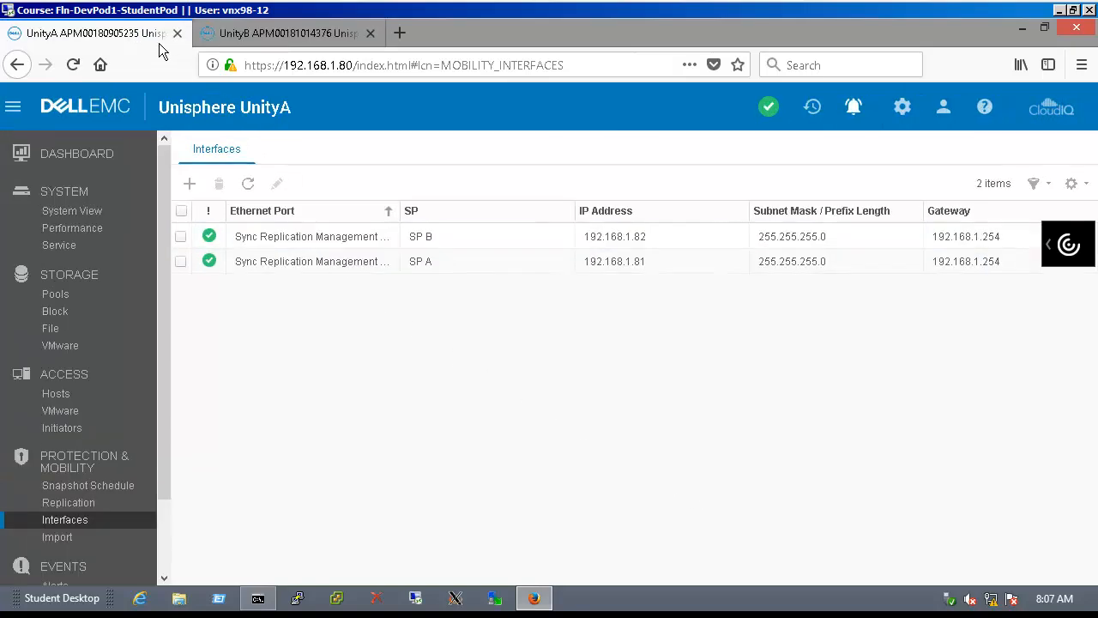
left_click(85, 509)
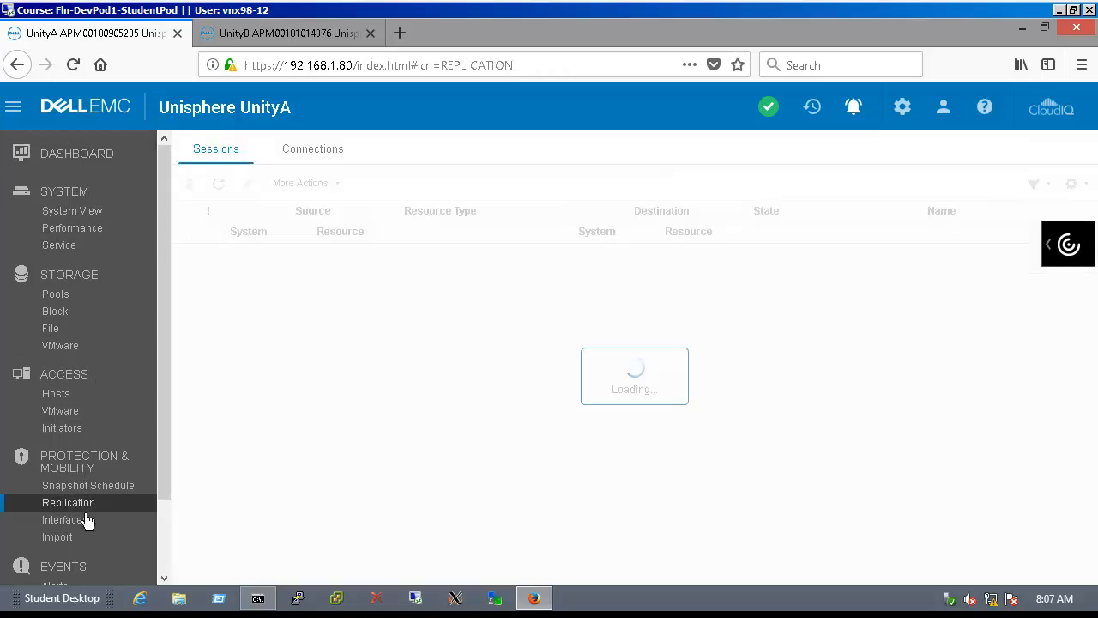
left_click(315, 161)
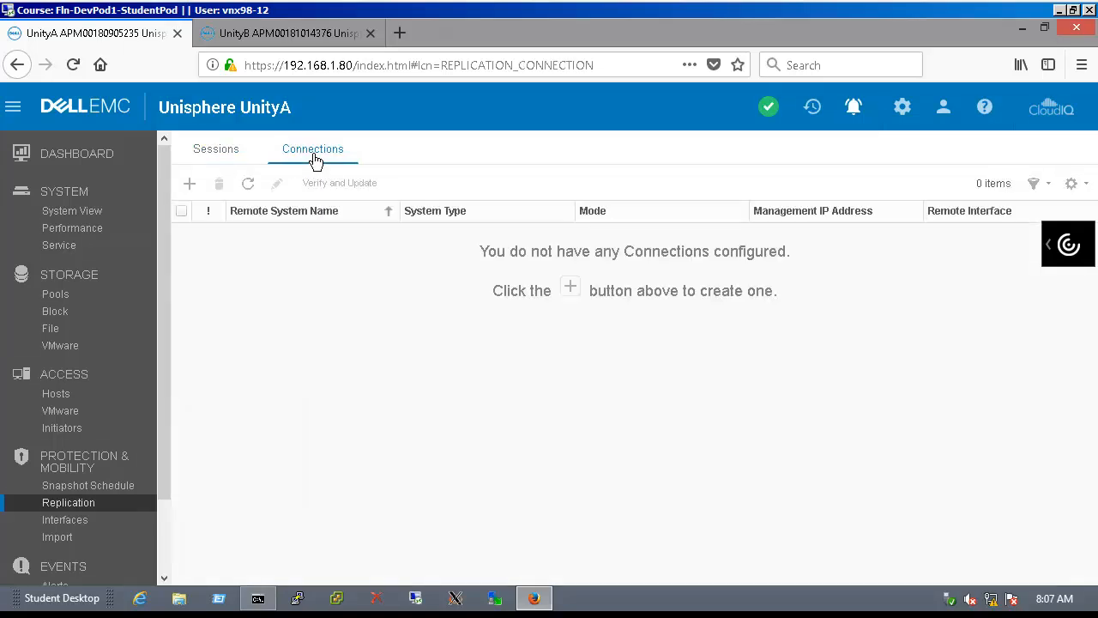
left_click(192, 185)
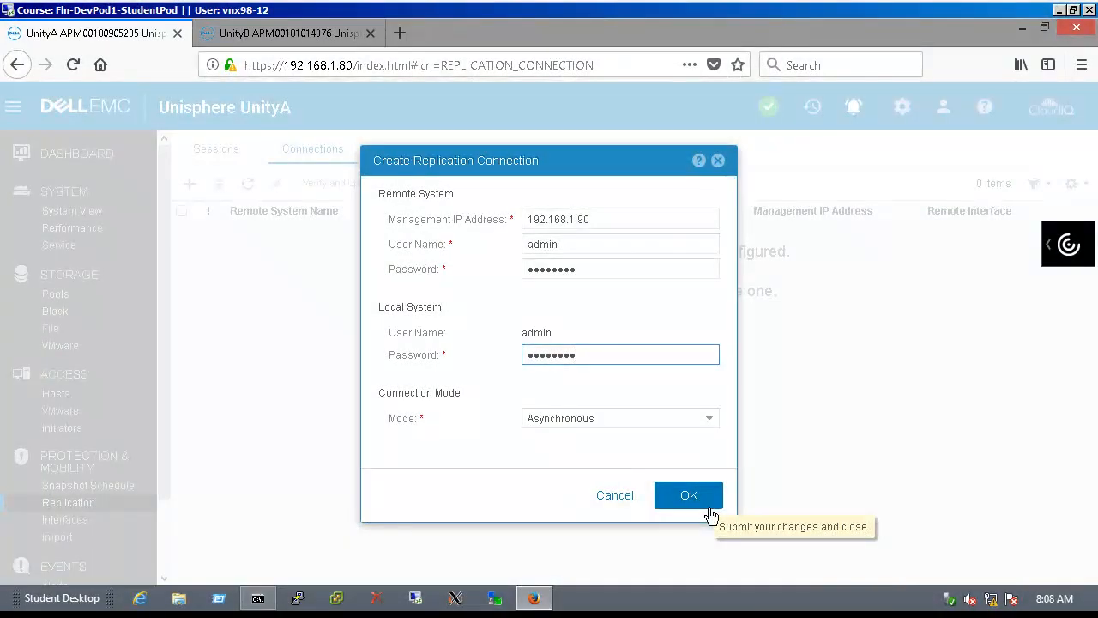
key("Tab")
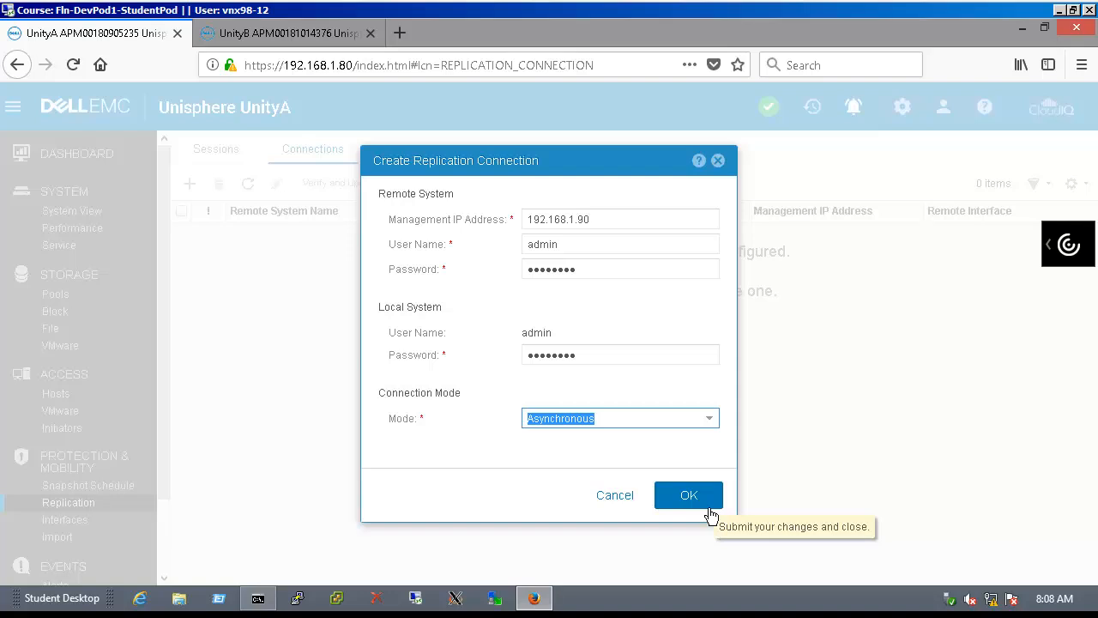
left_click(721, 430)
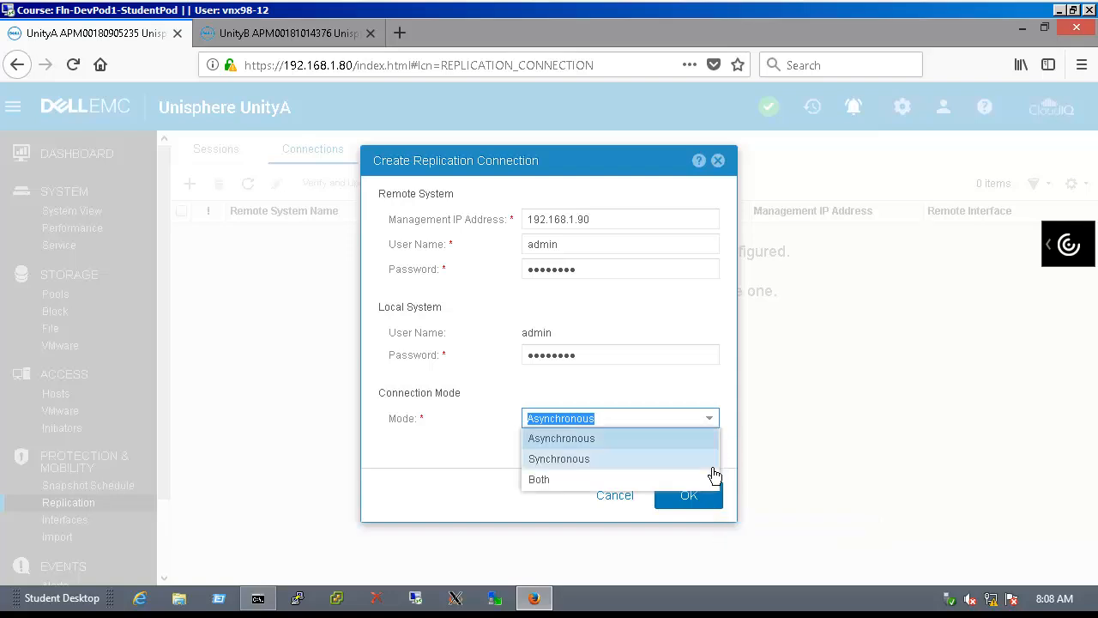
left_click(709, 467)
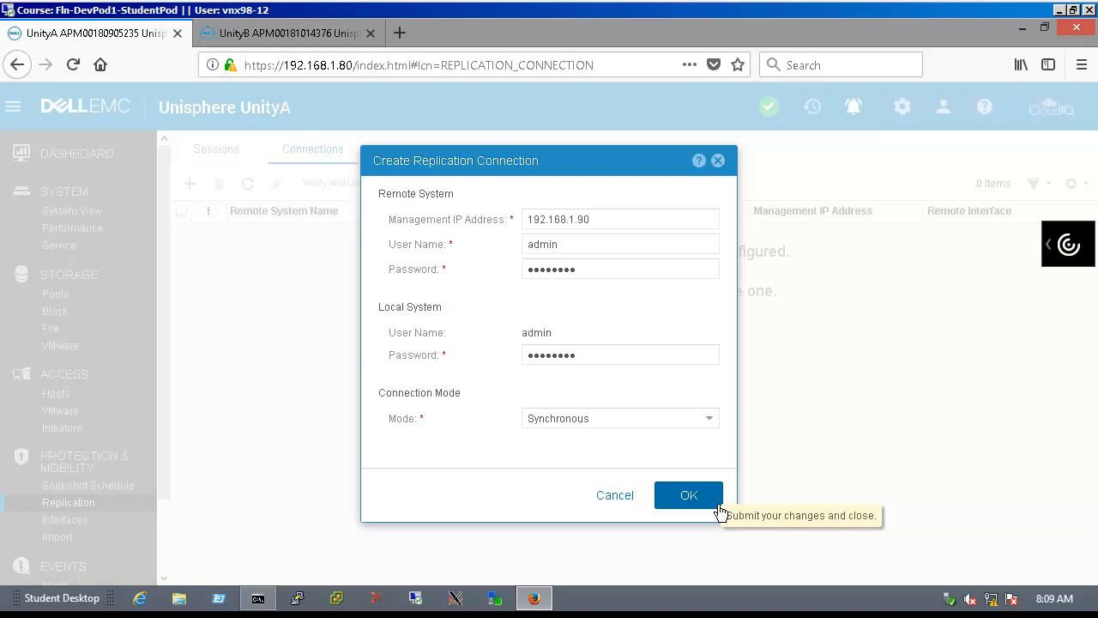
left_click(719, 506)
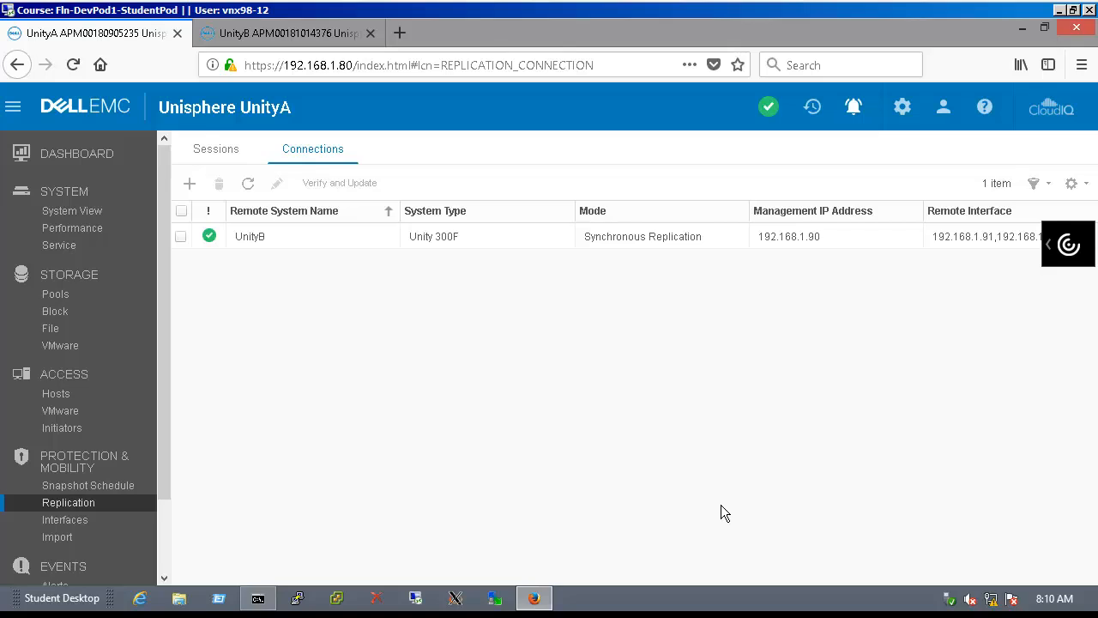
left_click(316, 34)
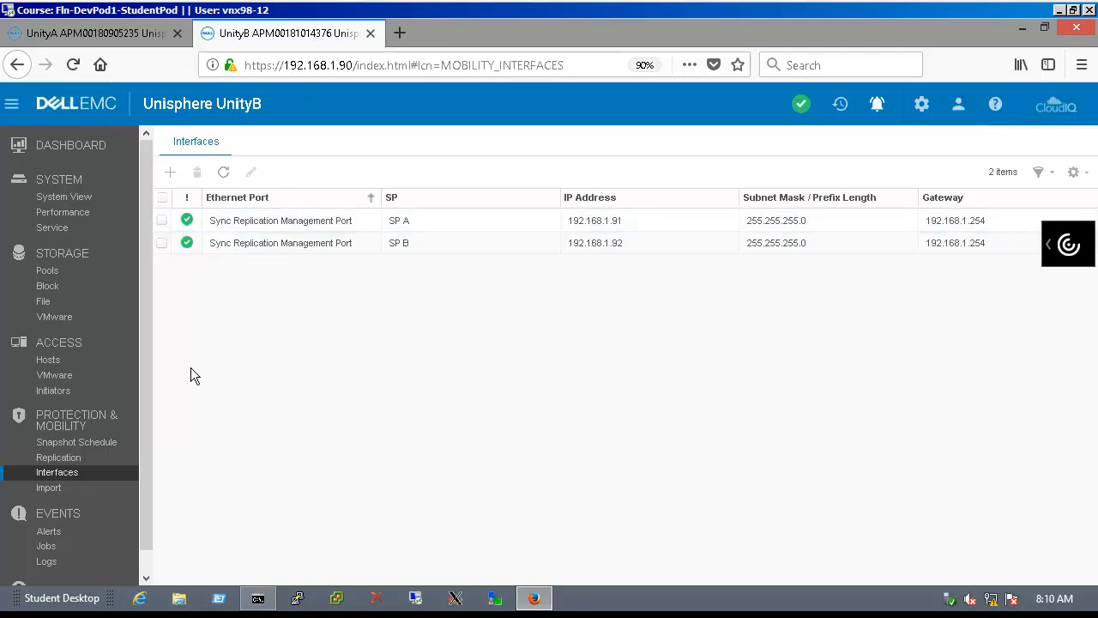
On UnityB, run Verify and Update on the replication connection to UnityA and confirm
left_click(89, 464)
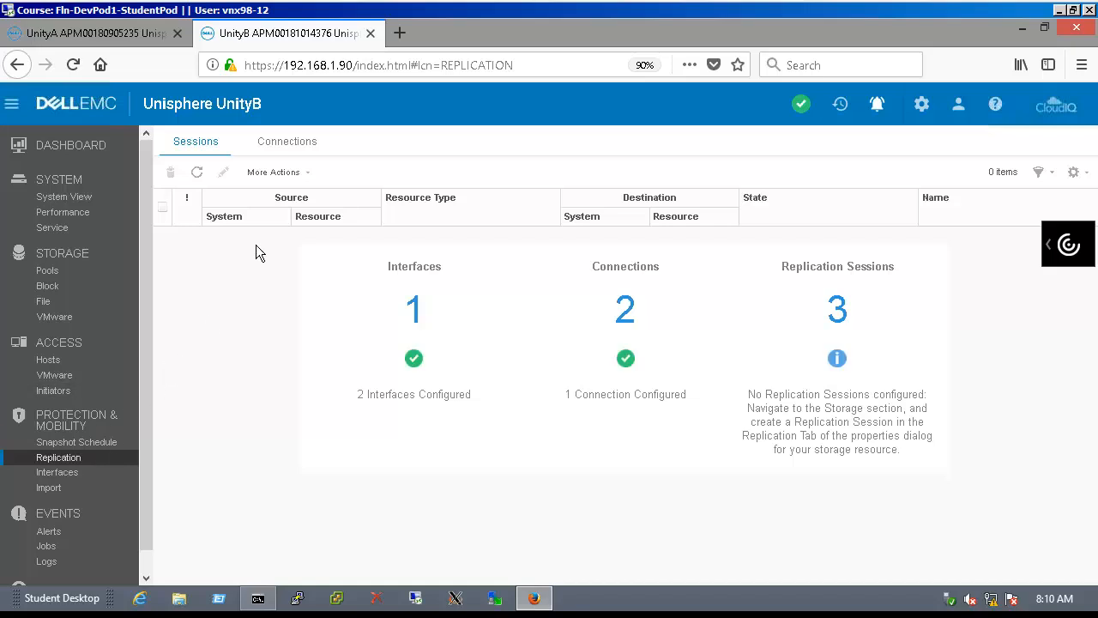
left_click(292, 145)
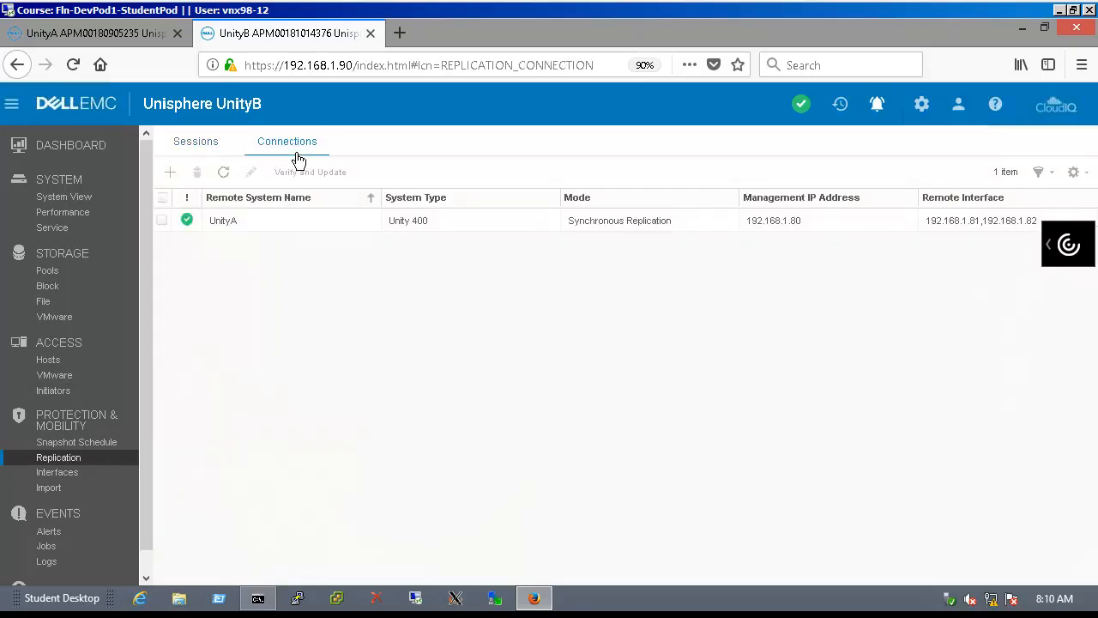
left_click(172, 230)
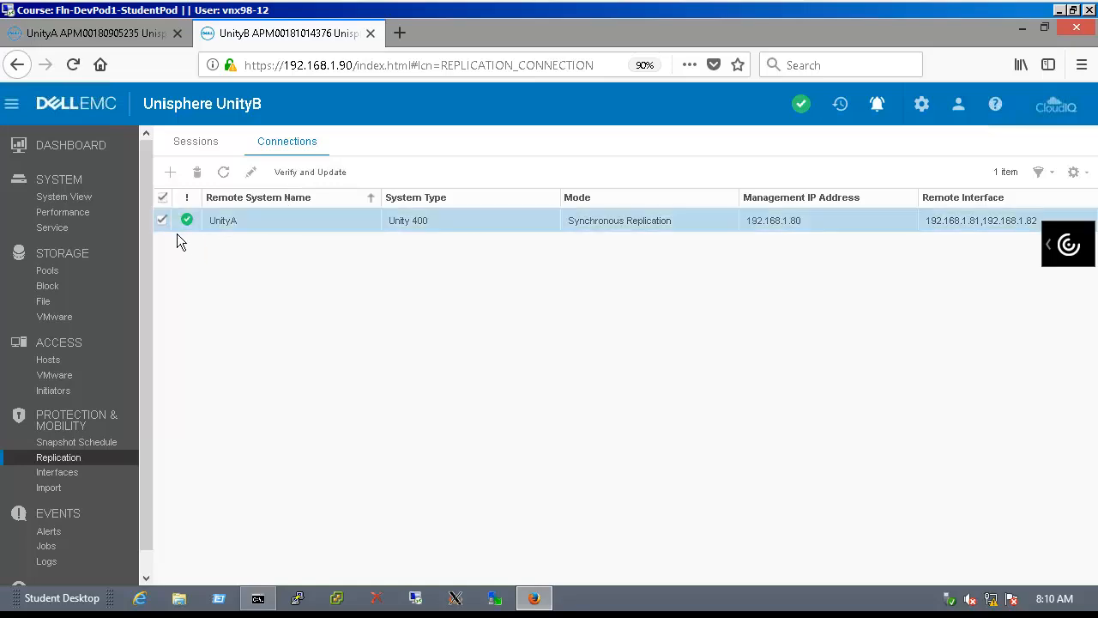
left_click(313, 176)
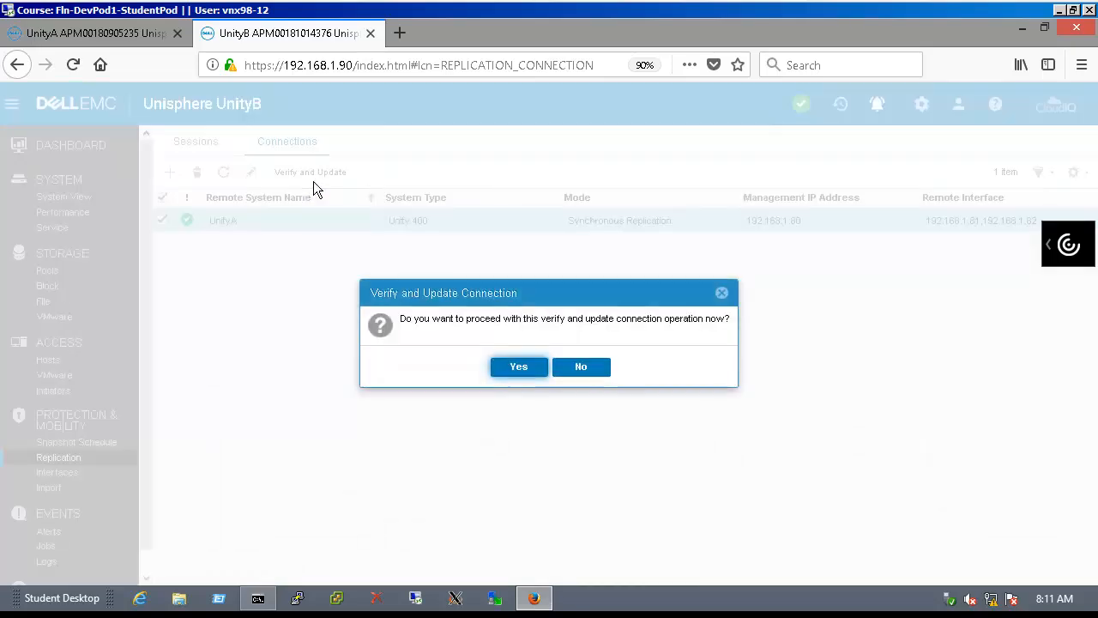
left_click(533, 375)
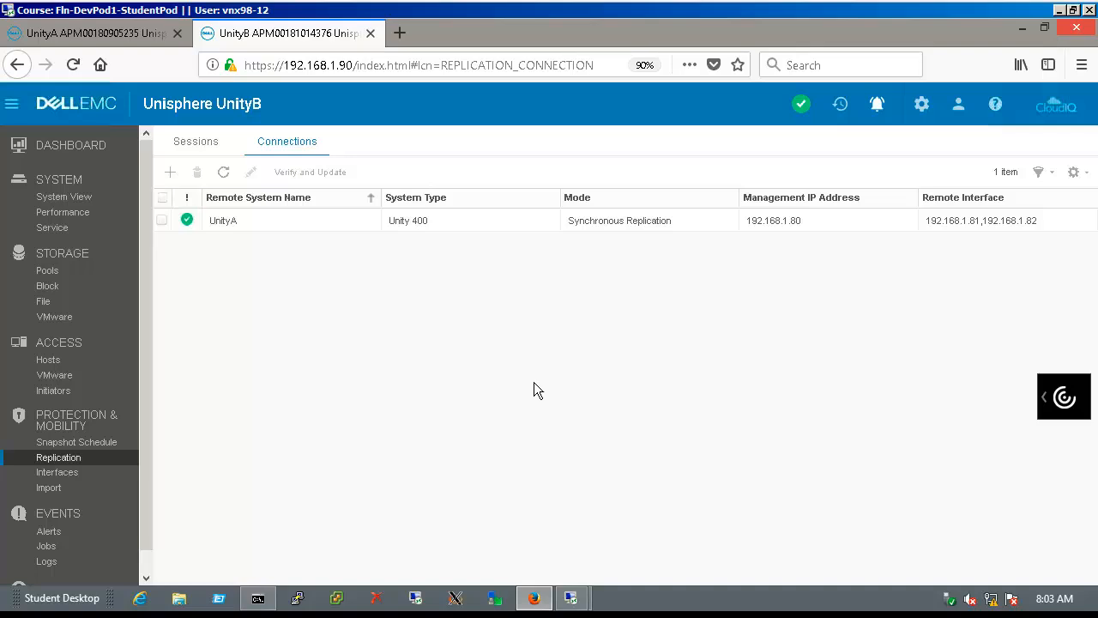
Start a 100 GB LUN named NEW_LUN in FLASH Pool 1 RAID 5, skipping host access and snapshots
left_click(123, 304)
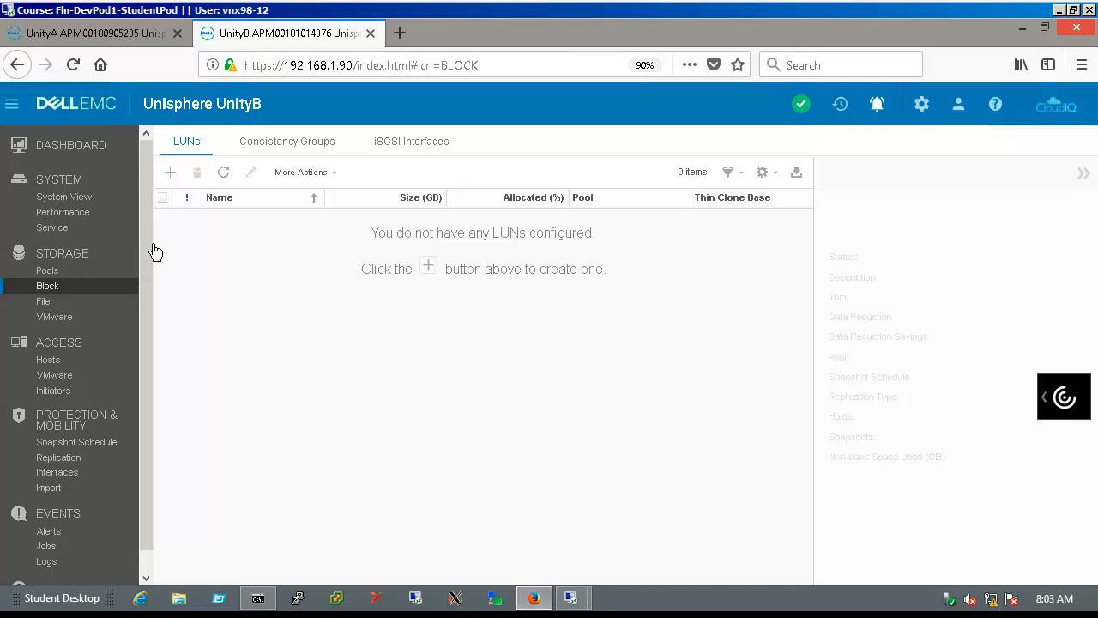
left_click(178, 184)
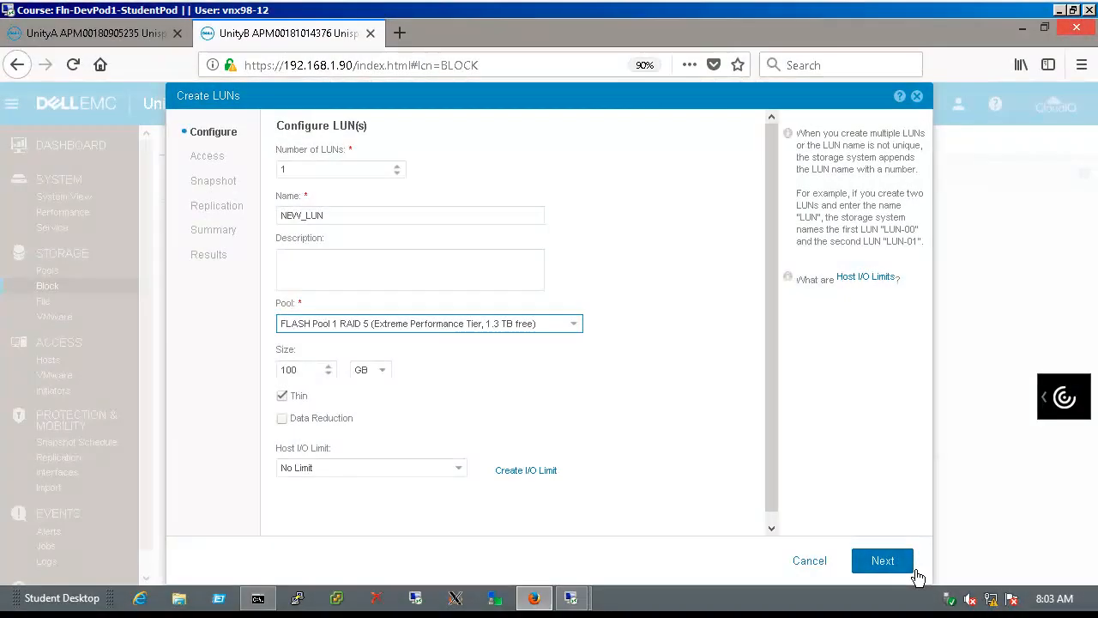
left_click(912, 568)
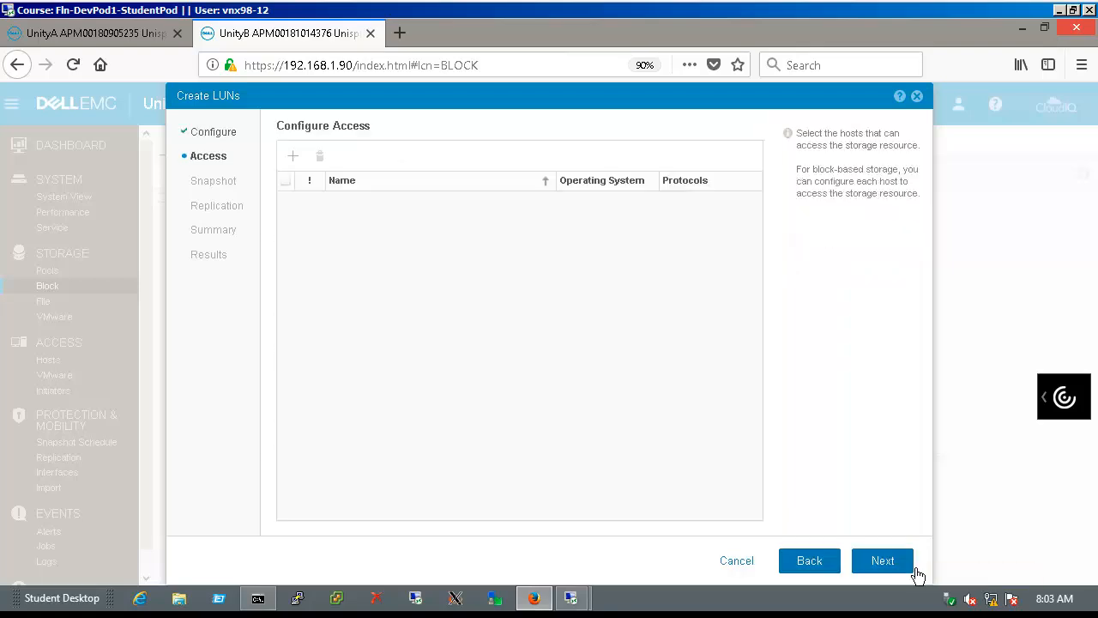
left_click(915, 570)
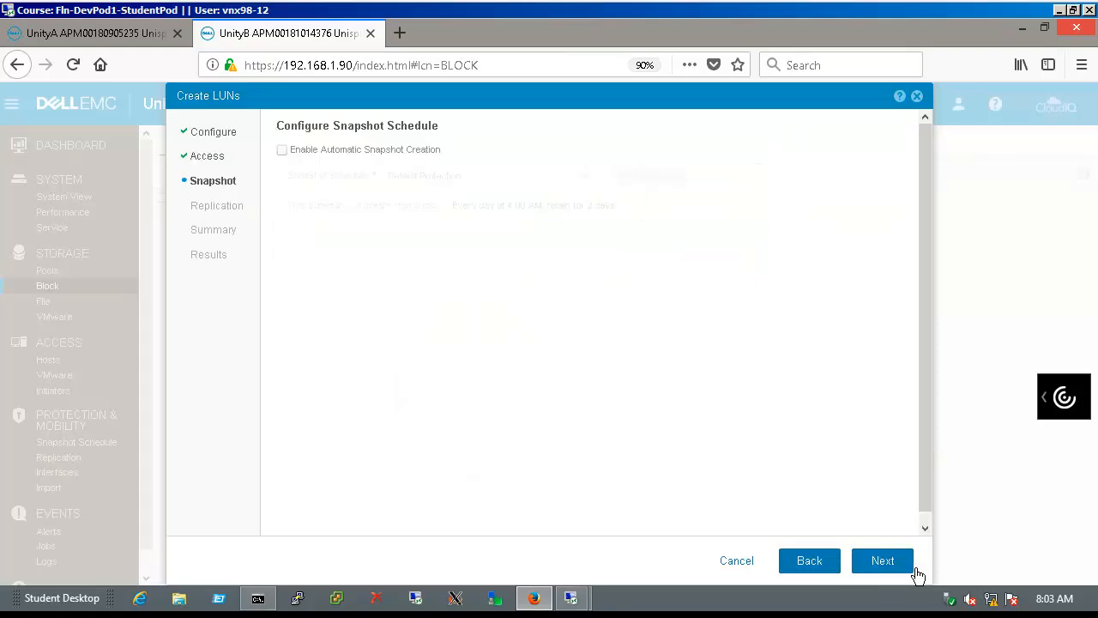
left_click(913, 570)
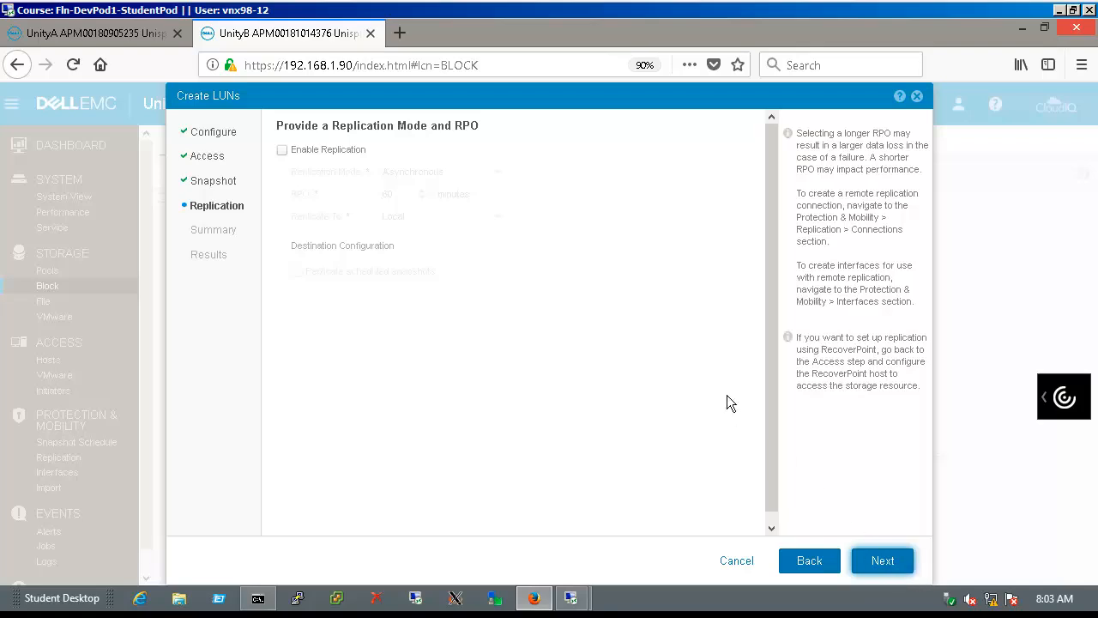
Enable Synchronous replication of NEW_LUN to UnityA and finish creating the LUN
left_click(293, 156)
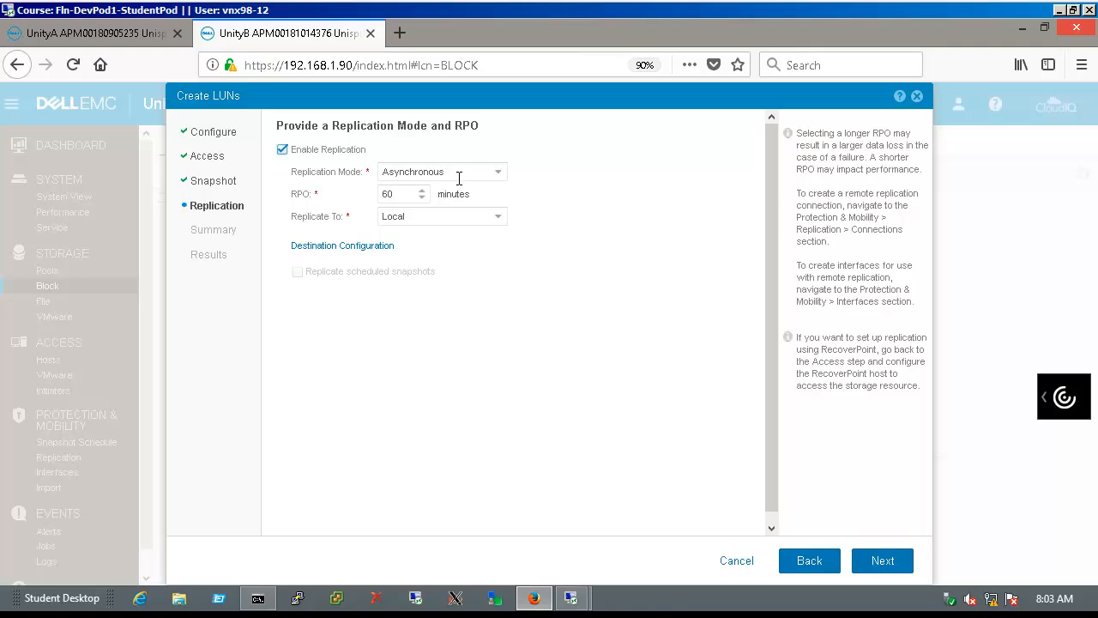
left_click(501, 173)
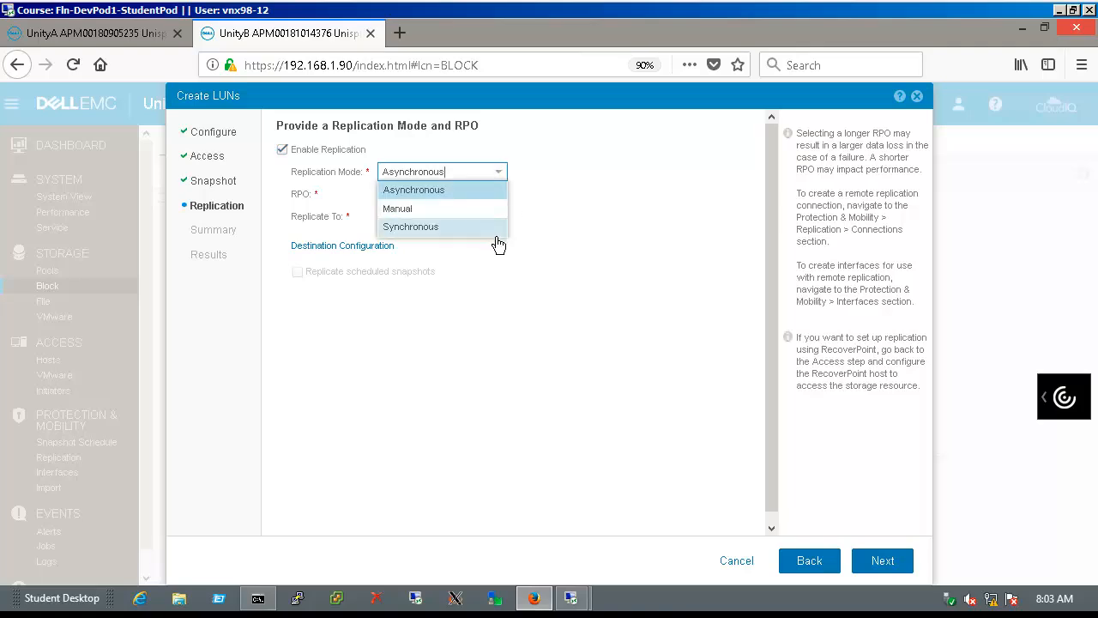
left_click(496, 227)
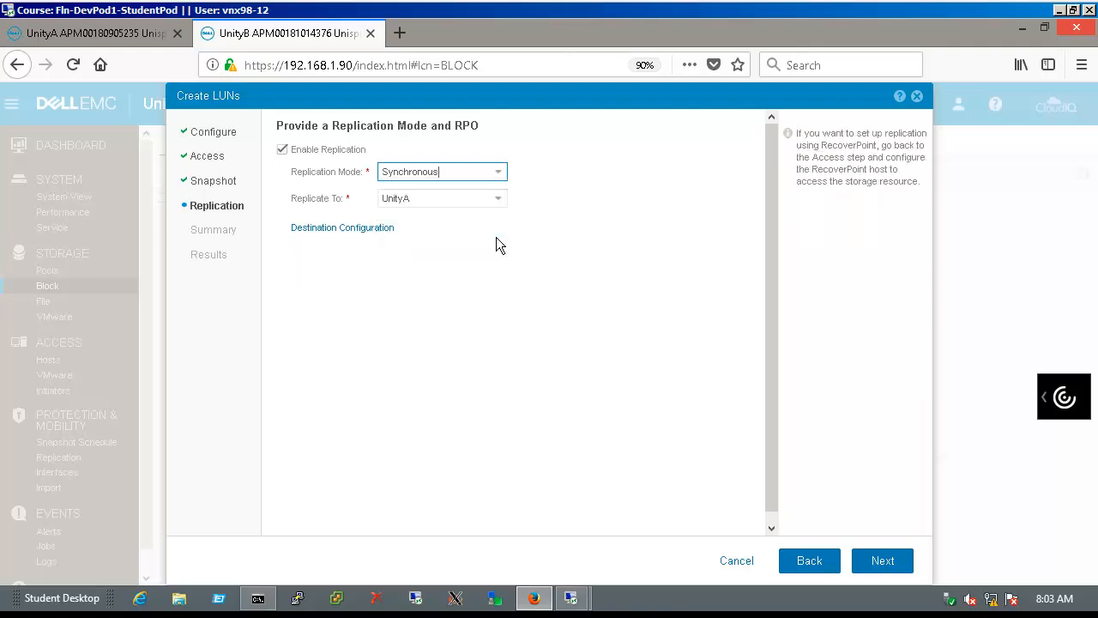
left_click(392, 229)
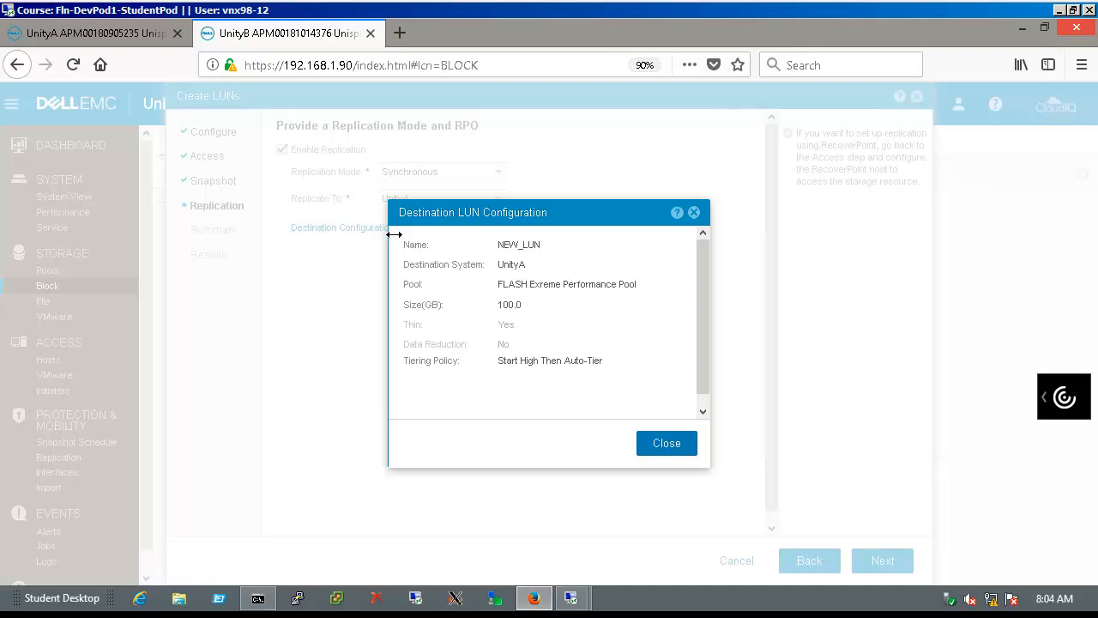
left_click(694, 447)
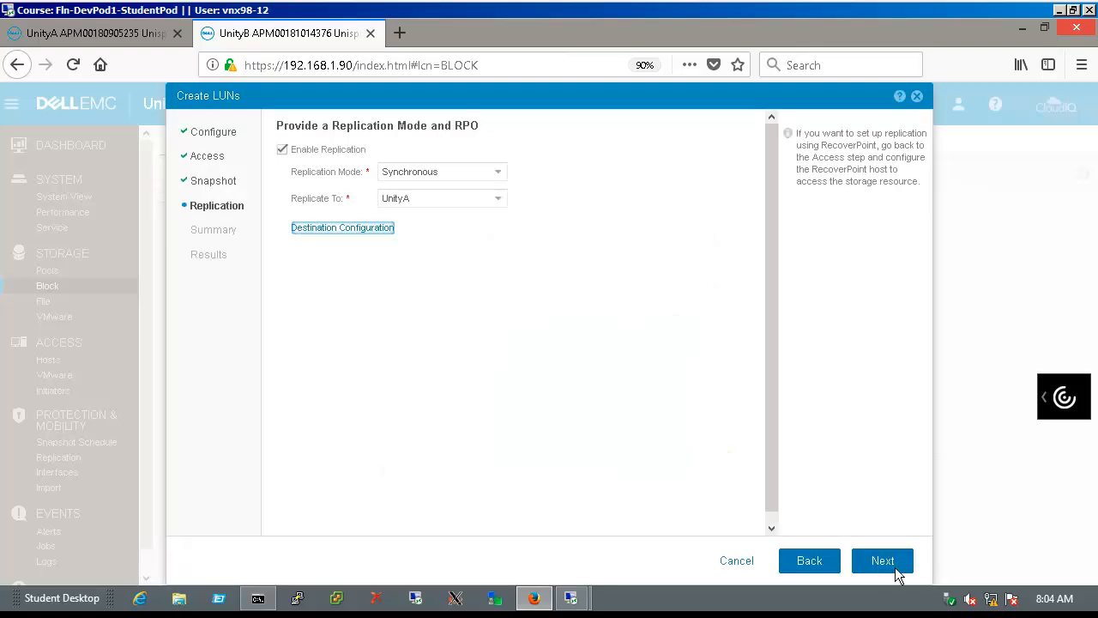
left_click(882, 560)
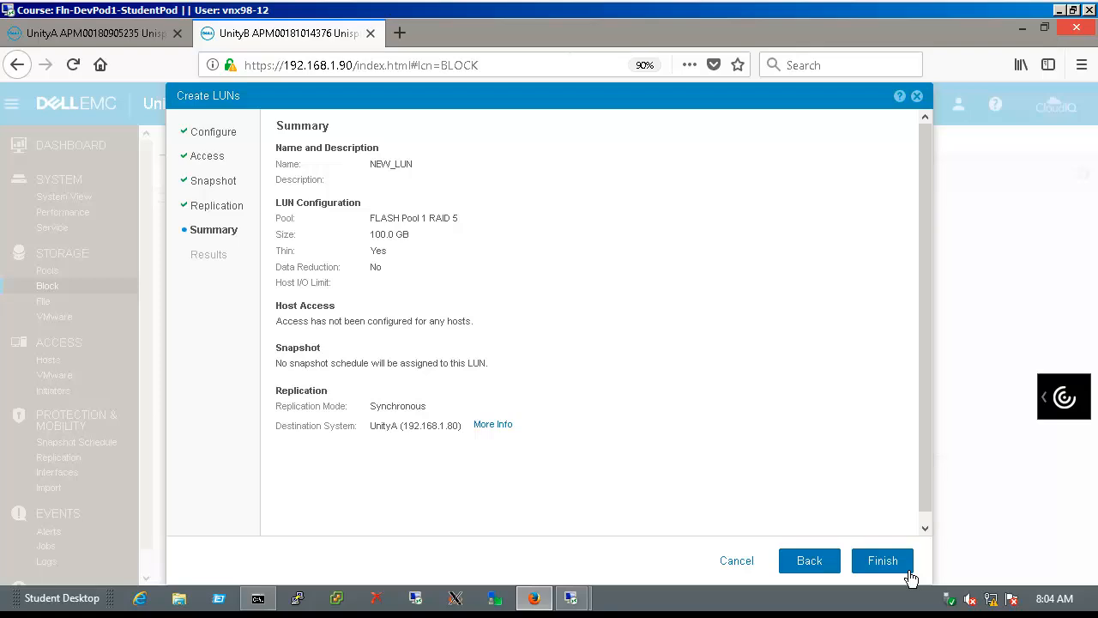
left_click(886, 565)
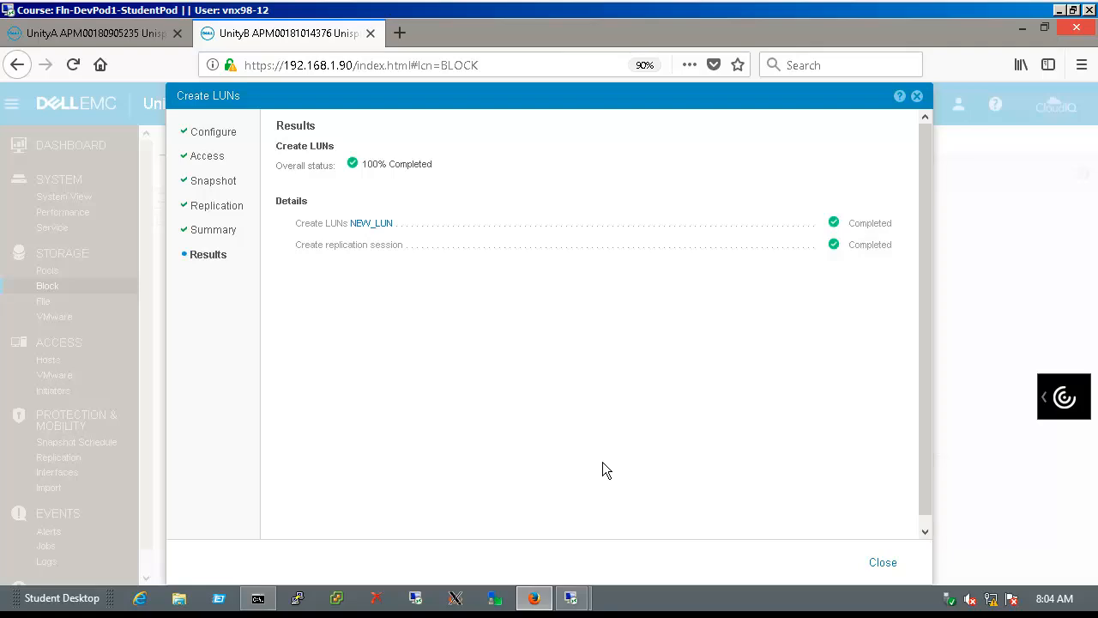
left_click(889, 566)
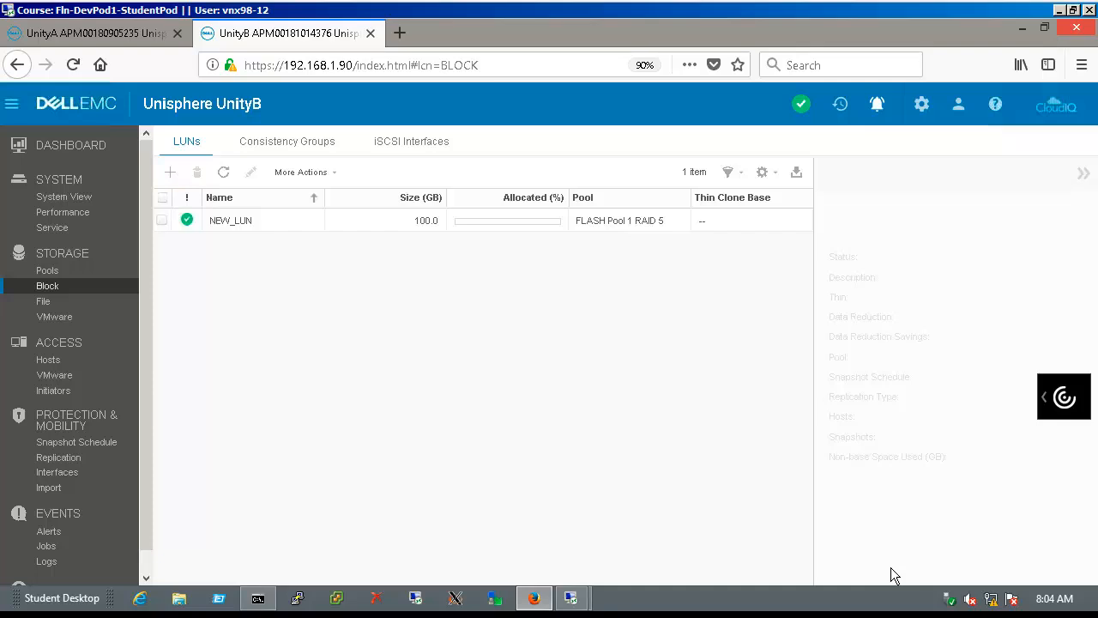
Check and refresh NEW_LUN's replication session details until it shows Active and Consistent
left_click(116, 464)
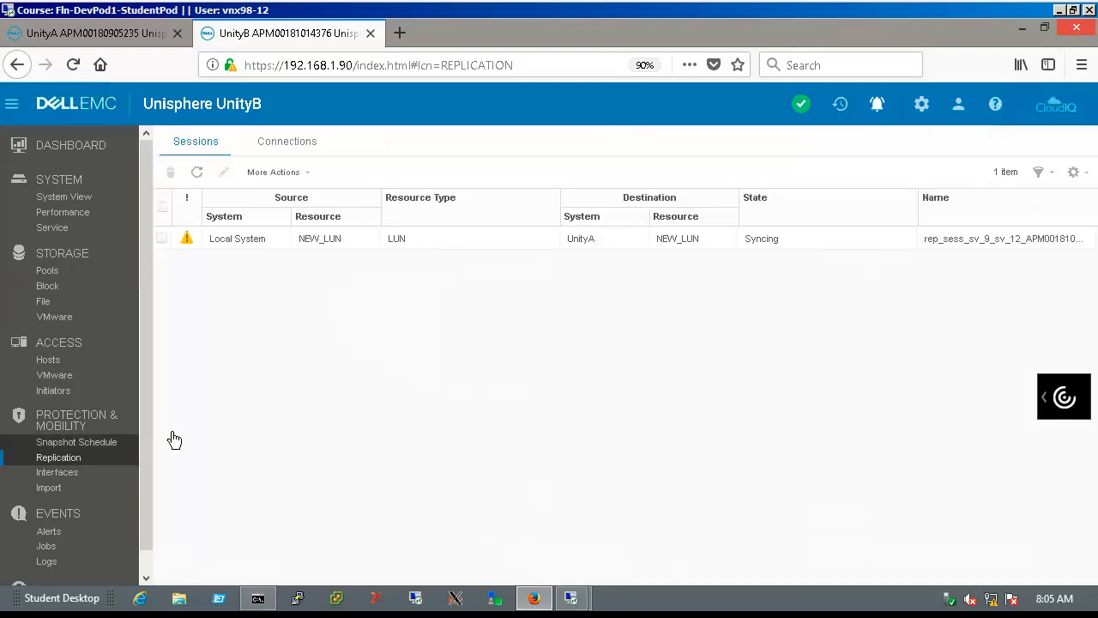
left_click(260, 249)
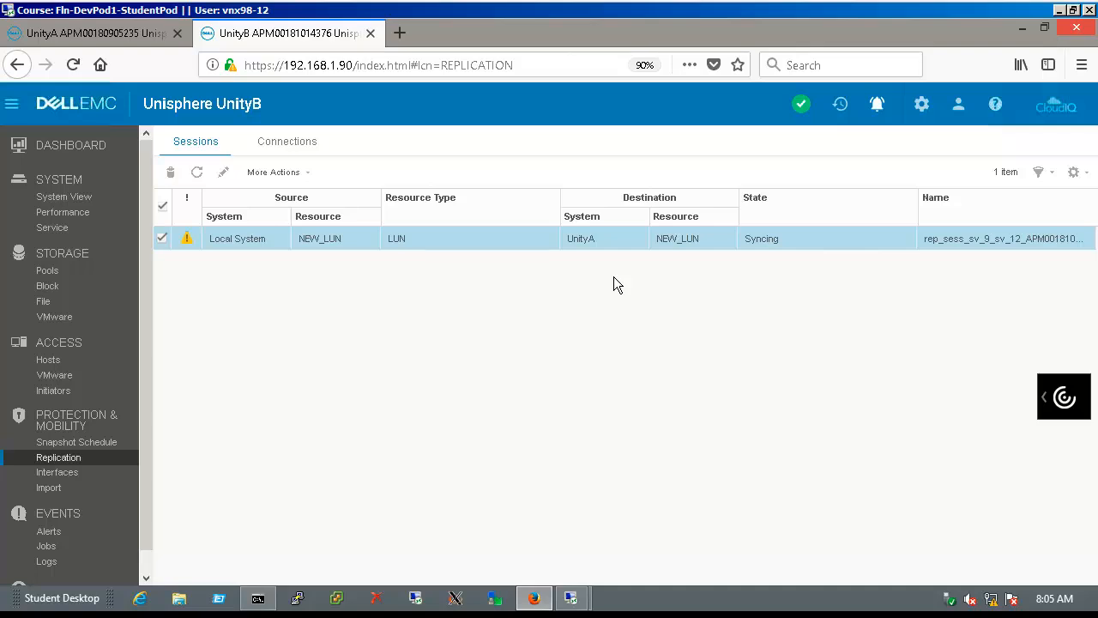
left_click(232, 182)
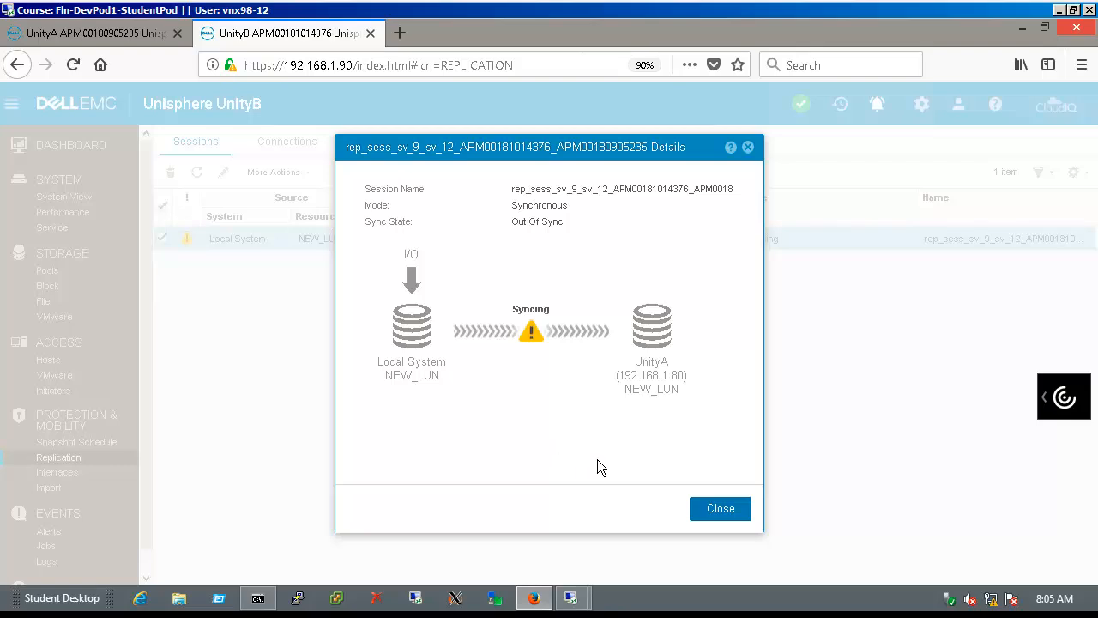
left_click(724, 515)
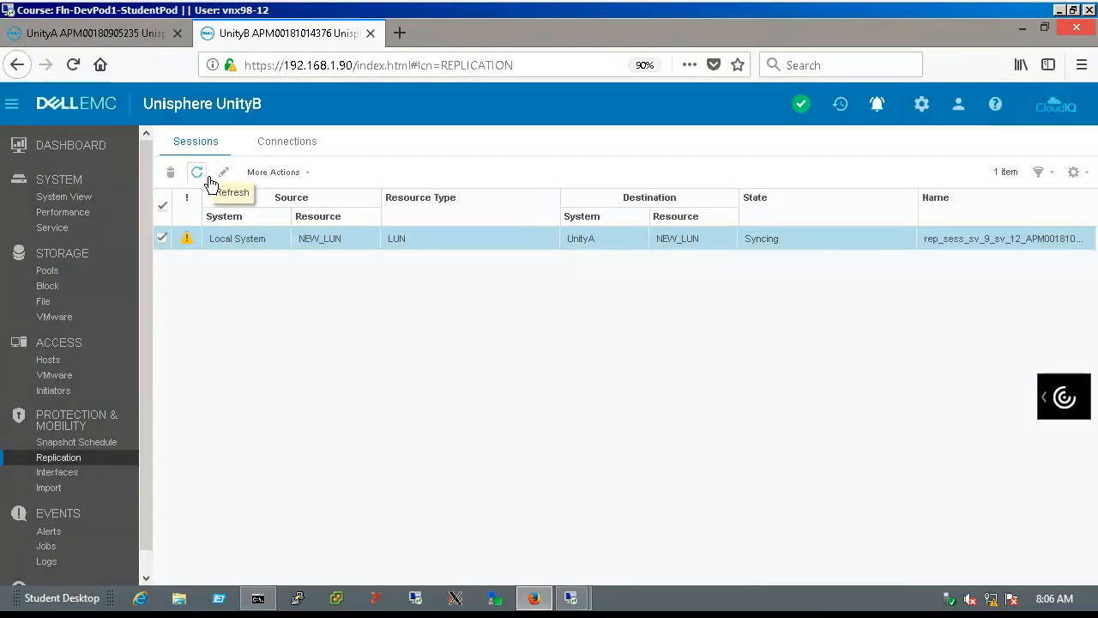
left_click(209, 178)
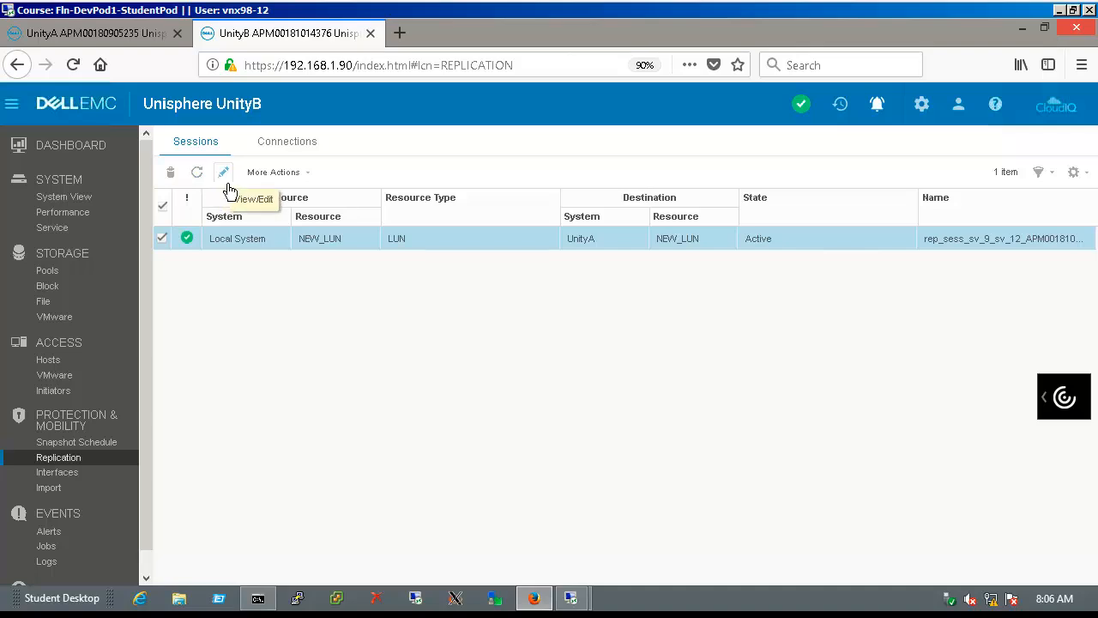
left_click(227, 183)
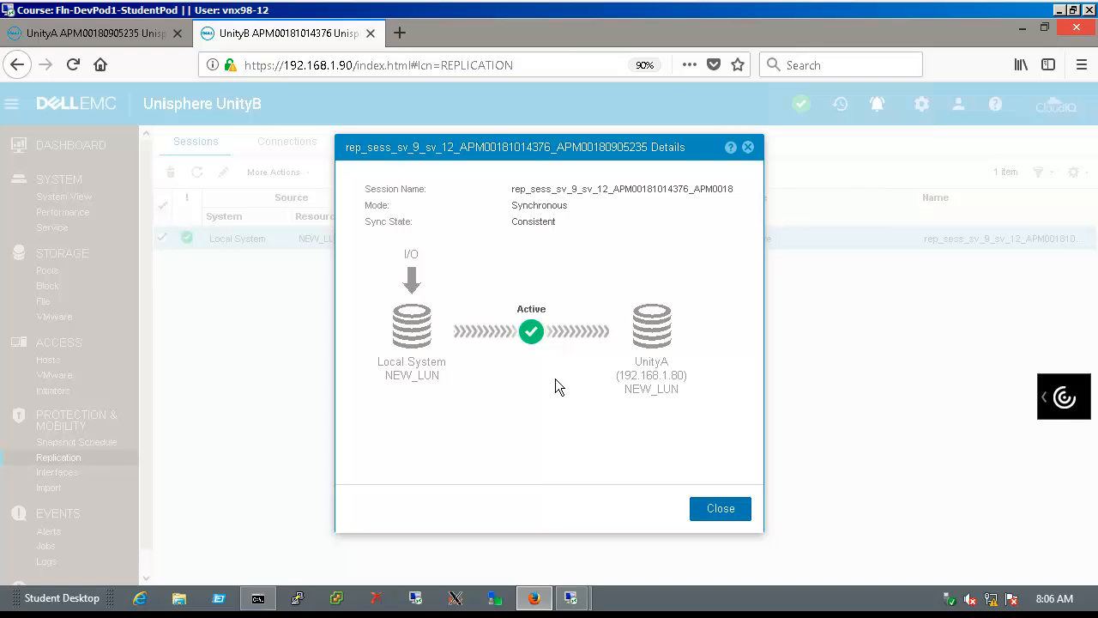
left_click(719, 520)
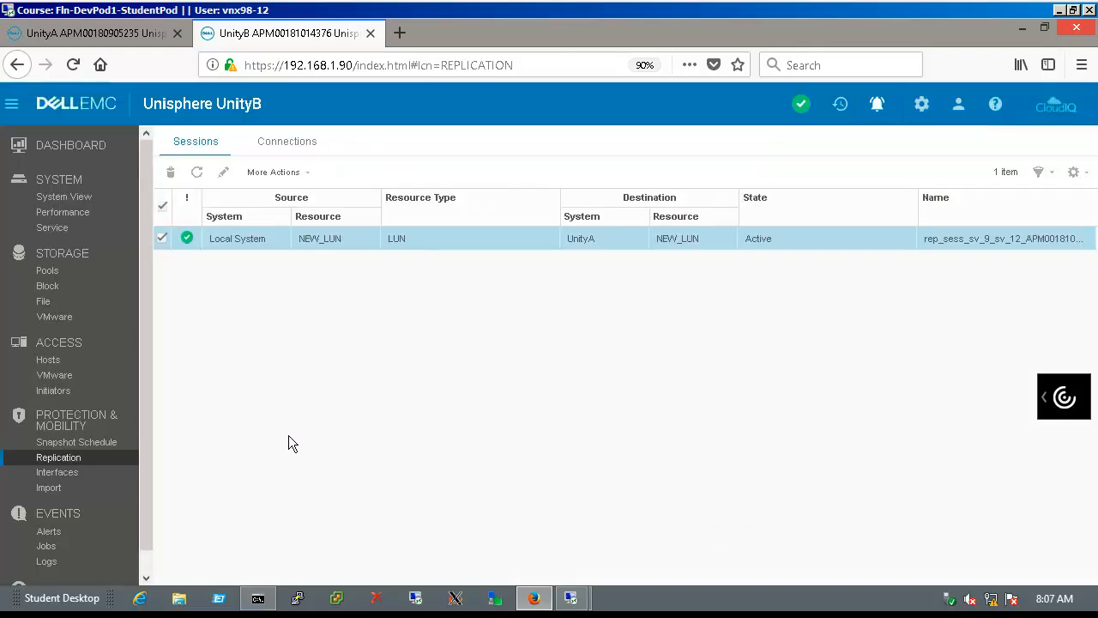
Confirm NEW_LUN's Replication tab shows Active and Consistent to UnityA, then switch to UnityA
left_click(45, 291)
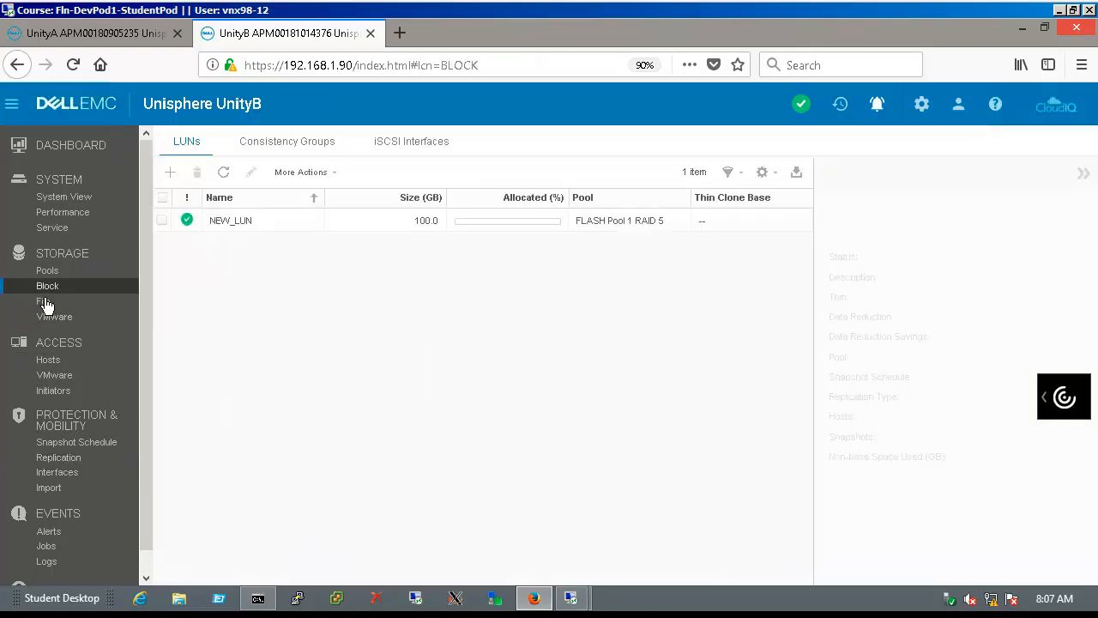
left_click(222, 221)
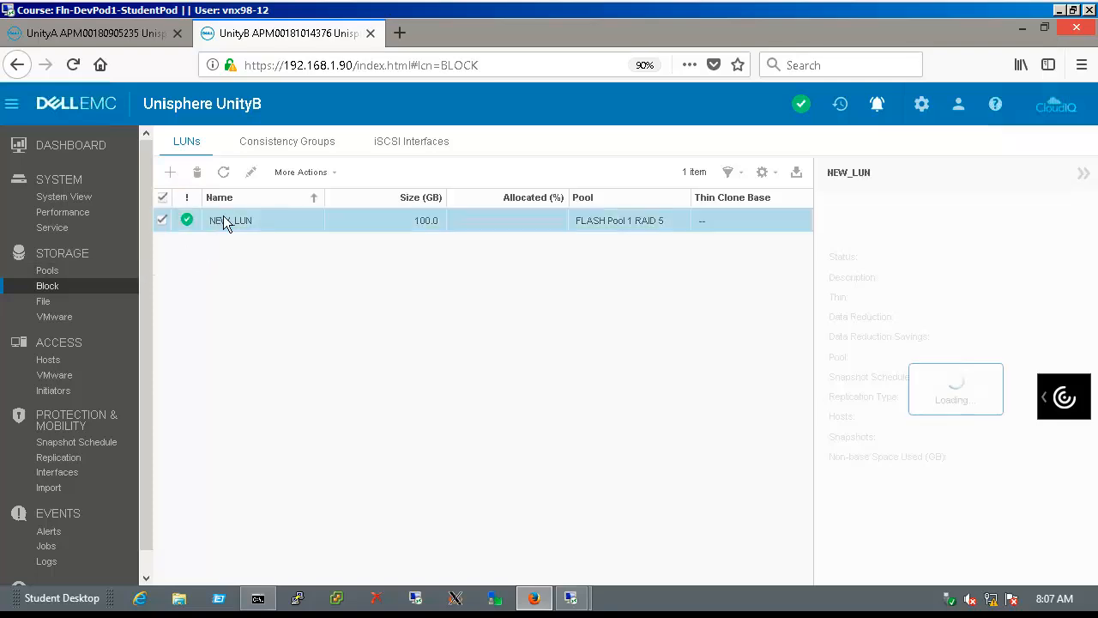
left_click(257, 182)
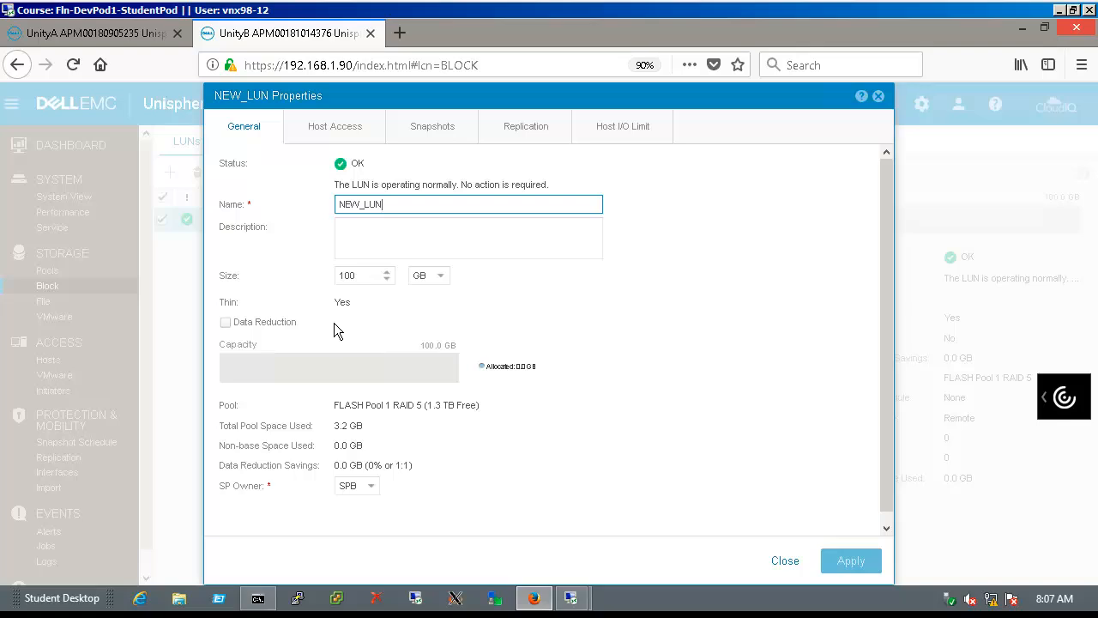
left_click(528, 148)
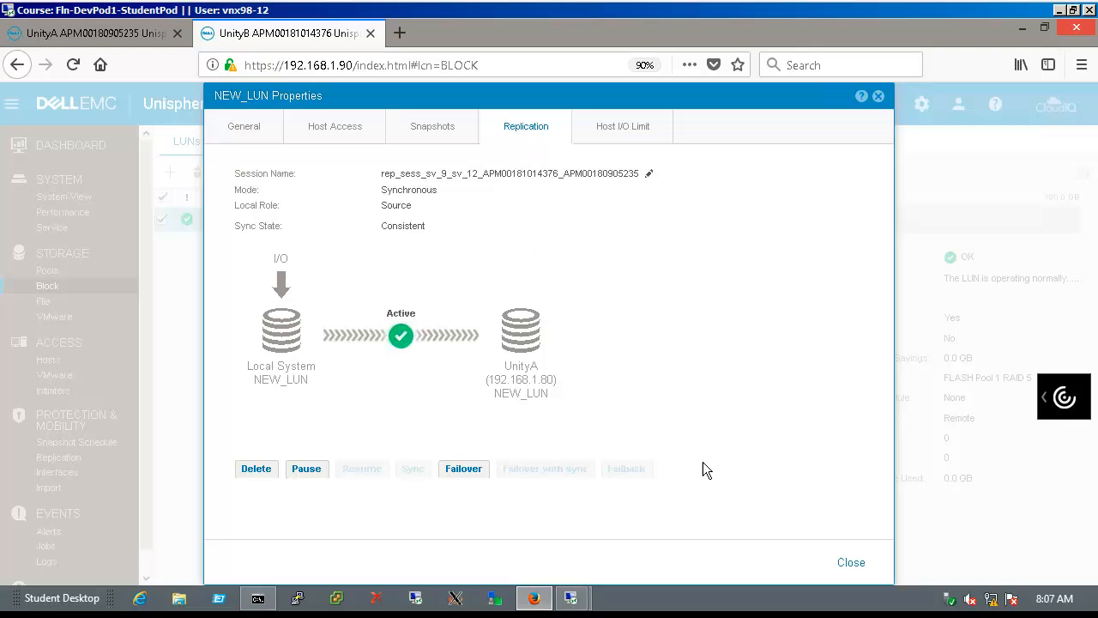
left_click(861, 571)
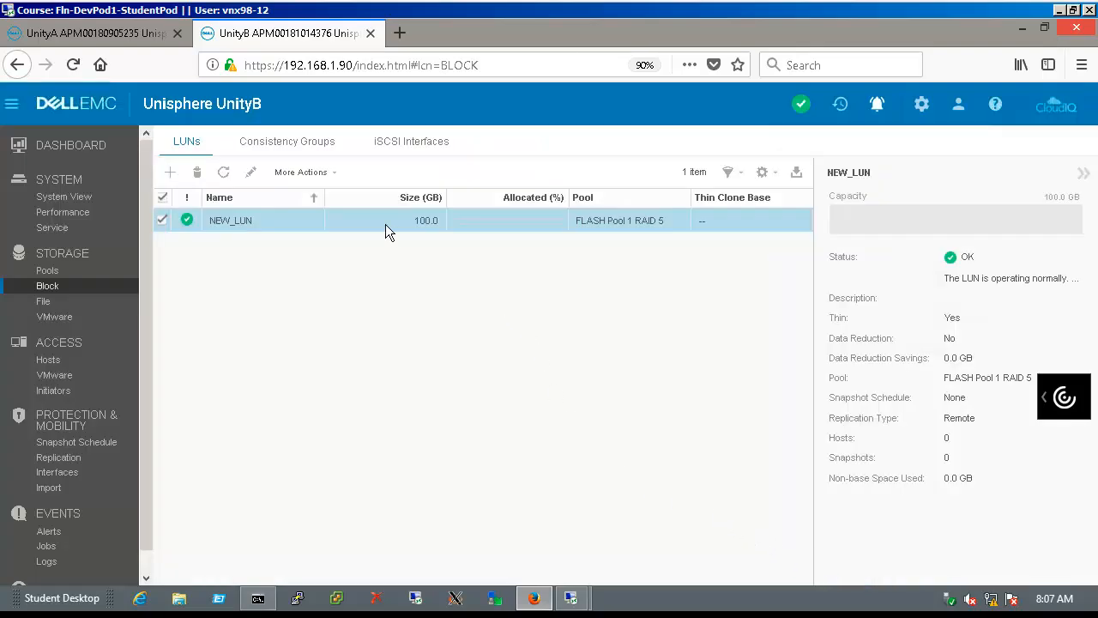
left_click(157, 42)
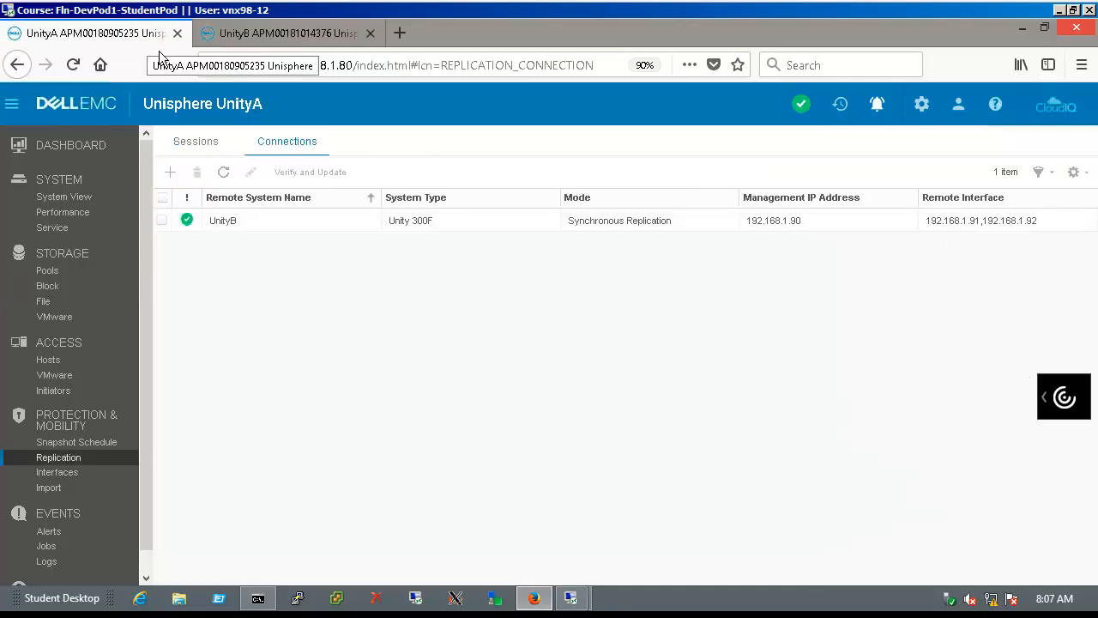
On UnityA, check the NEW_LUN session from UnityB is In Sync, then show the block LUN list
left_click(199, 149)
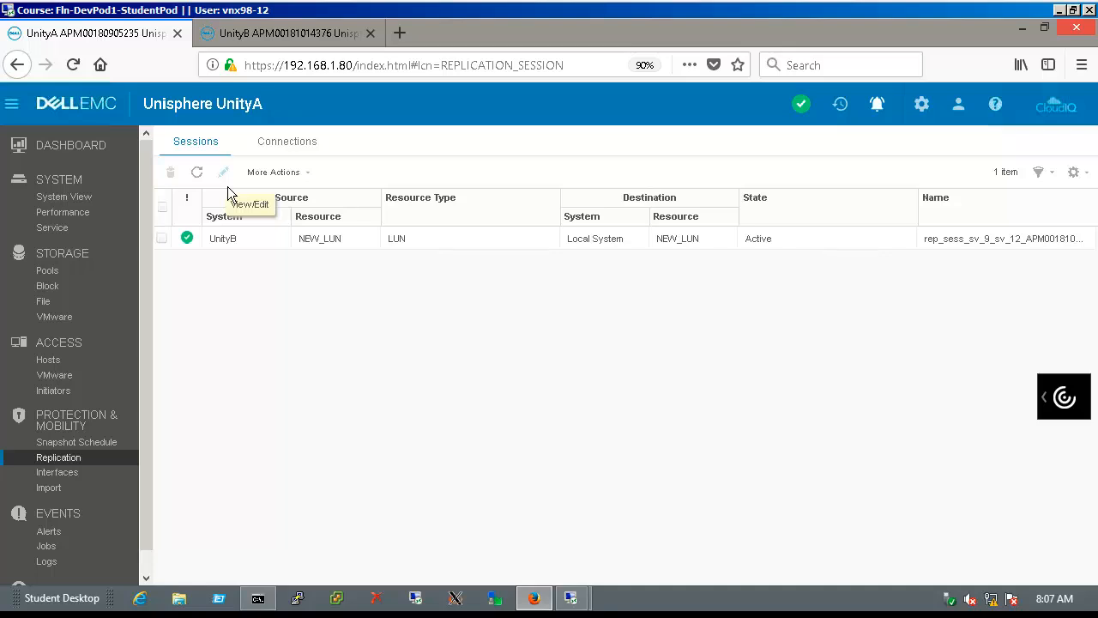
left_click(202, 236)
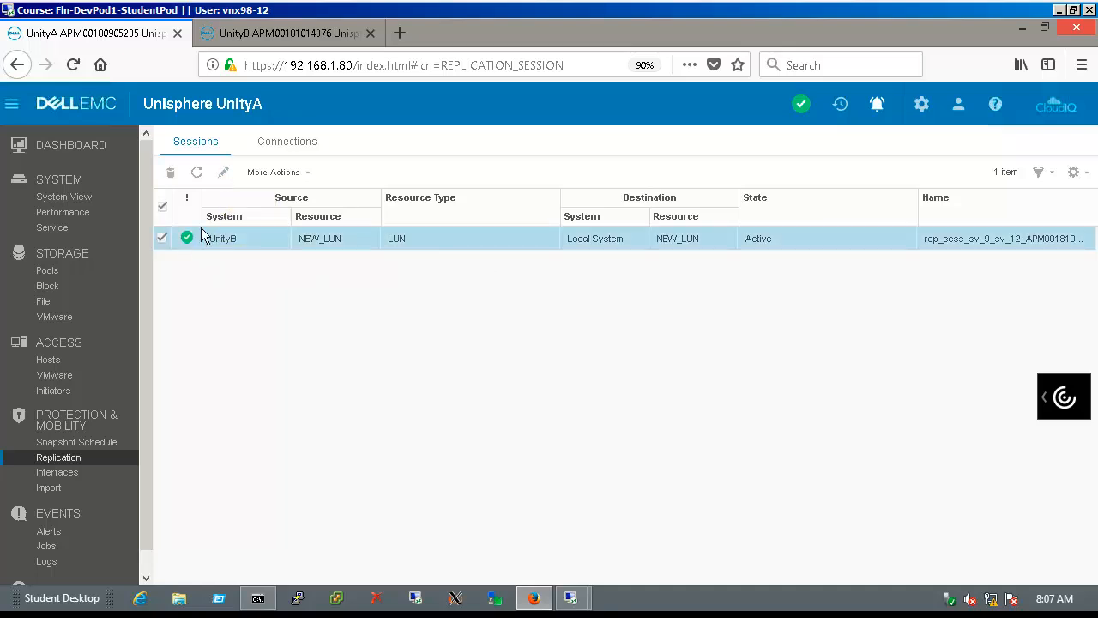
left_click(228, 179)
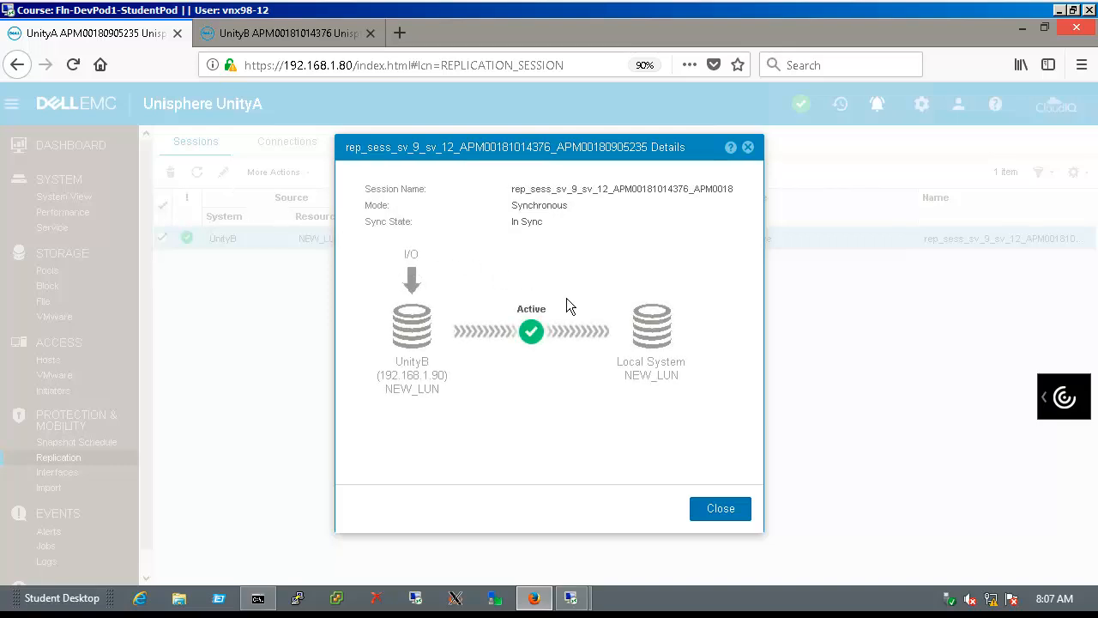
left_click(721, 510)
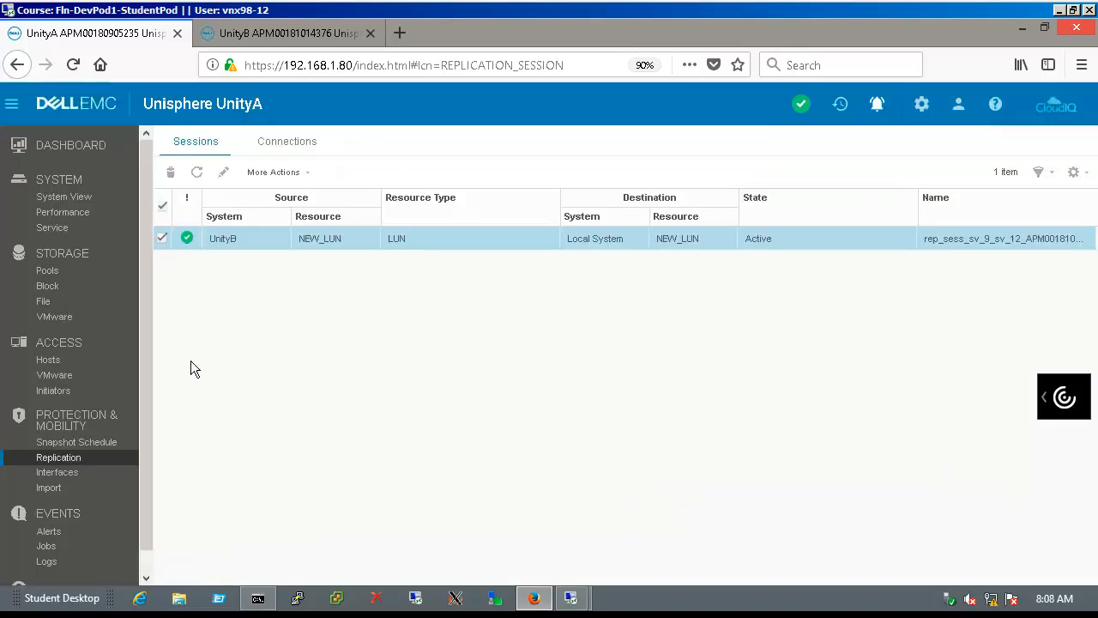
left_click(85, 293)
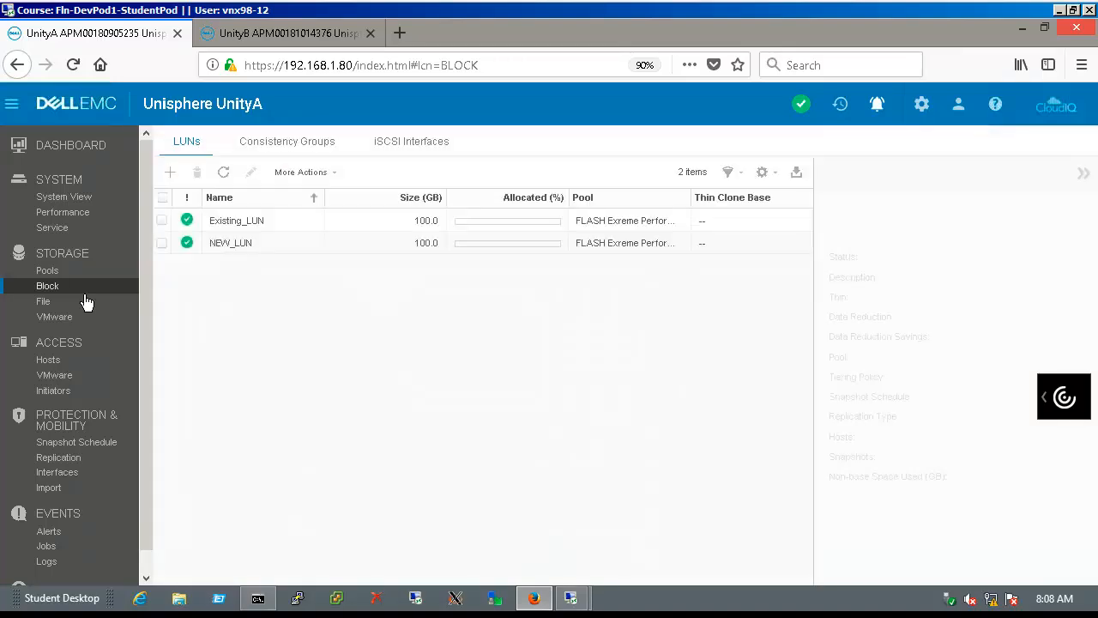
left_click(306, 261)
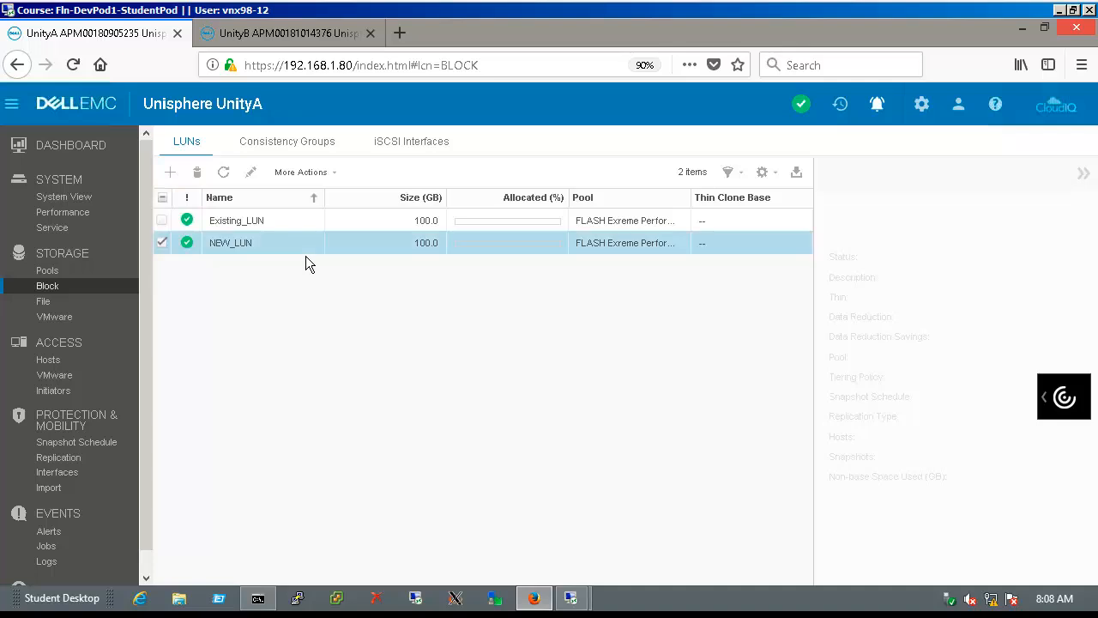
left_click(258, 178)
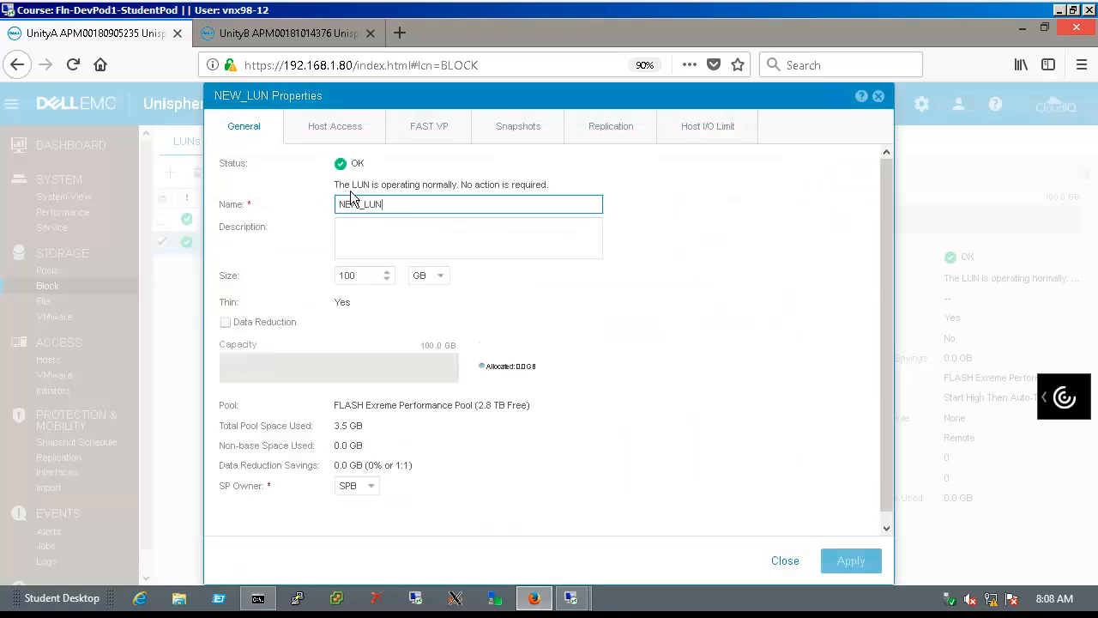
left_click(611, 127)
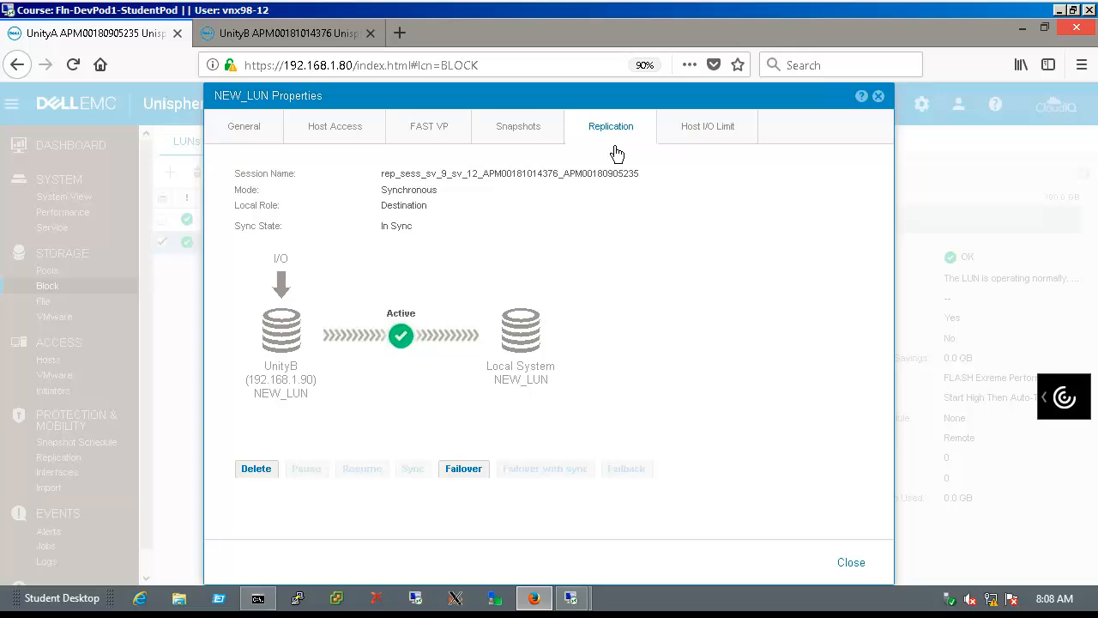
left_click(853, 564)
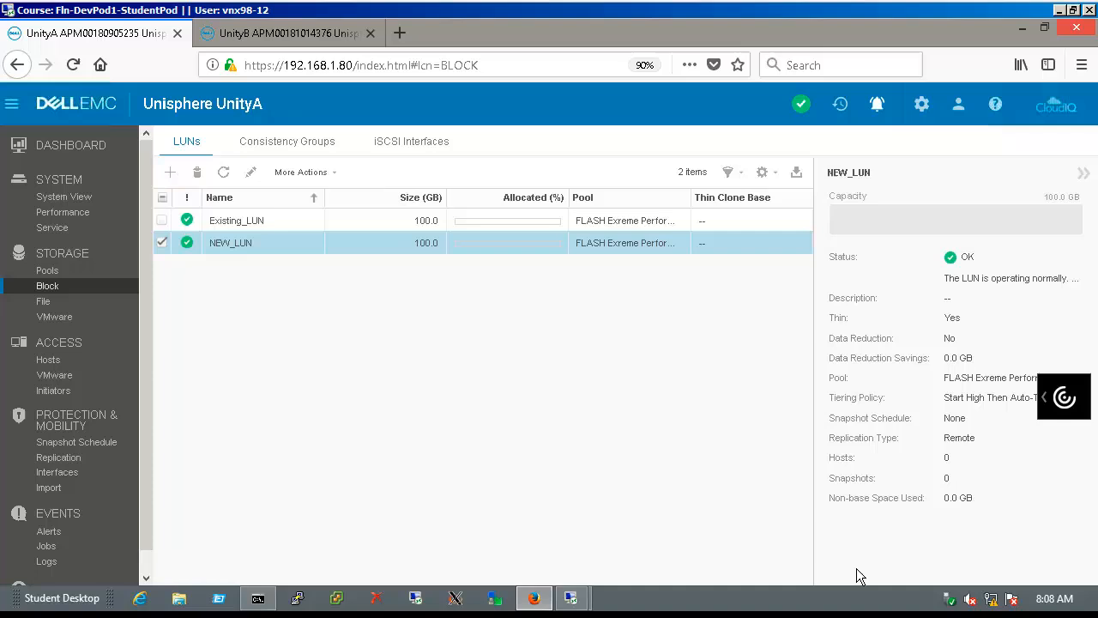
left_click(174, 257)
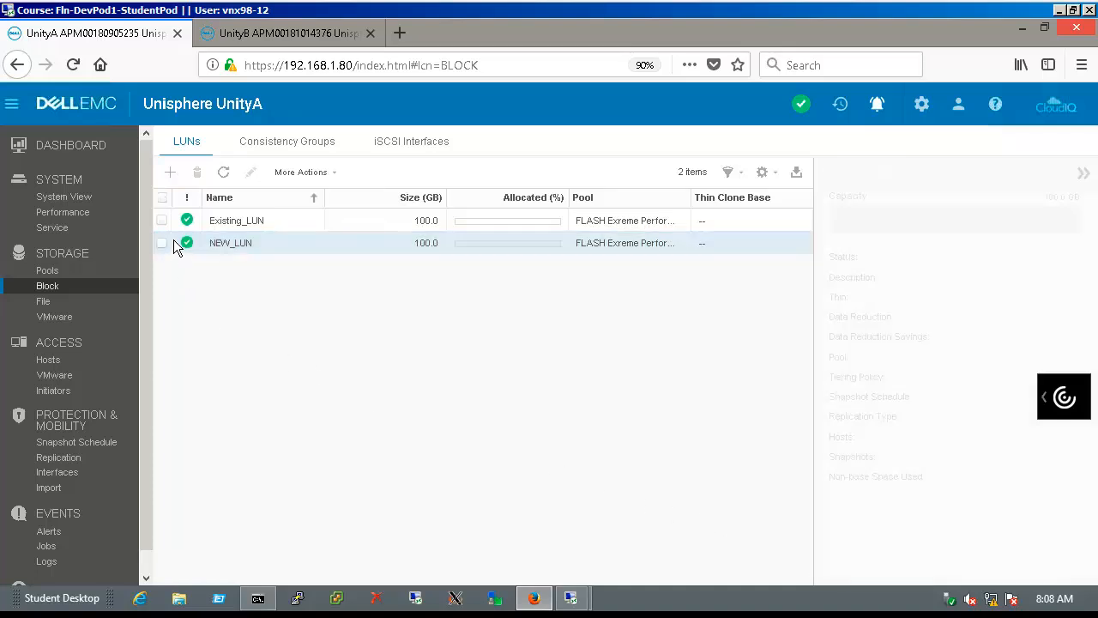
Configure Existing_LUN replication as Synchronous to UnityB with destination pool FLASH Pool 2 RAID 5
left_click(162, 221)
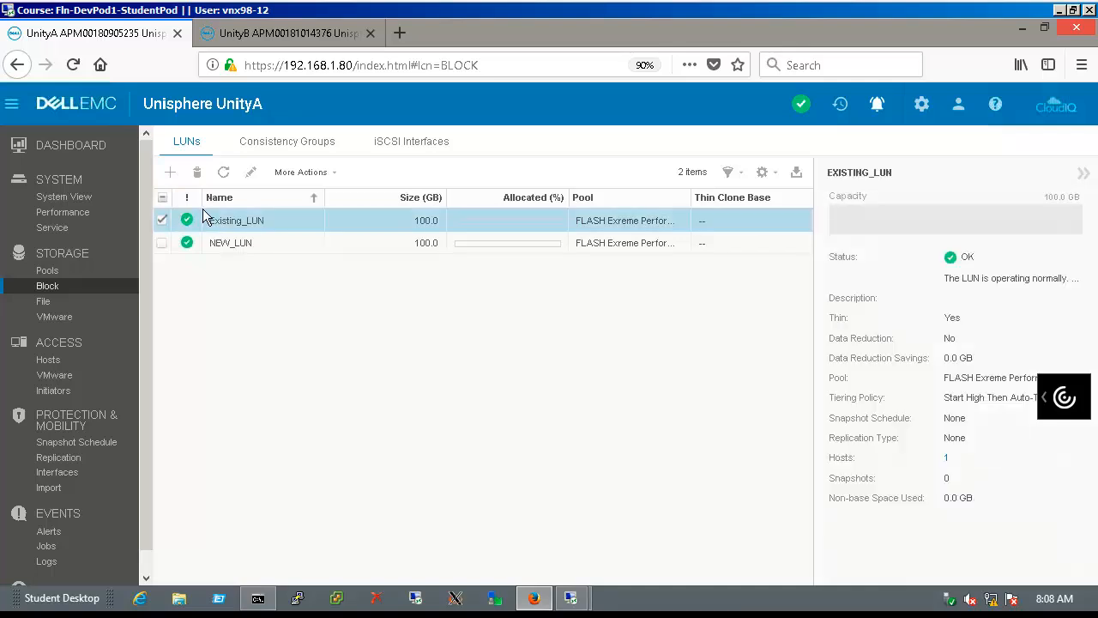
left_click(257, 184)
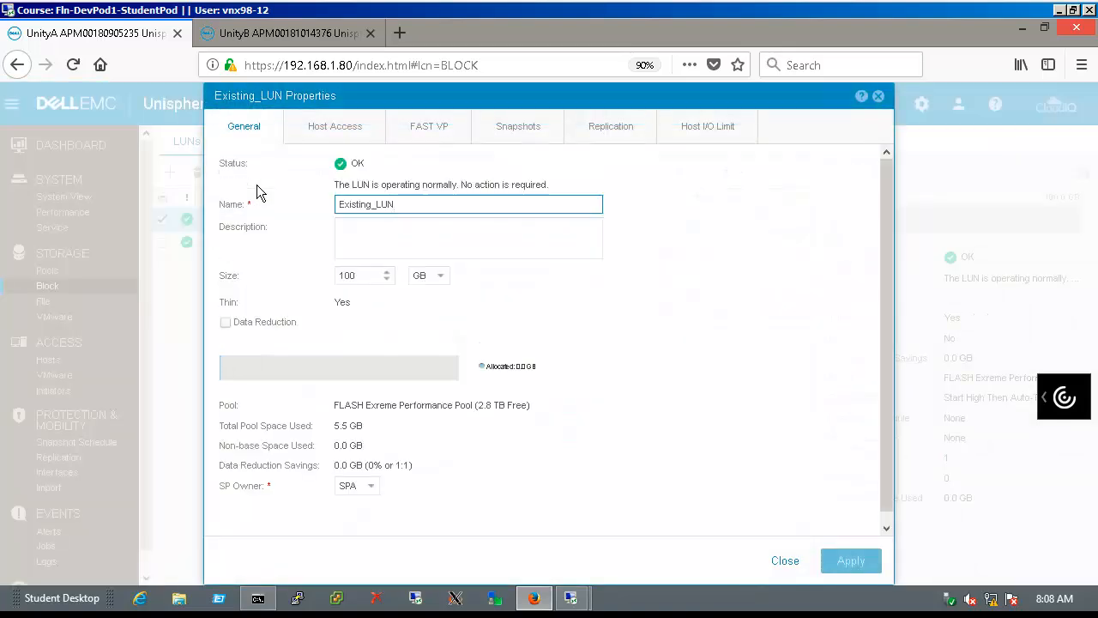
left_click(648, 147)
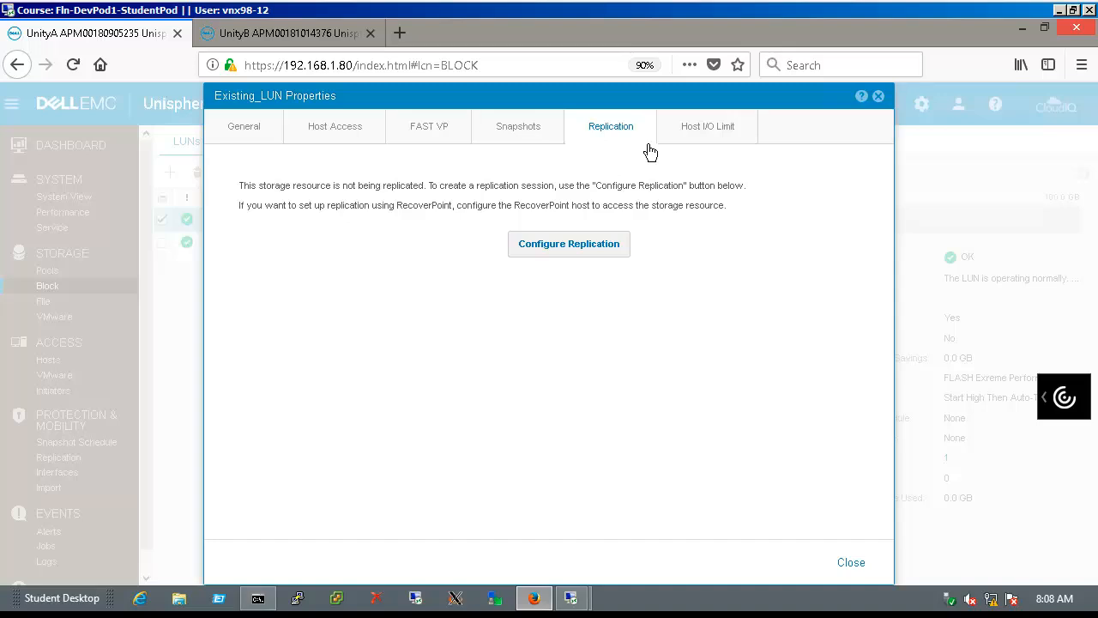
left_click(625, 253)
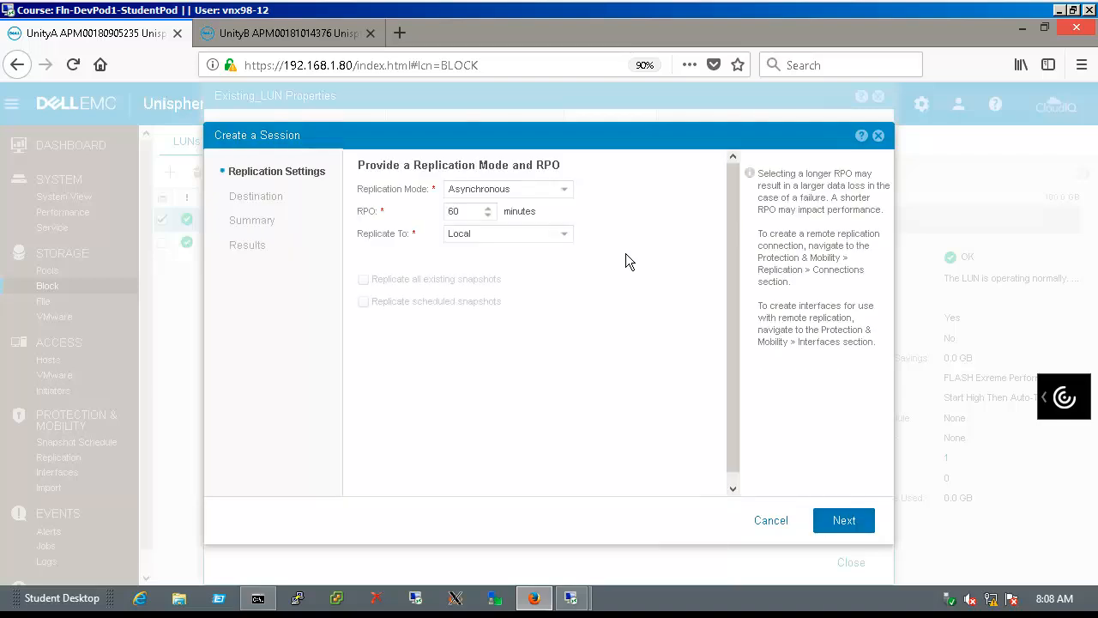
left_click(568, 195)
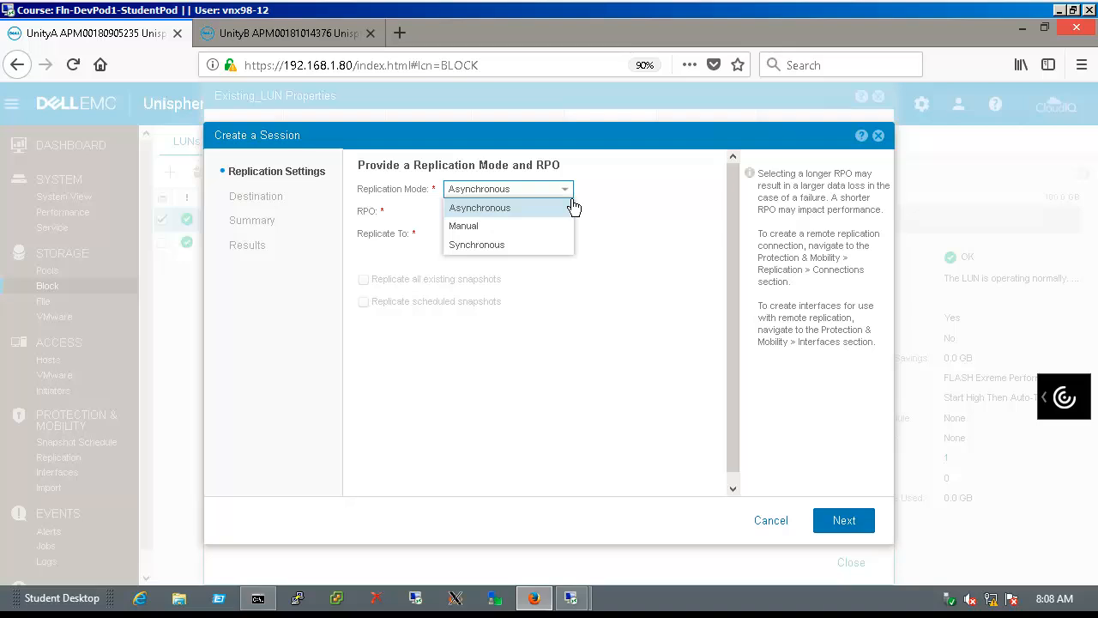
left_click(550, 251)
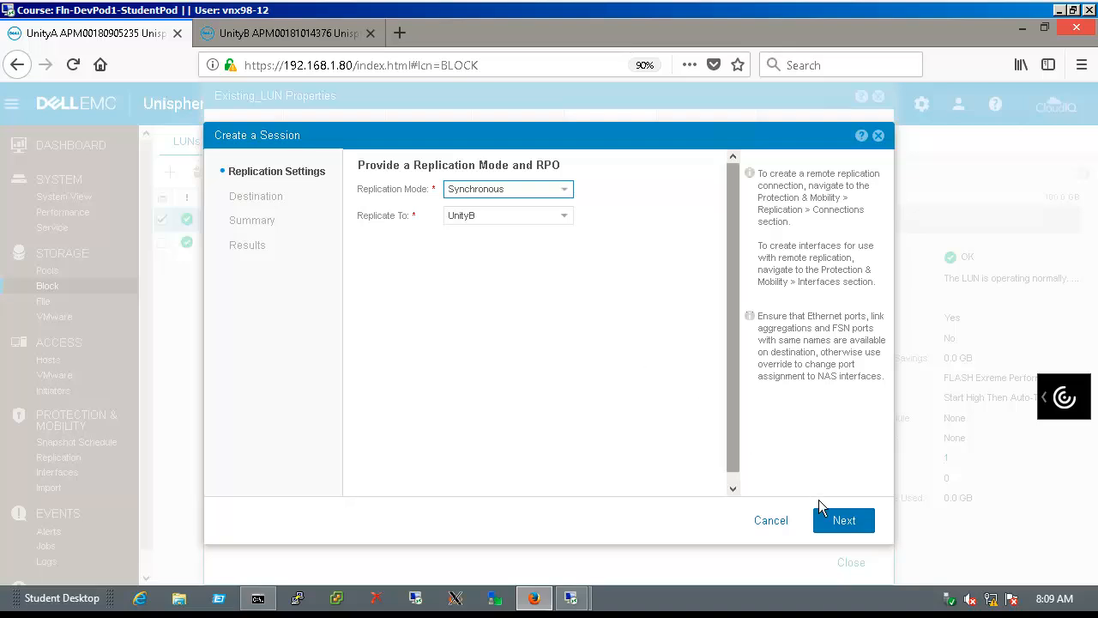
left_click(844, 520)
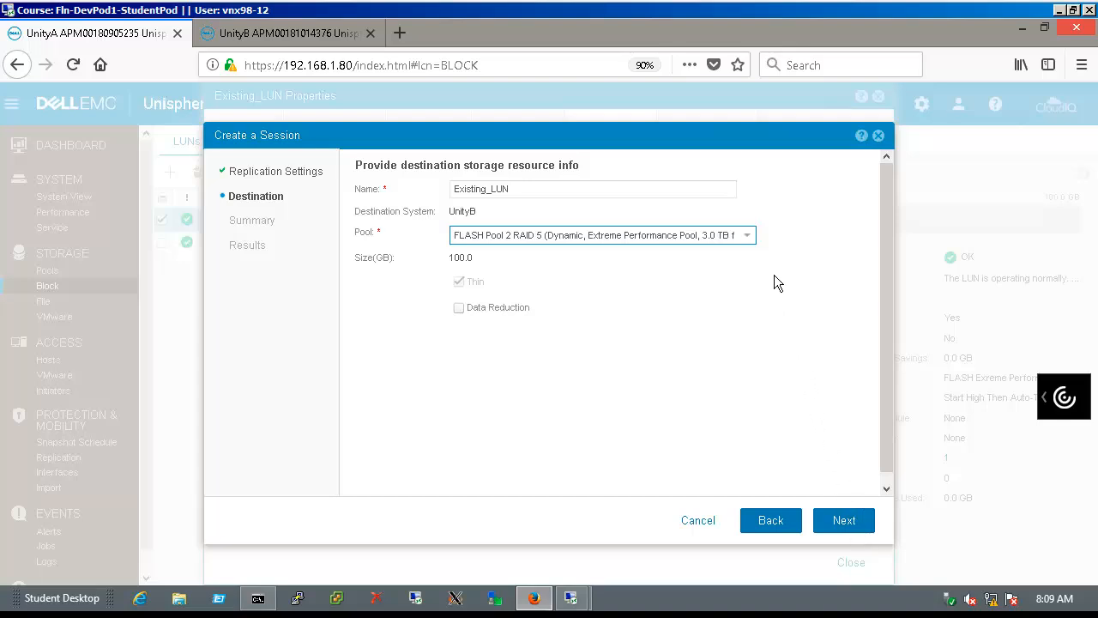
left_click(748, 237)
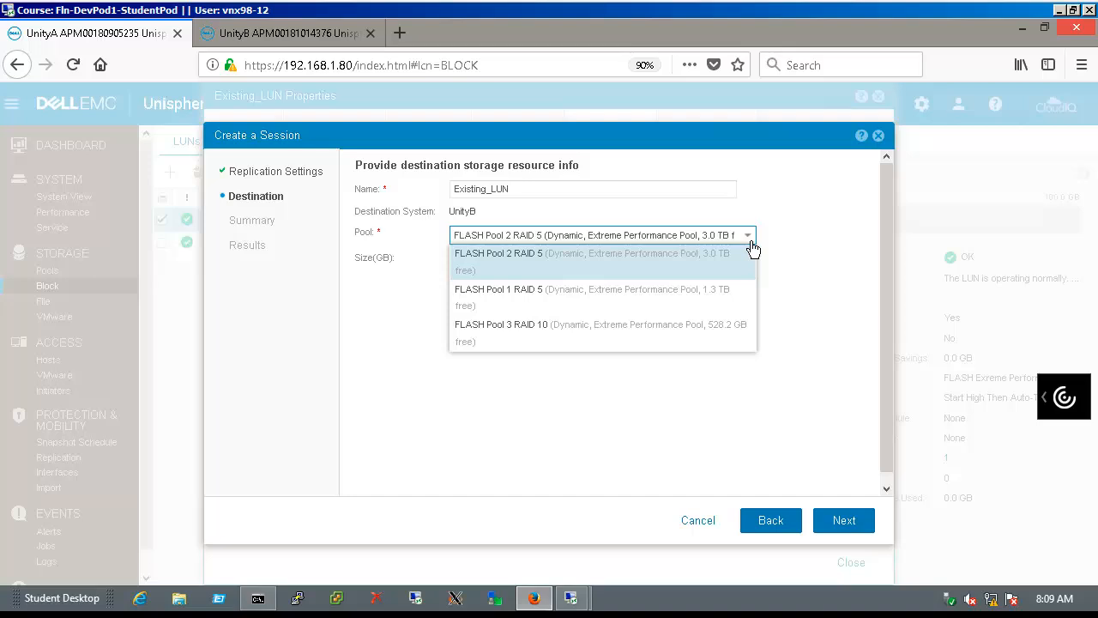
left_click(751, 246)
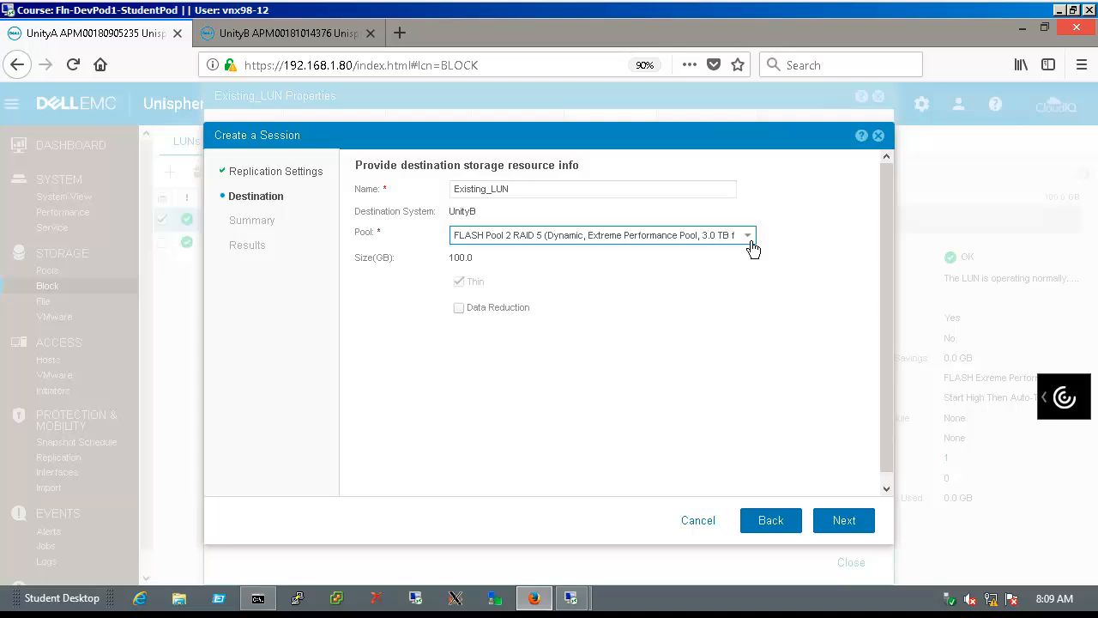
left_click(871, 525)
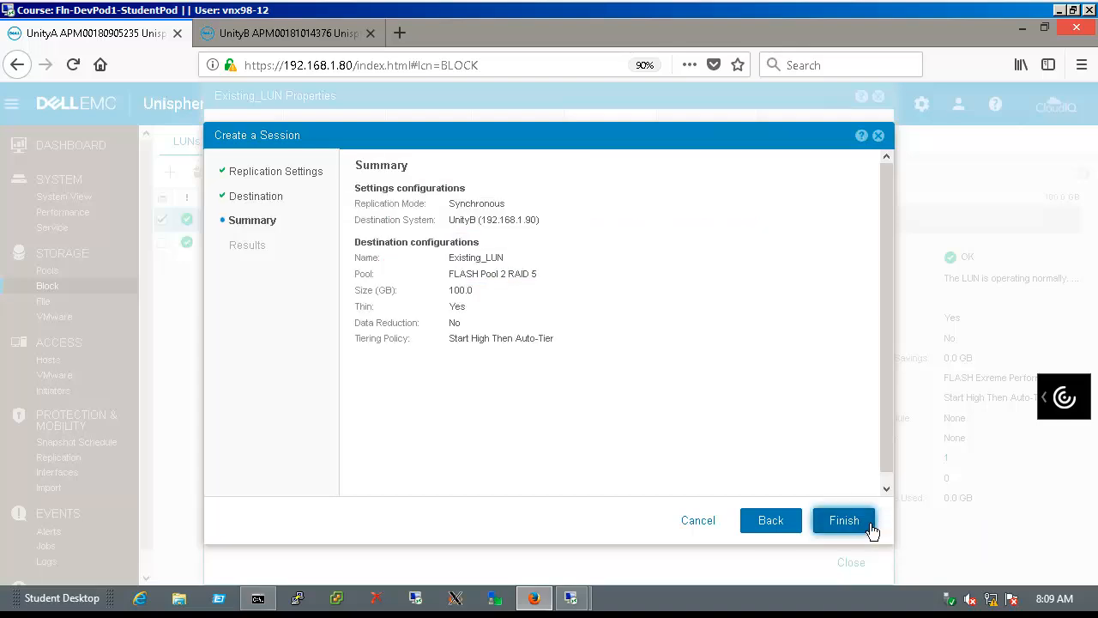
Create the synchronous Existing_LUN session to UnityB and dismiss the wizard once it reaches 100%
left_click(843, 520)
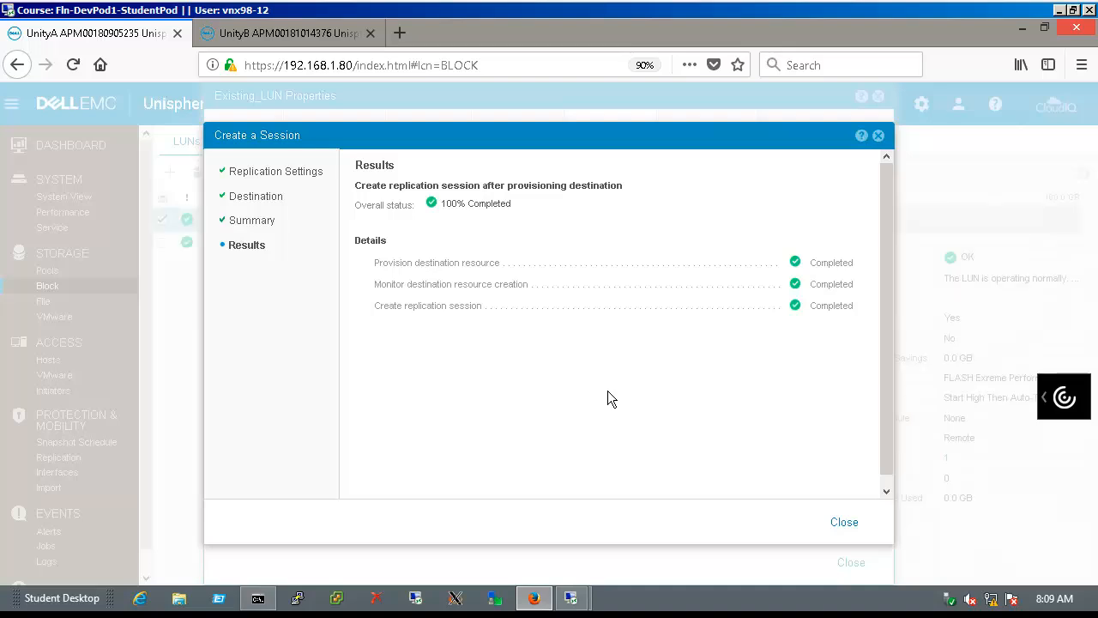
left_click(844, 523)
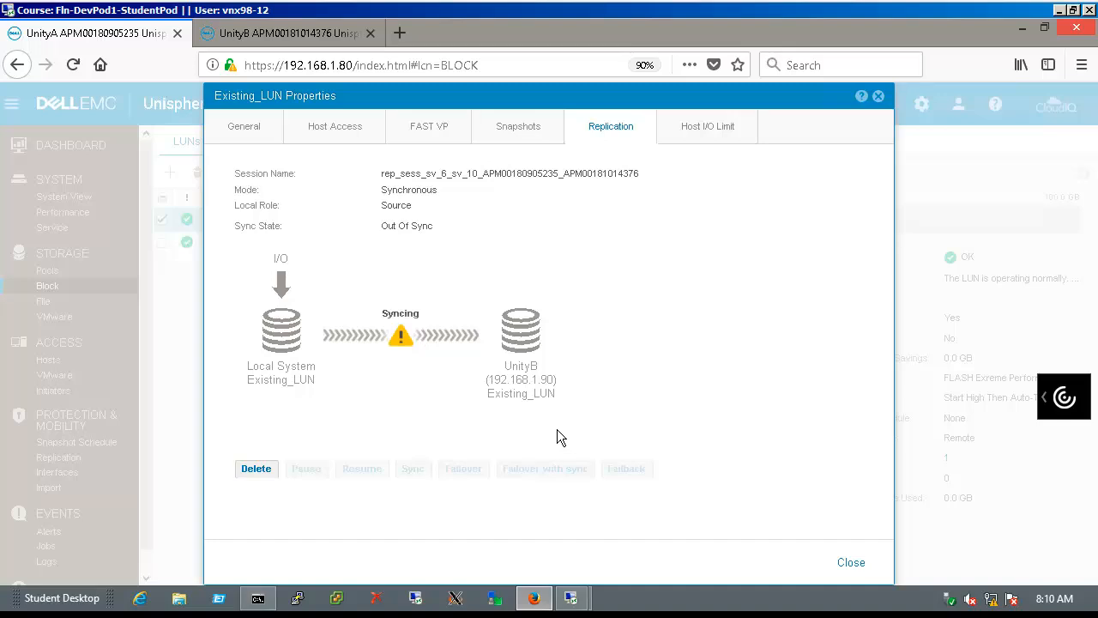
Close the Existing_LUN properties and view its session details in the replication sessions list
left_click(851, 562)
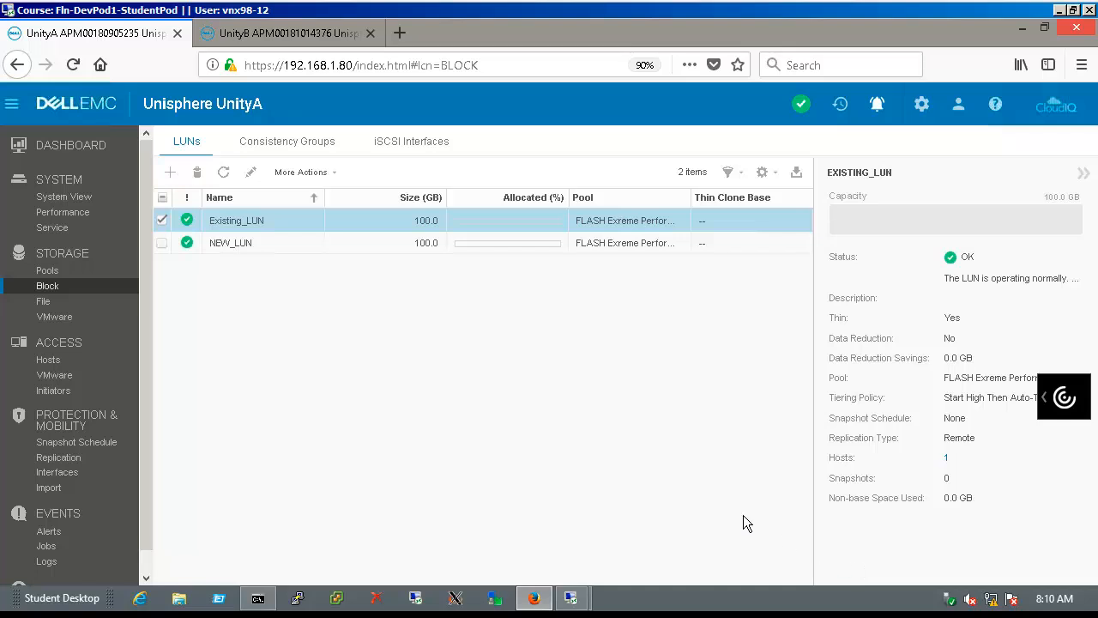
left_click(115, 464)
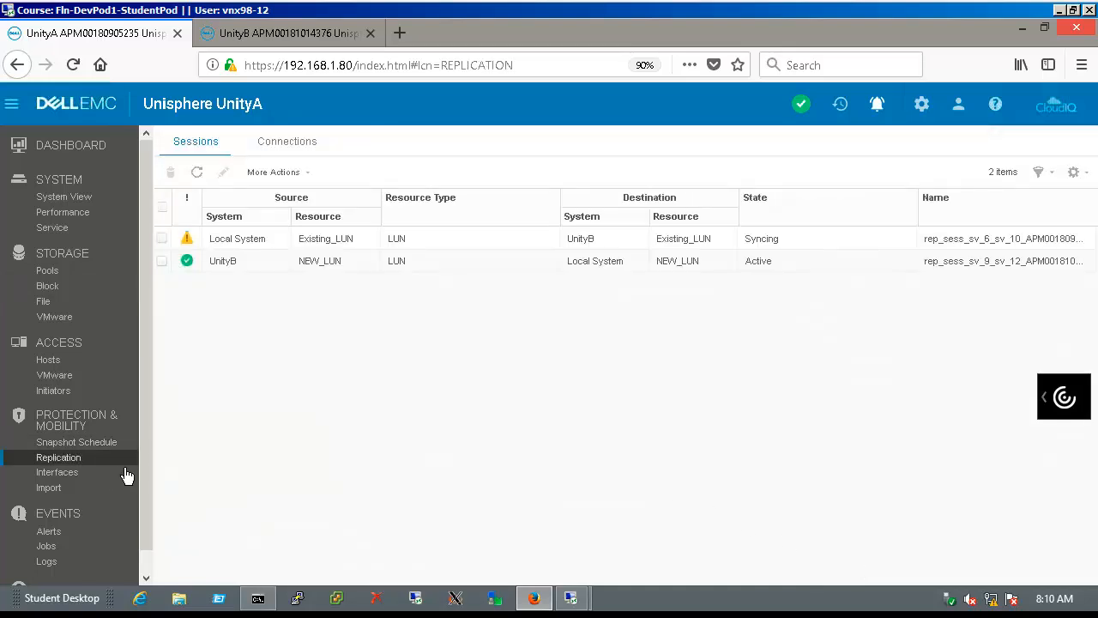
left_click(494, 242)
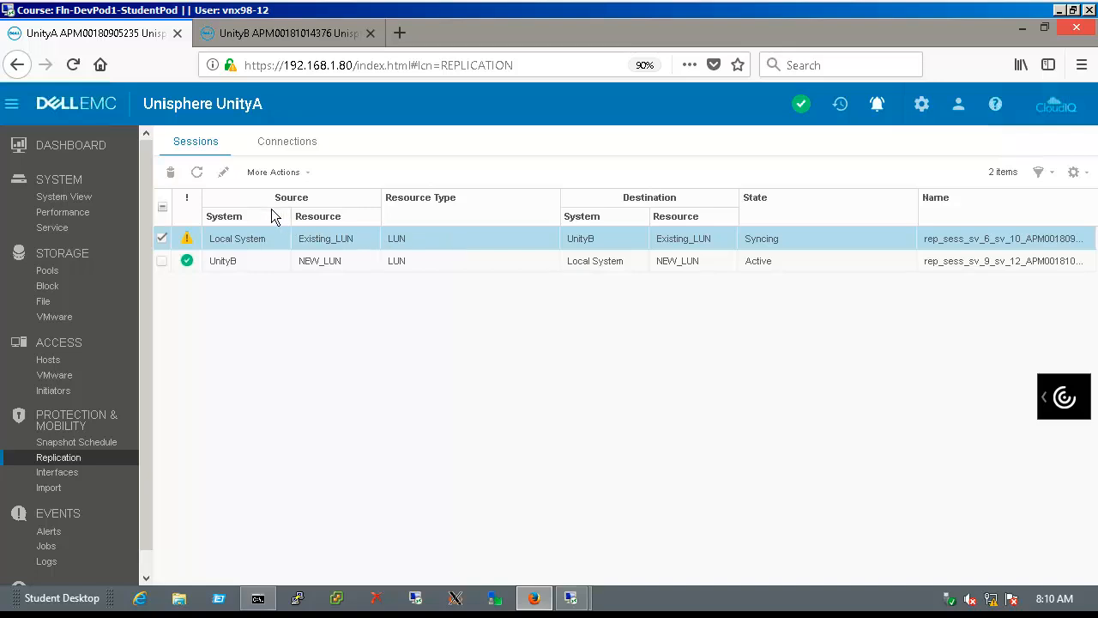
left_click(223, 172)
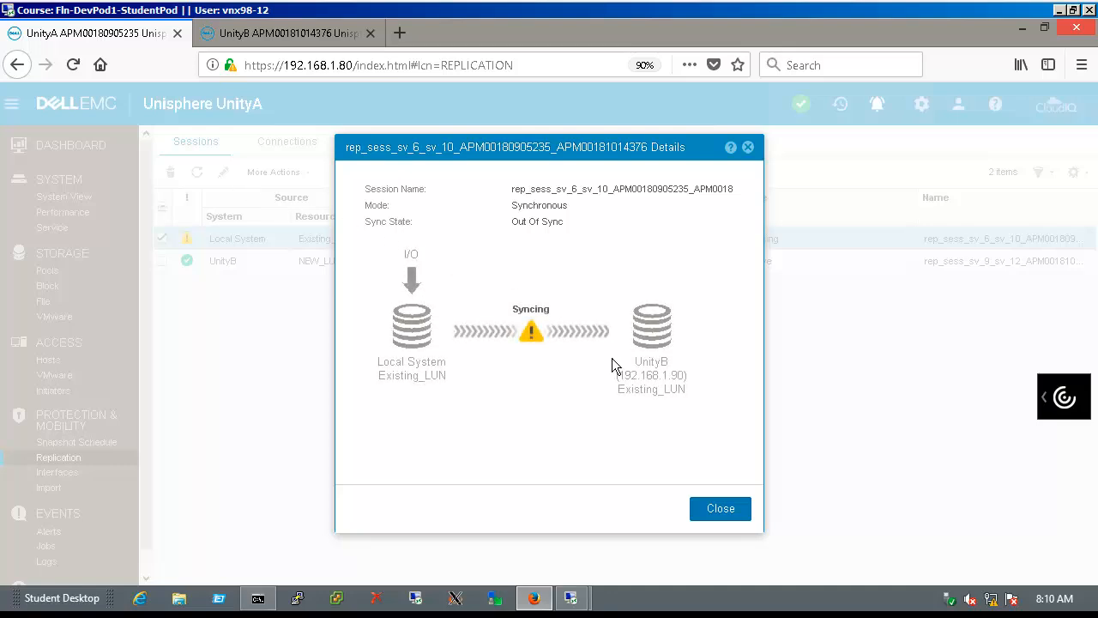
left_click(741, 512)
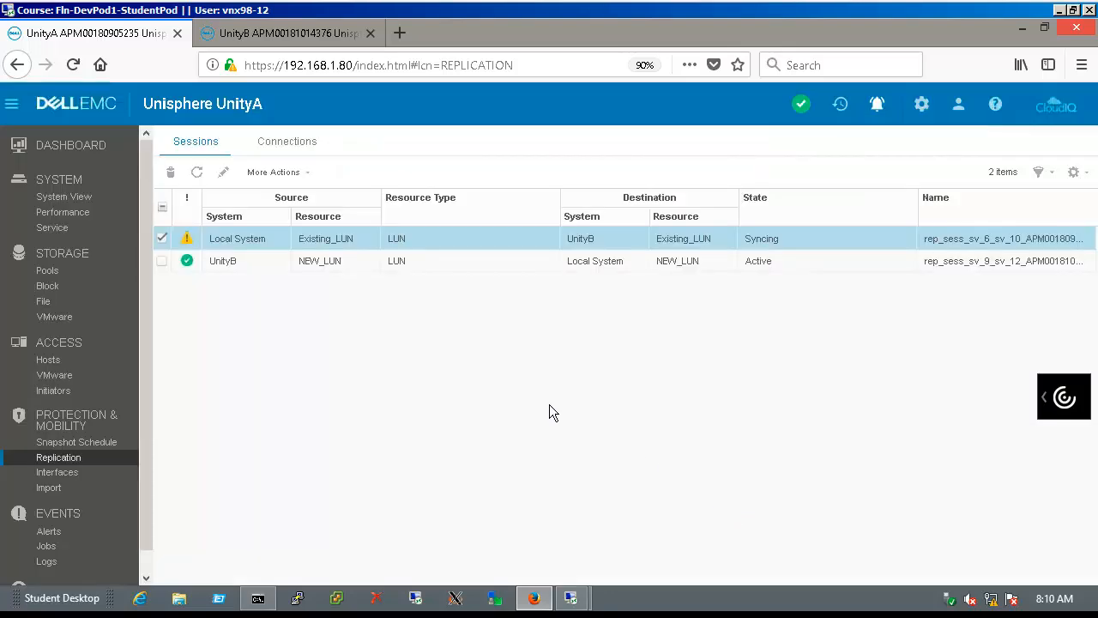
Refresh the sessions list until the Existing_LUN session reads Active and Consistent
left_click(203, 182)
left_click(204, 183)
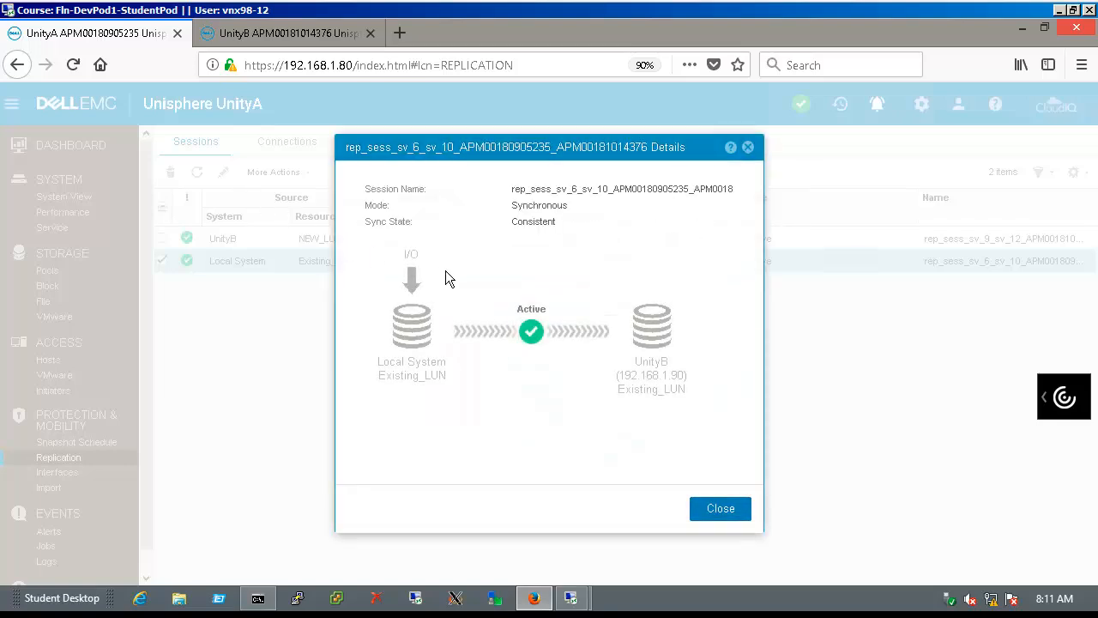
left_click(743, 518)
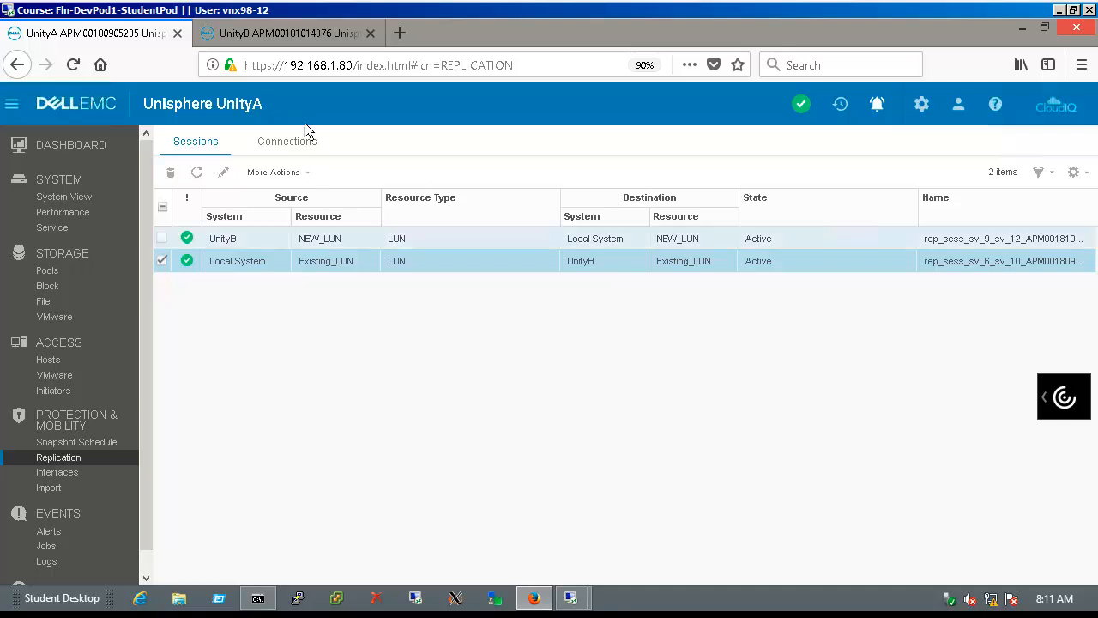
On UnityB, refresh the LUN list and check Existing_LUN's replication status as a synchronous Destination
left_click(282, 34)
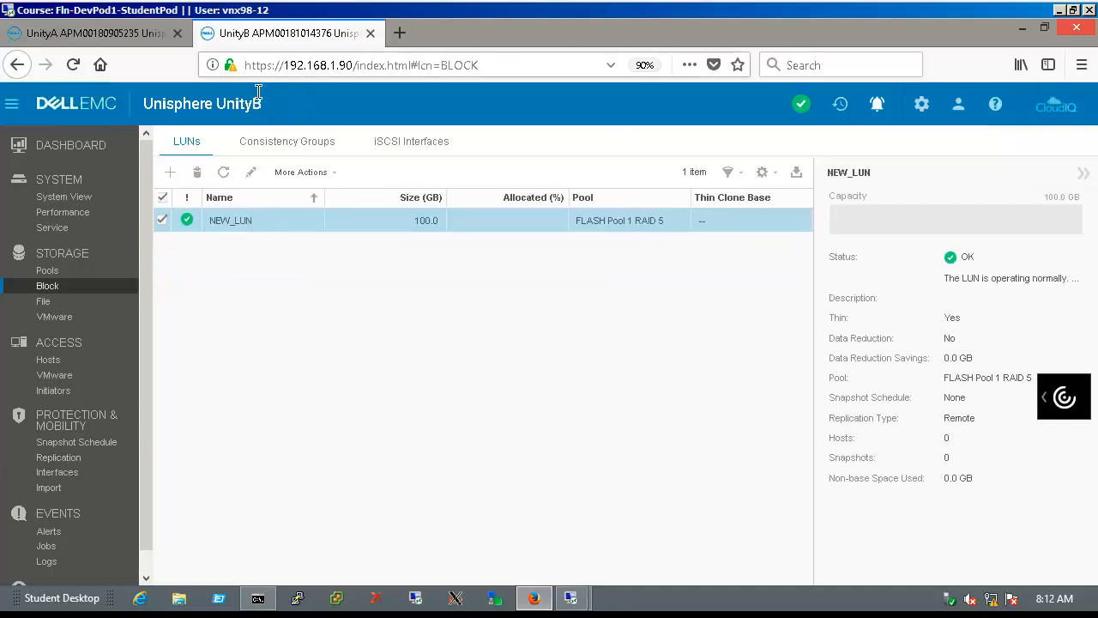
left_click(233, 188)
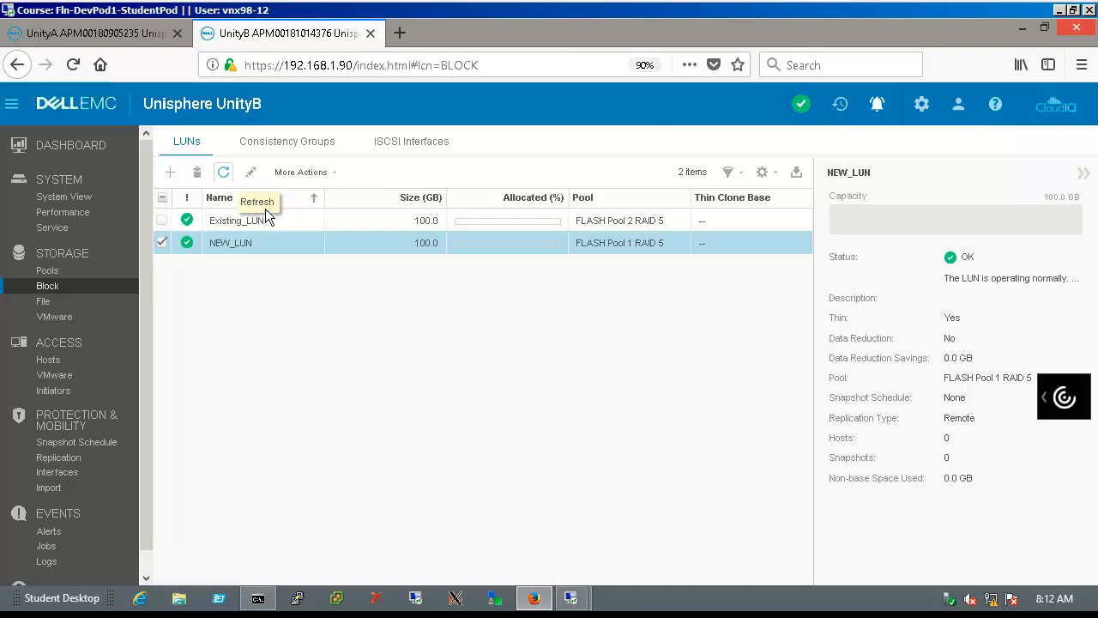
left_click(365, 232)
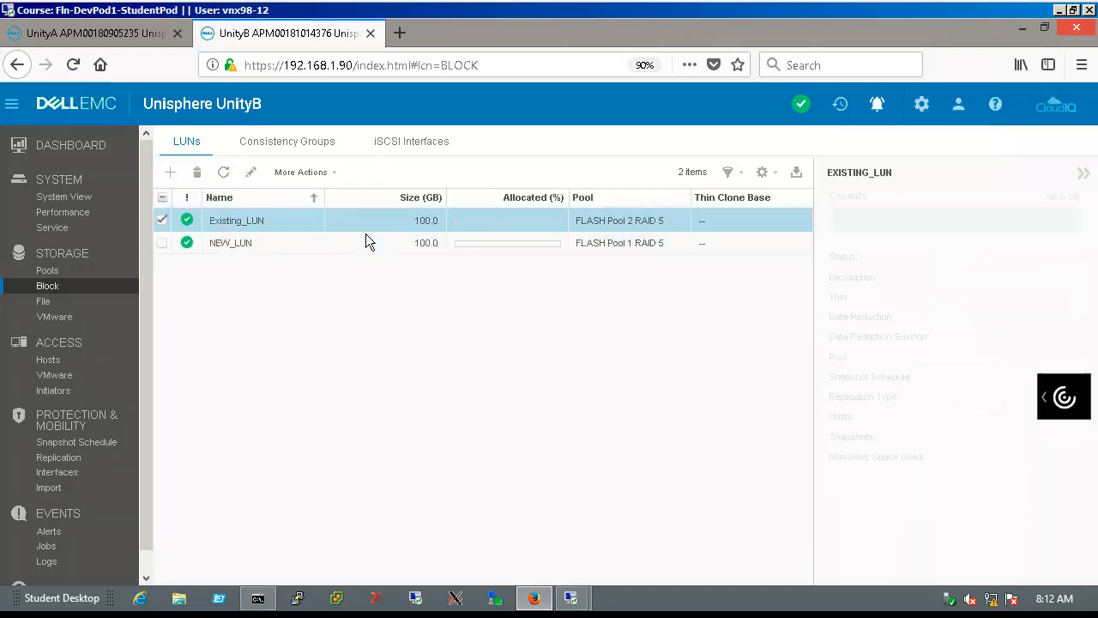
left_click(259, 182)
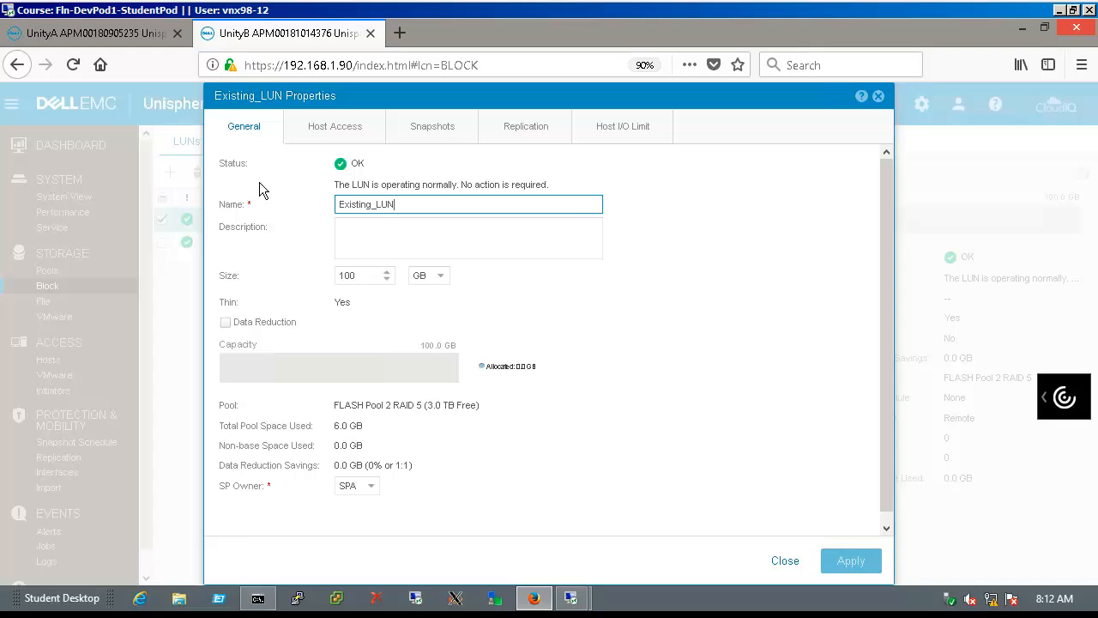
left_click(511, 143)
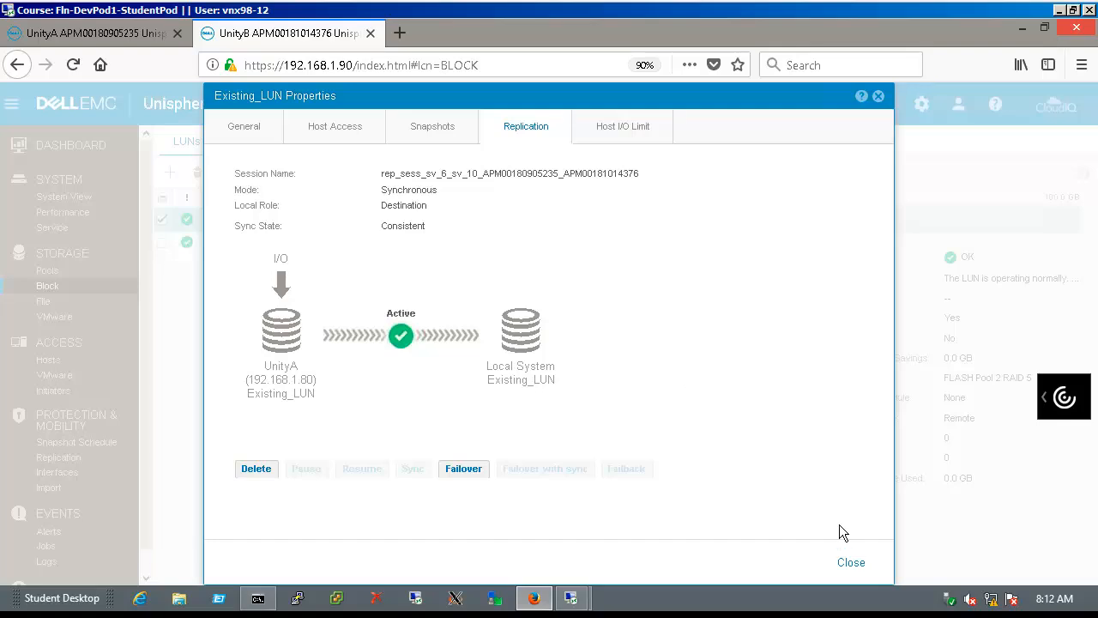
left_click(852, 563)
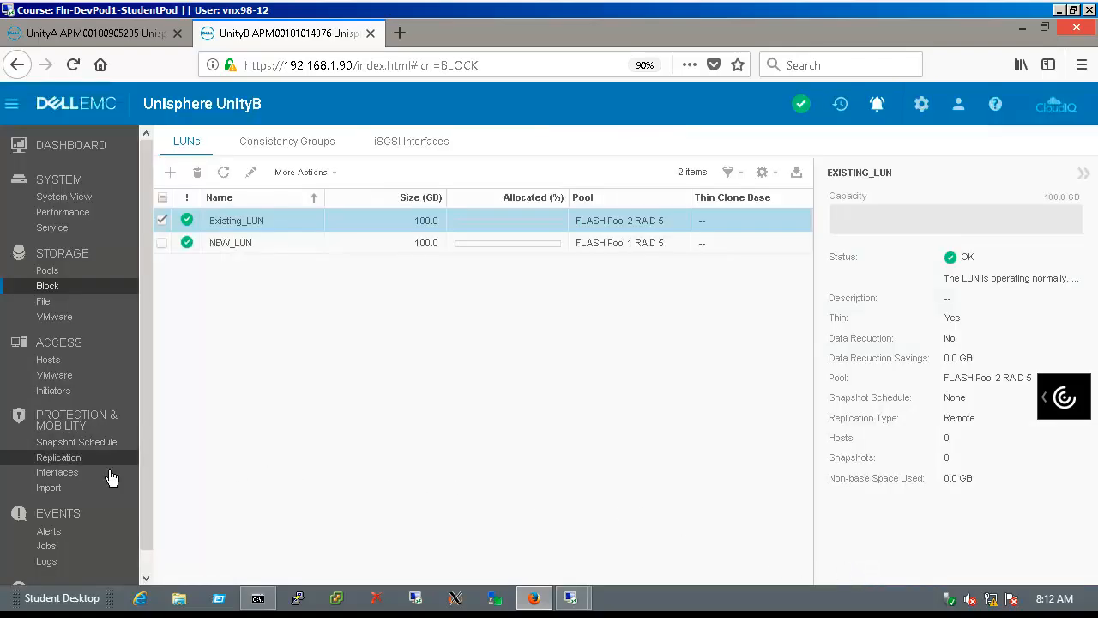
left_click(59, 457)
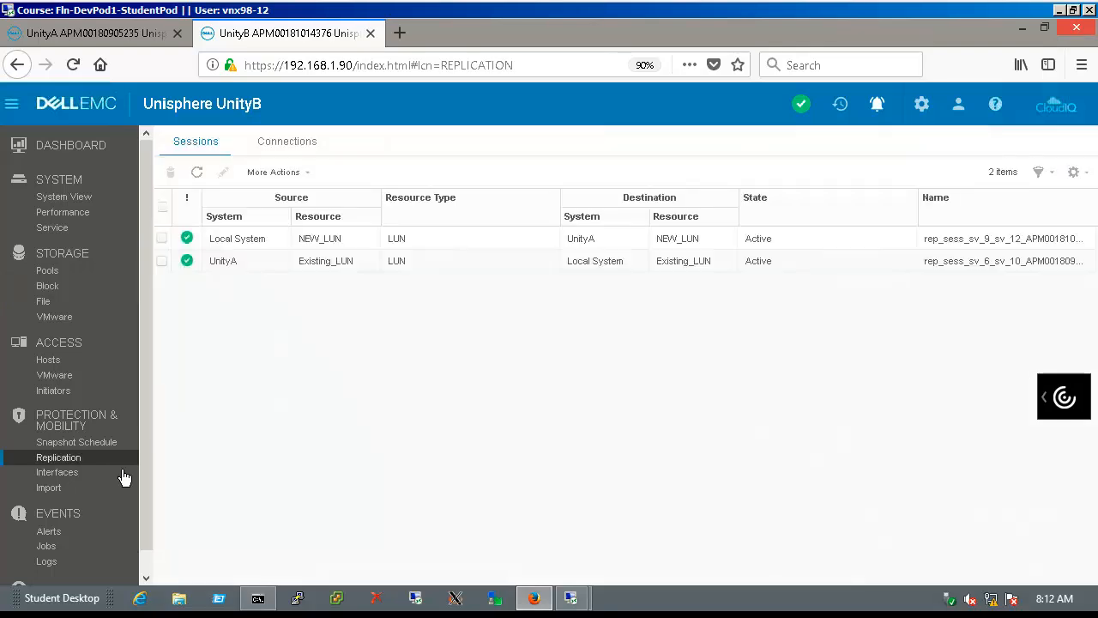
left_click(501, 271)
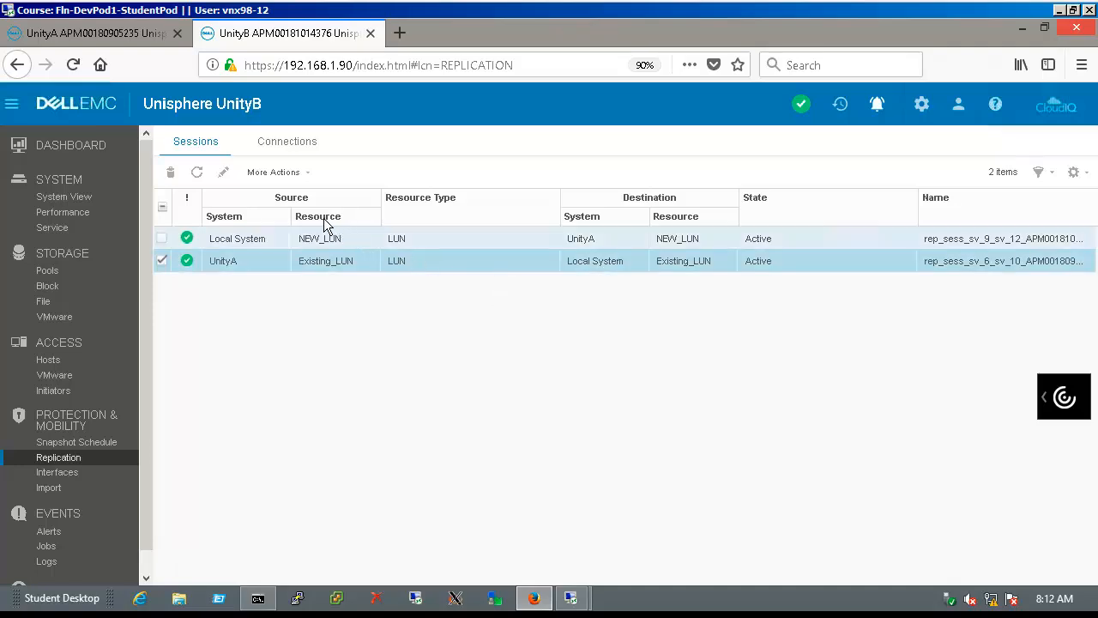
left_click(239, 179)
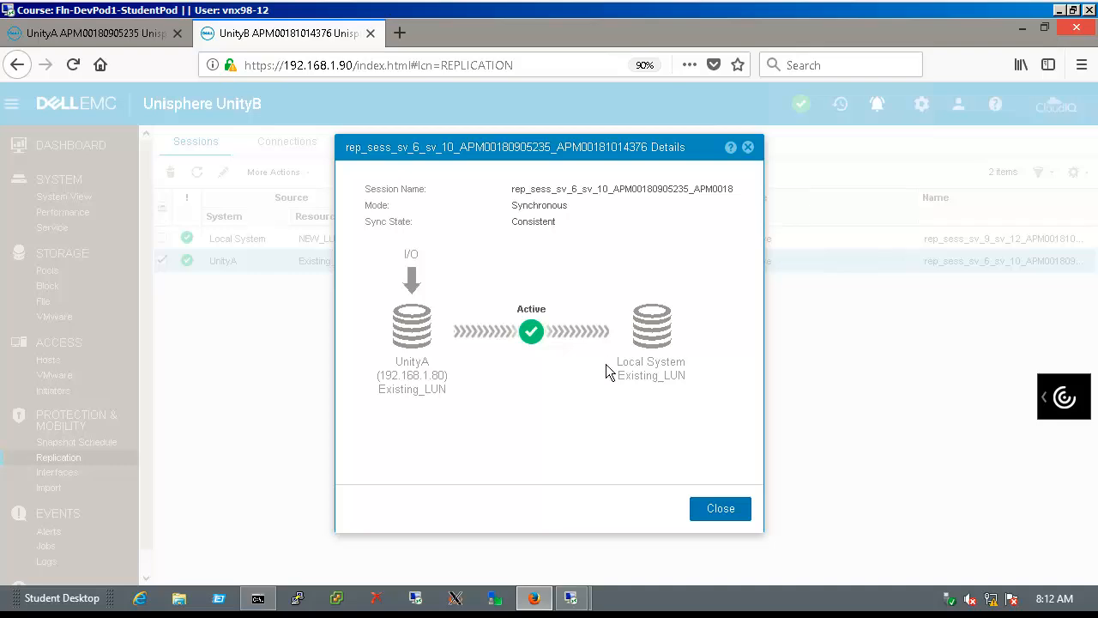
left_click(736, 518)
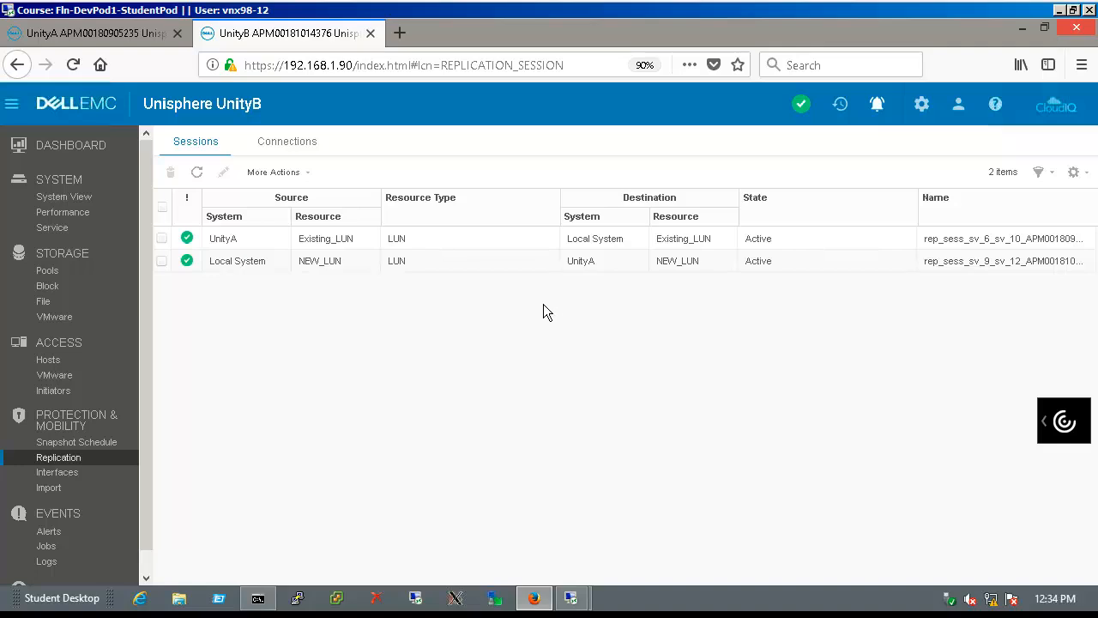
left_click(510, 244)
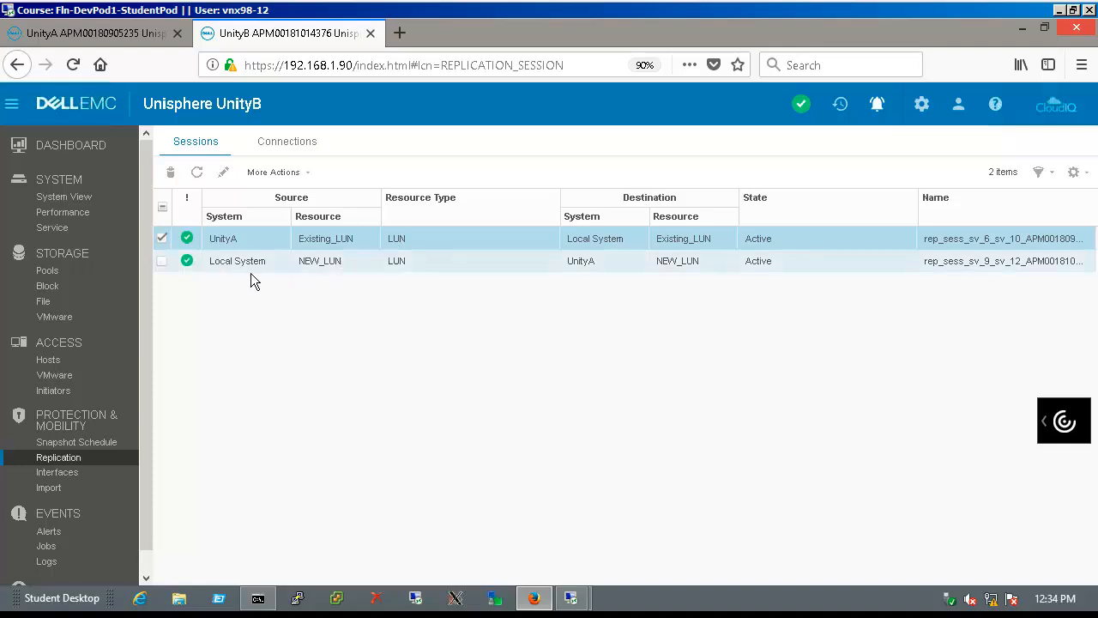
left_click(76, 293)
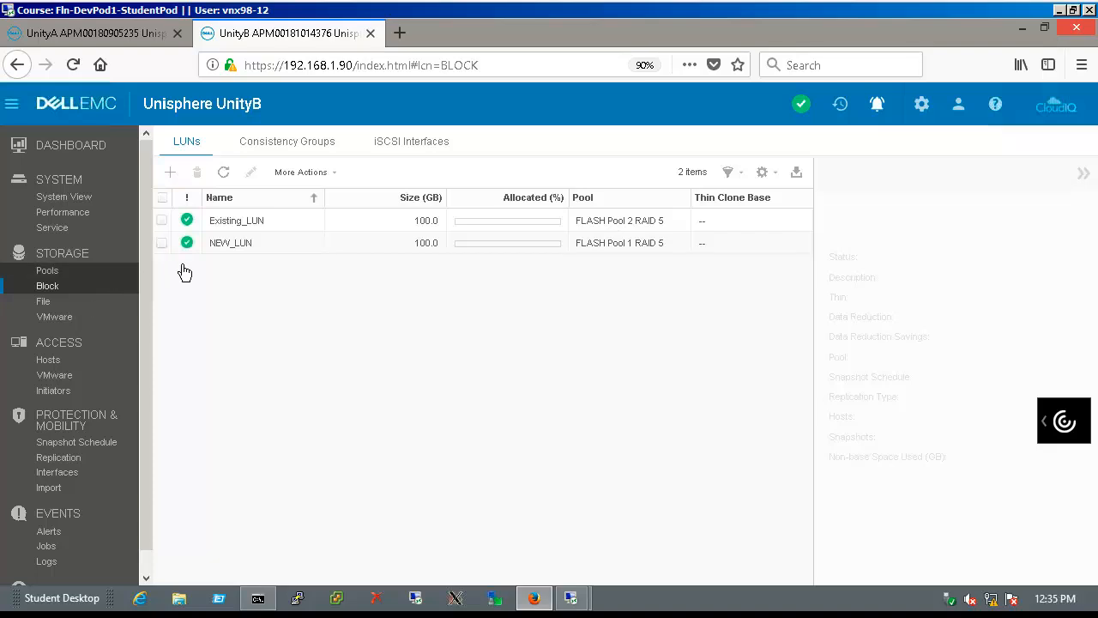
Add host win12B to Existing_LUN's host access on UnityB and close its properties
left_click(239, 223)
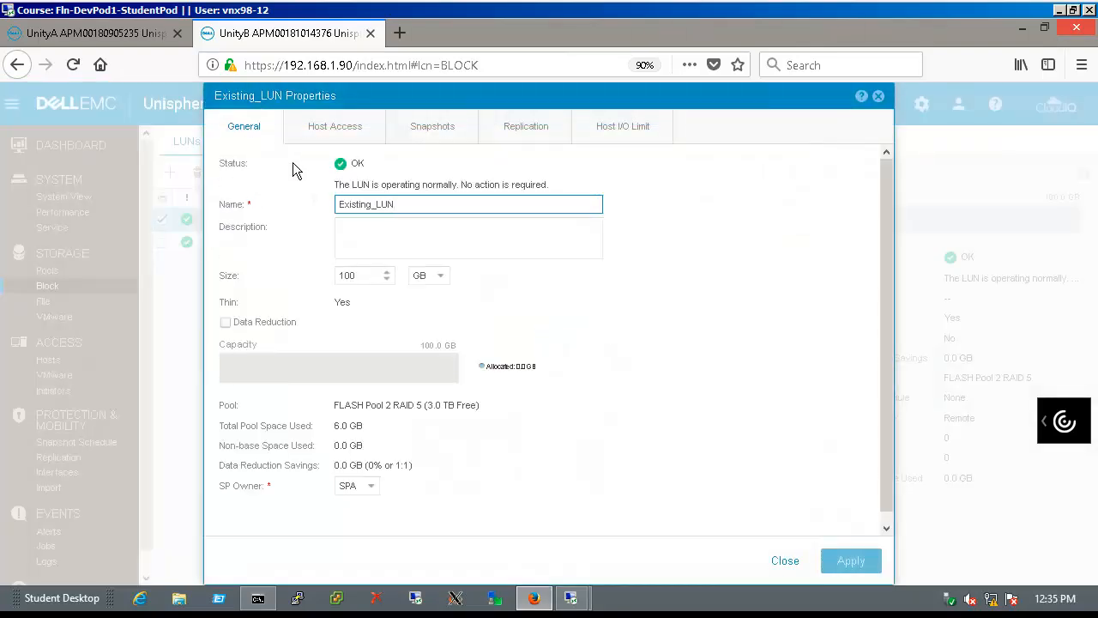
left_click(334, 154)
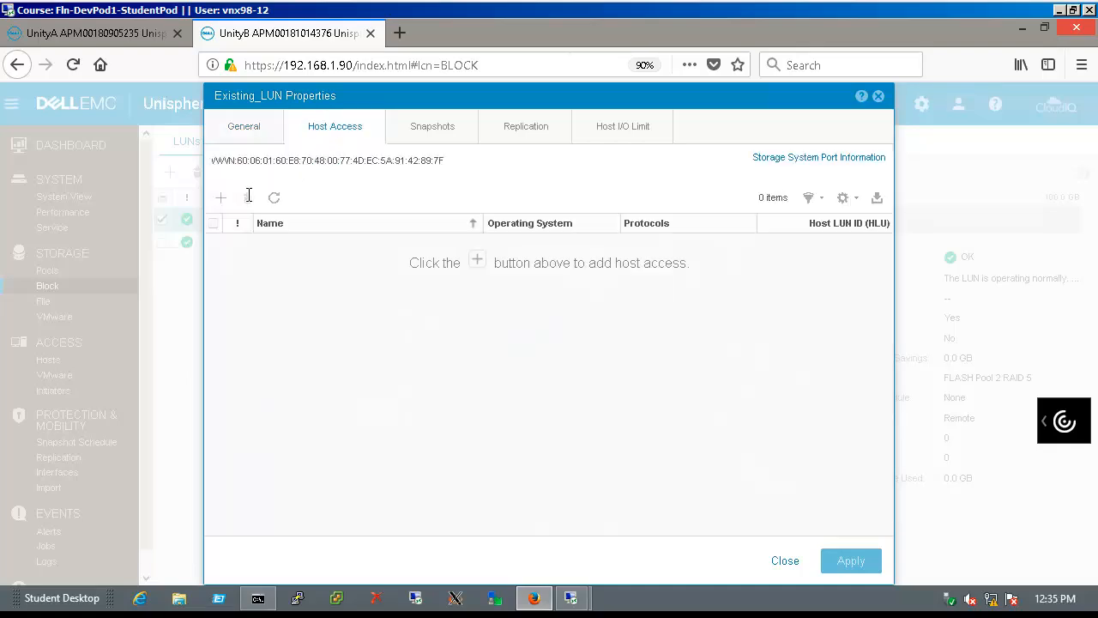
left_click(232, 207)
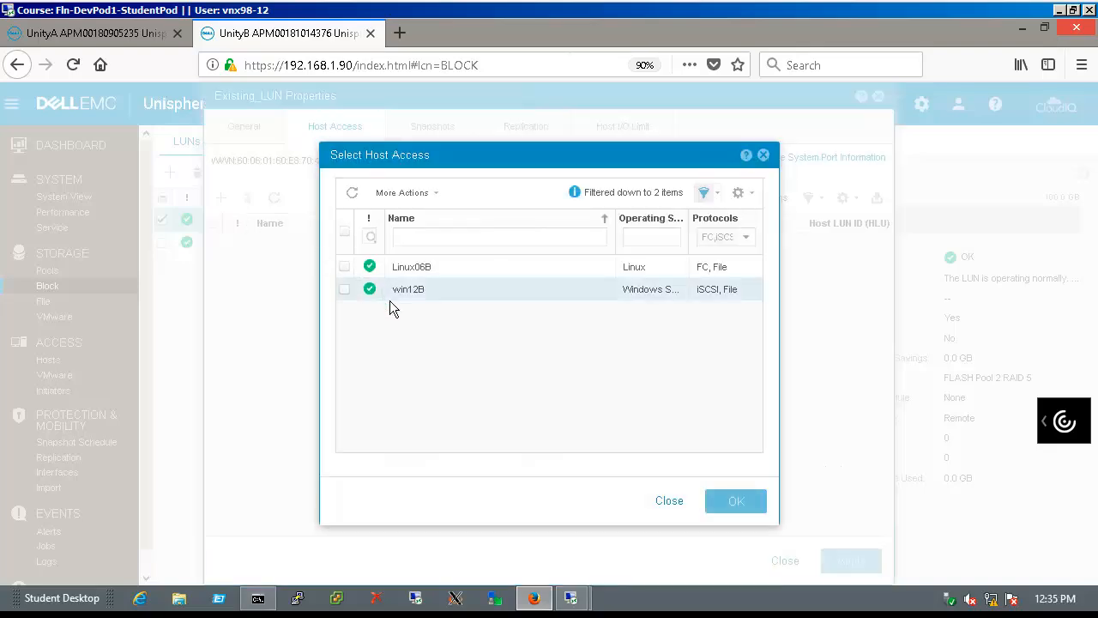
left_click(392, 300)
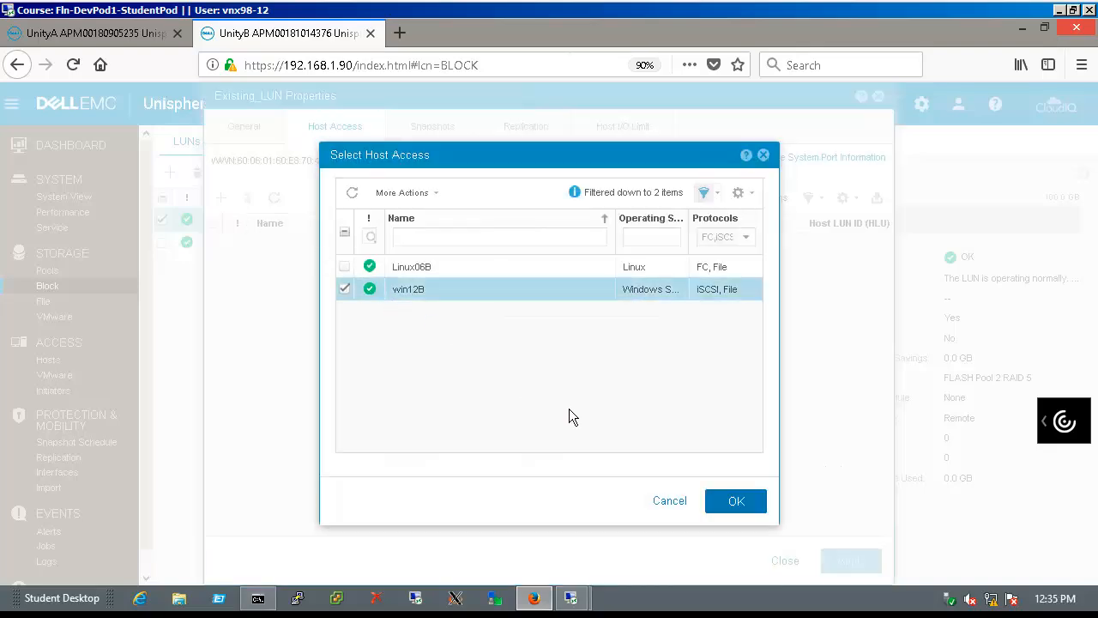
left_click(735, 511)
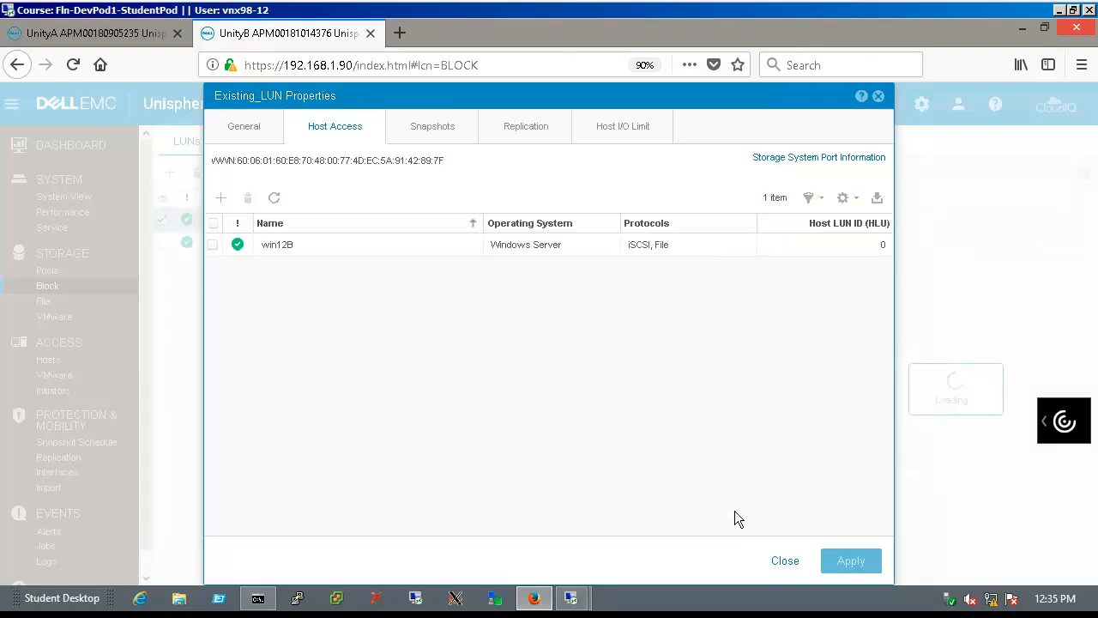
left_click(784, 560)
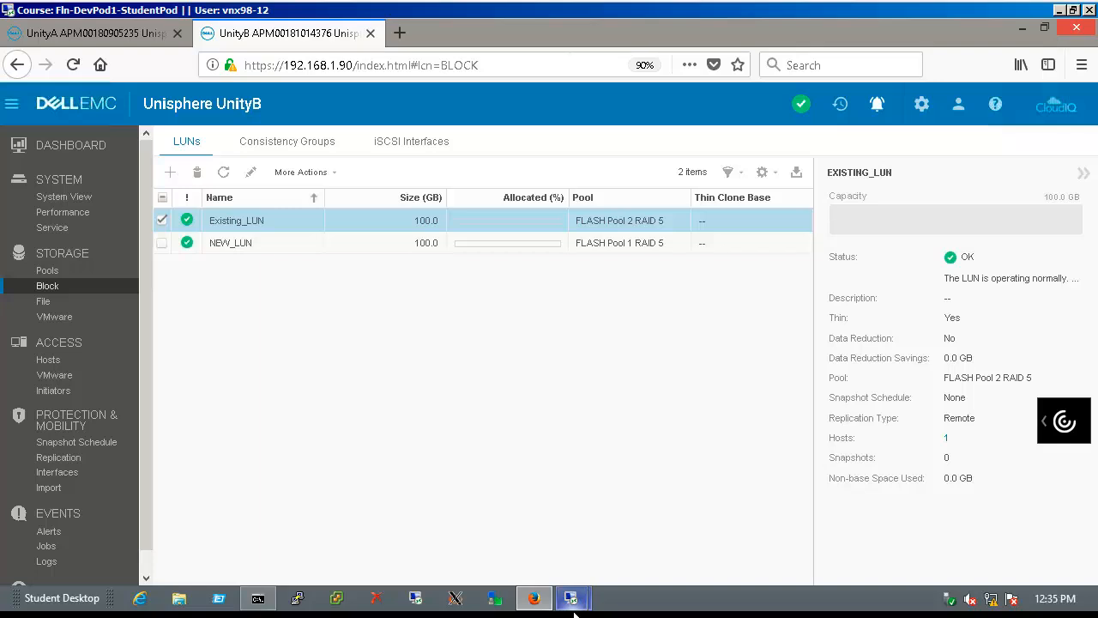
mouse_move(574, 611)
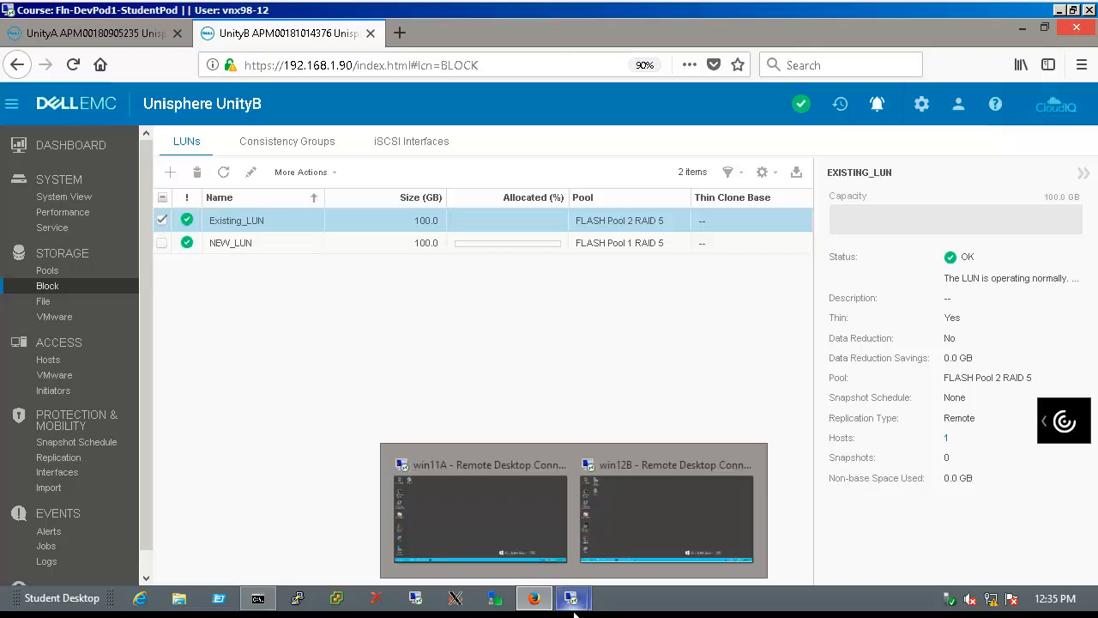
On win11A, open the Synch_Rep_Protected (E:) drive in File Explorer
left_click(541, 550)
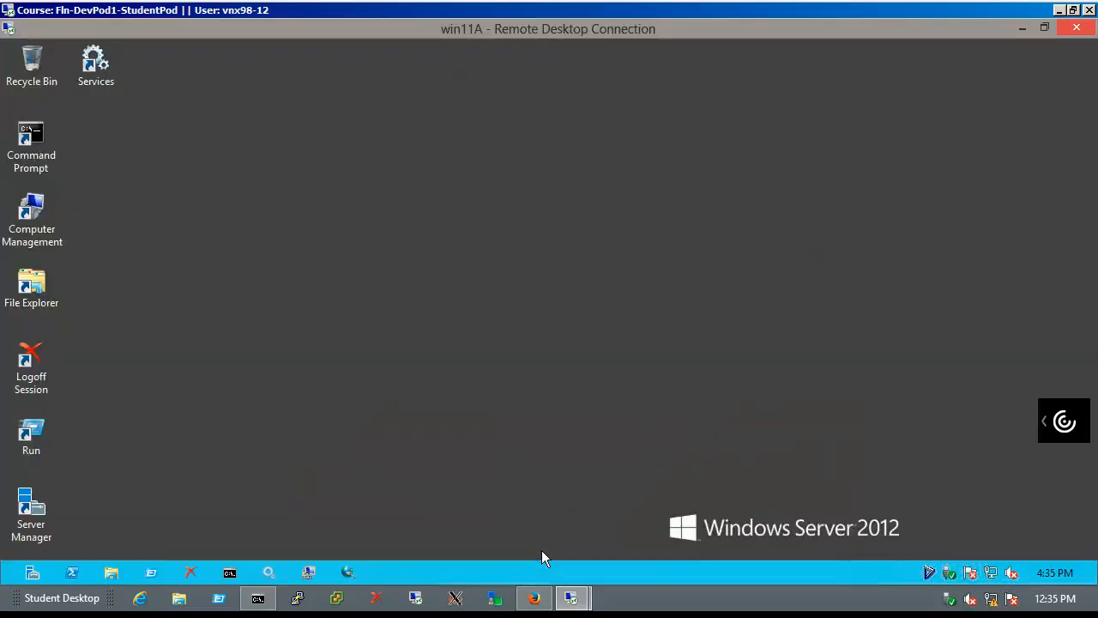
left_click(112, 572)
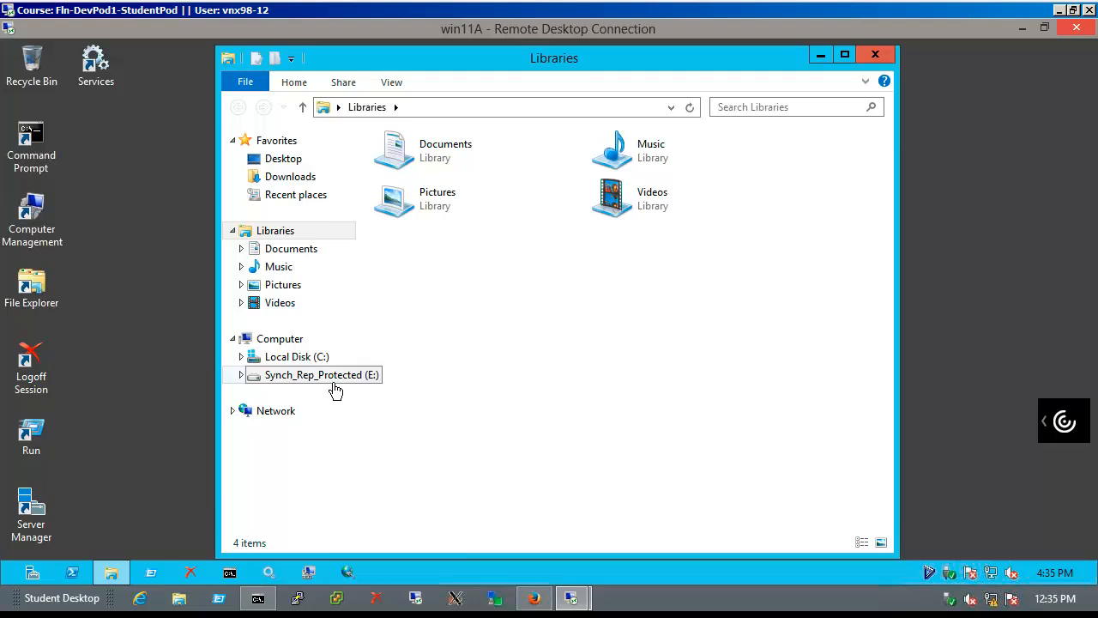
left_click(333, 383)
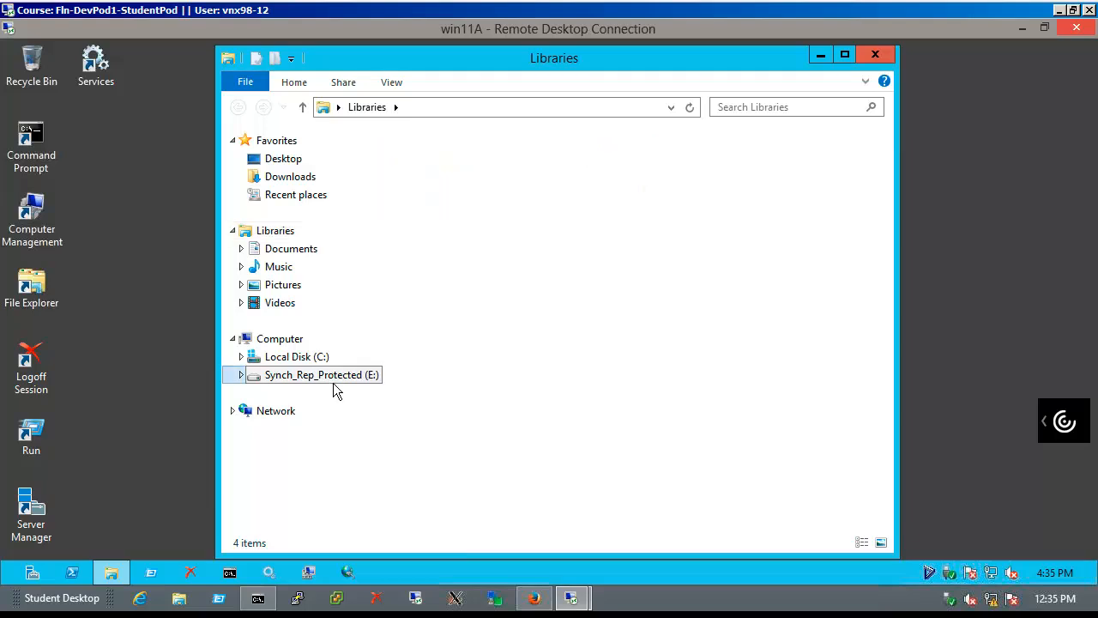
Create a New Rich Text Document on E: with the default name and open it
right_click(456, 333)
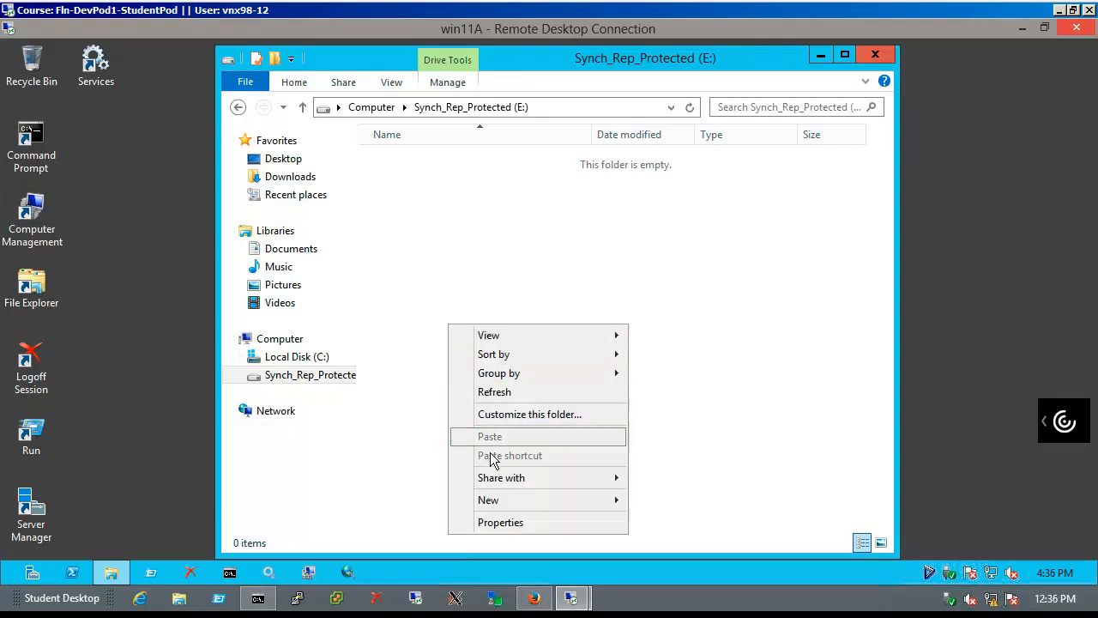
mouse_move(493, 499)
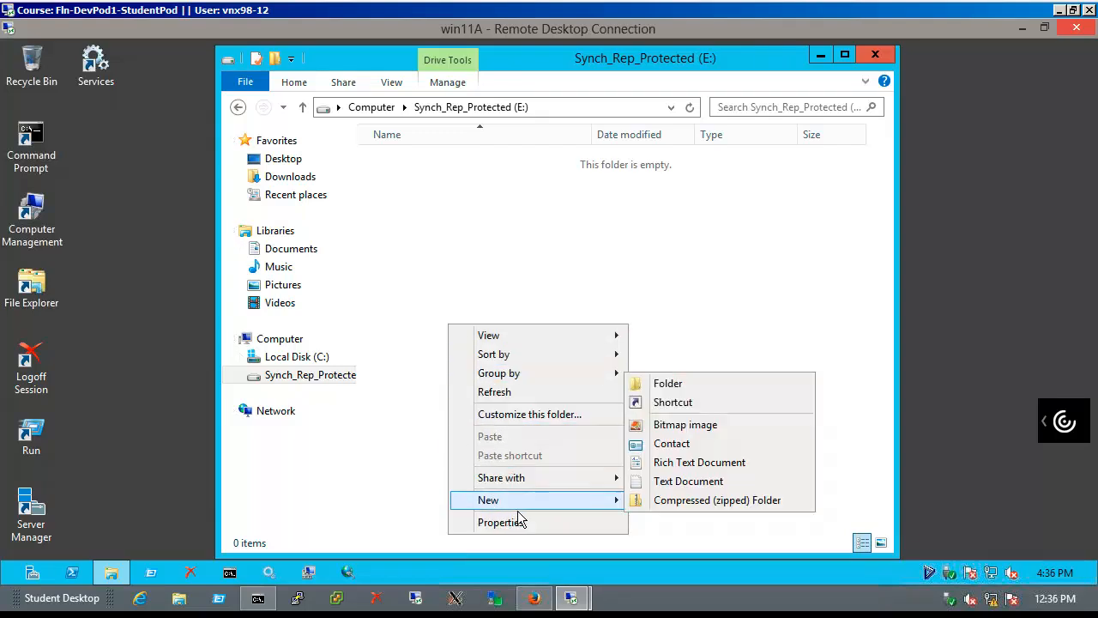
left_click(676, 463)
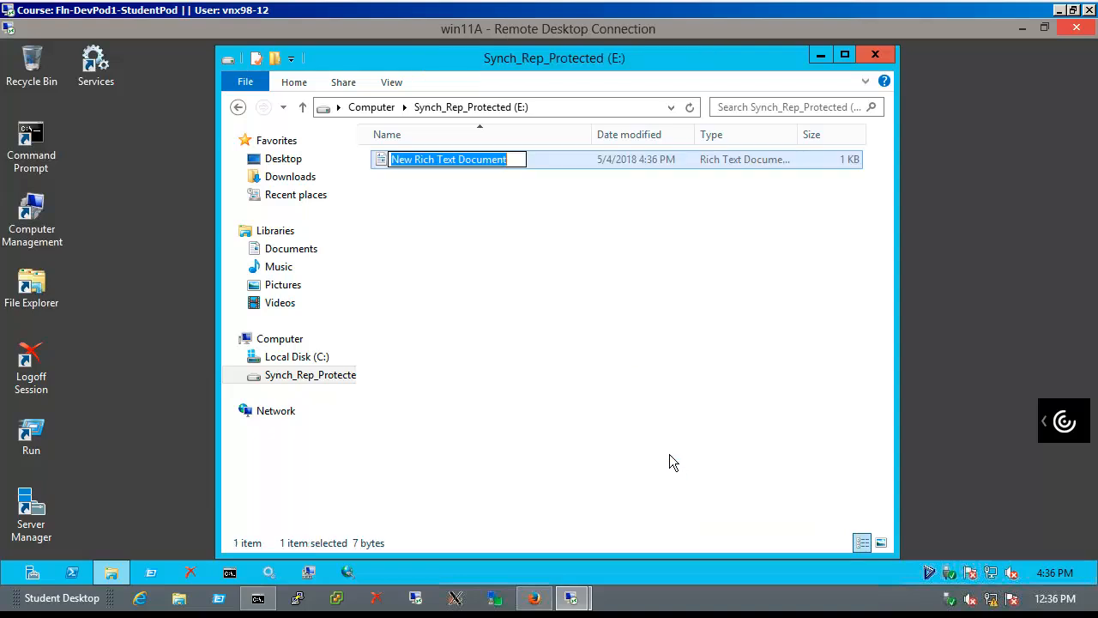
key("Return")
key("Return")
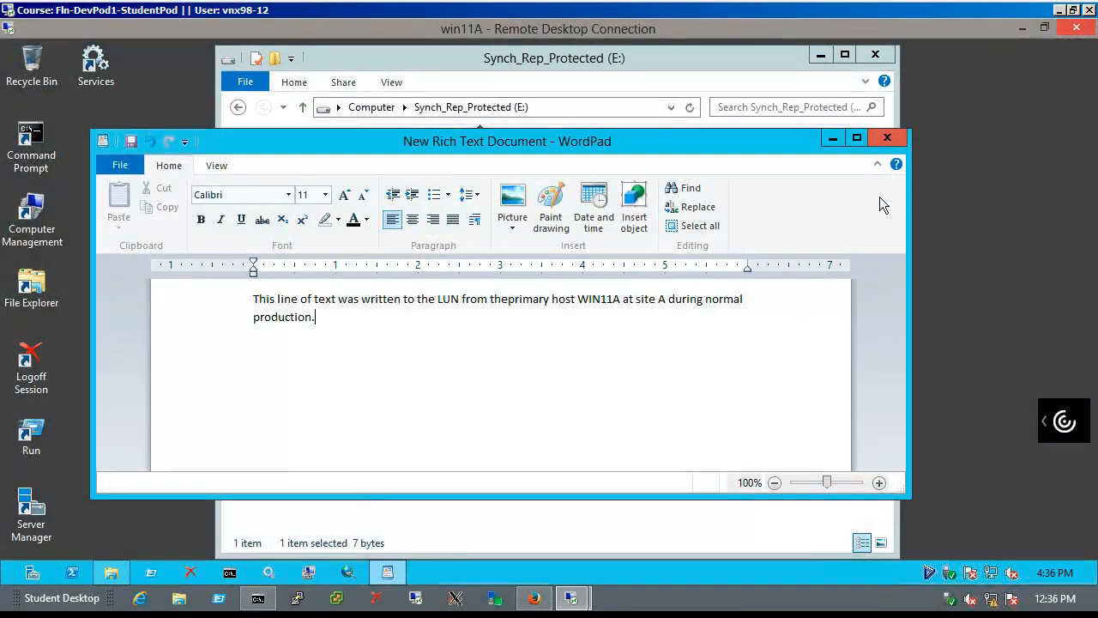
Save the document with its WIN11A test line, then reopen it to verify and close WordPad
left_click(901, 142)
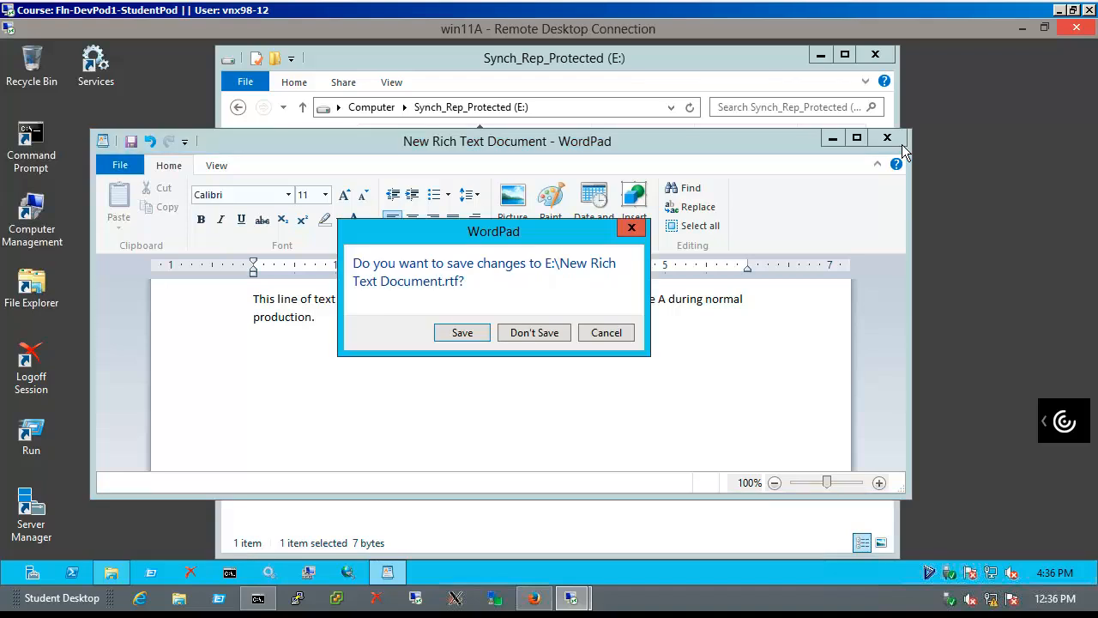
left_click(454, 336)
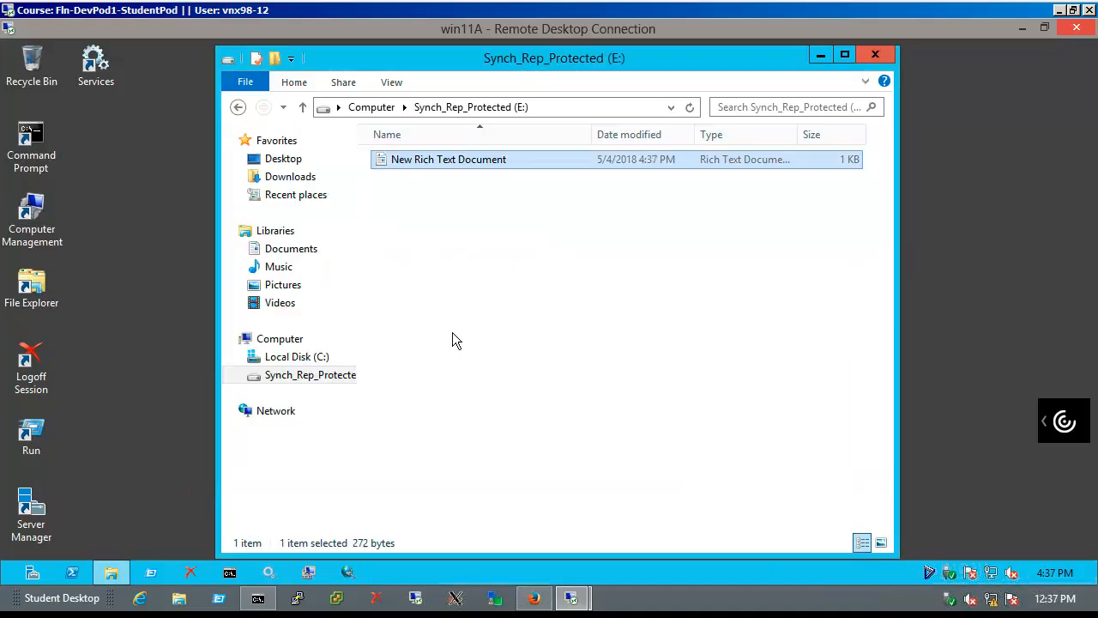
double_click(453, 167)
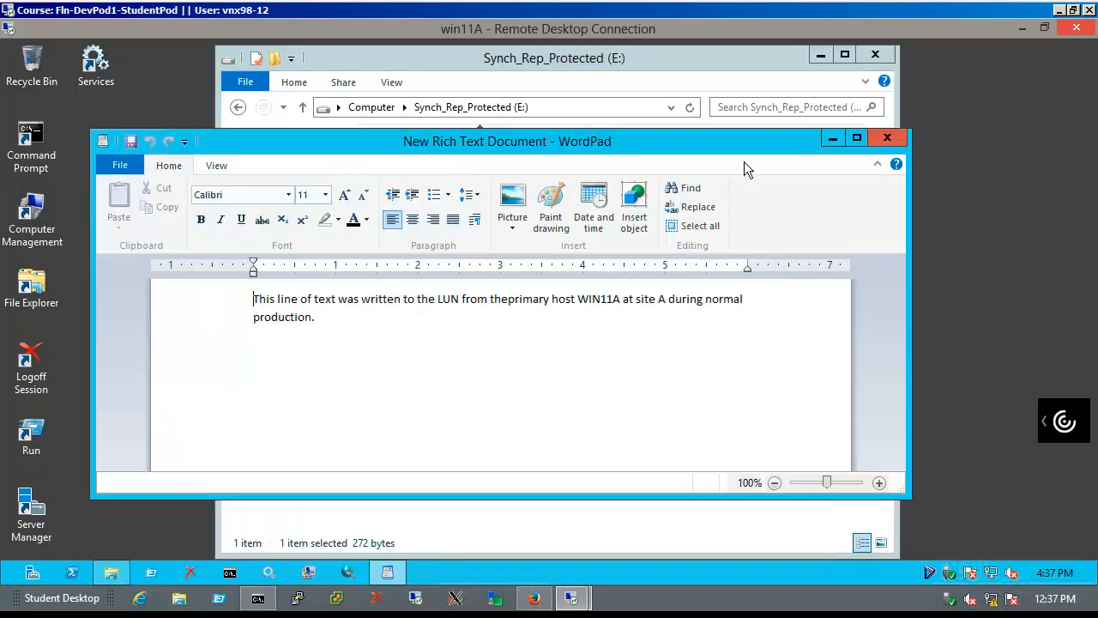
left_click(895, 144)
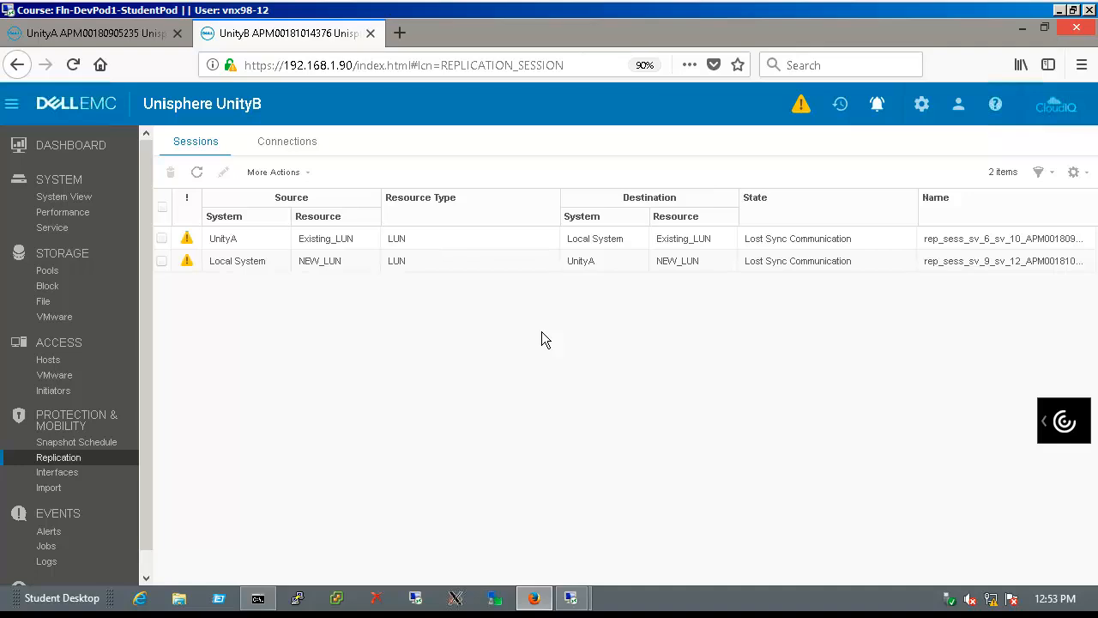
Fail over the Existing_LUN replication session to UnityB and bring up the win12B remote desktop
left_click(784, 248)
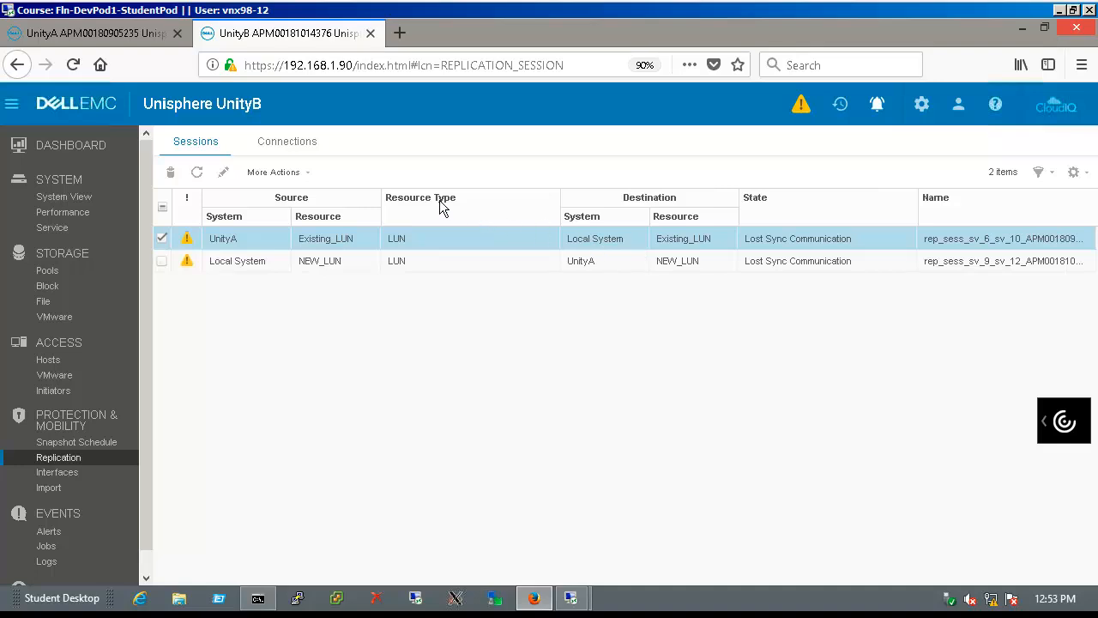
left_click(296, 182)
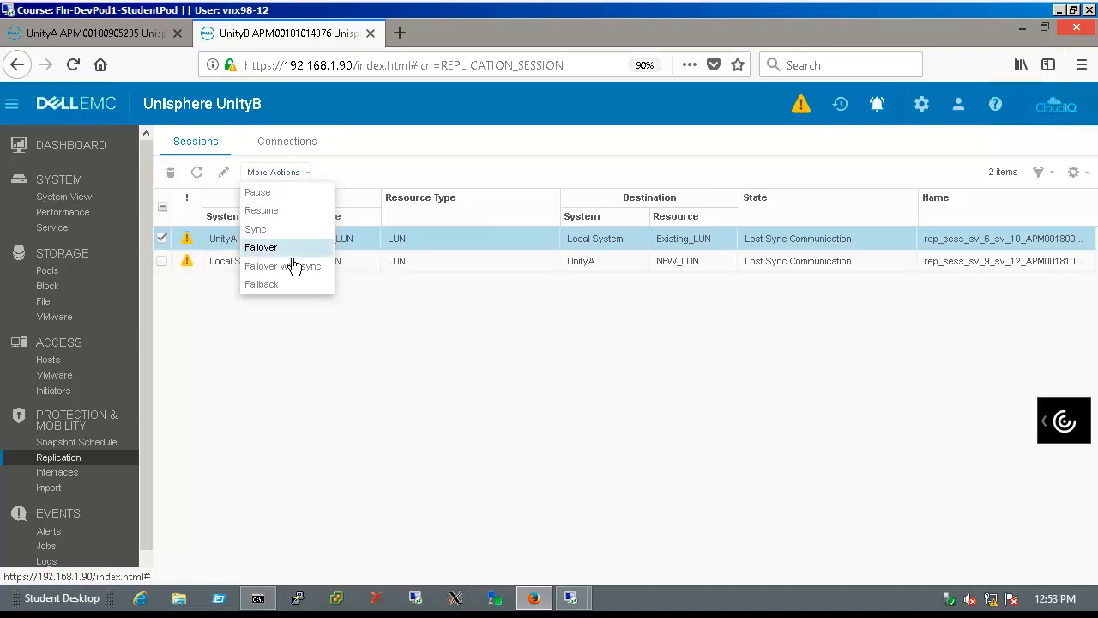
left_click(260, 247)
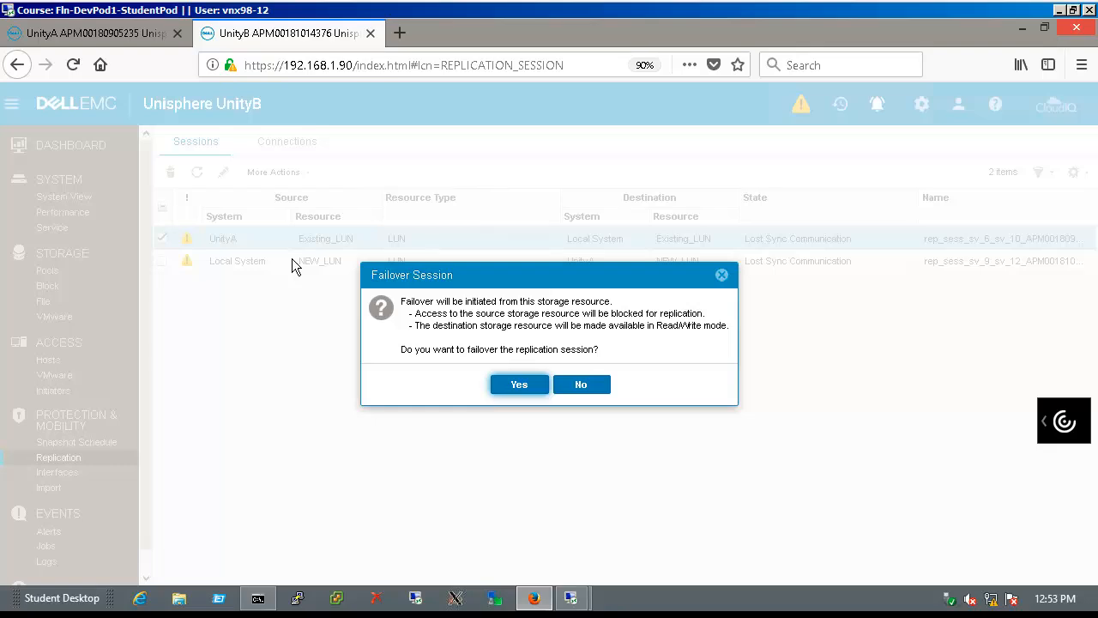
left_click(520, 395)
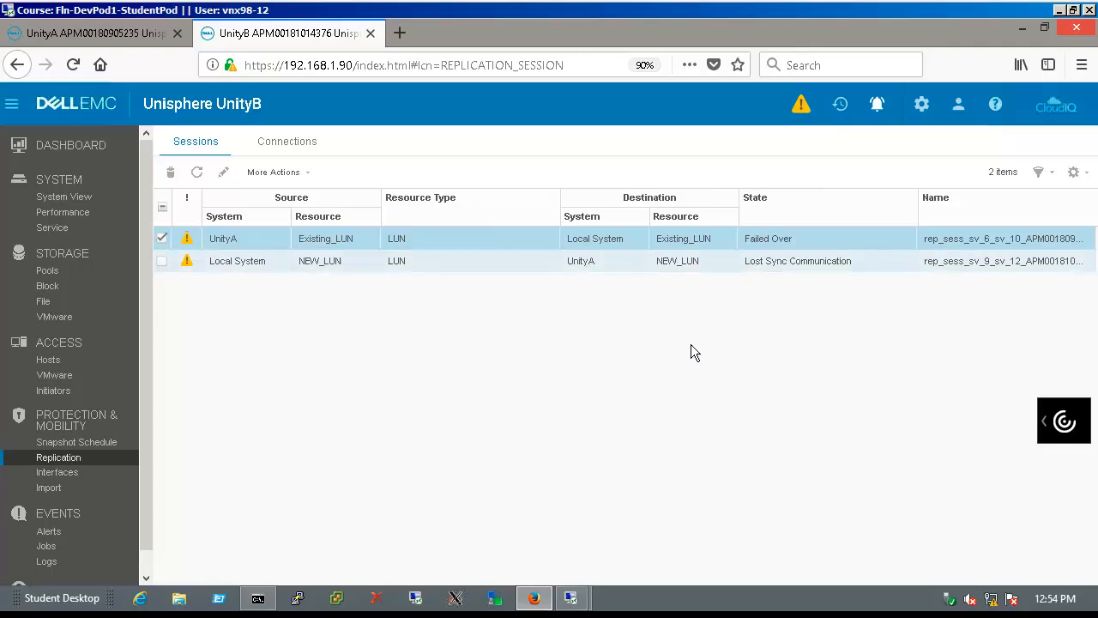
mouse_move(583, 598)
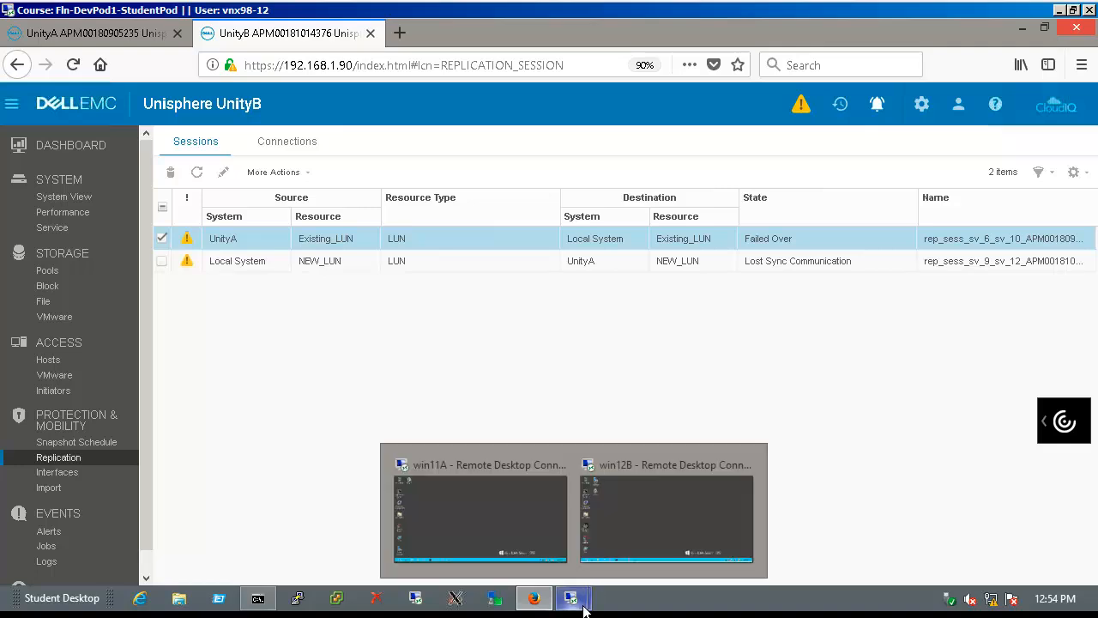
left_click(648, 538)
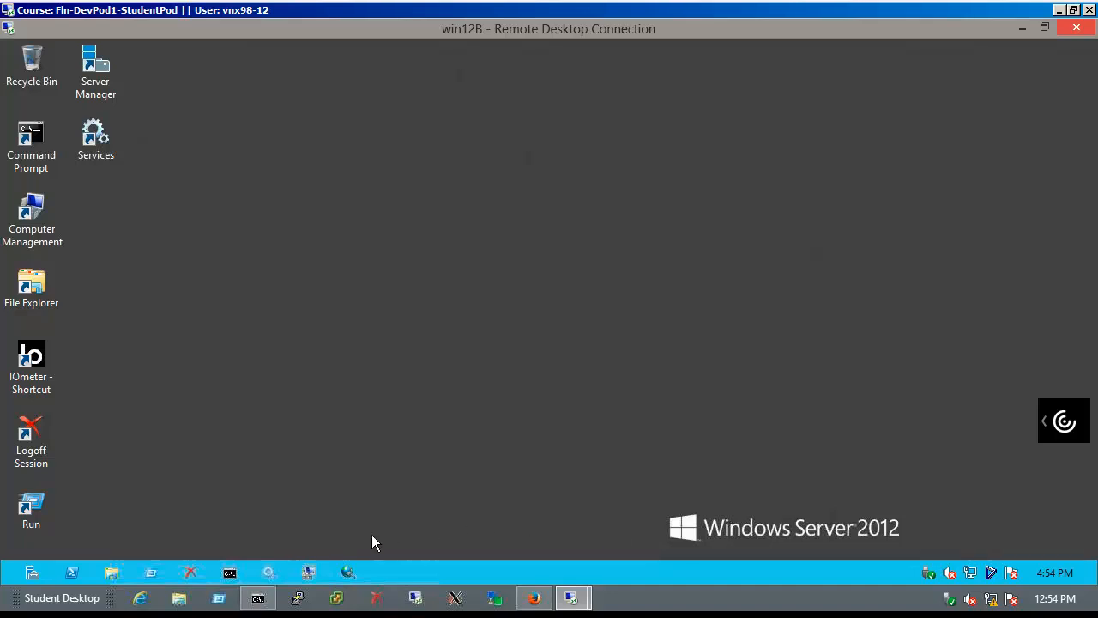
On win12B, open Server Manager's Disks list under File and Storage Services
left_click(33, 573)
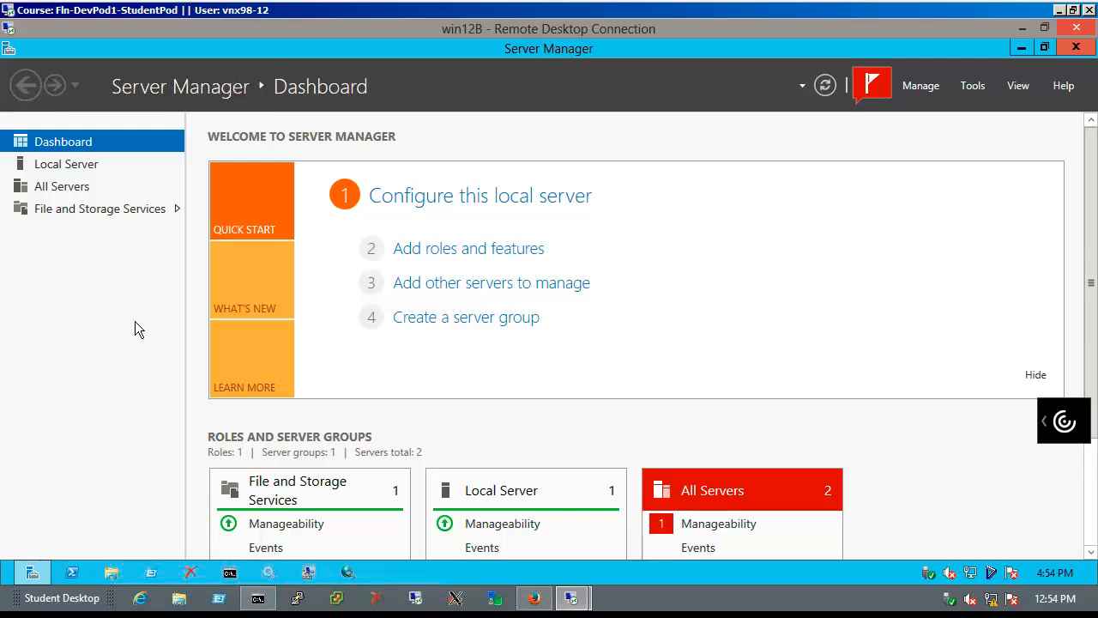
left_click(157, 215)
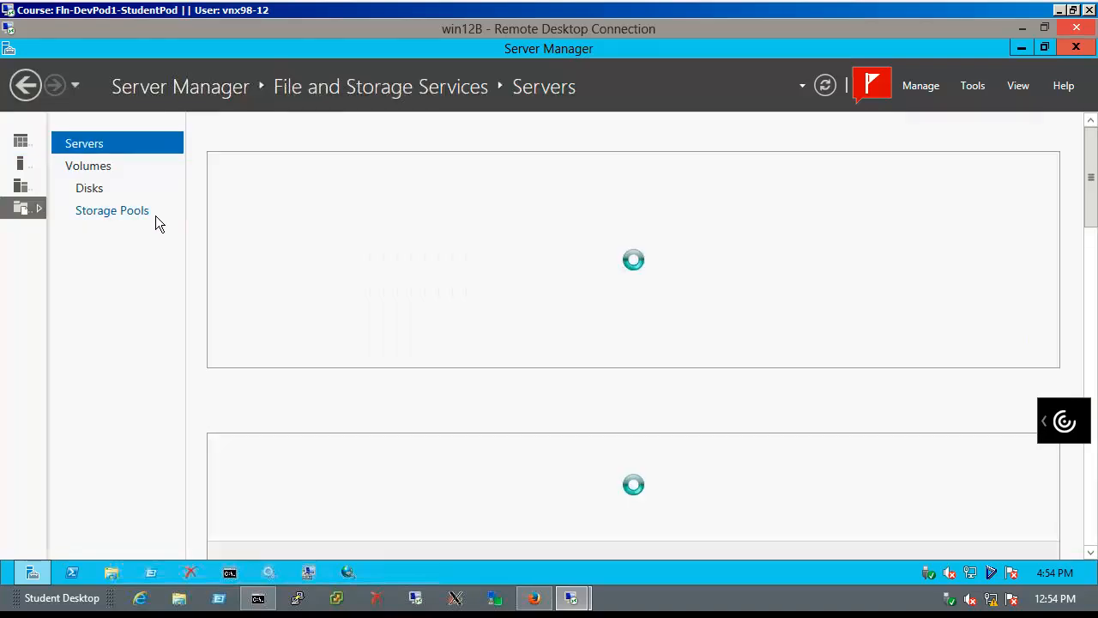
left_click(124, 197)
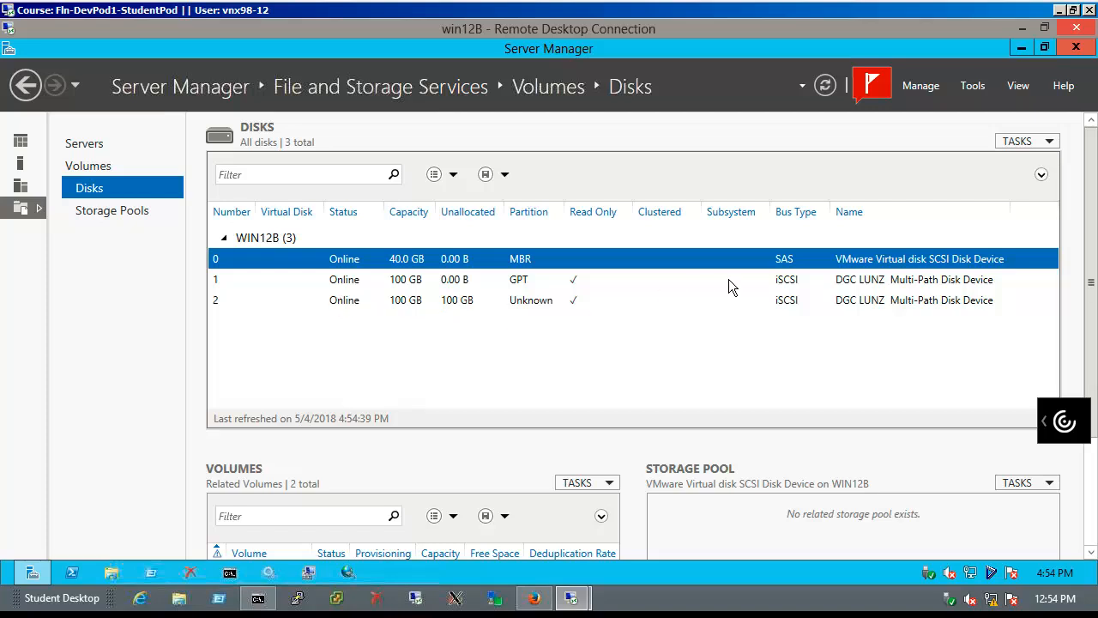
Rescan storage, then bring the 100 GB PowerPath disk 3 online
left_click(1042, 144)
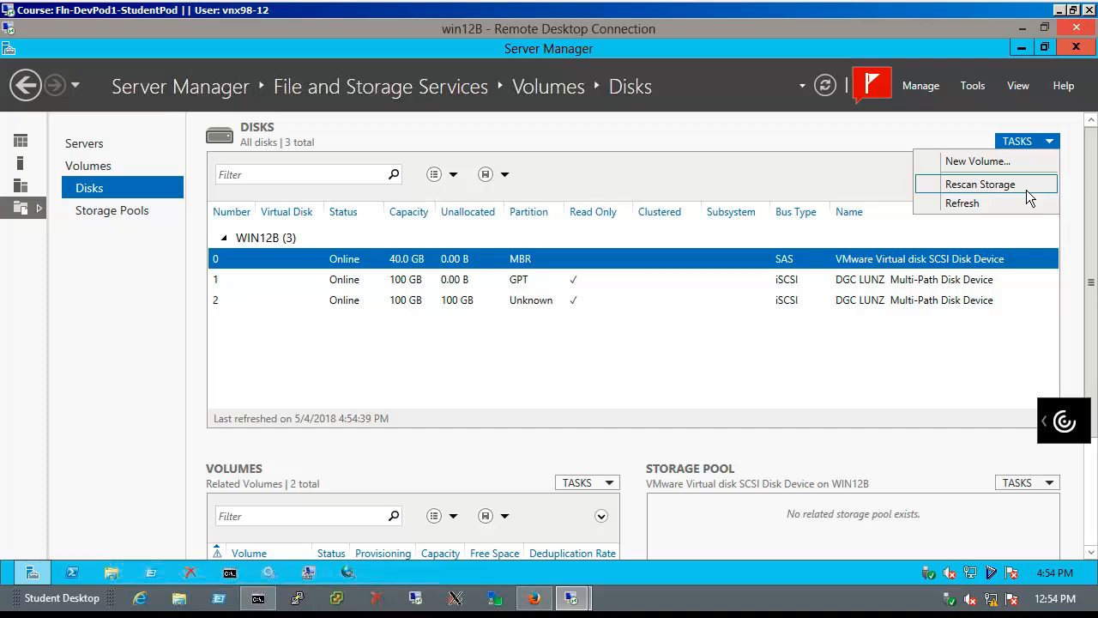
left_click(1026, 187)
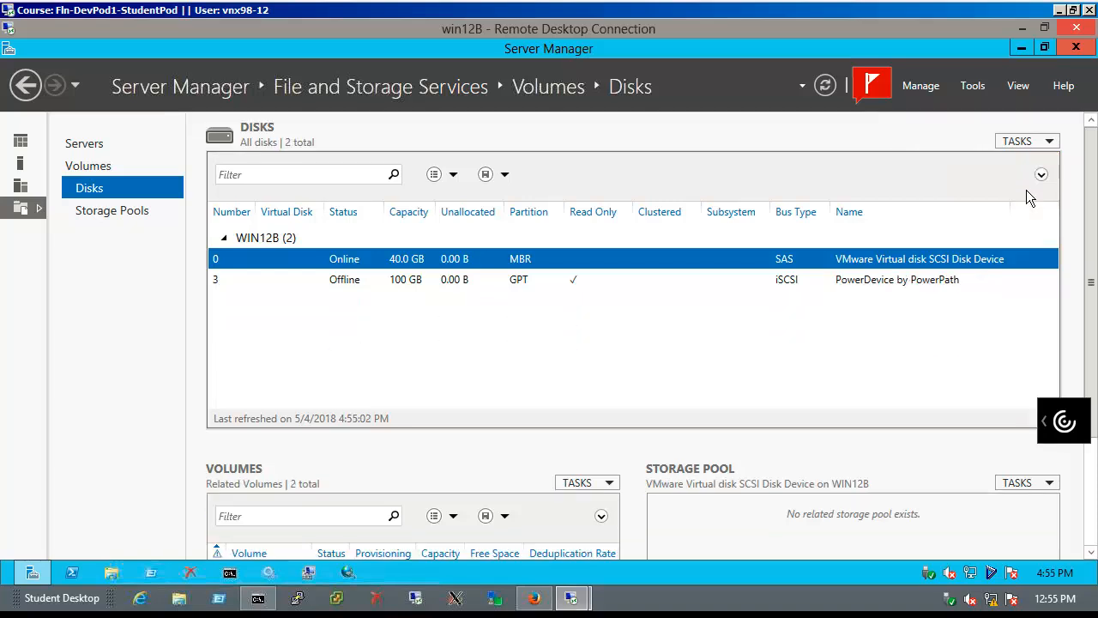
left_click(603, 282)
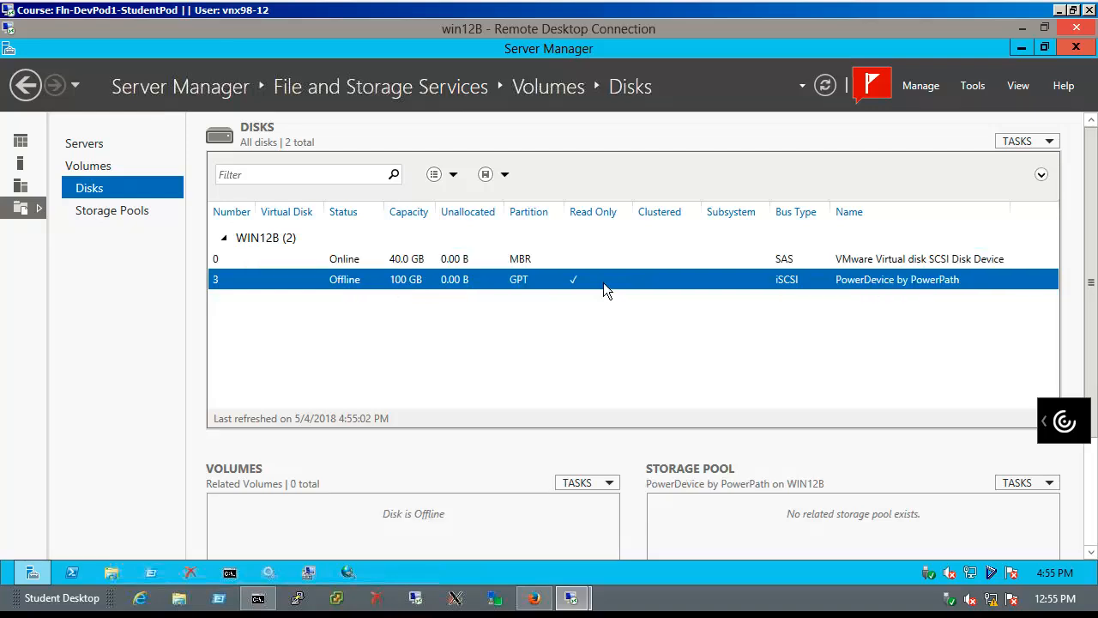
right_click(603, 282)
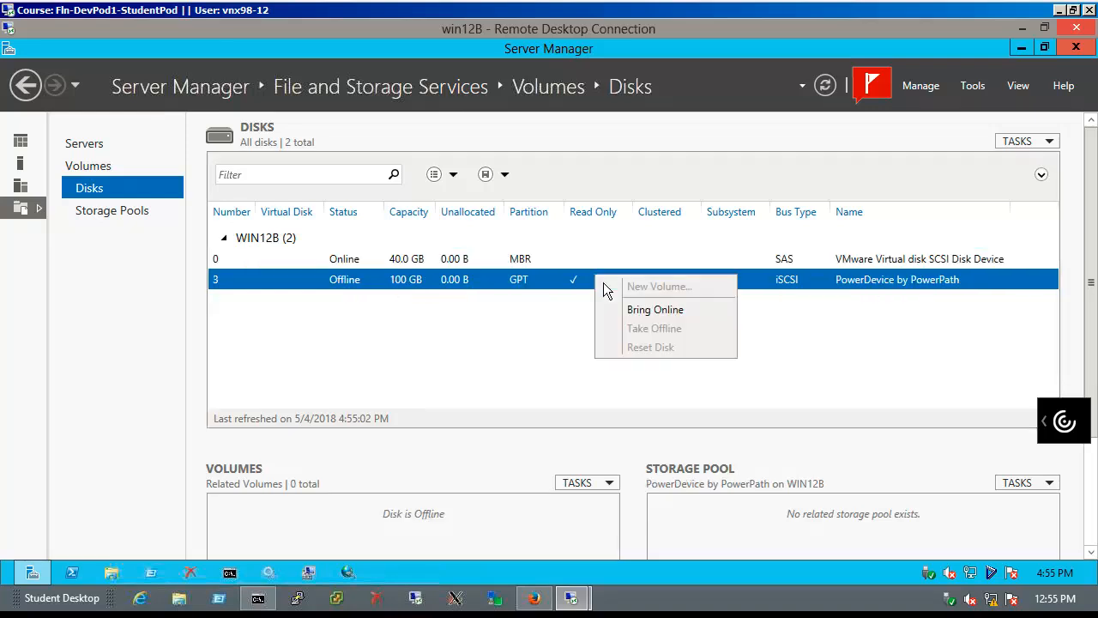
left_click(673, 314)
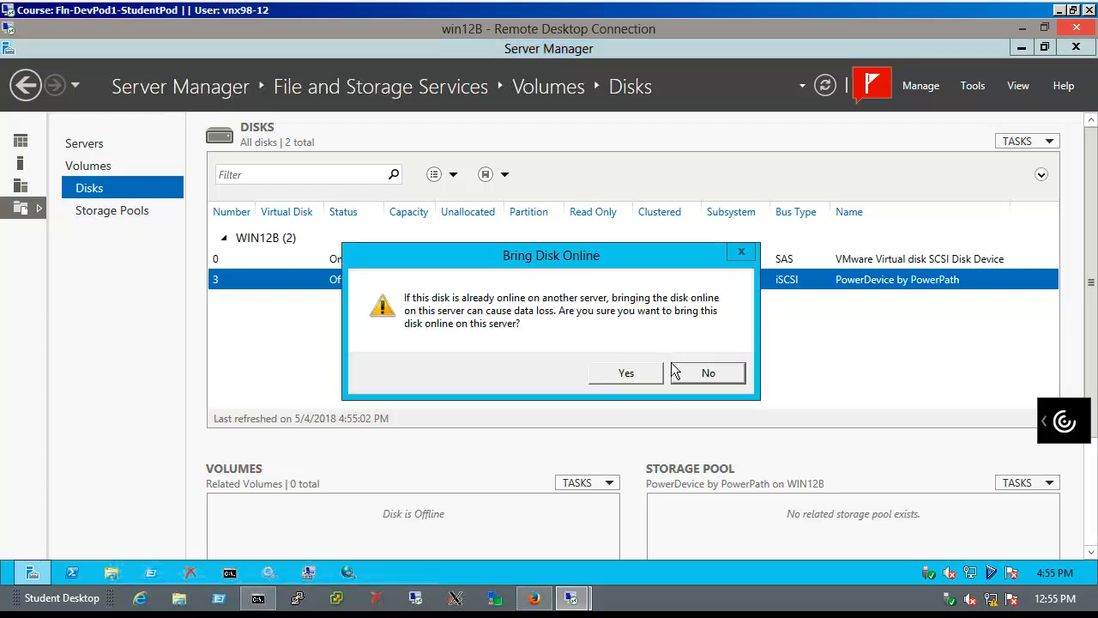
left_click(654, 380)
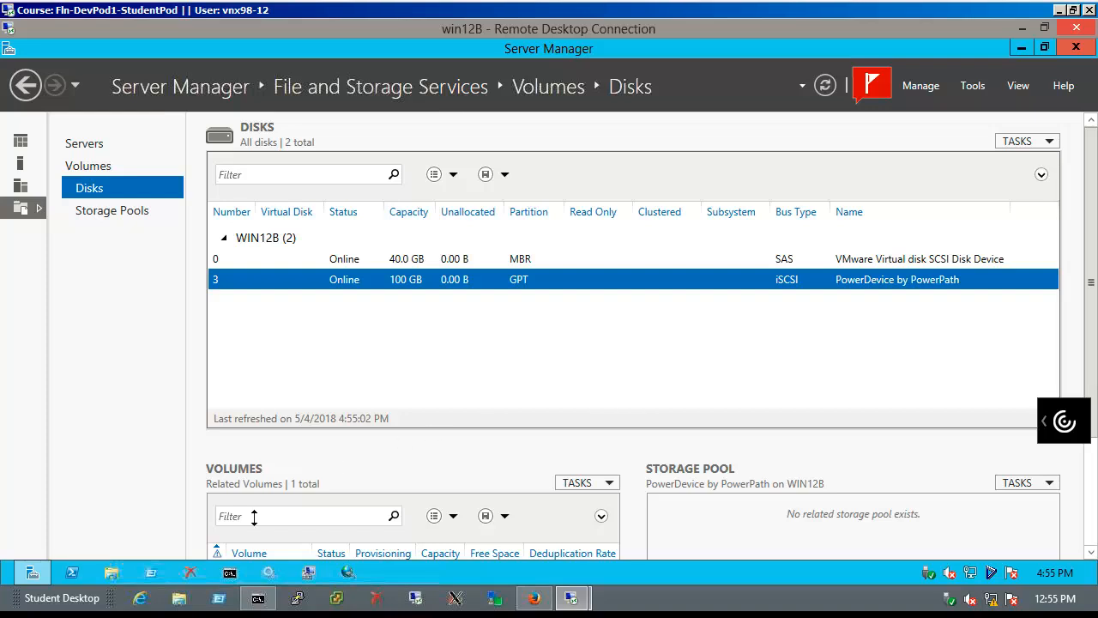
On win12B, open the New Rich Text Document on E: and start a new line below the first
left_click(127, 574)
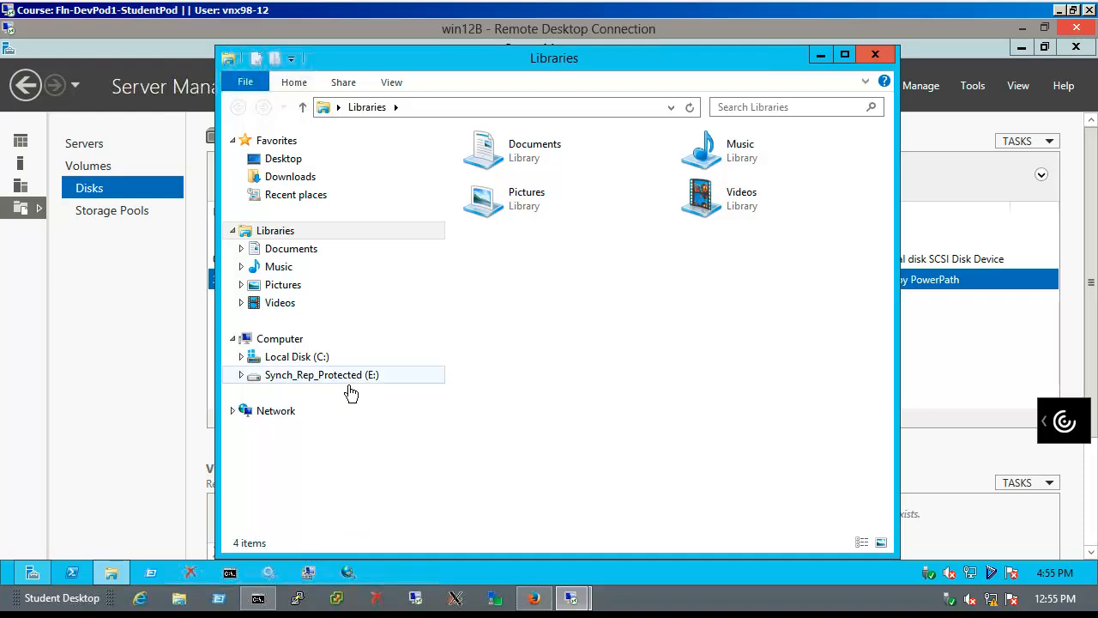
left_click(351, 391)
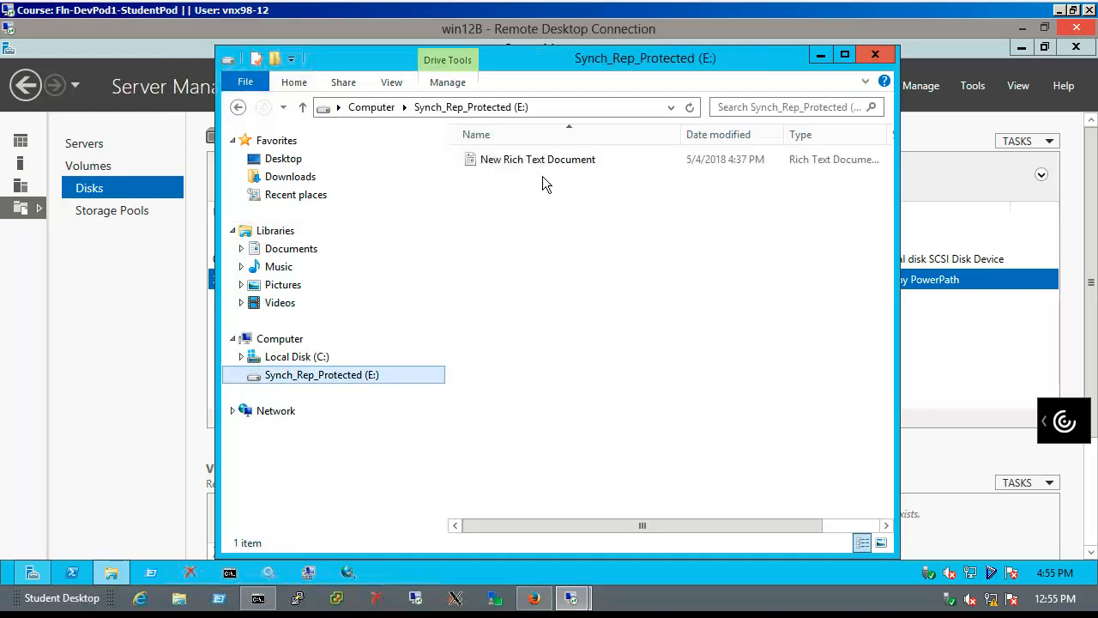
double_click(548, 168)
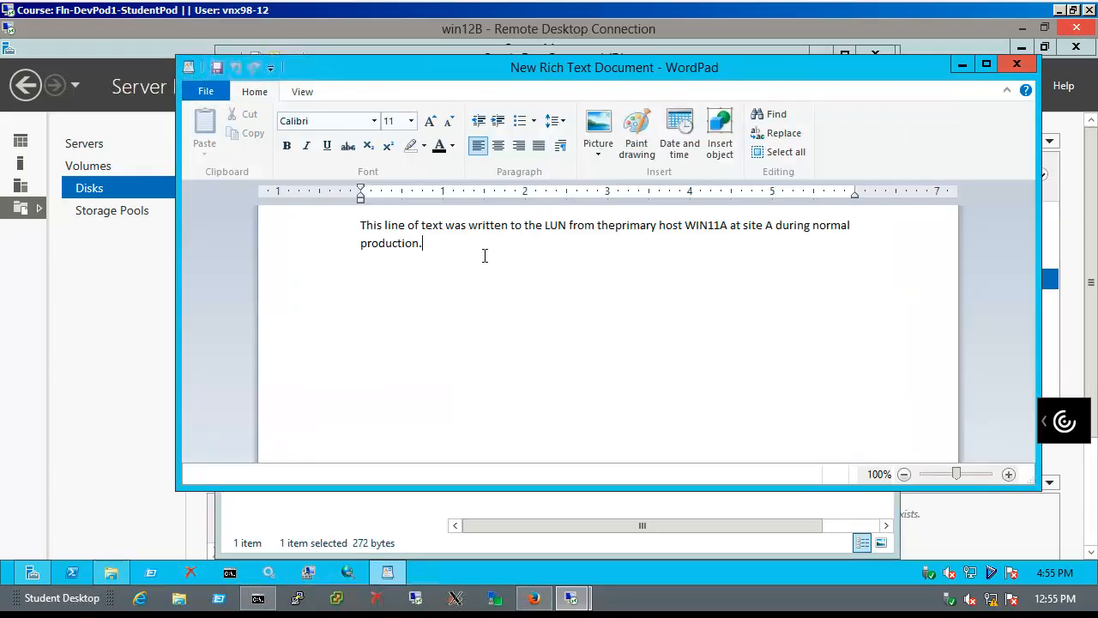
key("Return")
key("Return")
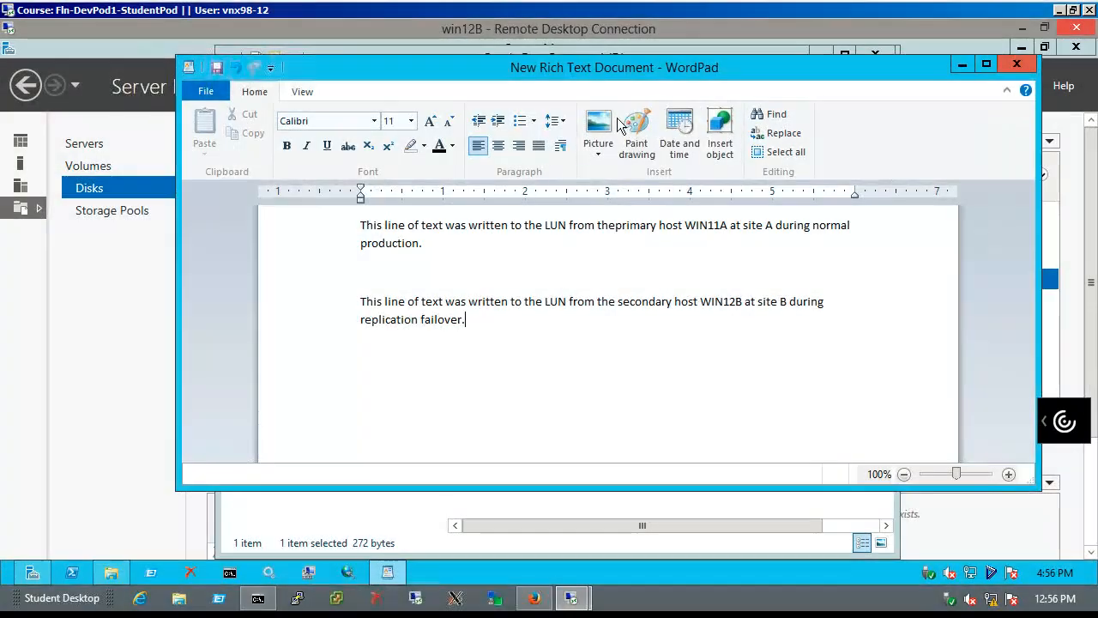
Save the document with the WIN12B failover line, then reopen it to confirm both lines
left_click(1018, 66)
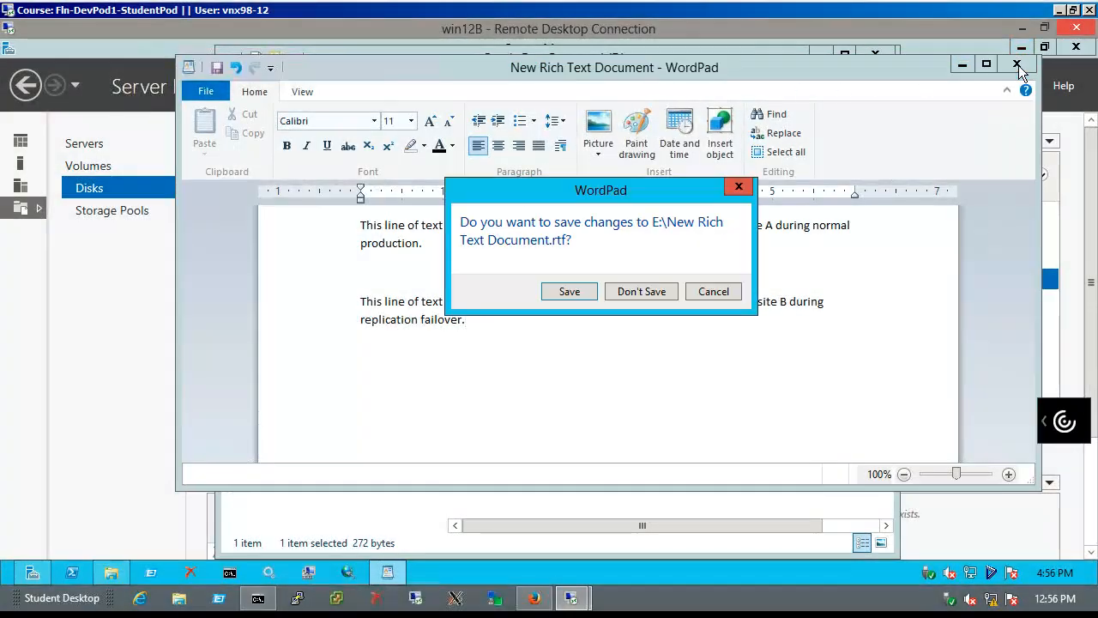
left_click(589, 297)
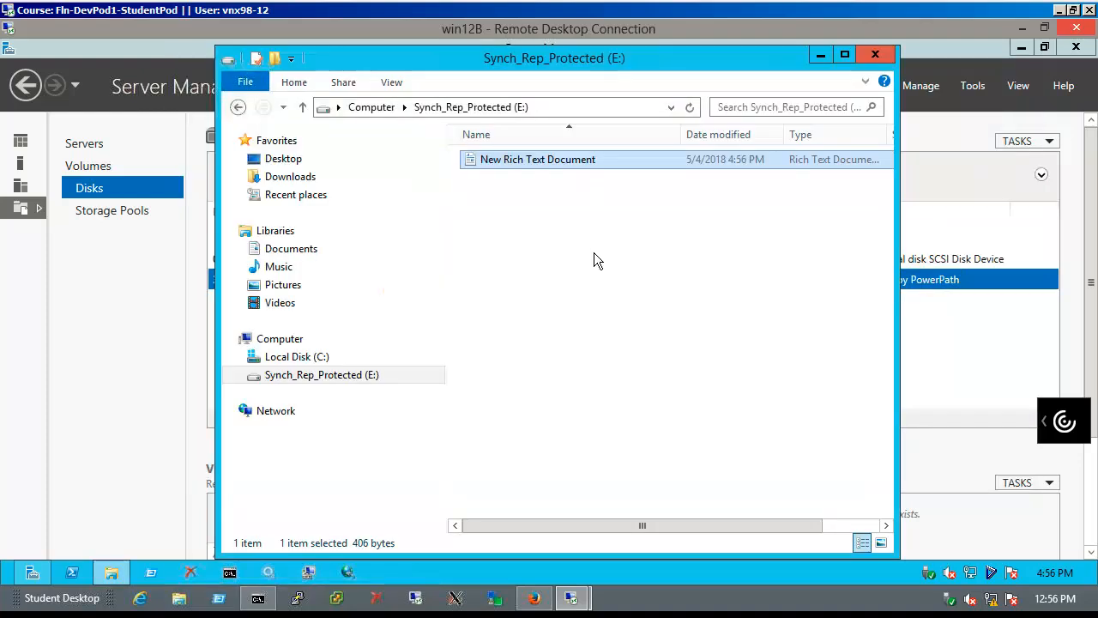
double_click(632, 163)
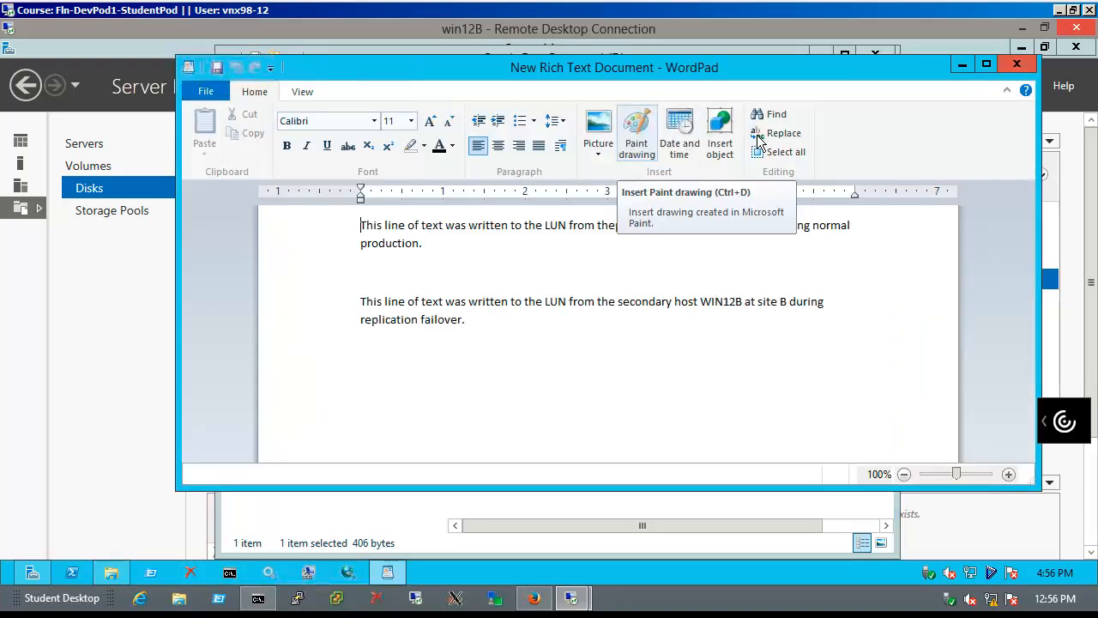
left_click(1017, 64)
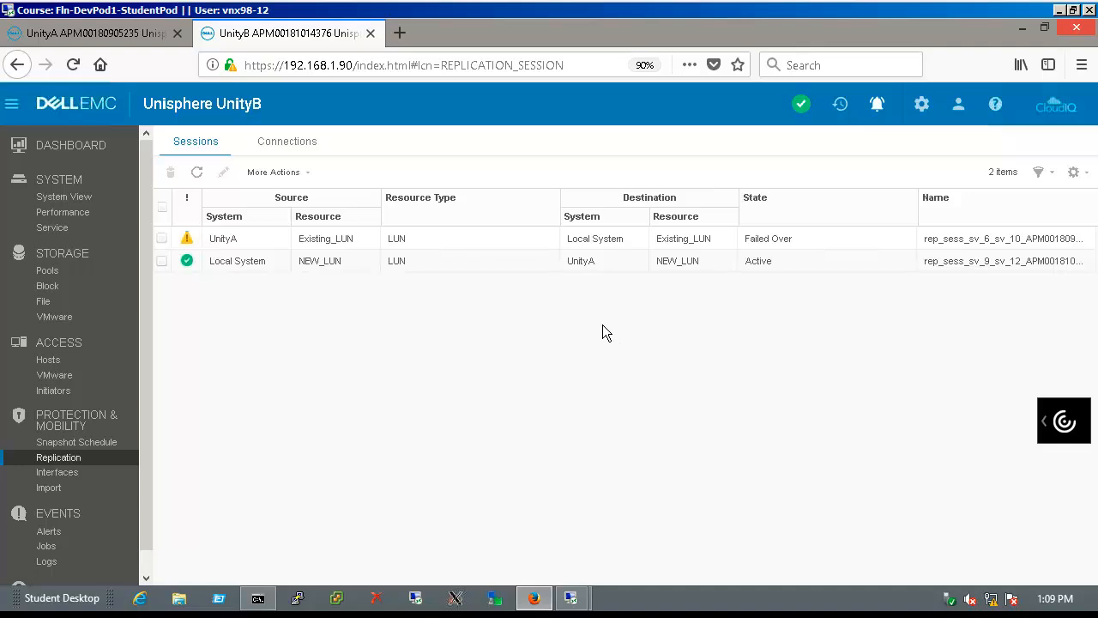
left_click(144, 32)
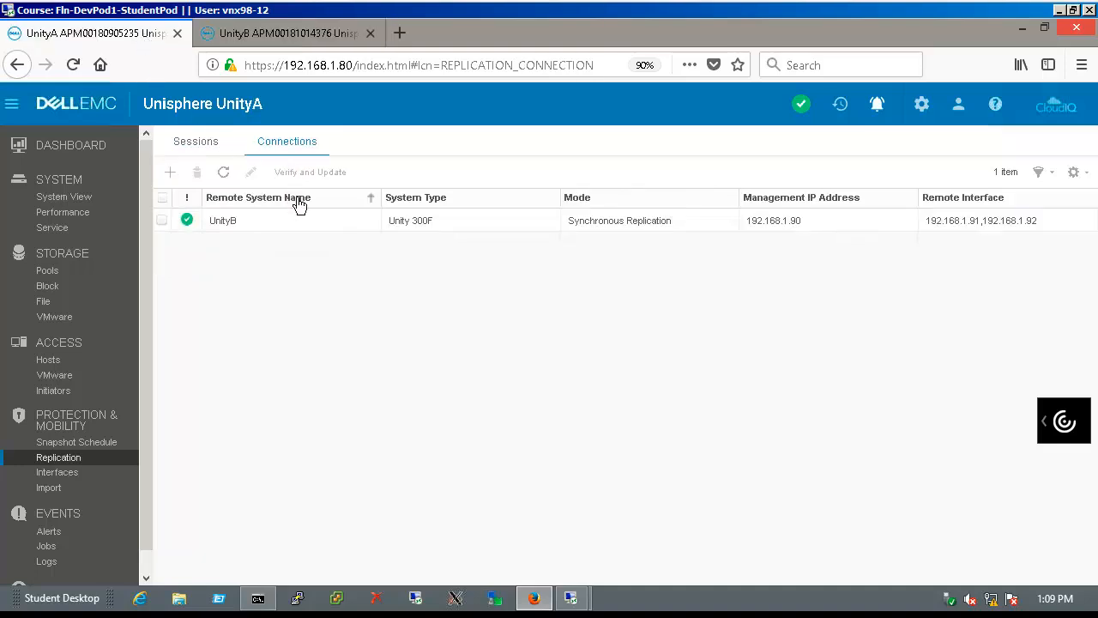
left_click(206, 156)
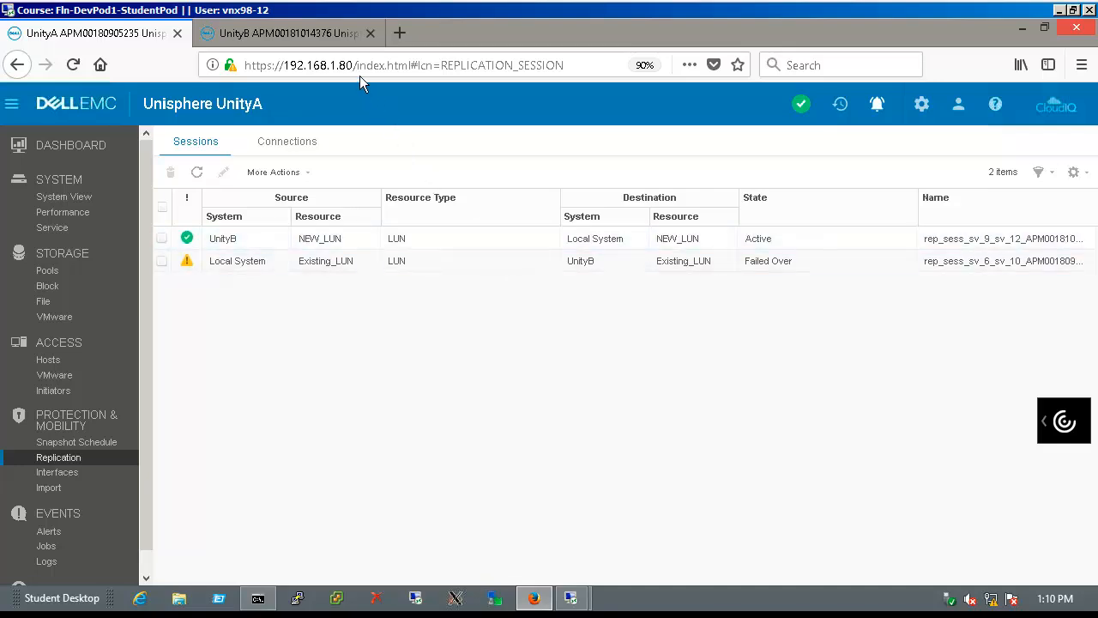
left_click(341, 45)
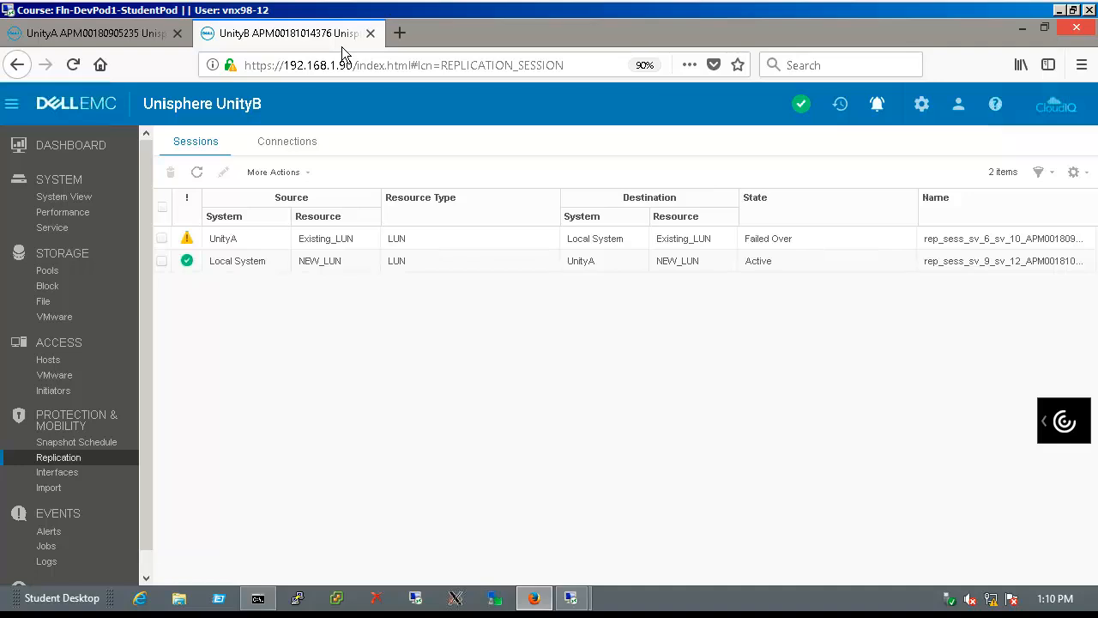
left_click(174, 248)
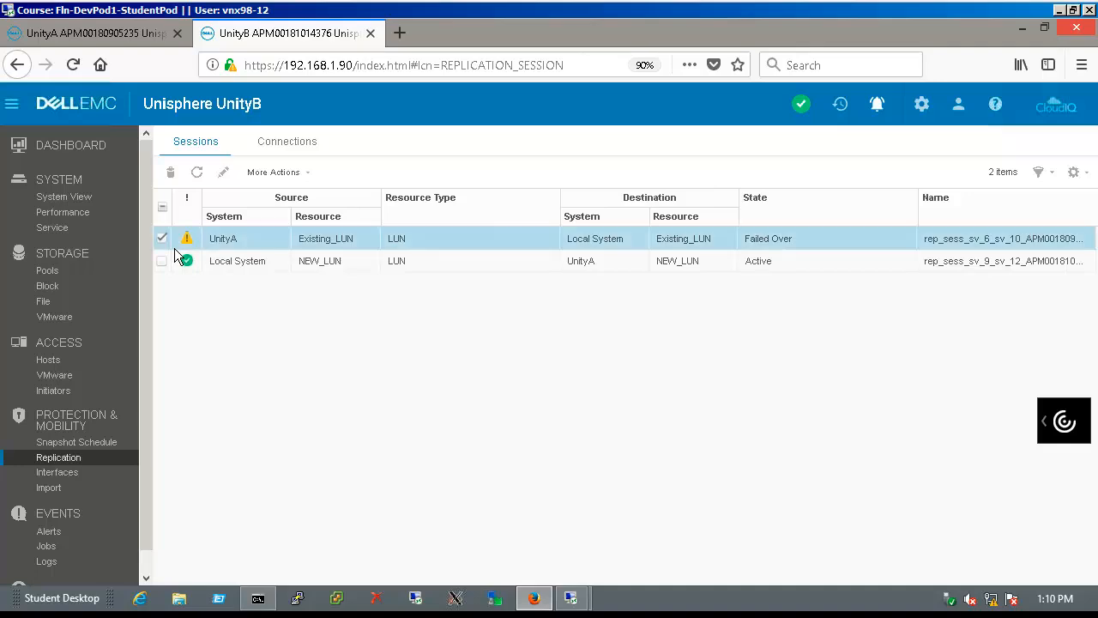
left_click(275, 172)
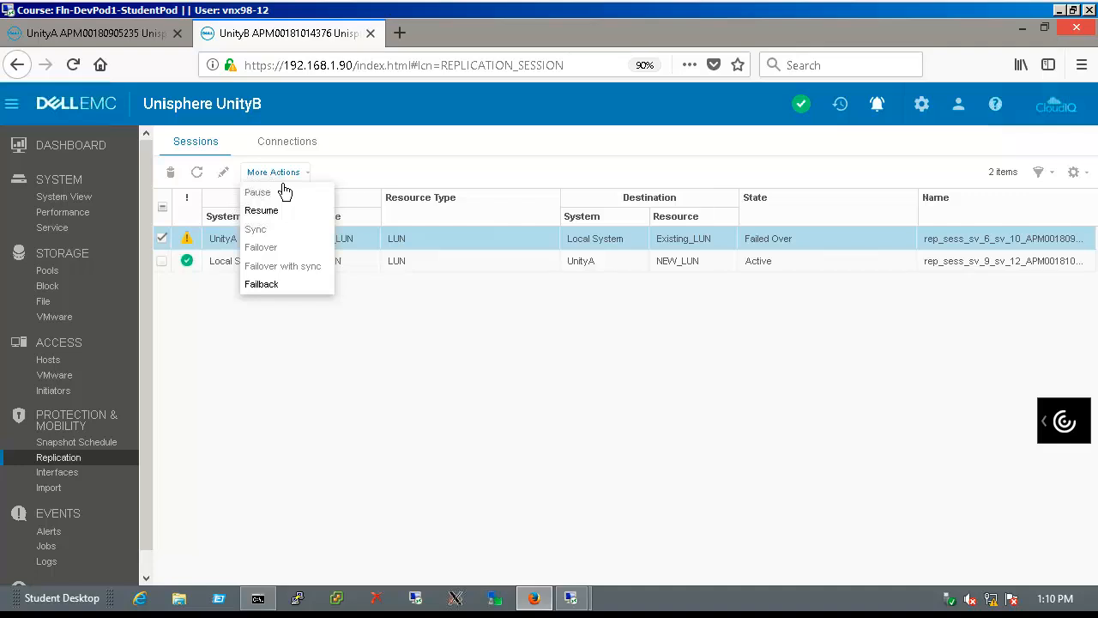
left_click(300, 291)
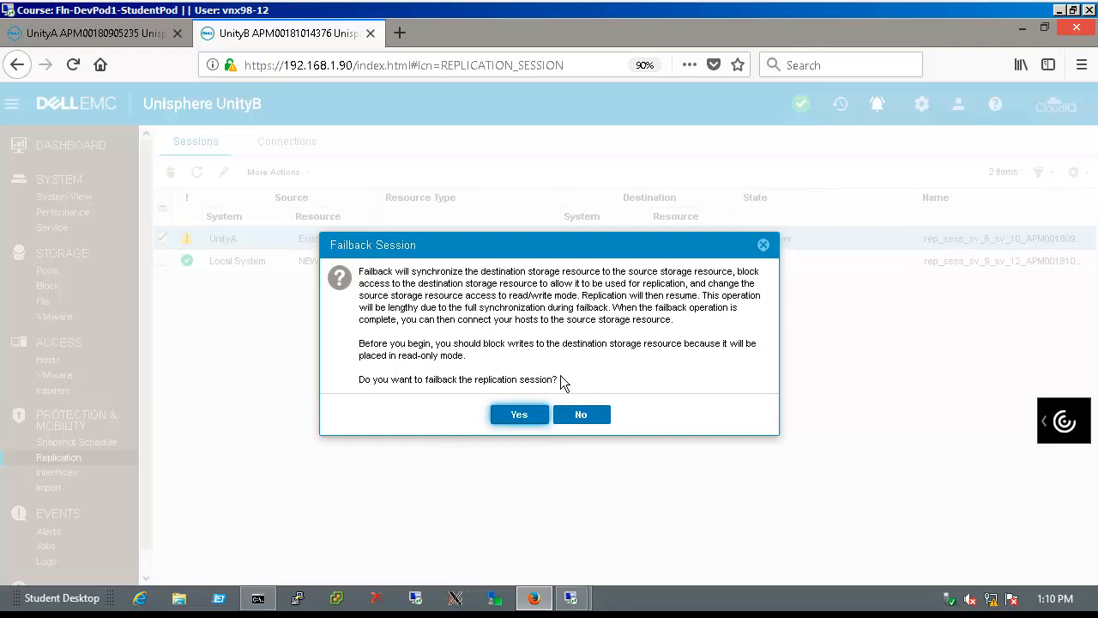
left_click(572, 419)
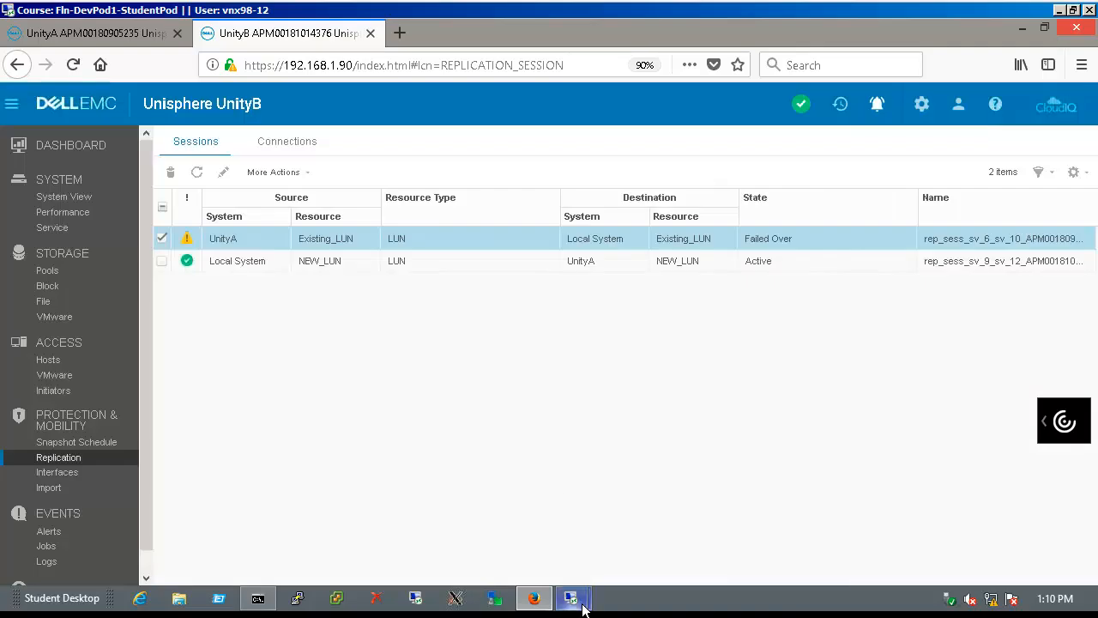
On the win12B remote desktop, close the drive E: window
mouse_move(579, 601)
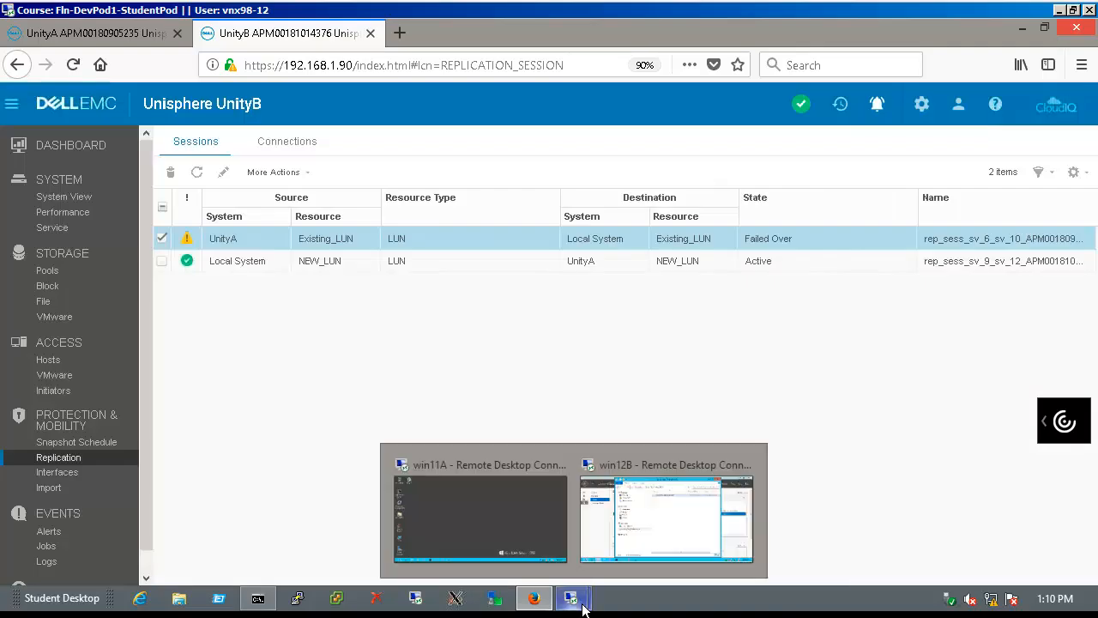
left_click(617, 557)
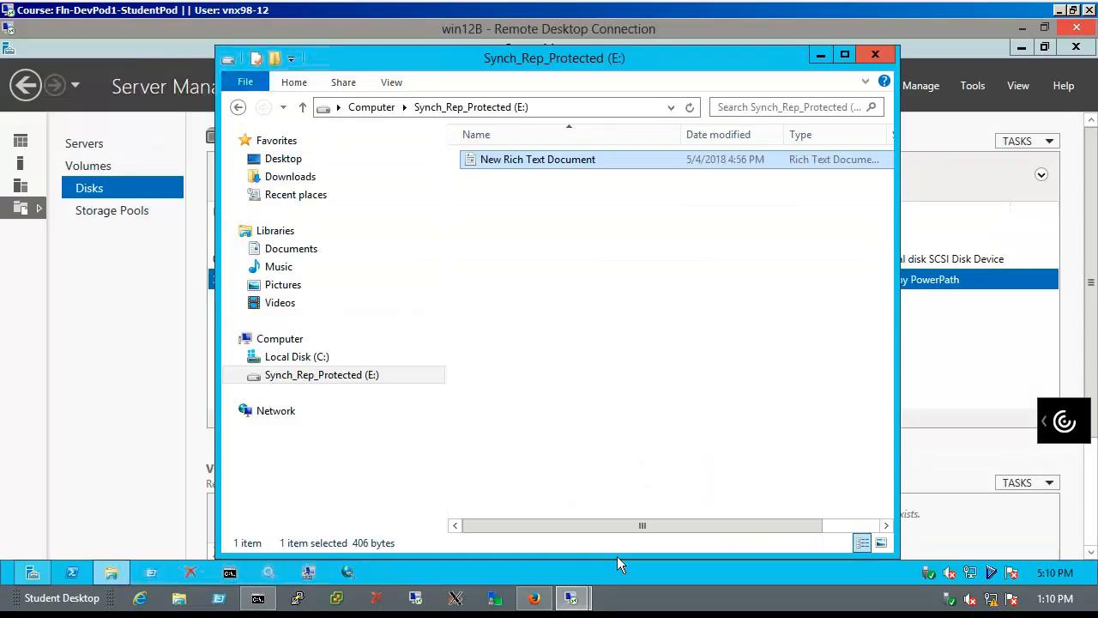
left_click(883, 65)
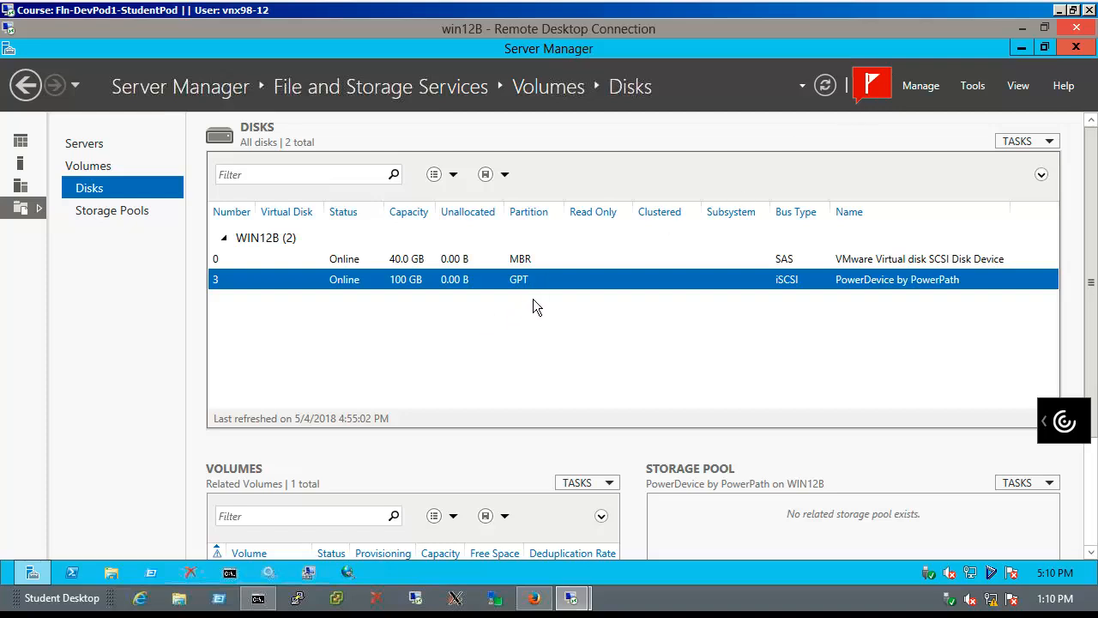
Take the 100 GB PowerPath disk 3 offline and close Server Manager
right_click(562, 292)
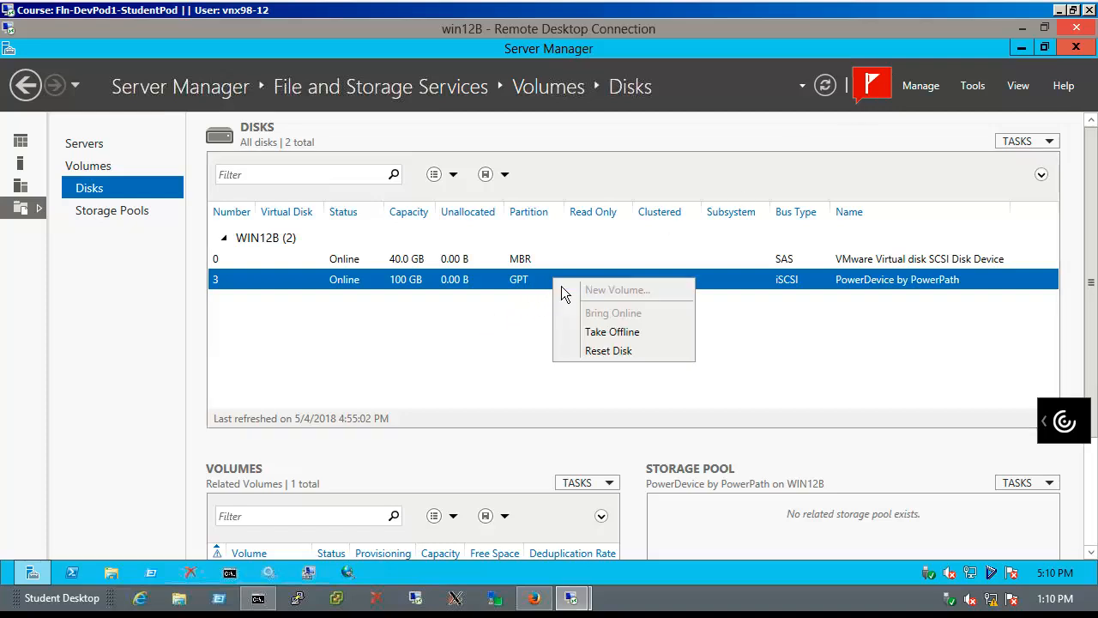
left_click(603, 332)
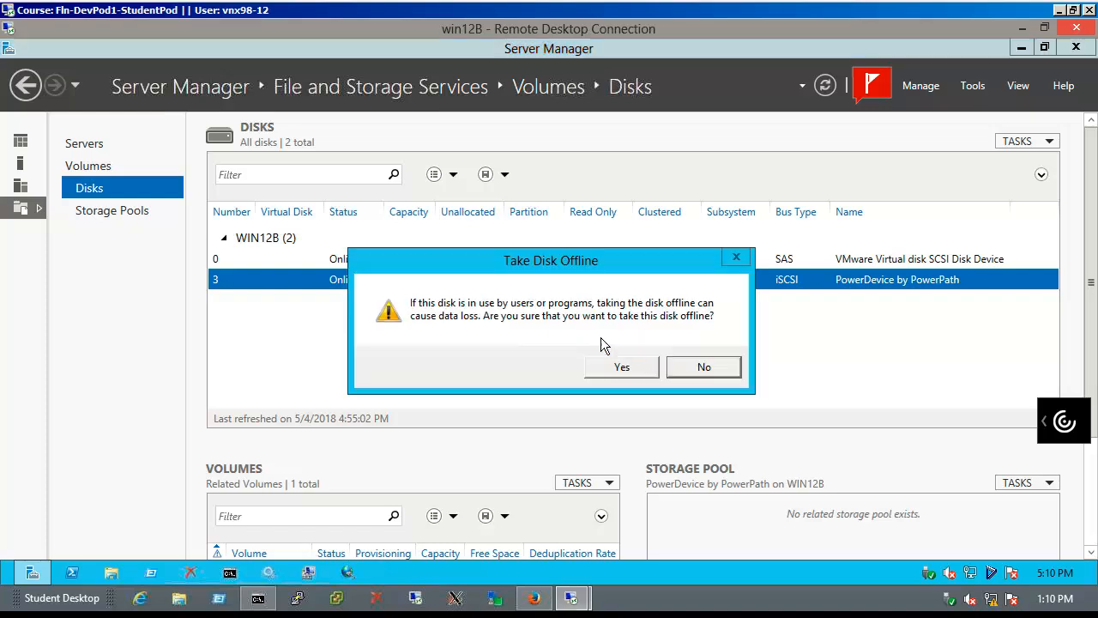
left_click(650, 374)
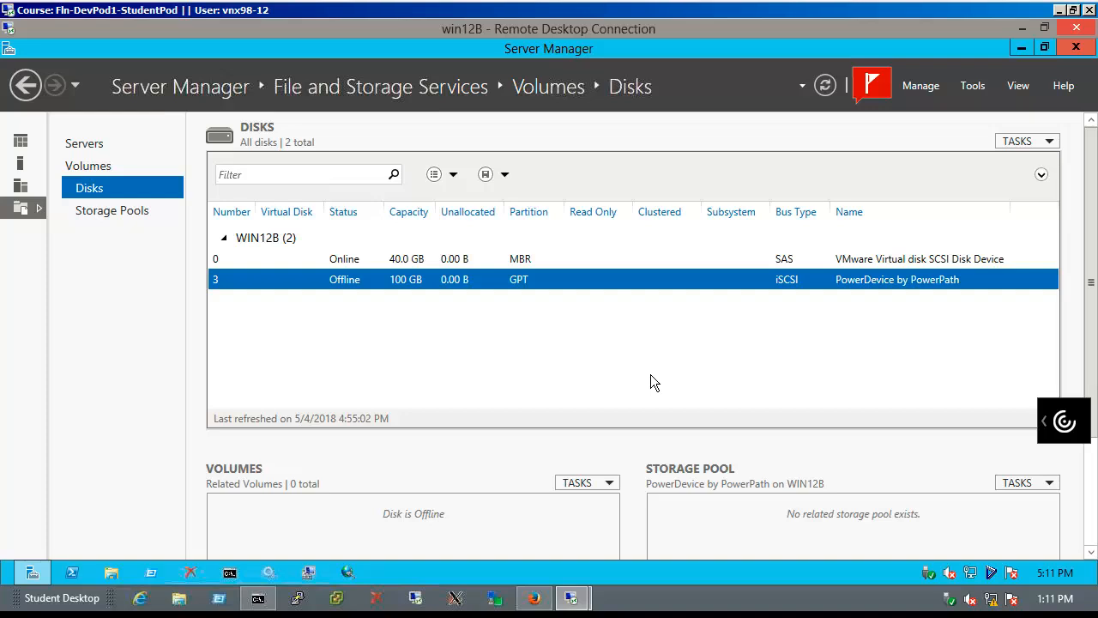
left_click(1076, 48)
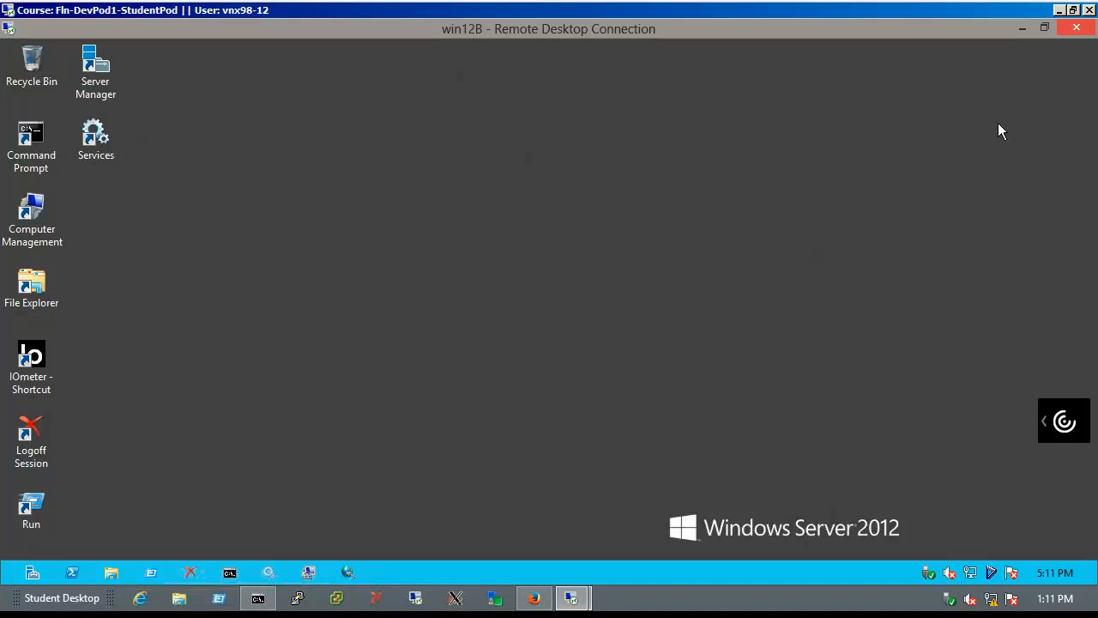
Fail back the Existing_LUN session on UnityB and check its details show In Sync
left_click(533, 600)
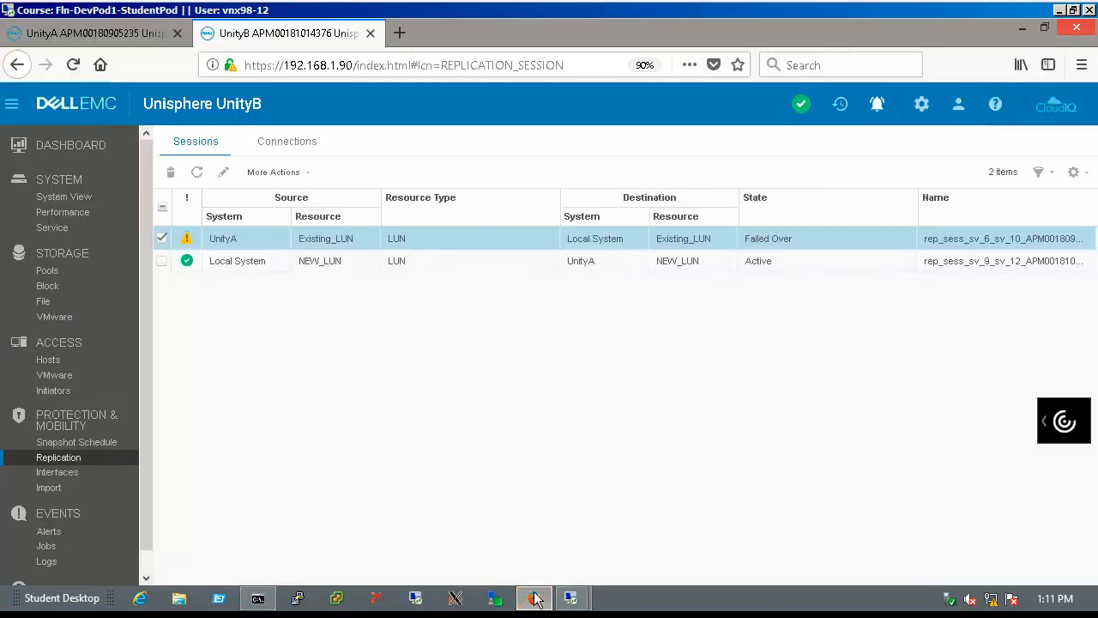
left_click(296, 179)
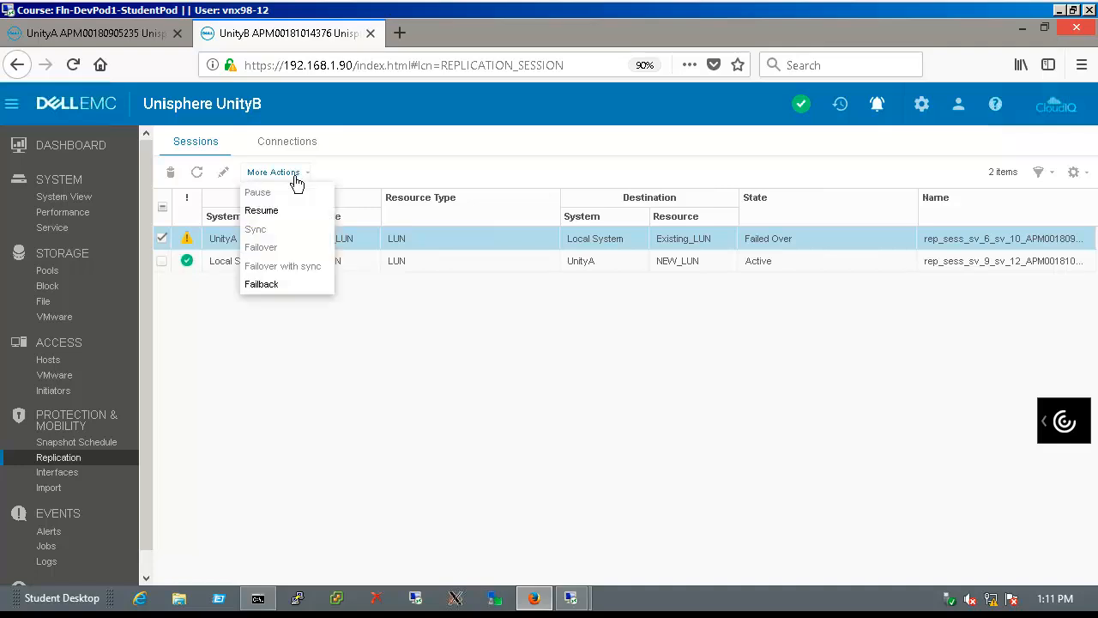
left_click(291, 301)
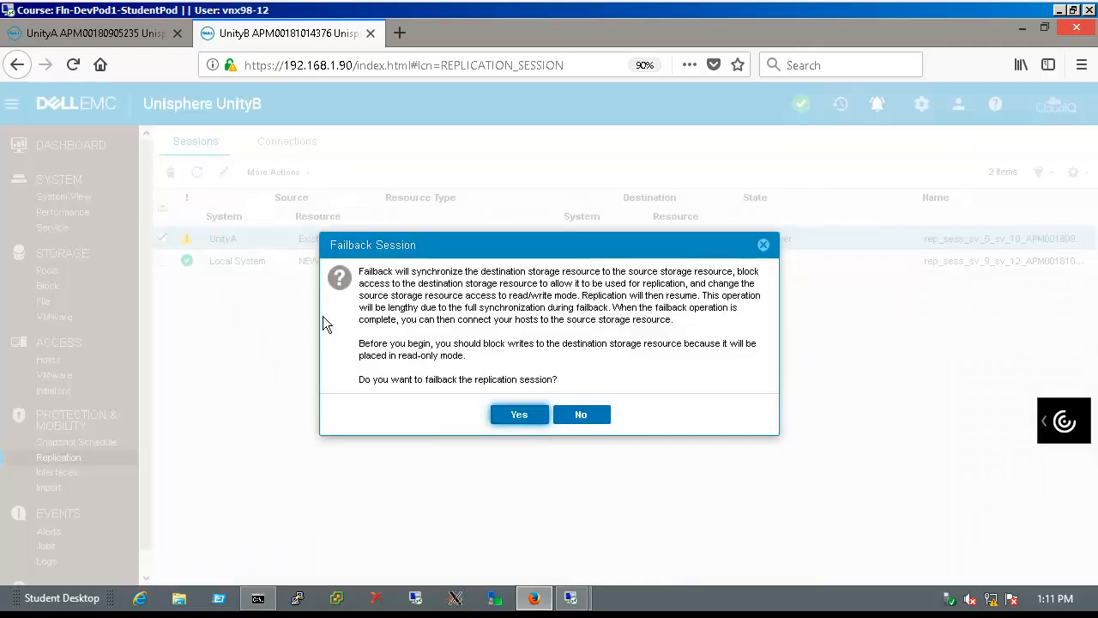
left_click(541, 422)
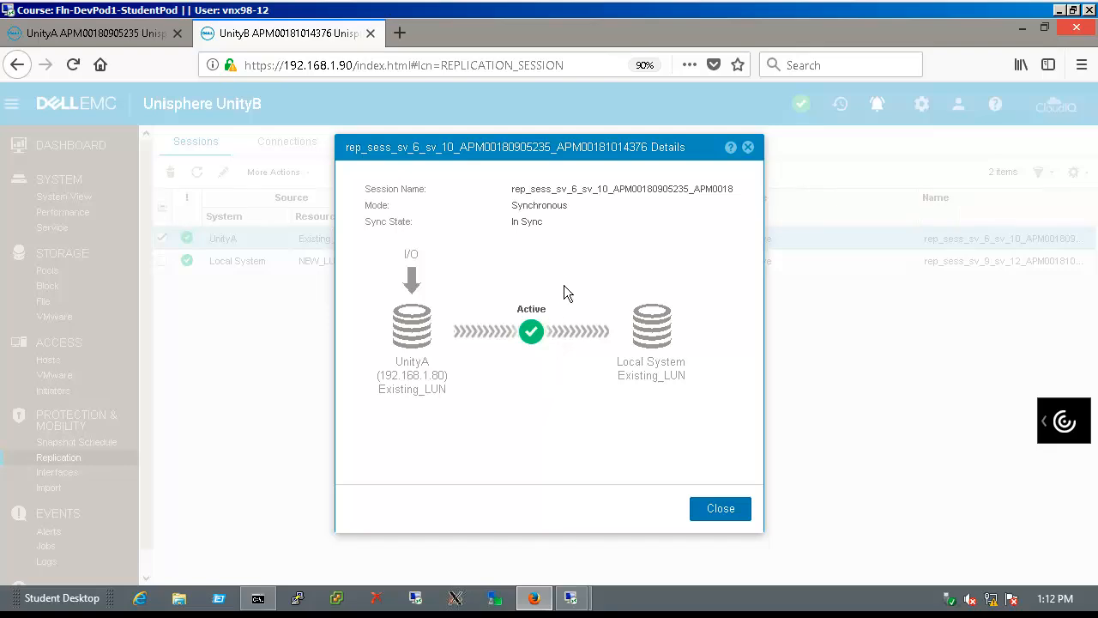
left_click(719, 509)
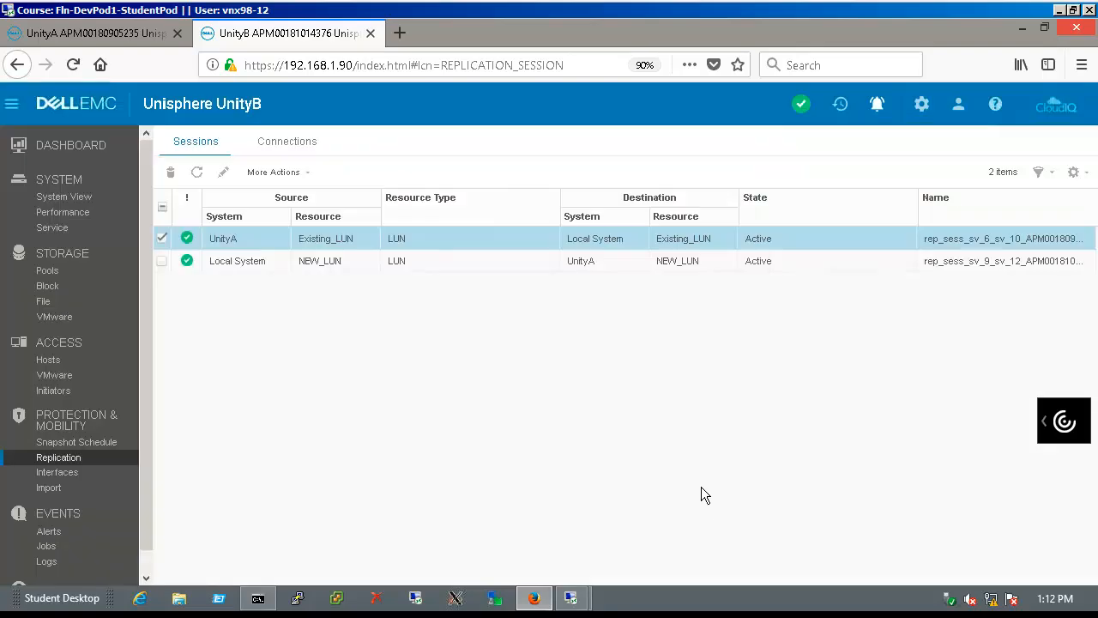
On UnityA, refresh the sessions and check the Existing_LUN session details, still syncing
left_click(139, 41)
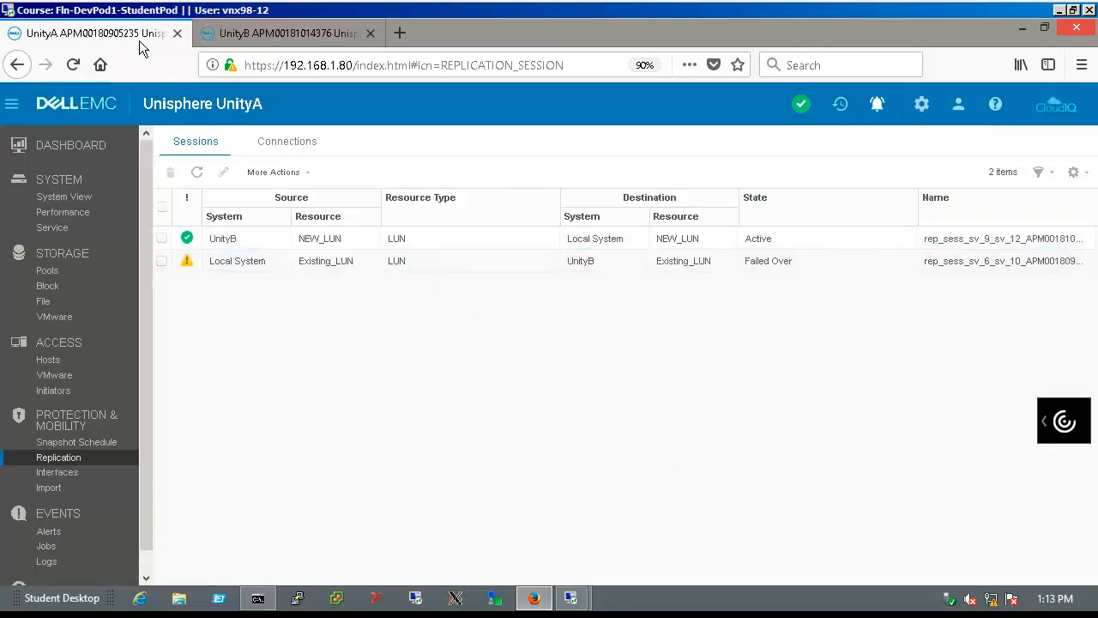
left_click(208, 187)
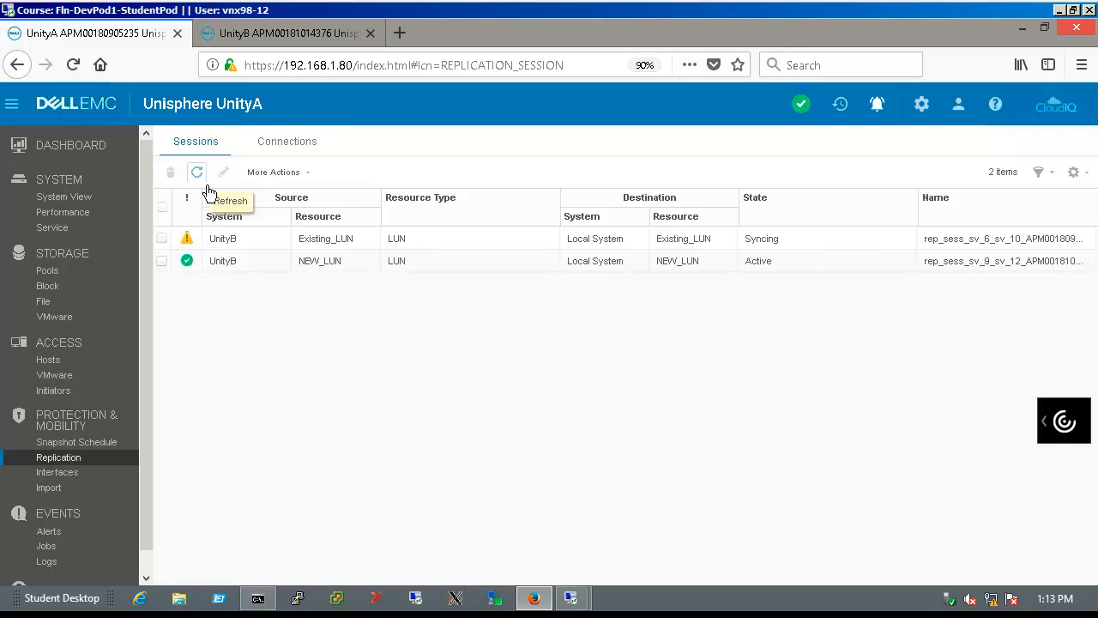
left_click(167, 247)
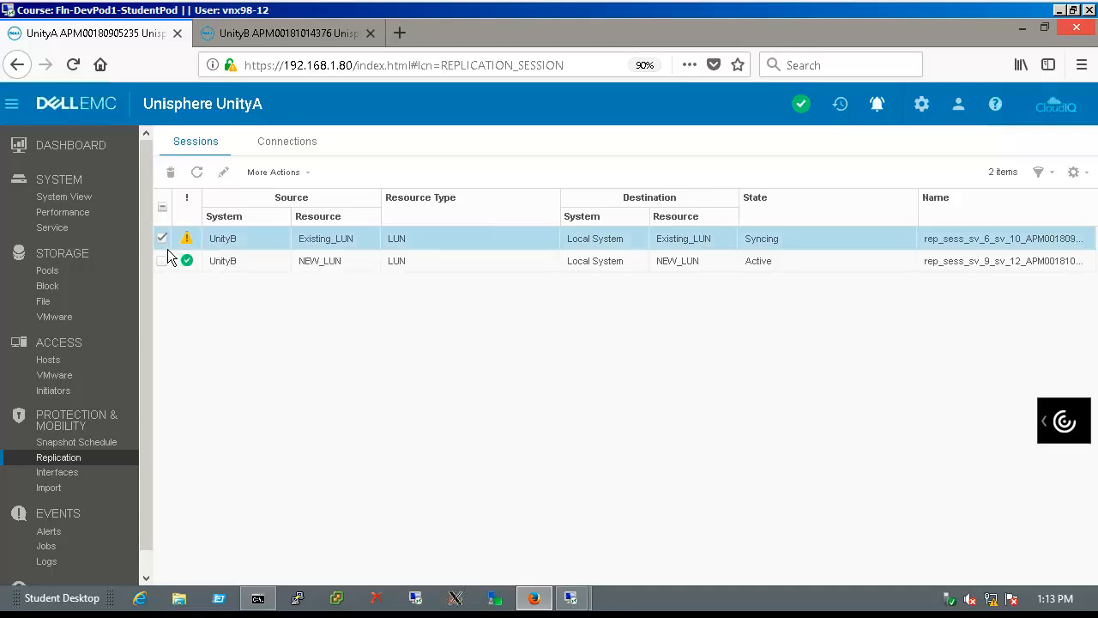
left_click(205, 184)
left_click(230, 182)
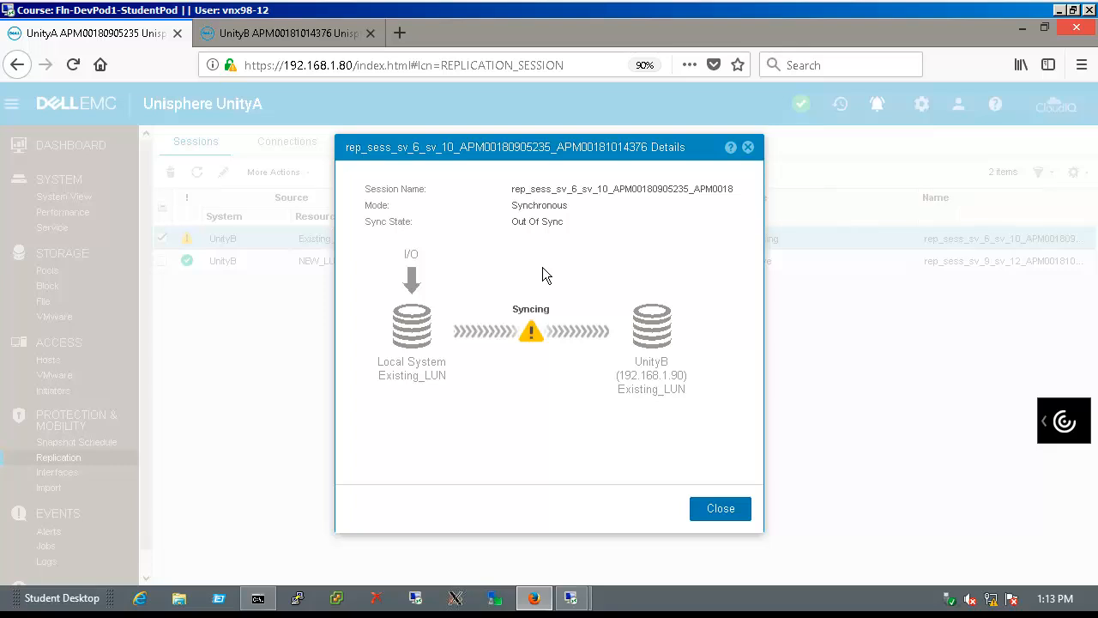
left_click(750, 516)
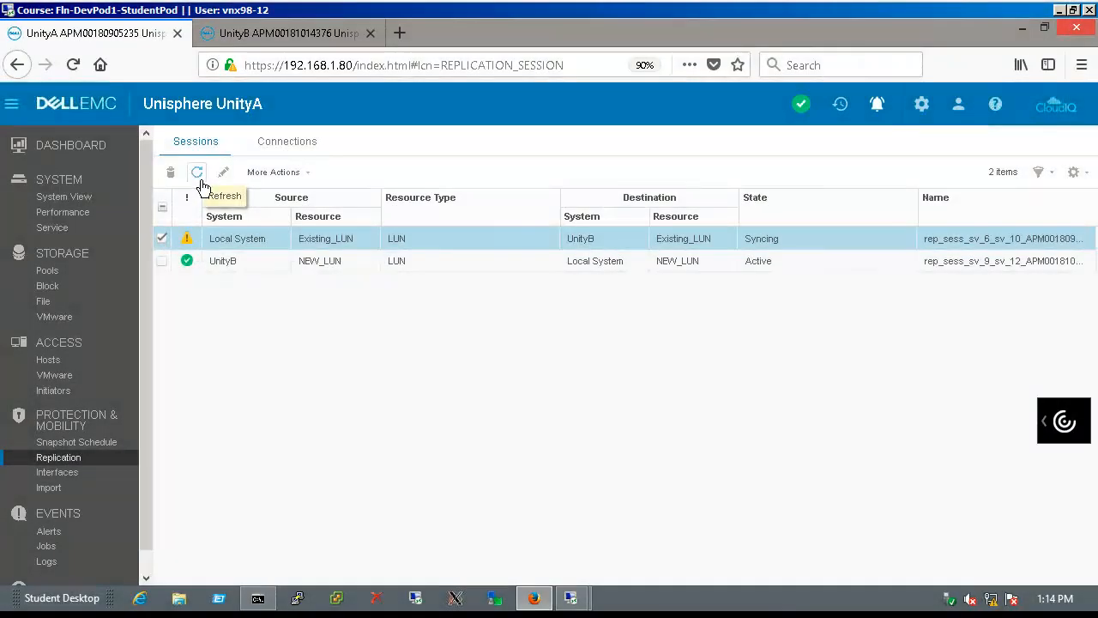
Refresh again and confirm the Existing_LUN session is Active and In Sync
left_click(199, 177)
left_click(227, 185)
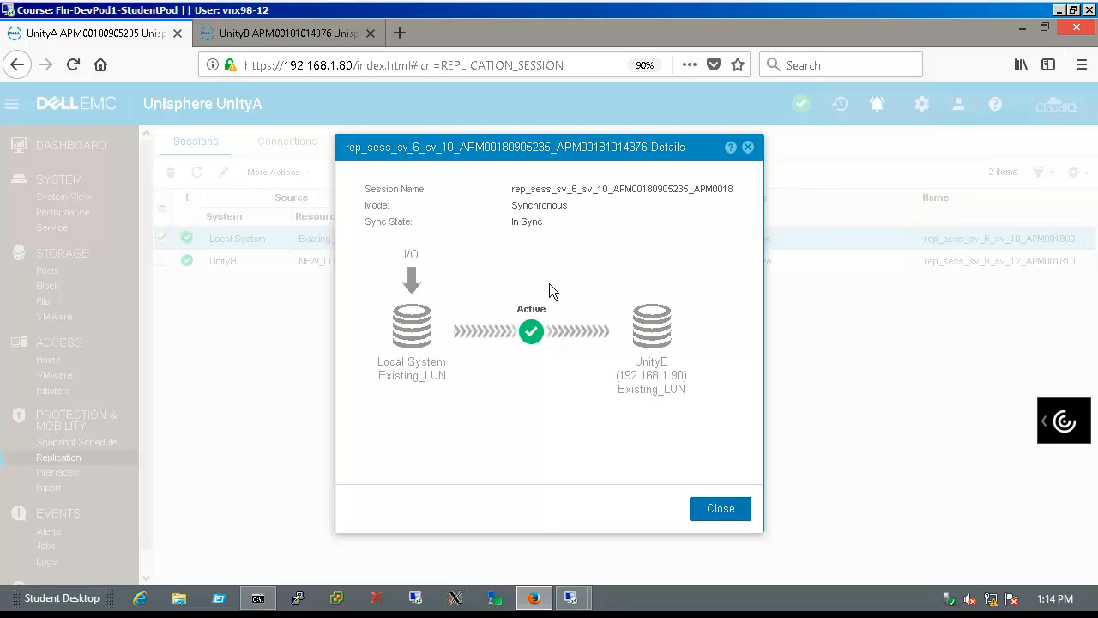
left_click(728, 525)
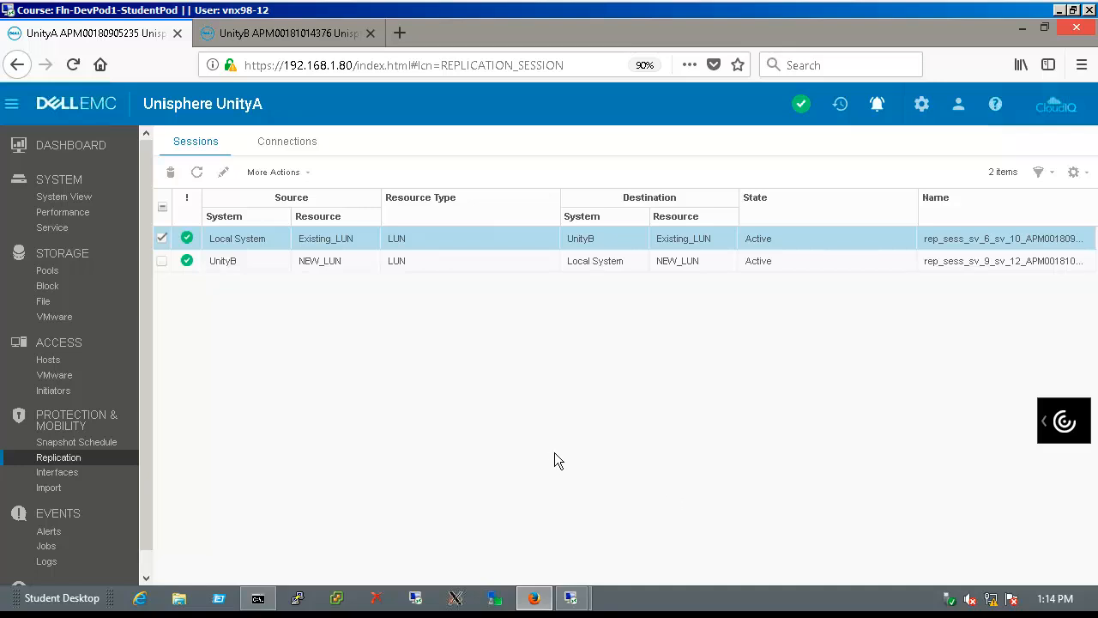
mouse_move(579, 605)
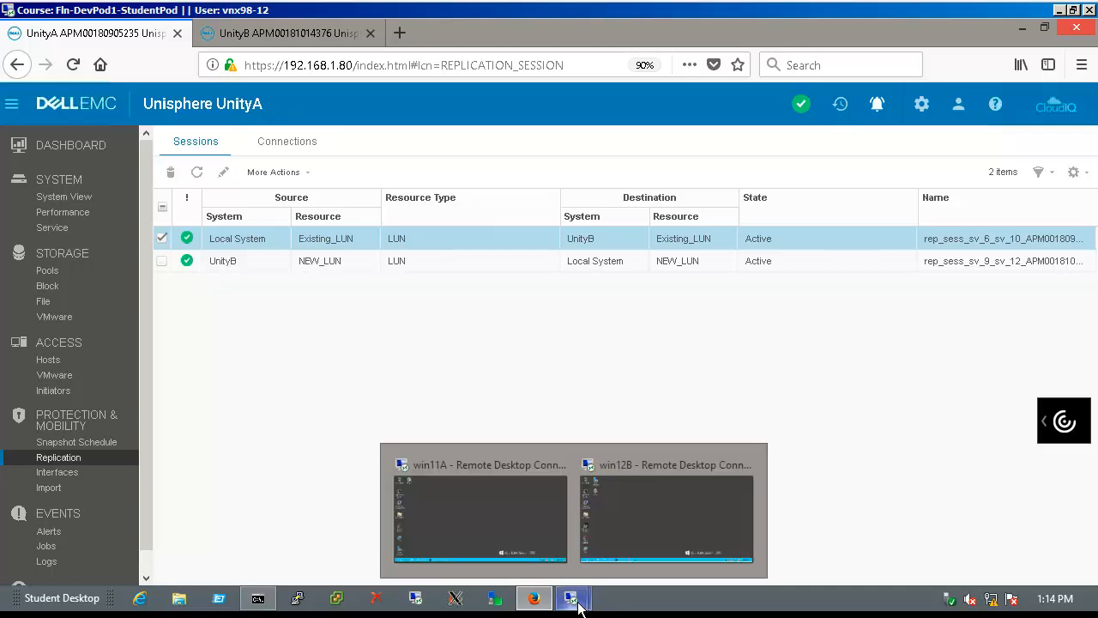
On win11A, list the disks under Server Manager's File and Storage Services
left_click(501, 538)
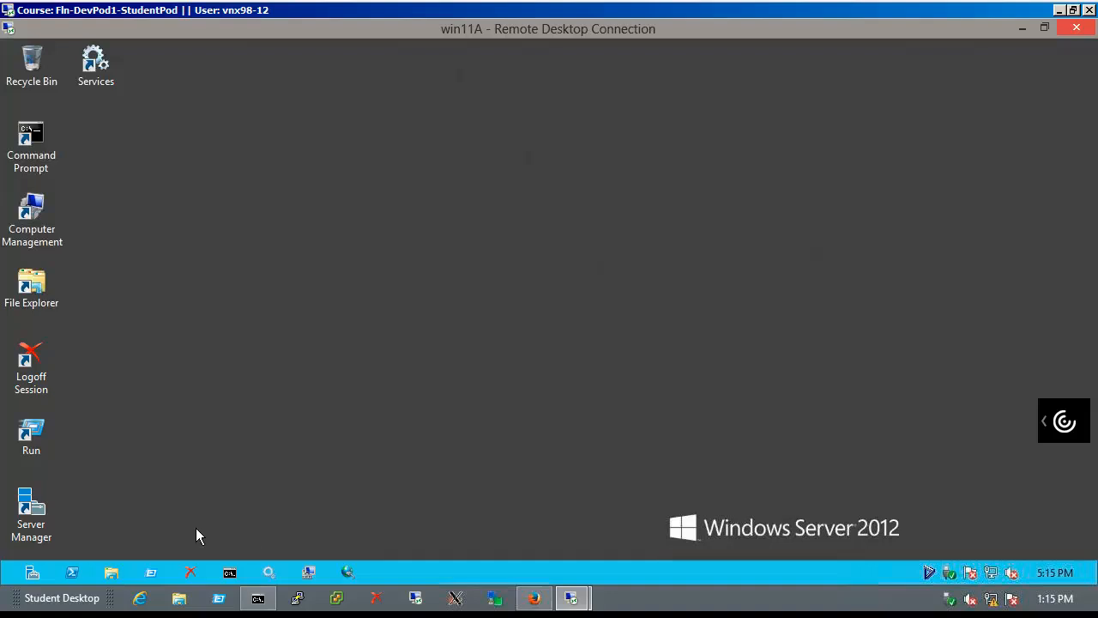
left_click(119, 579)
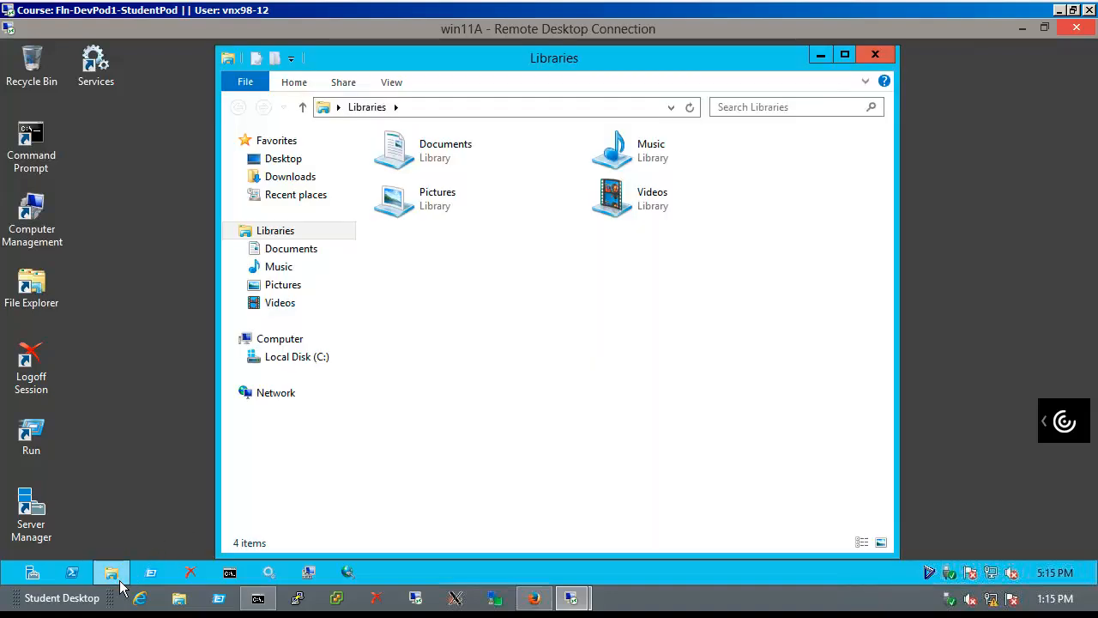
left_click(34, 576)
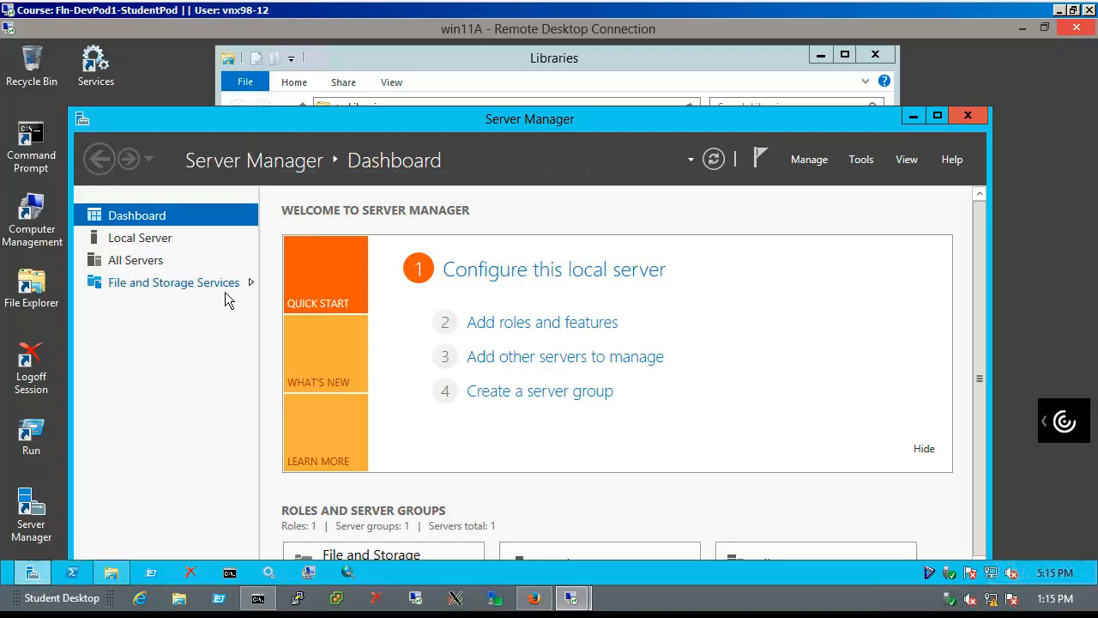
left_click(225, 291)
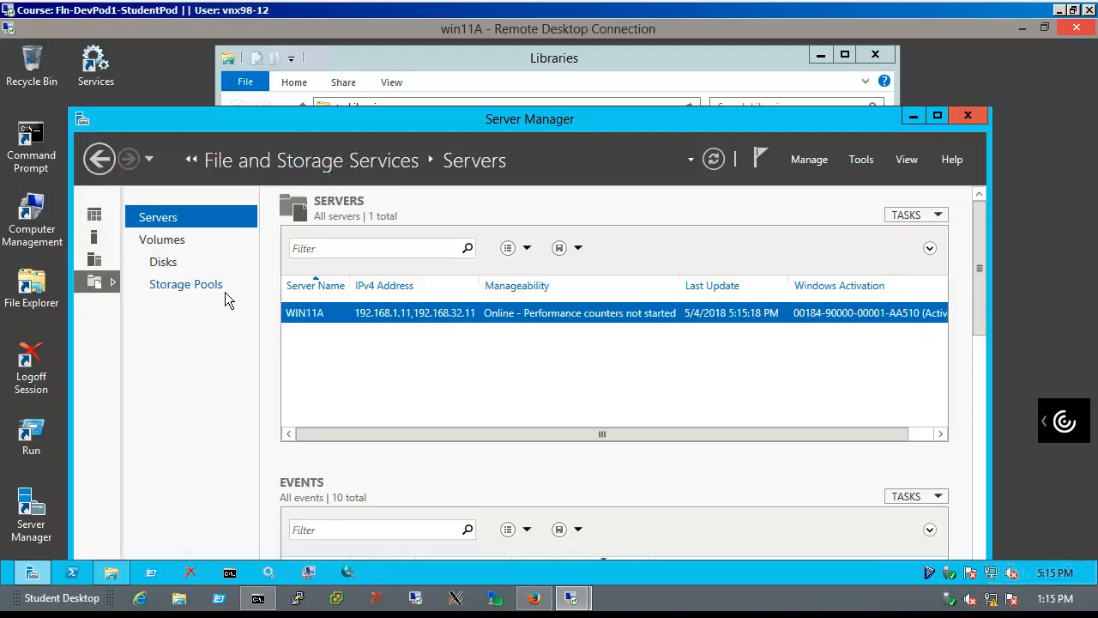
left_click(183, 268)
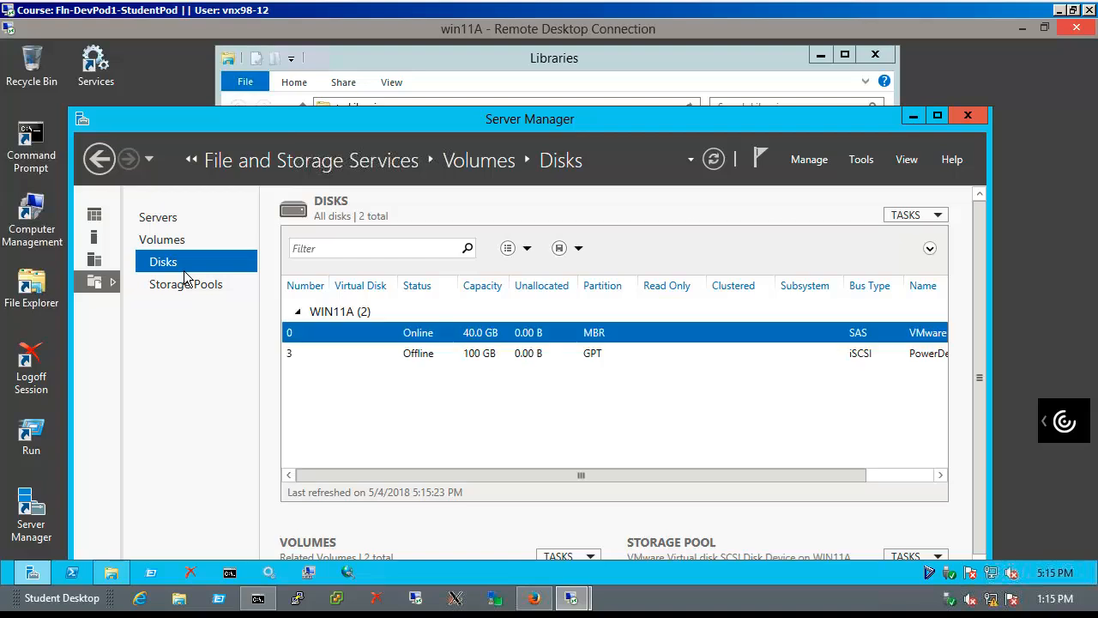
Bring the offline 100 GB iSCSI disk 3 online
left_click(423, 362)
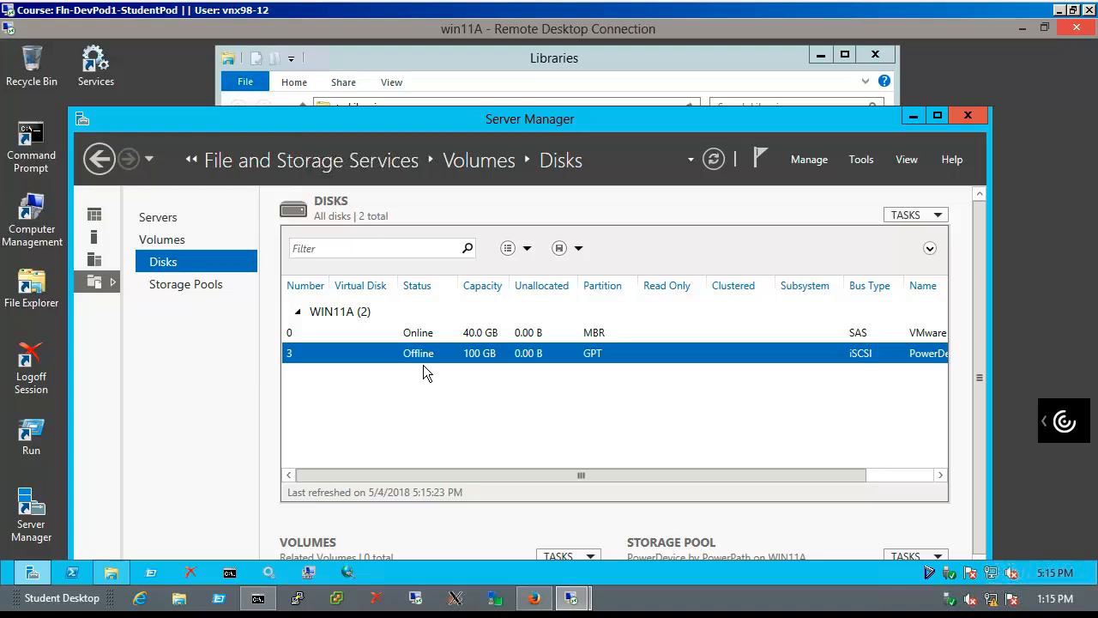
right_click(422, 371)
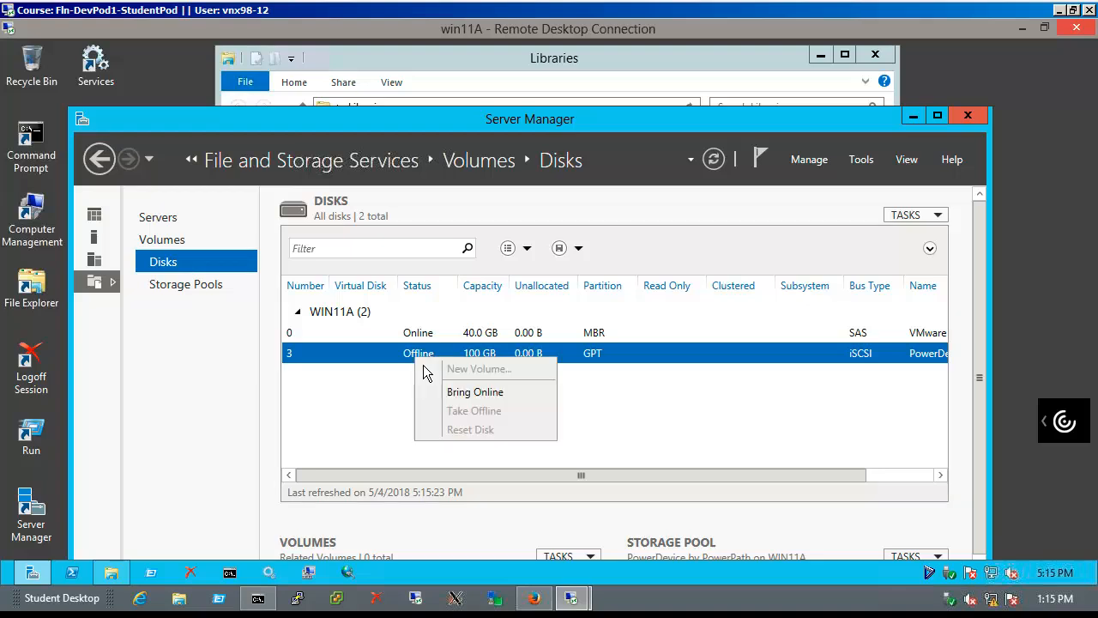
left_click(483, 406)
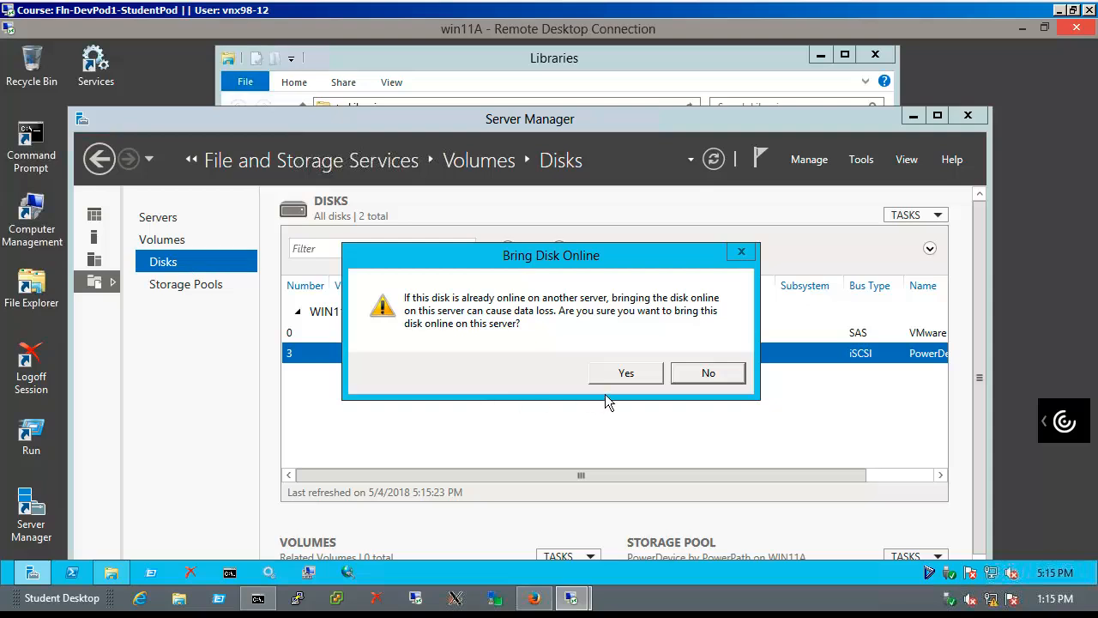
left_click(649, 380)
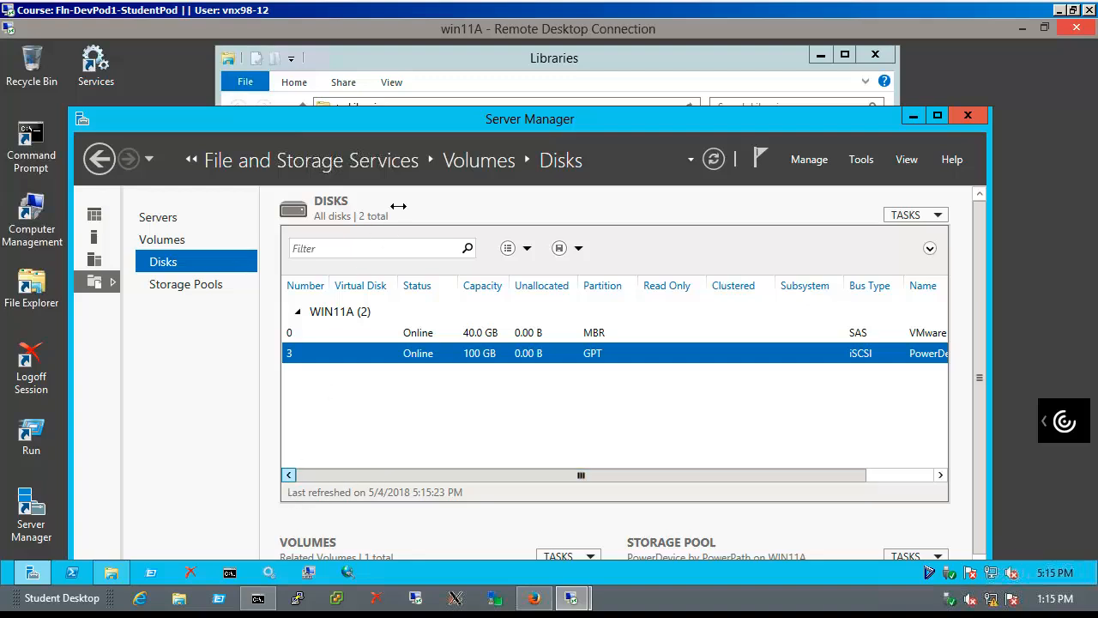
left_click(499, 84)
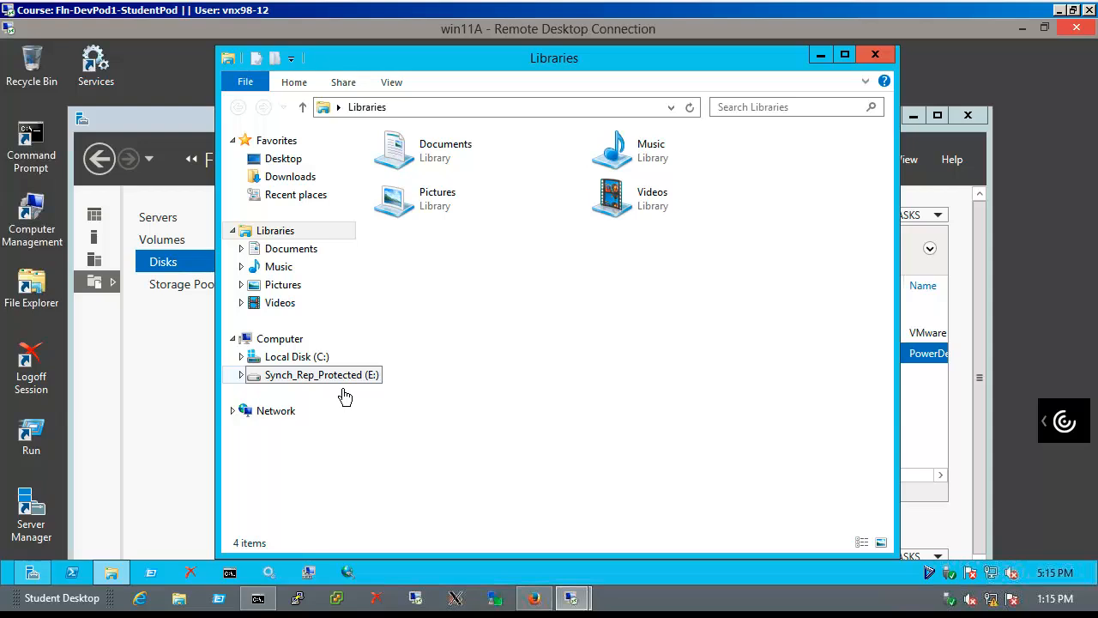
Add an after-failback line from WIN11A to New Rich Text Document on drive E: and save
left_click(322, 375)
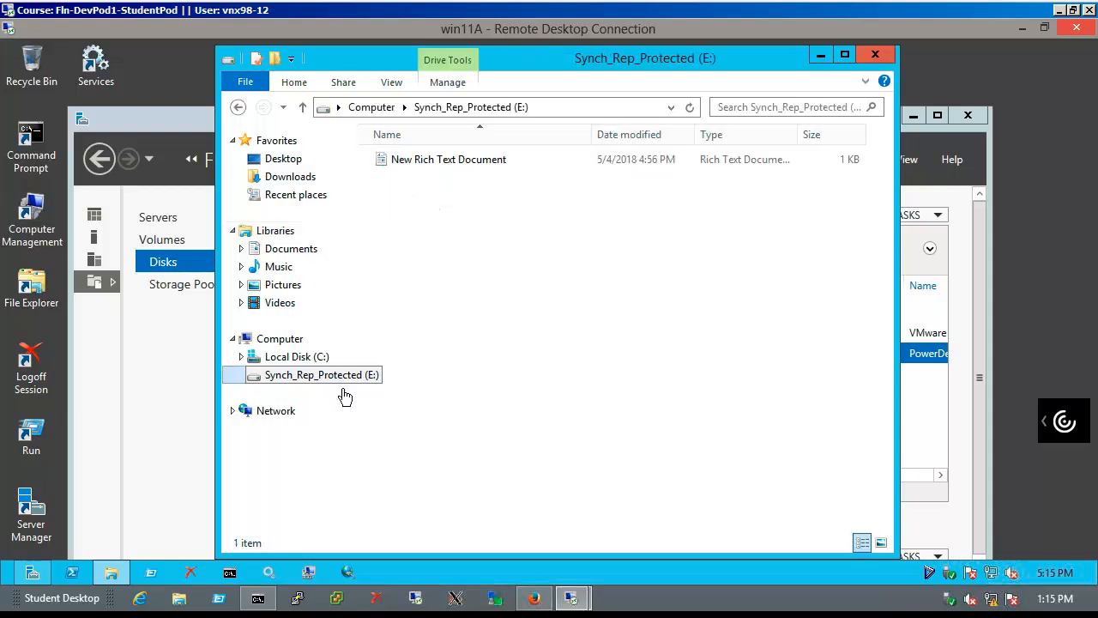
double_click(465, 167)
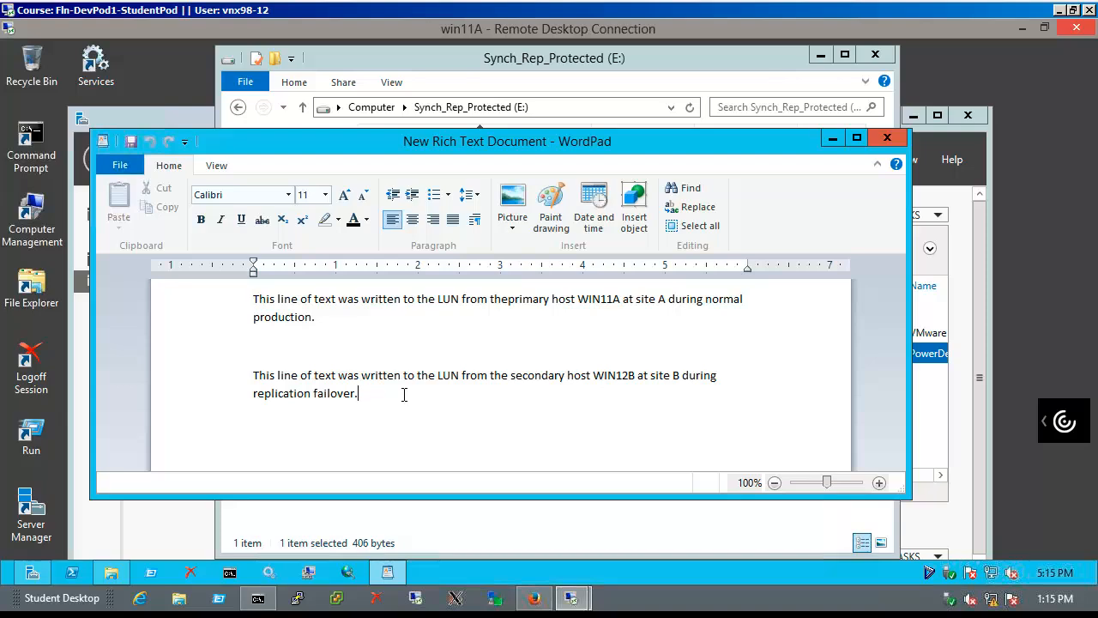
key("Return")
key("Return")
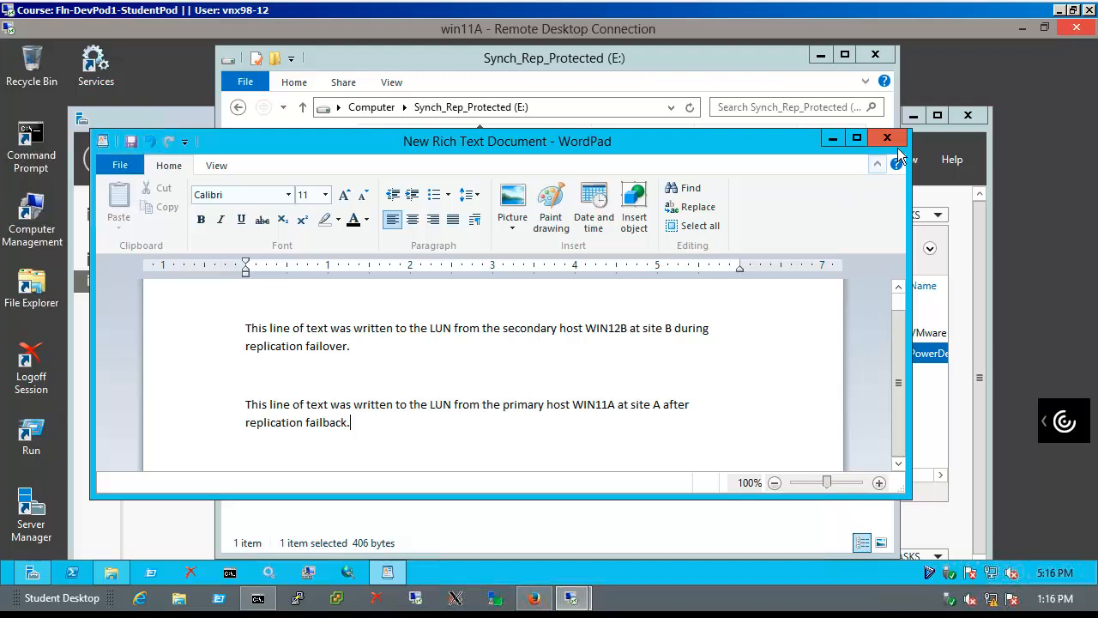
left_click(892, 141)
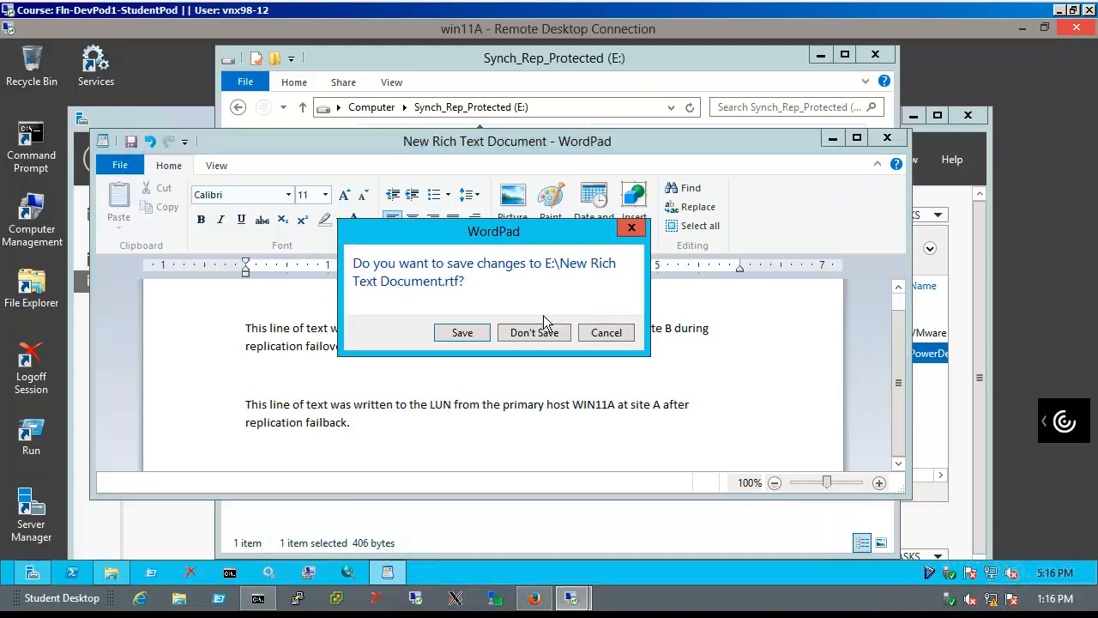
left_click(475, 339)
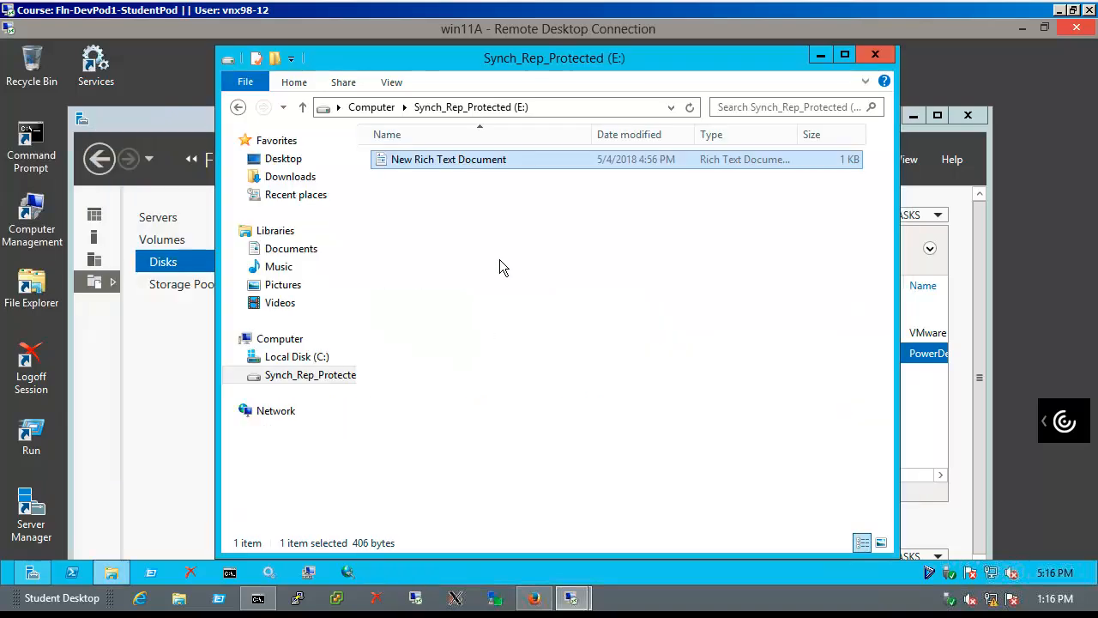
Reopen the document to verify the saved third line
double_click(536, 165)
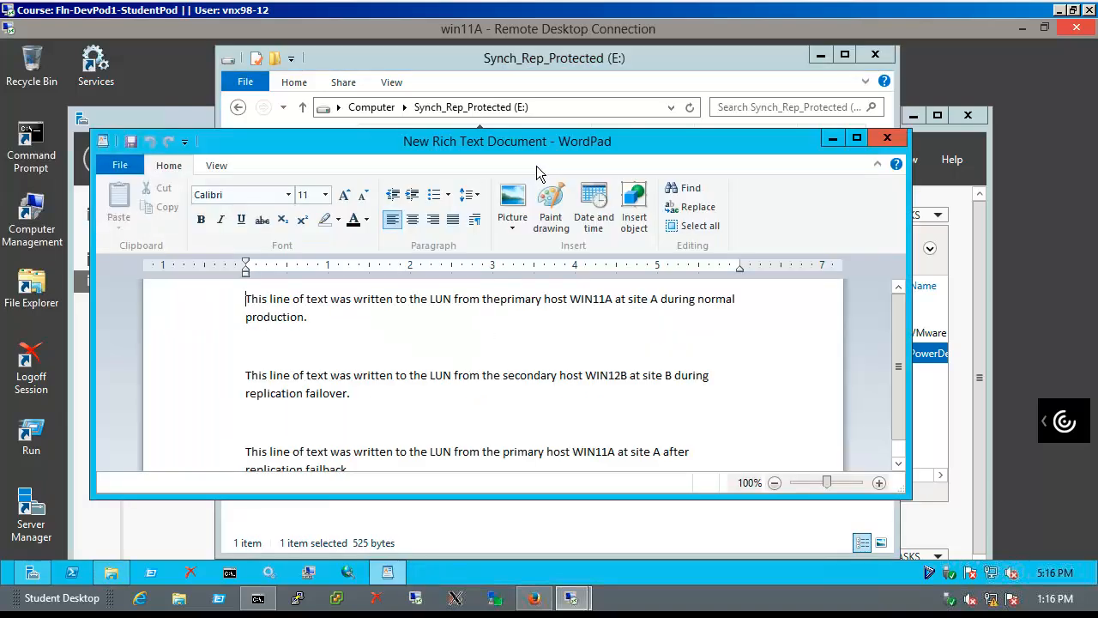
scroll(495, 342, "down", 1)
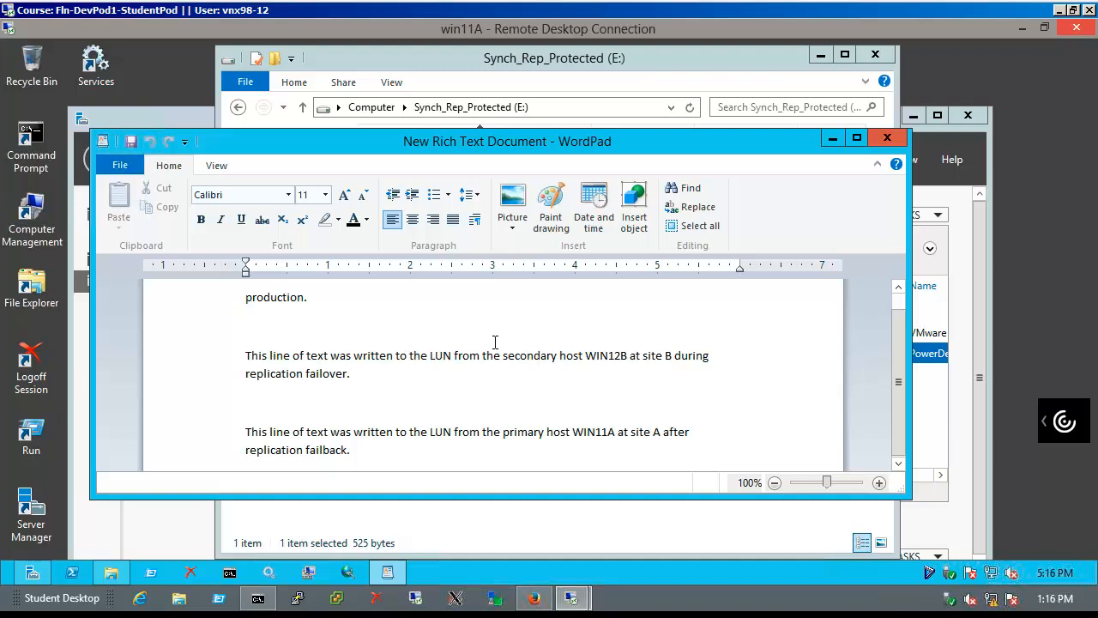
left_click(892, 142)
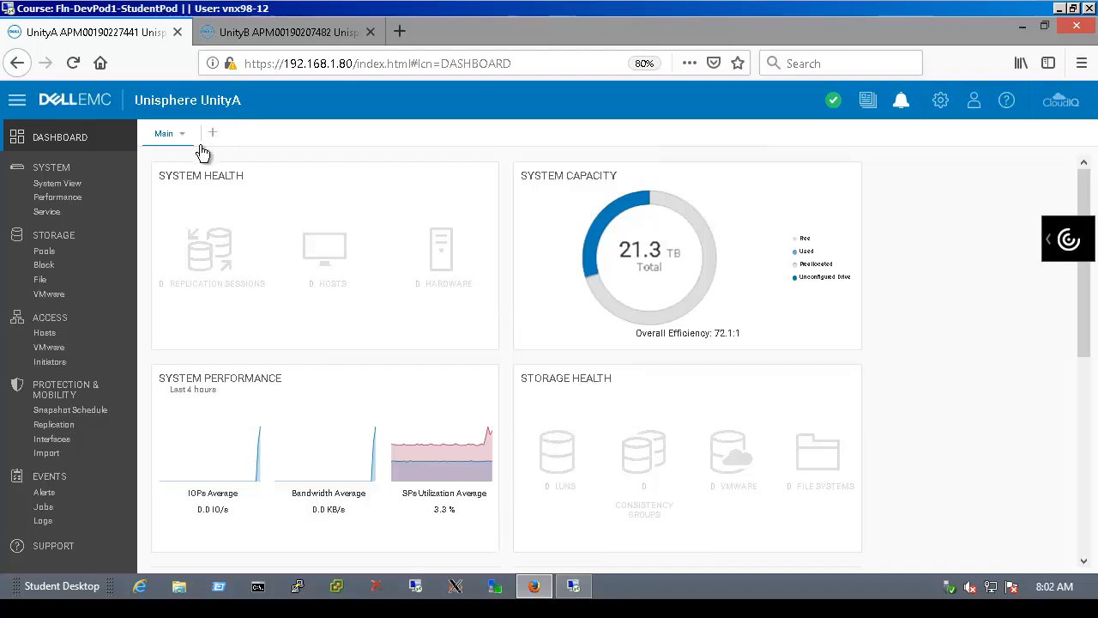
Go to Storage > File > NAS Servers on UnityA and select nas_SMB
left_click(74, 287)
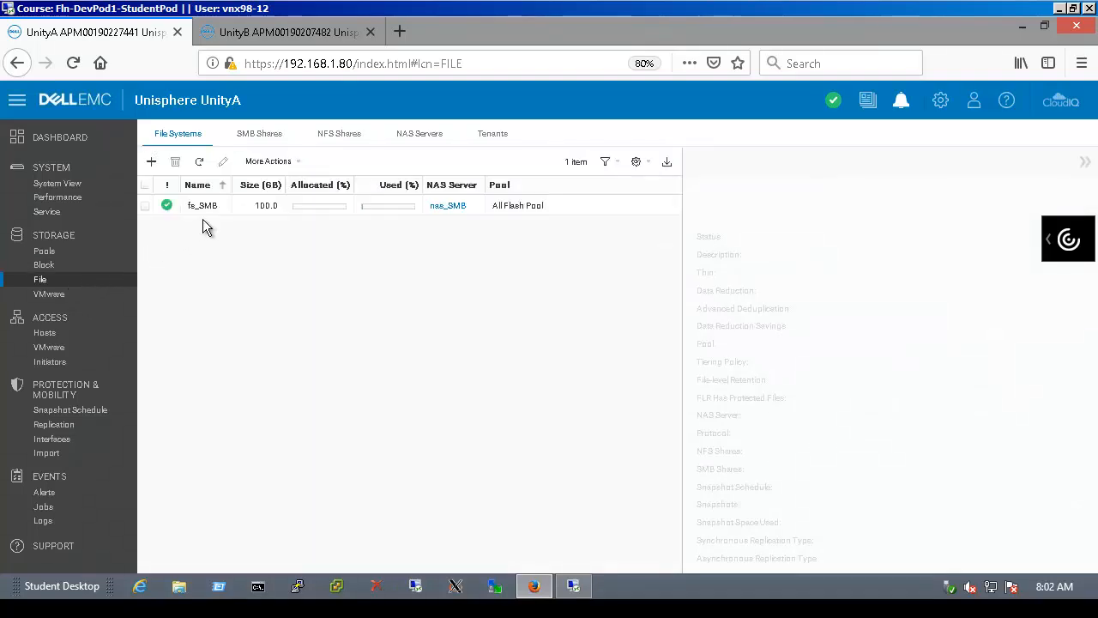
left_click(272, 139)
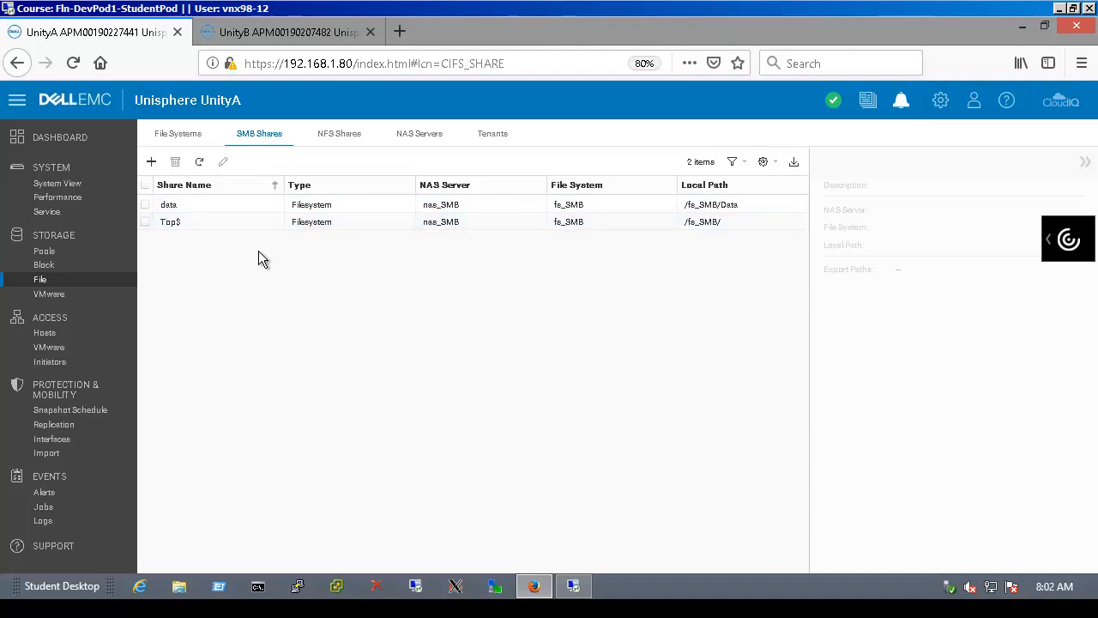
left_click(431, 143)
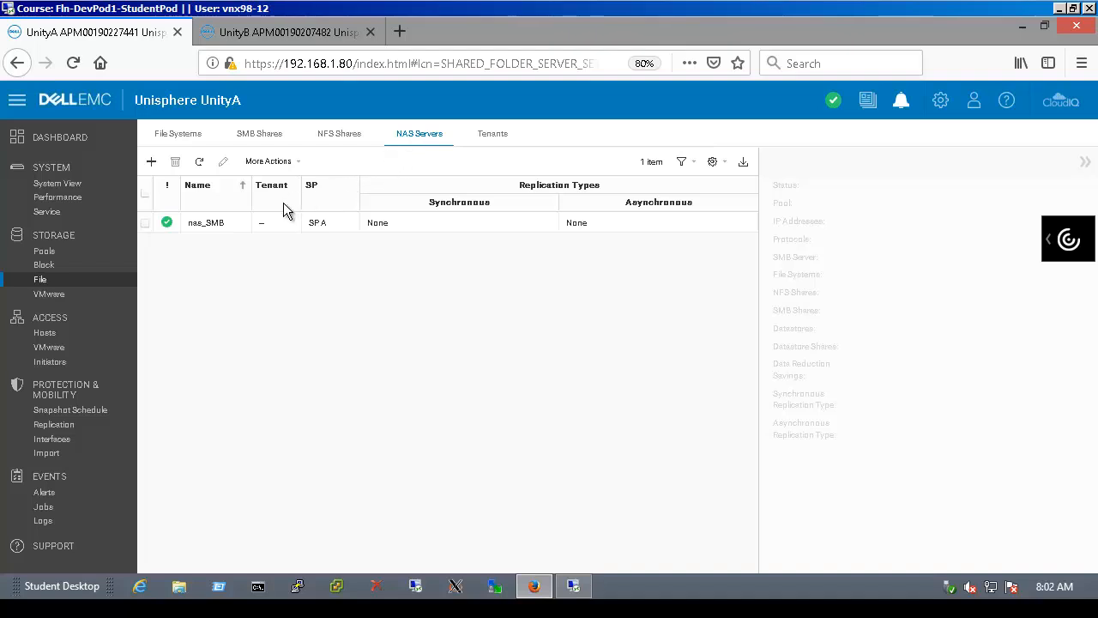
left_click(232, 225)
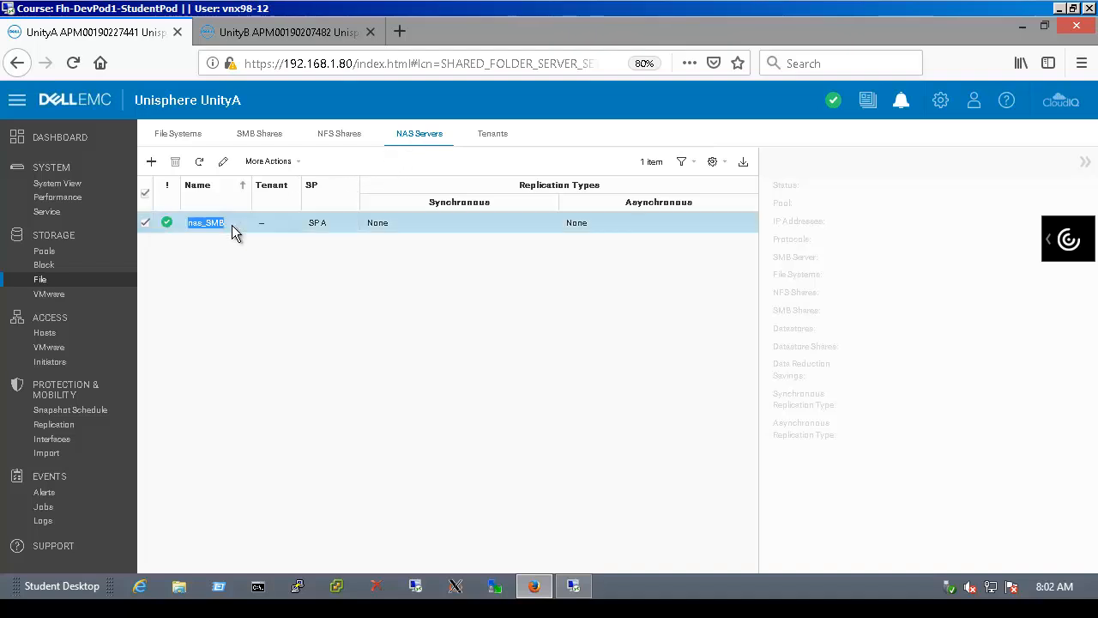
double_click(231, 224)
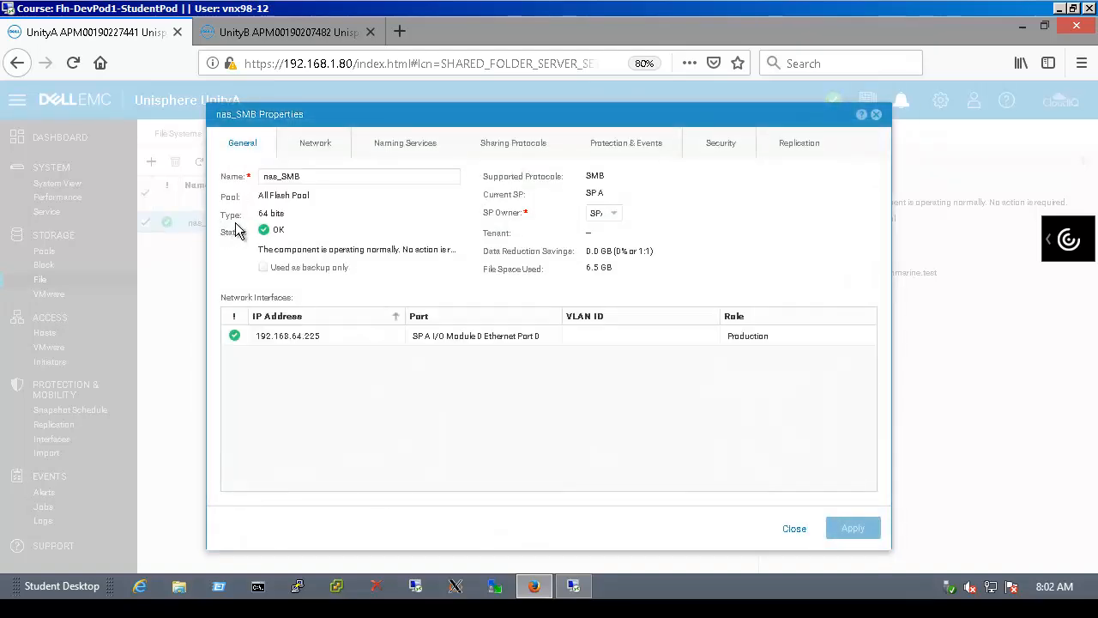
left_click(317, 148)
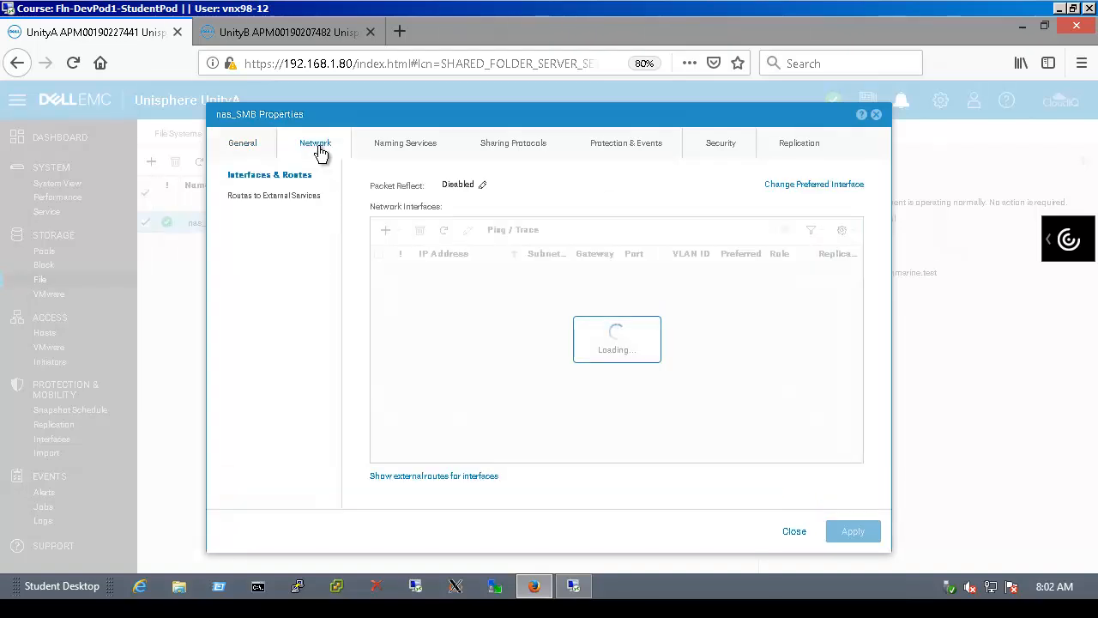
left_click(416, 292)
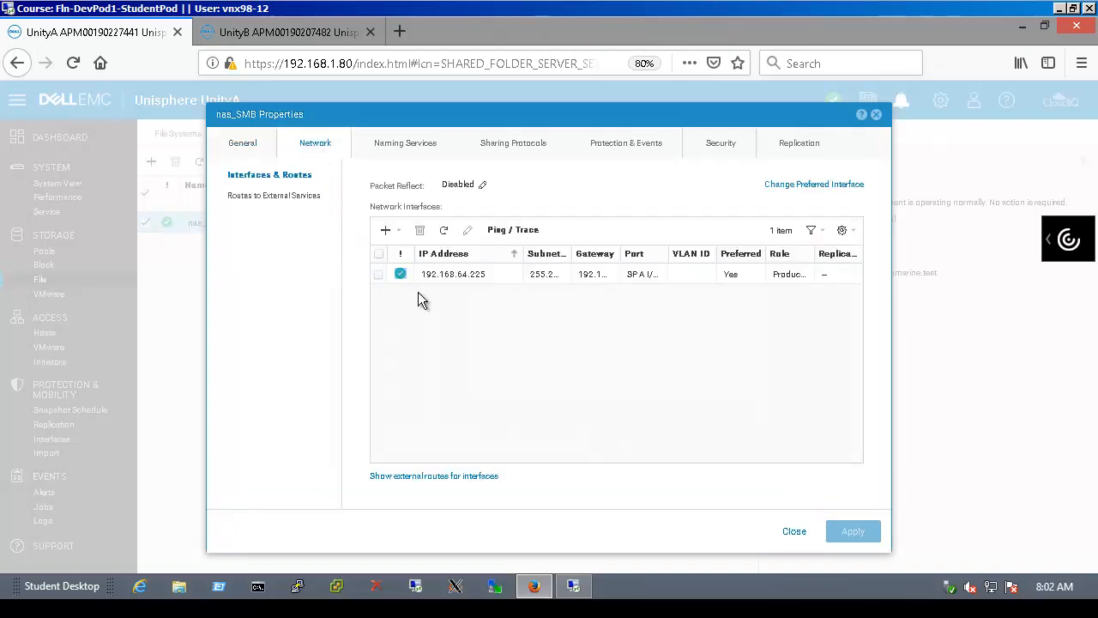
left_click(386, 280)
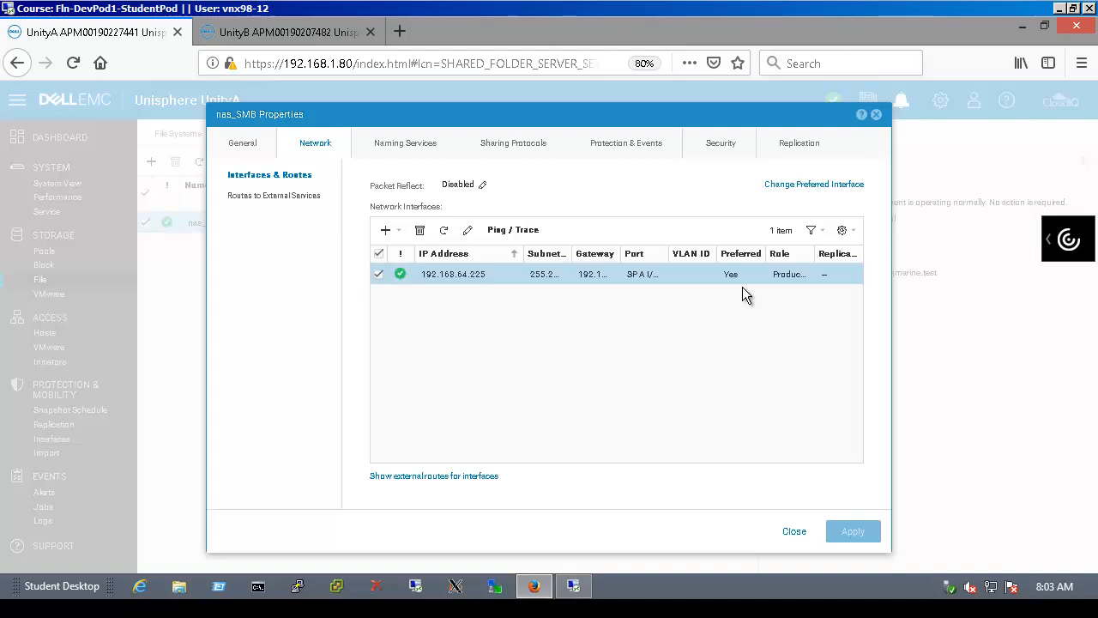
left_click(794, 532)
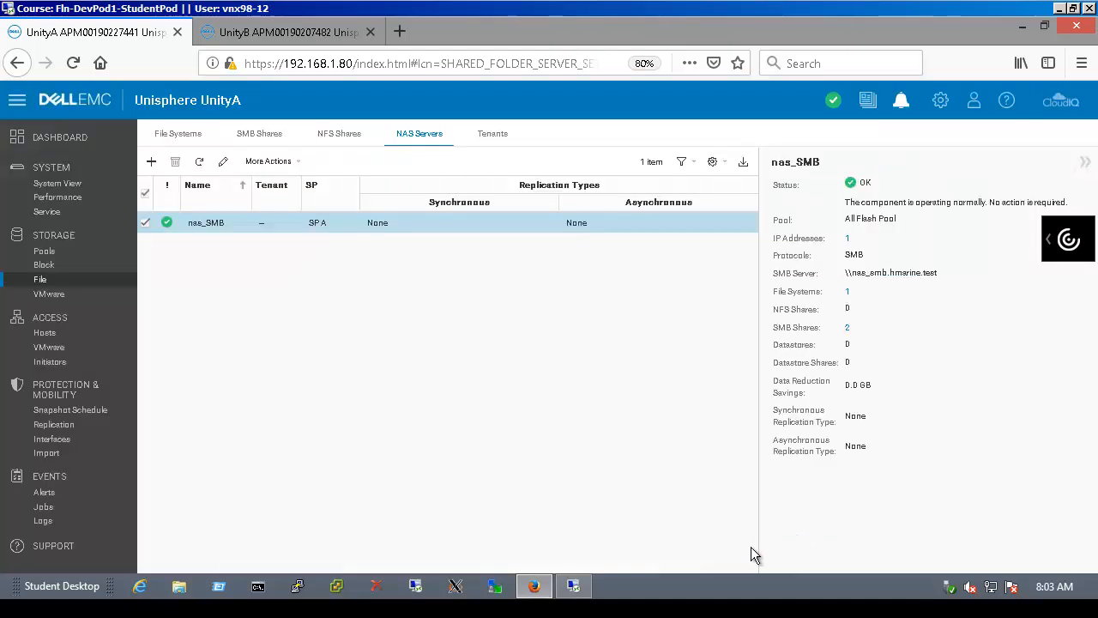
On win12B, create New Text Document.txt in \\nas_smb\data with the UnityA production line and save
left_click(573, 591)
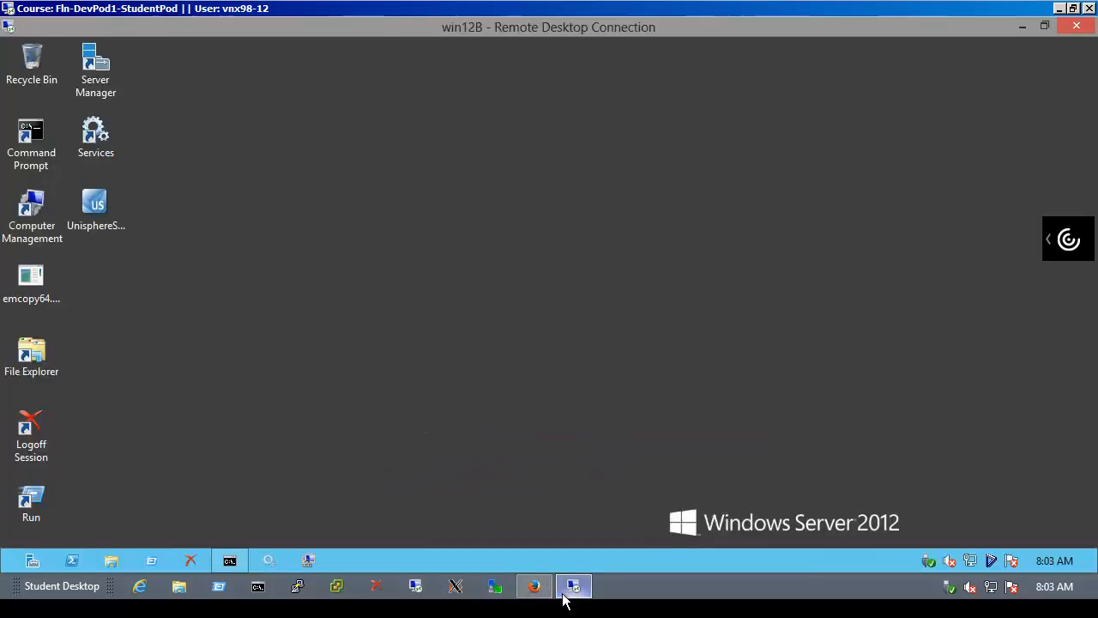
left_click(148, 562)
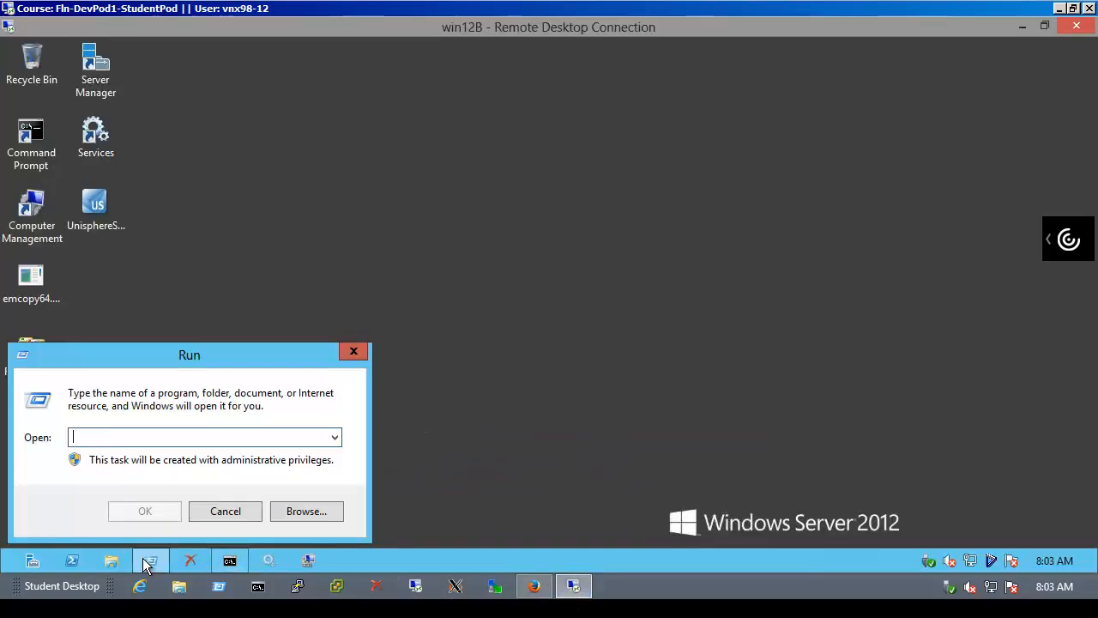
type("\\nas_smb\\data")
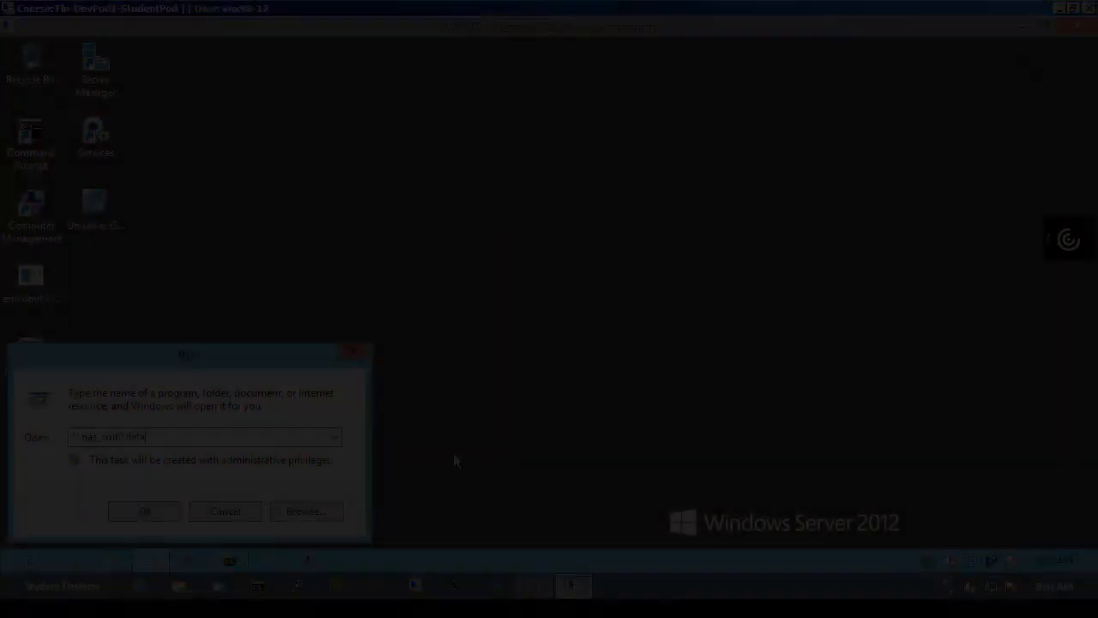
key("Return")
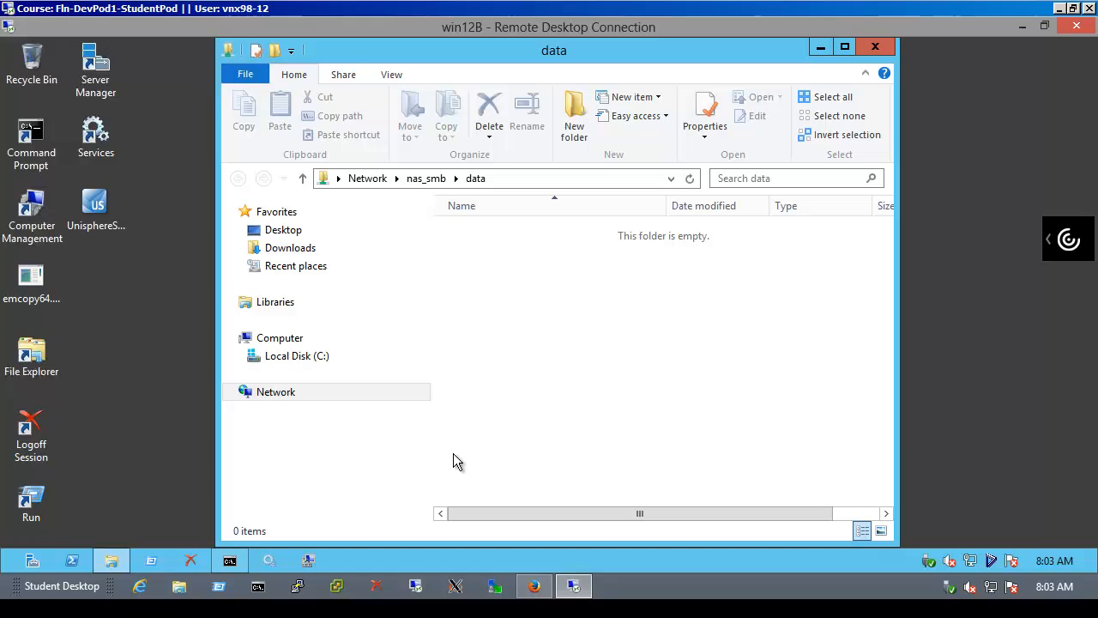
right_click(554, 389)
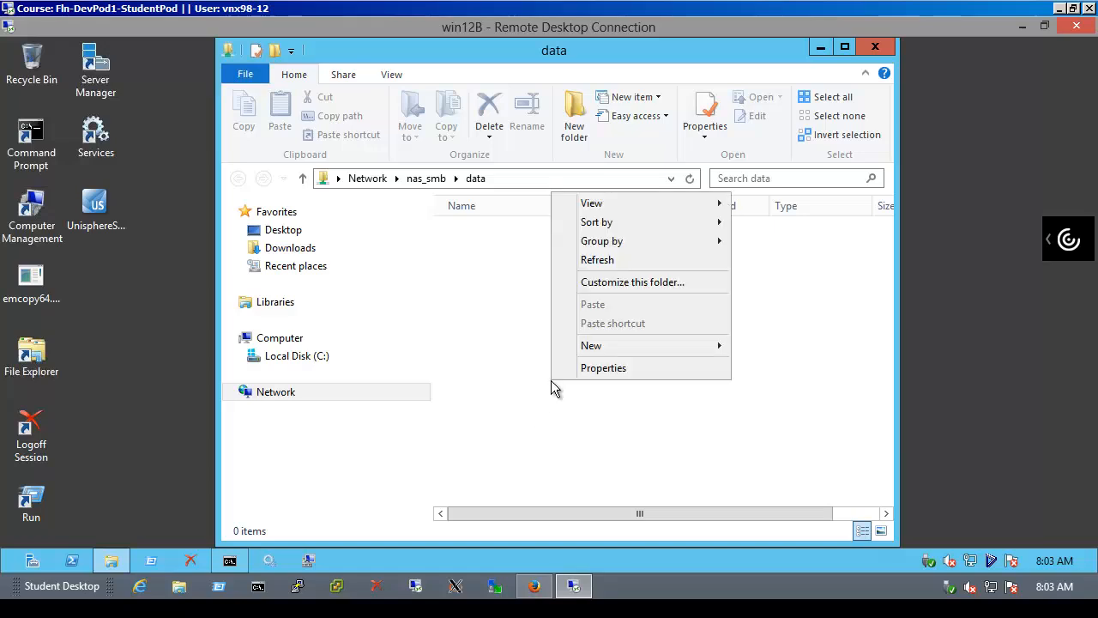
mouse_move(611, 350)
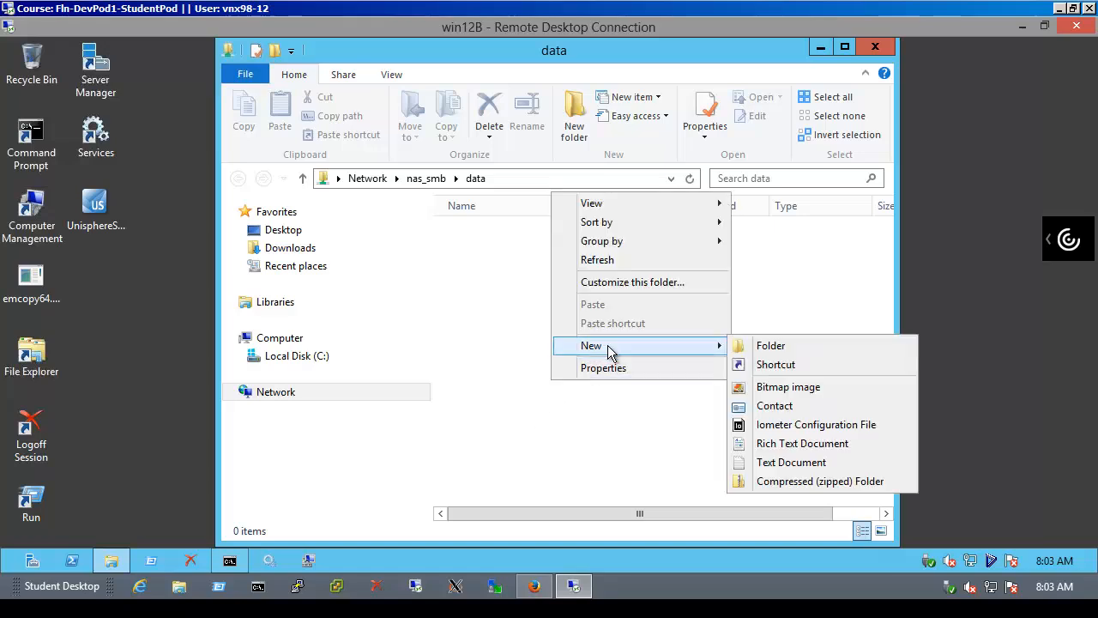
left_click(775, 468)
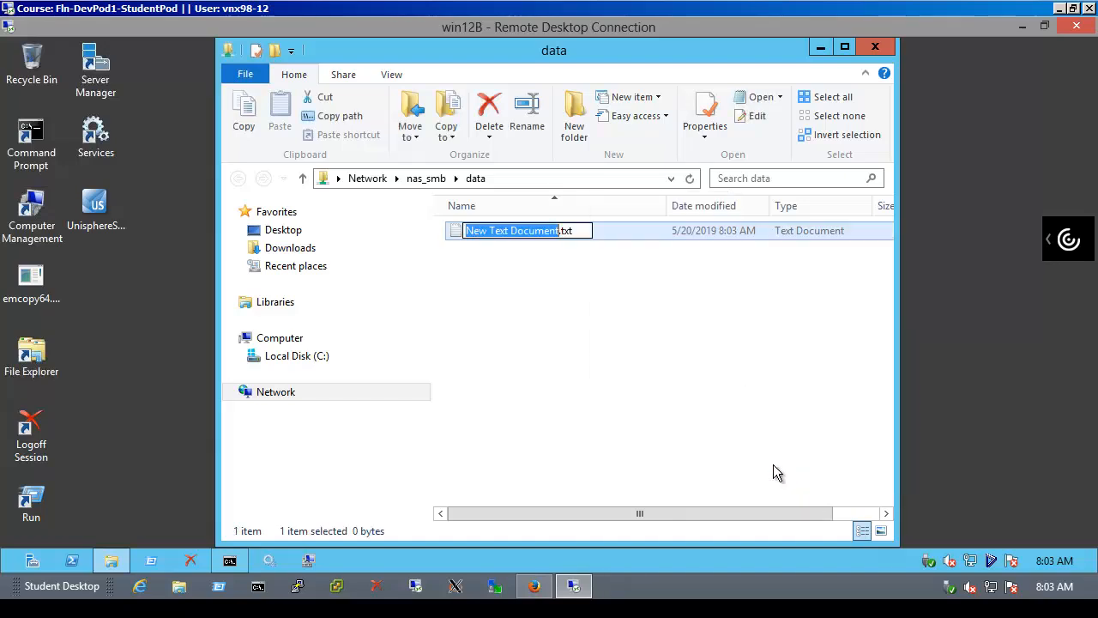
key("Return")
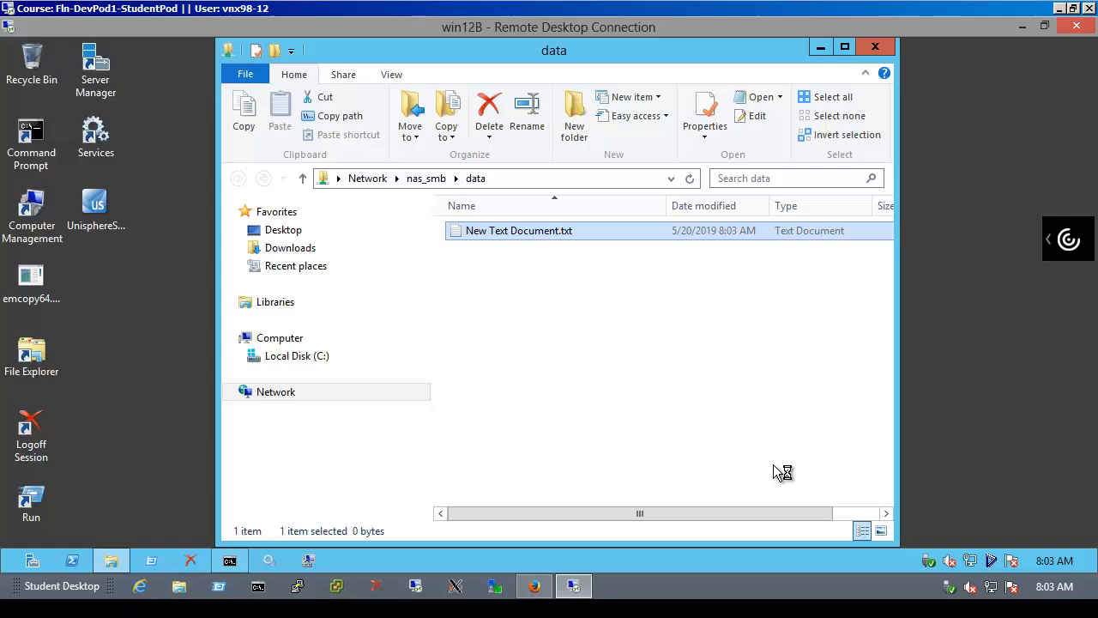
key("Return")
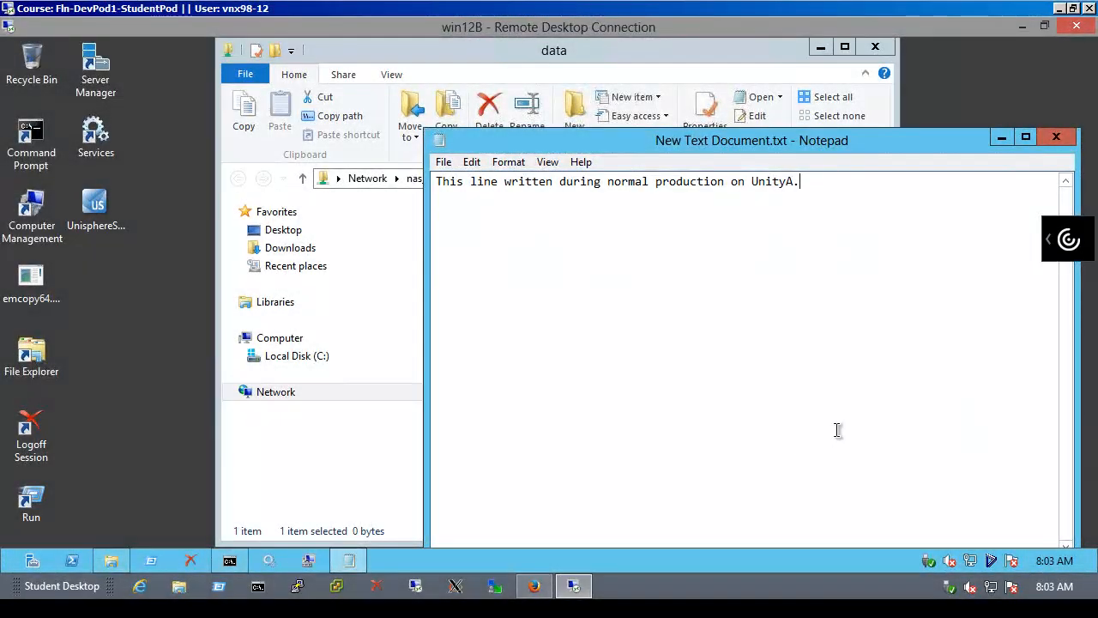
left_click(1057, 139)
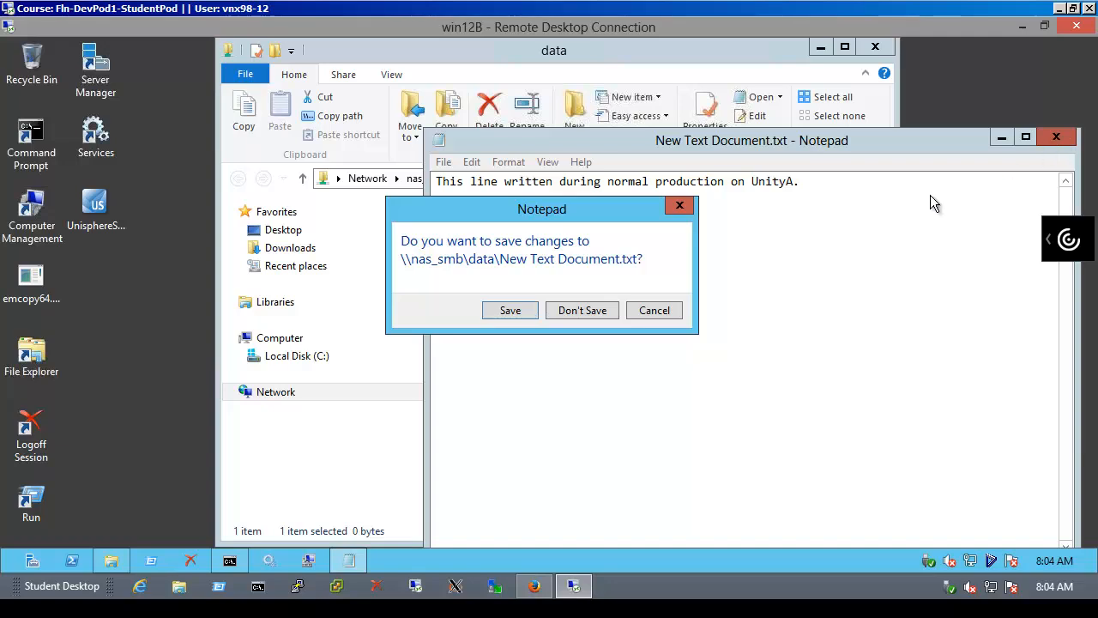
left_click(519, 311)
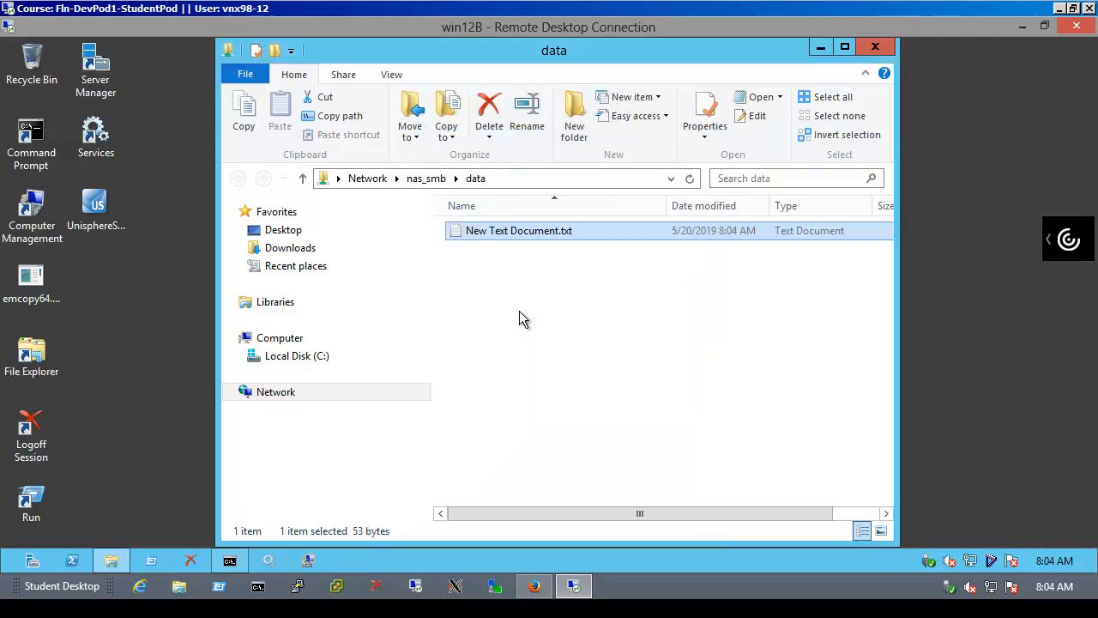
Reopen \\nas_smb\data to verify New Text Document.txt, then close both windows
left_click(885, 47)
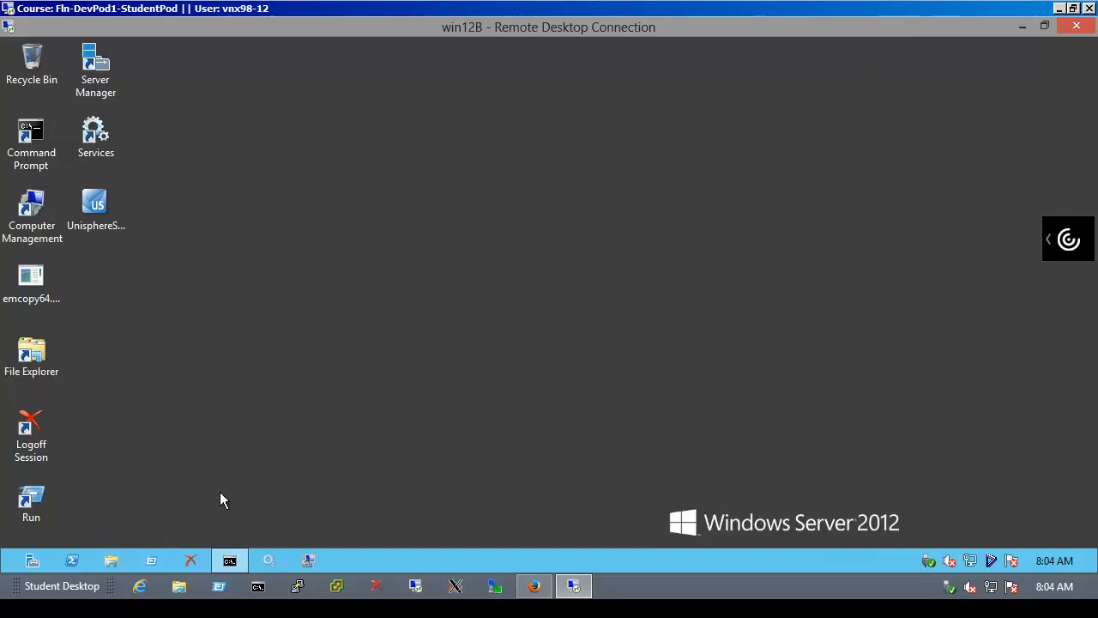
left_click(148, 560)
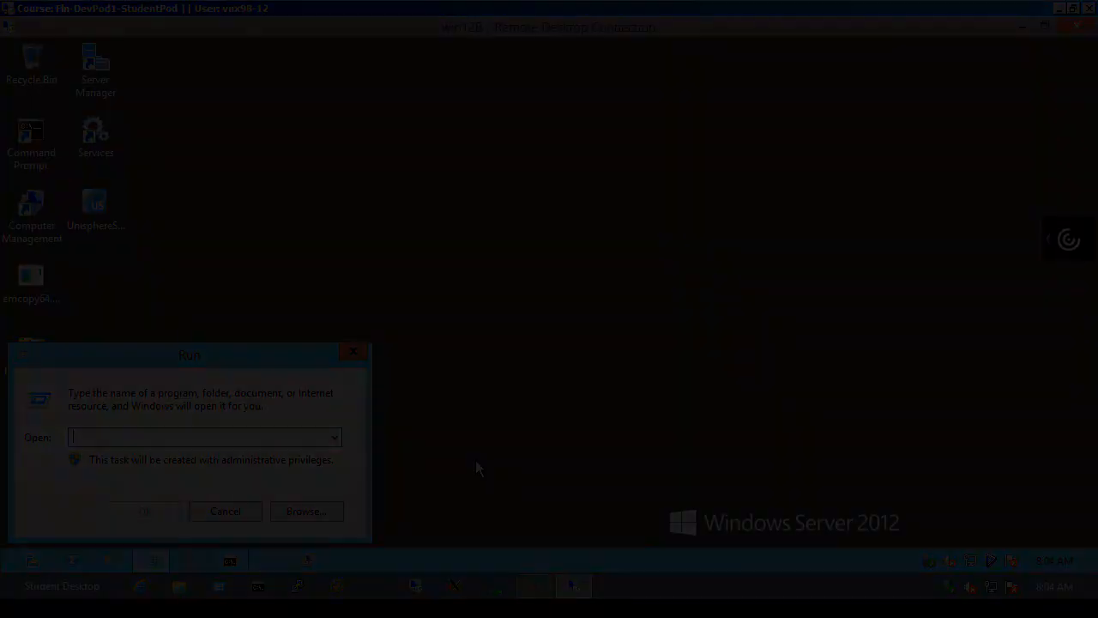
type("\\\\nas_smb\\data")
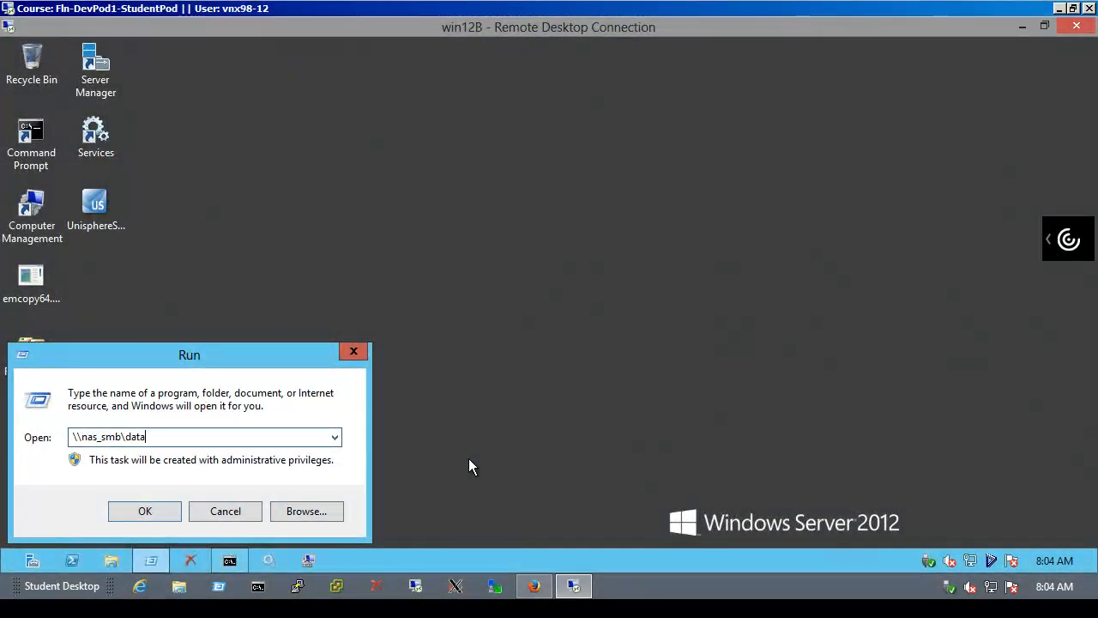
key("Return")
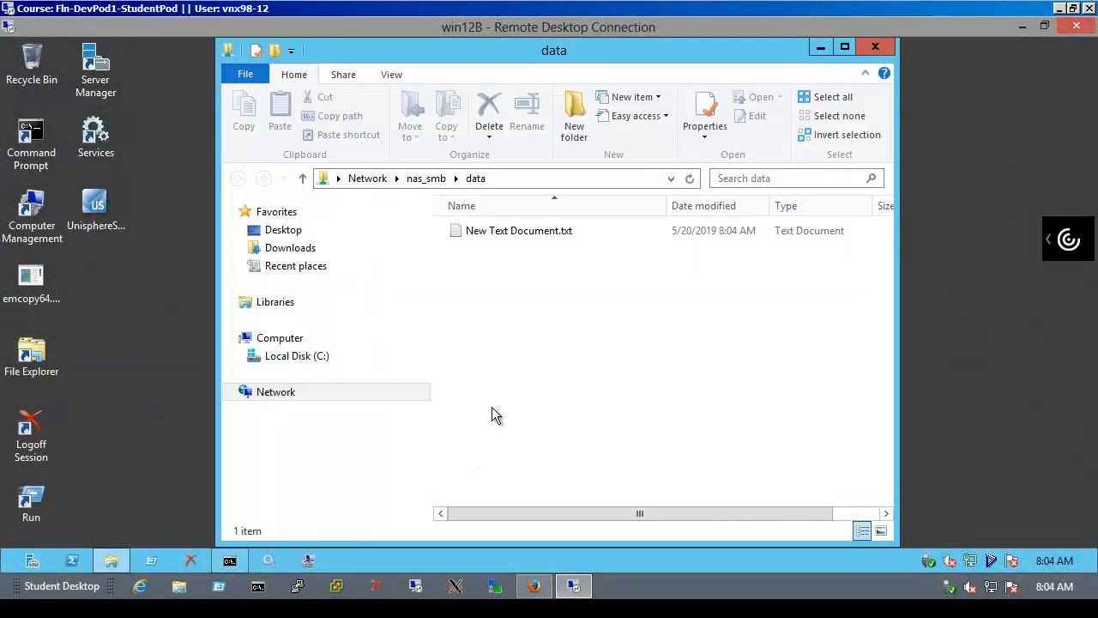
double_click(547, 232)
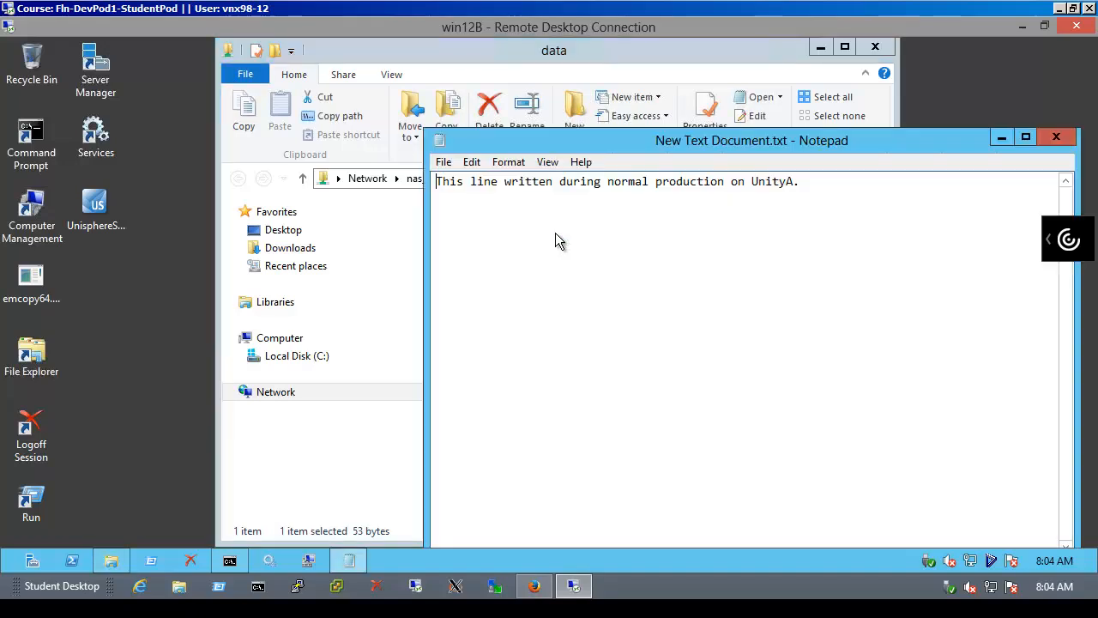
left_click(1054, 136)
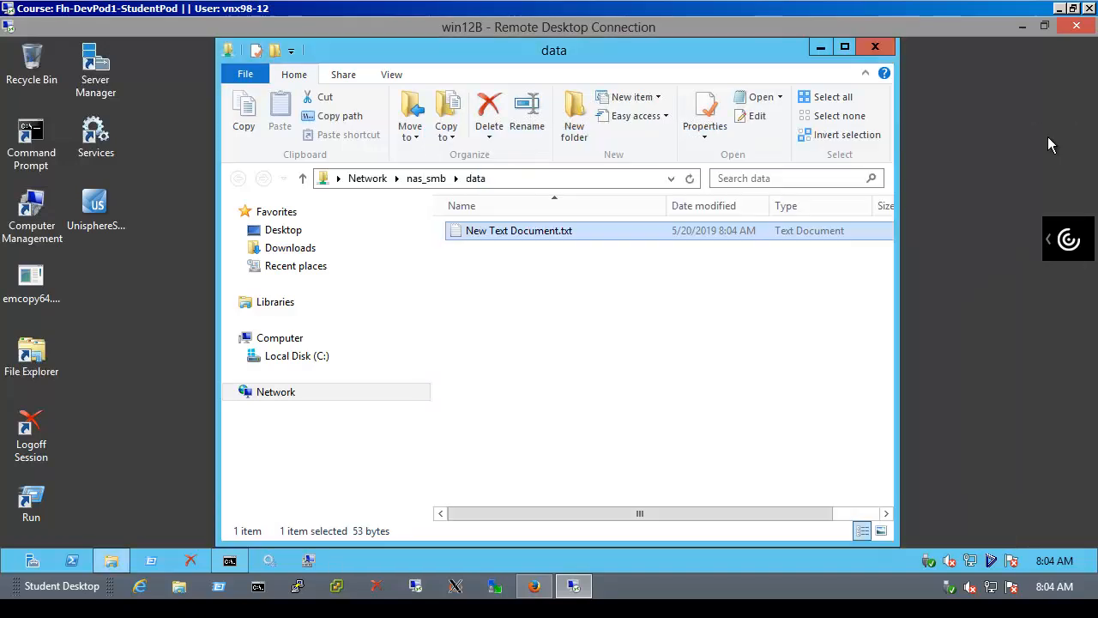
left_click(875, 48)
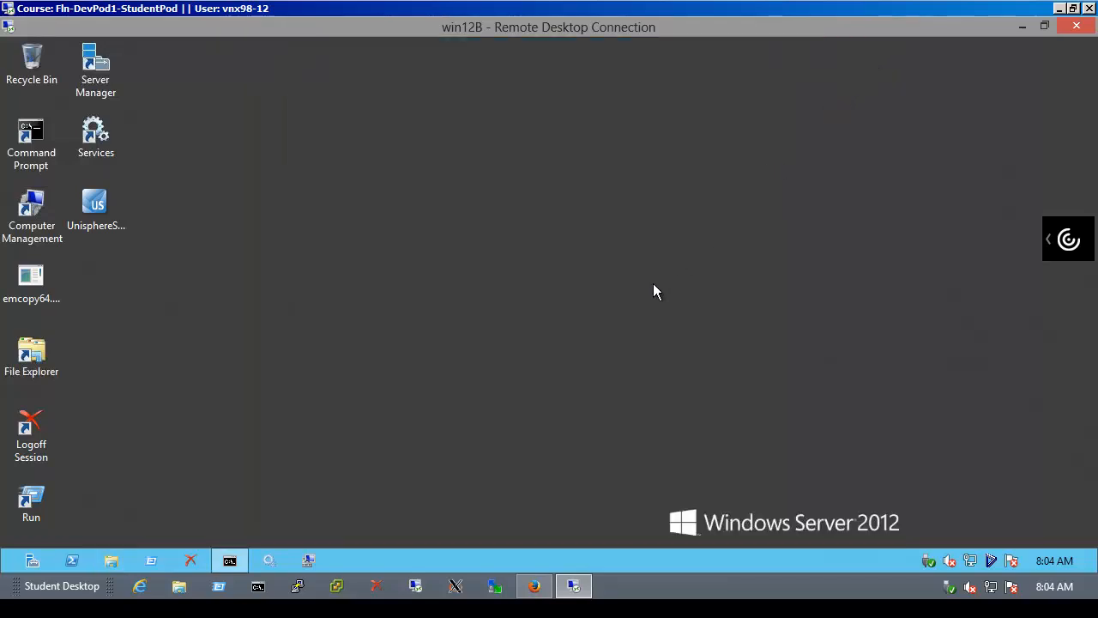
Open nas_SMB's properties in Unisphere UnityA and view its Replication tab
left_click(535, 587)
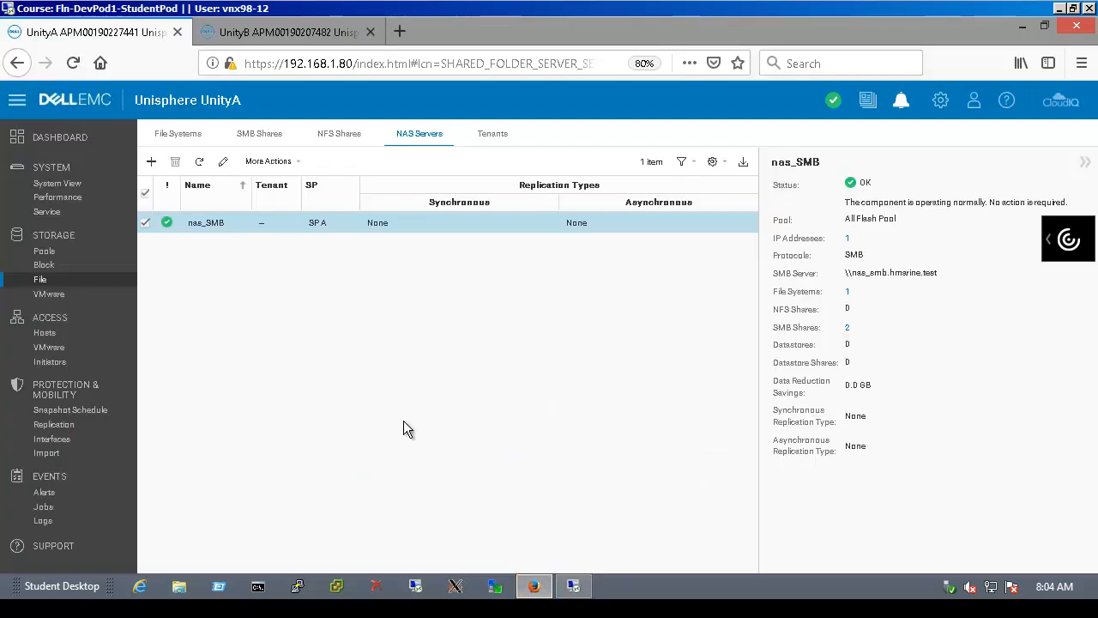
double_click(207, 226)
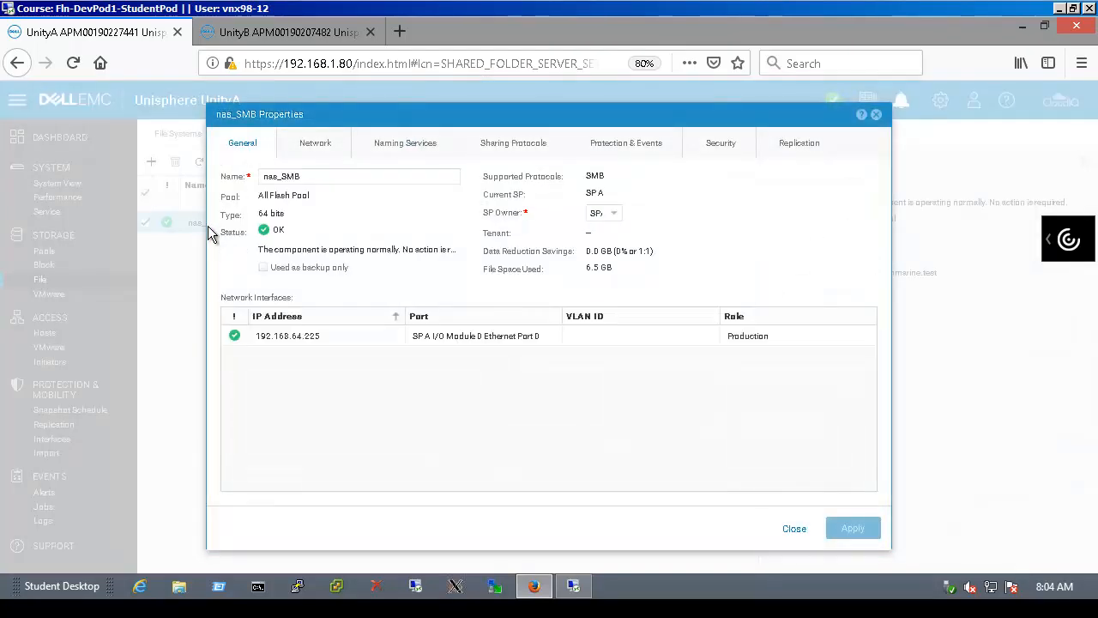
left_click(821, 155)
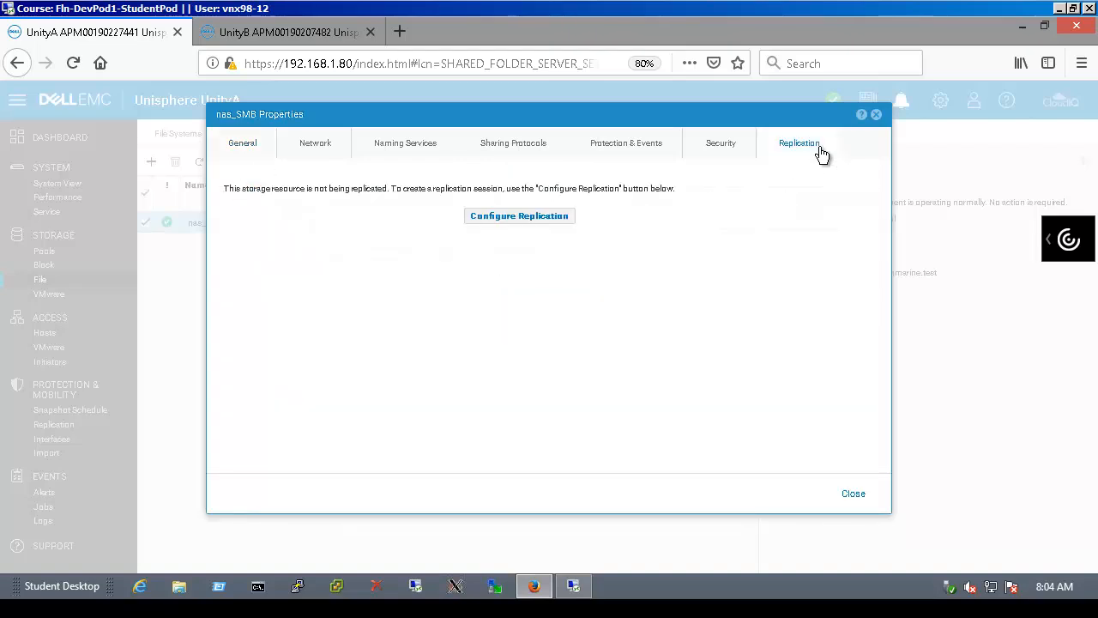
Start a Synchronous replication session for nas_SMB with UnityB as destination
left_click(509, 220)
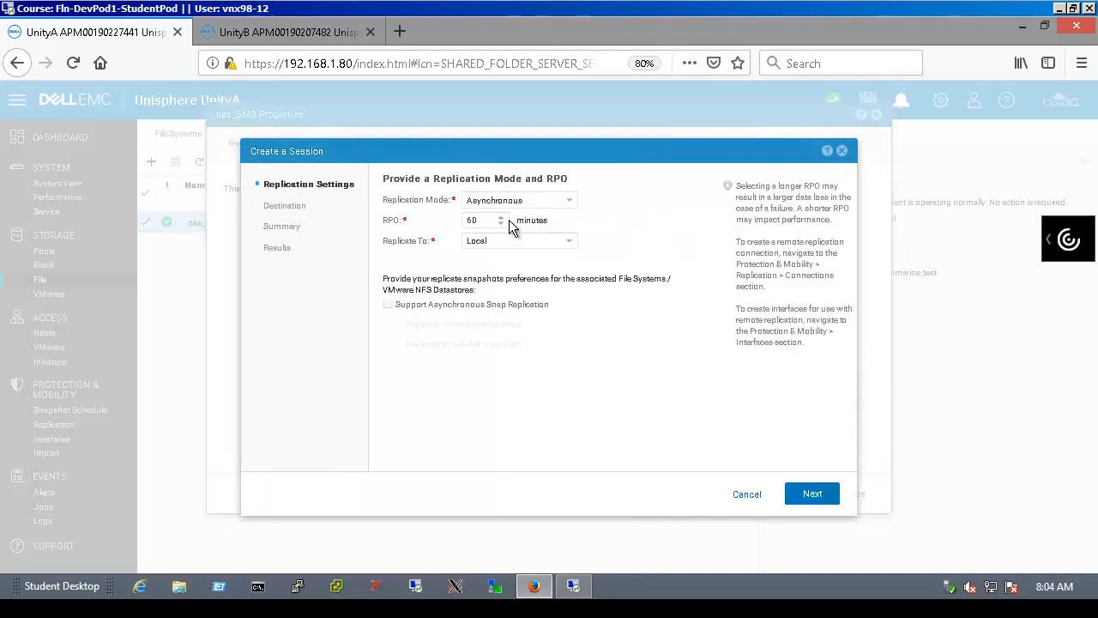
left_click(571, 204)
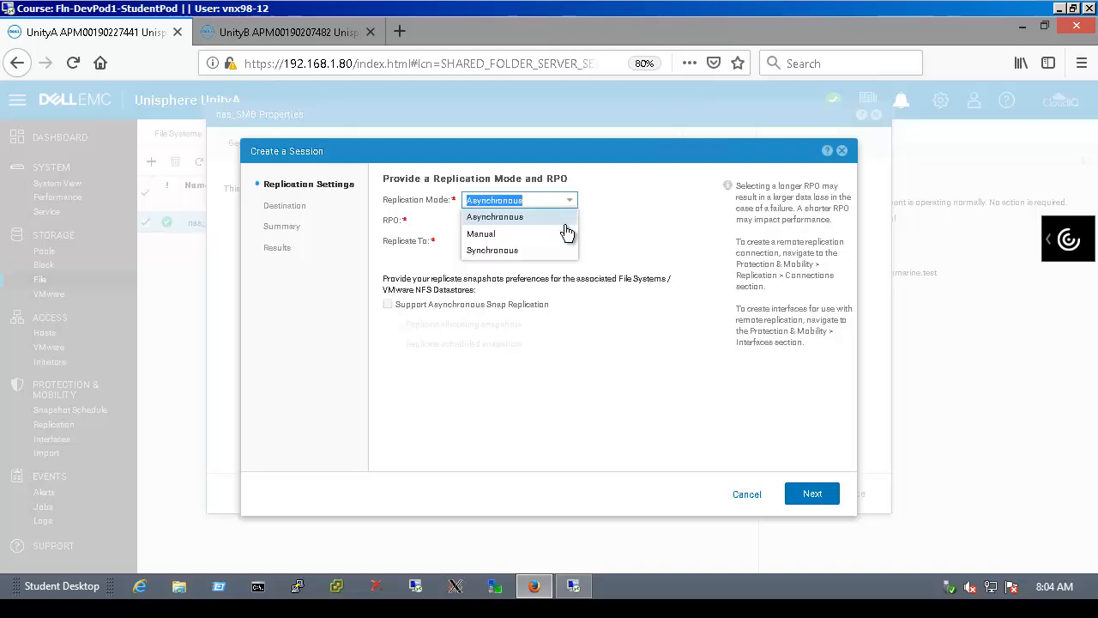
left_click(557, 250)
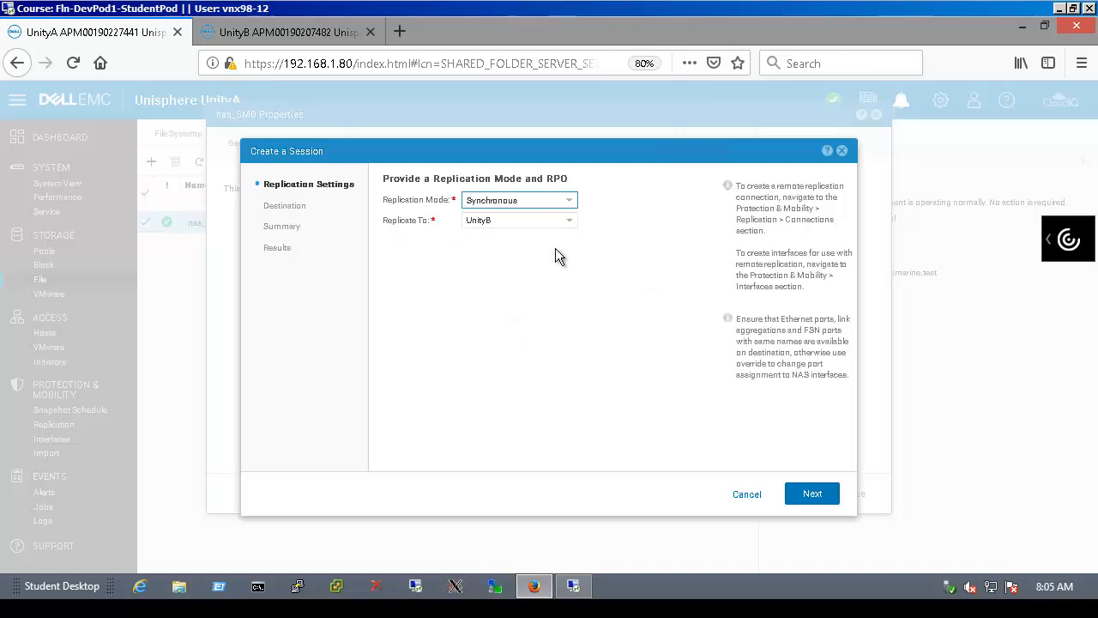
left_click(570, 226)
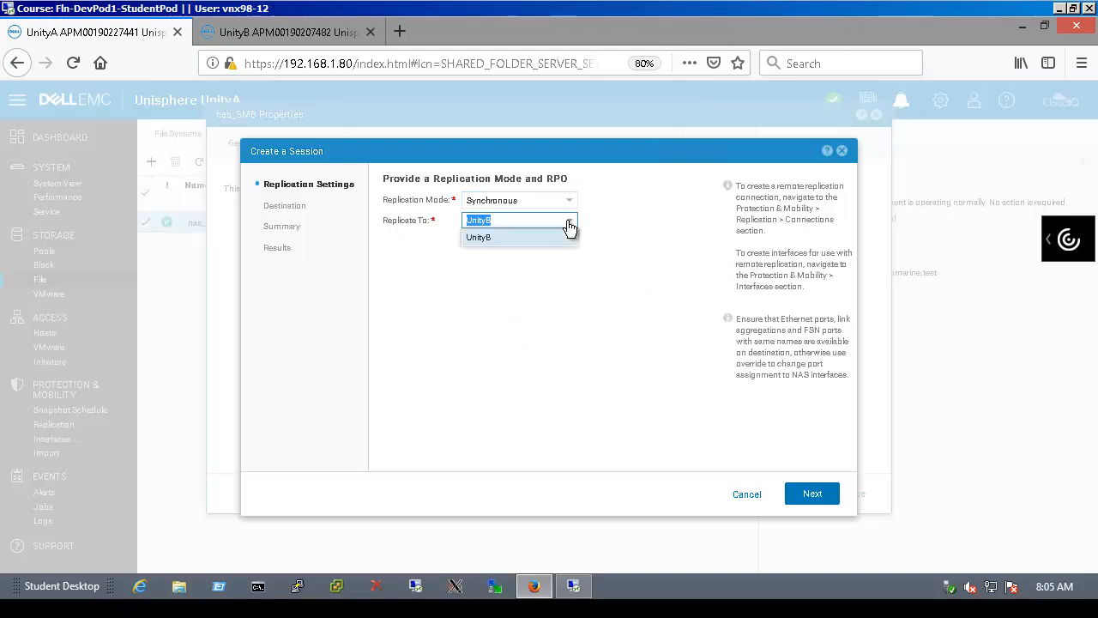
left_click(568, 227)
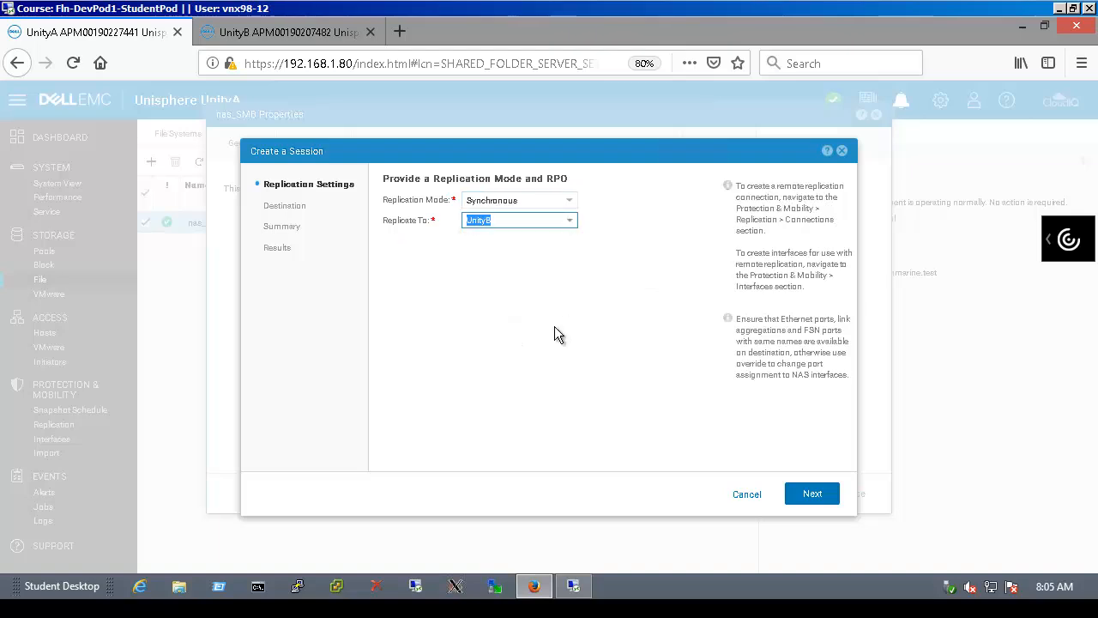
left_click(811, 497)
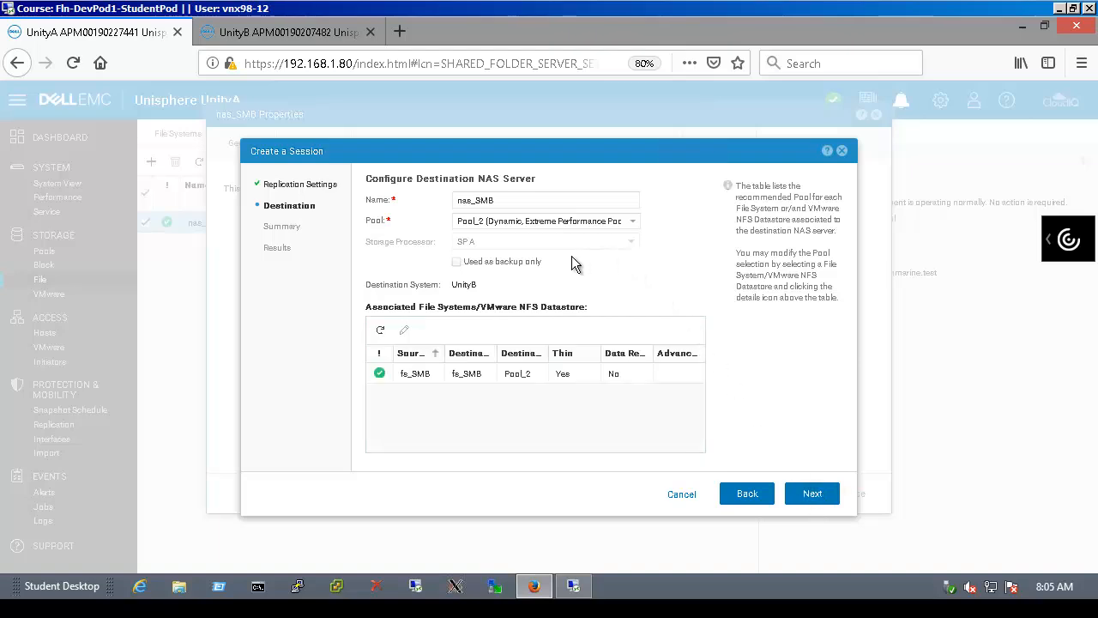
Leave fs_SMB's destination pool at Pool_2 and proceed to the session summary
left_click(580, 381)
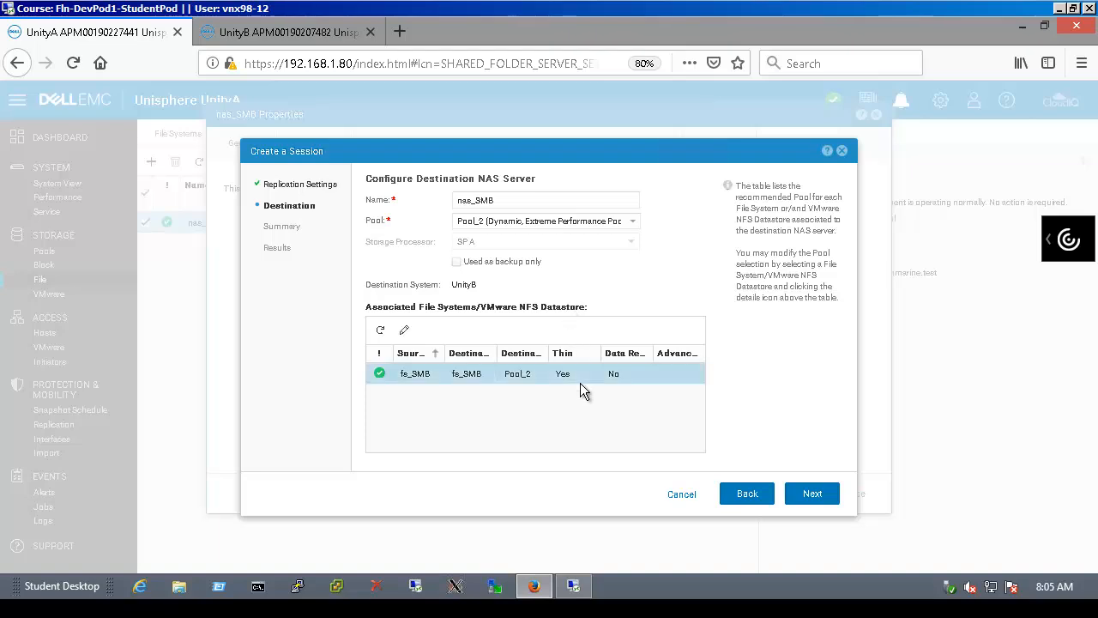
left_click(405, 331)
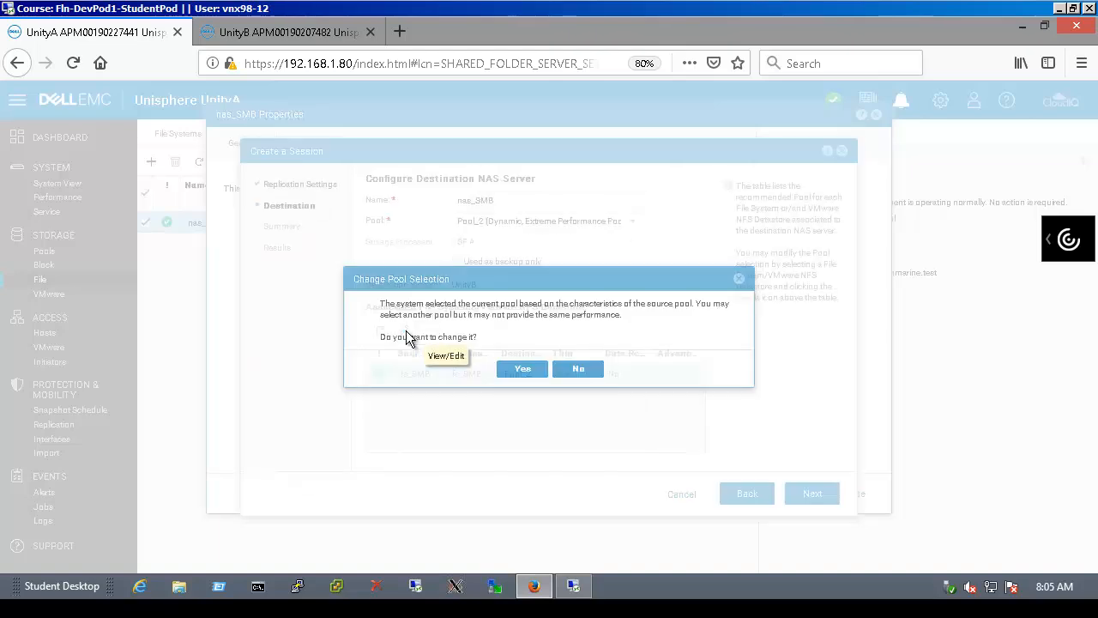
left_click(528, 376)
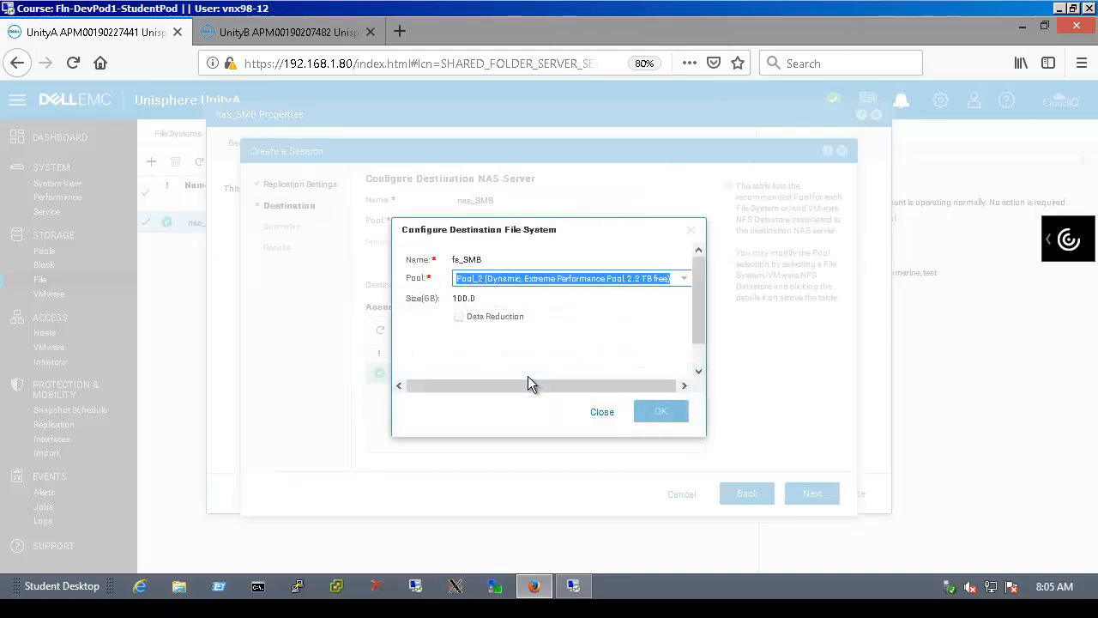
left_click(683, 284)
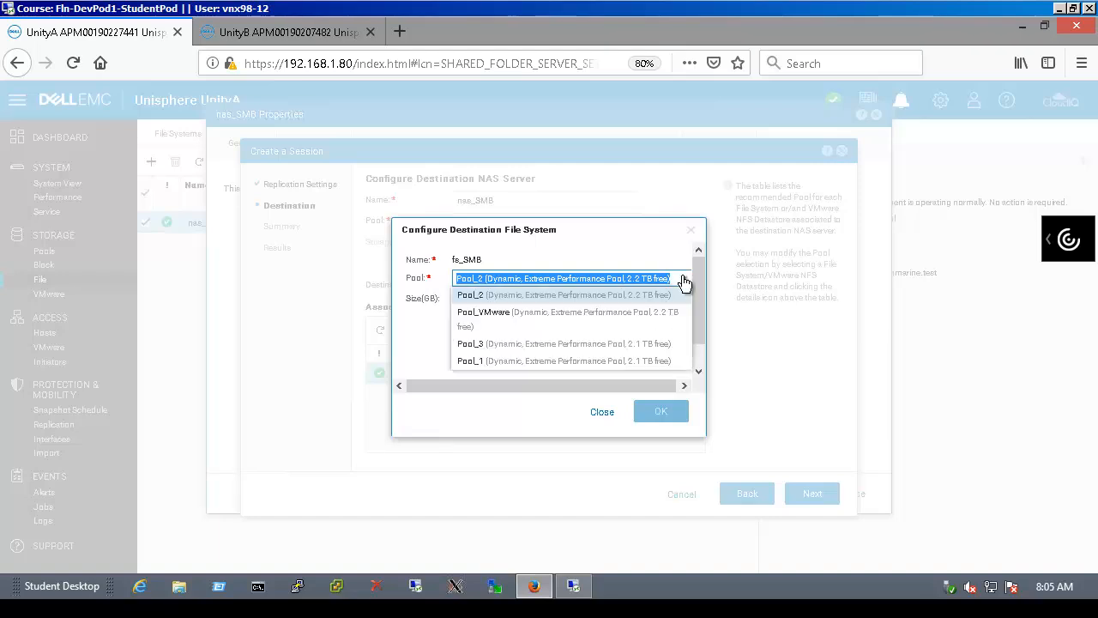
left_click(684, 284)
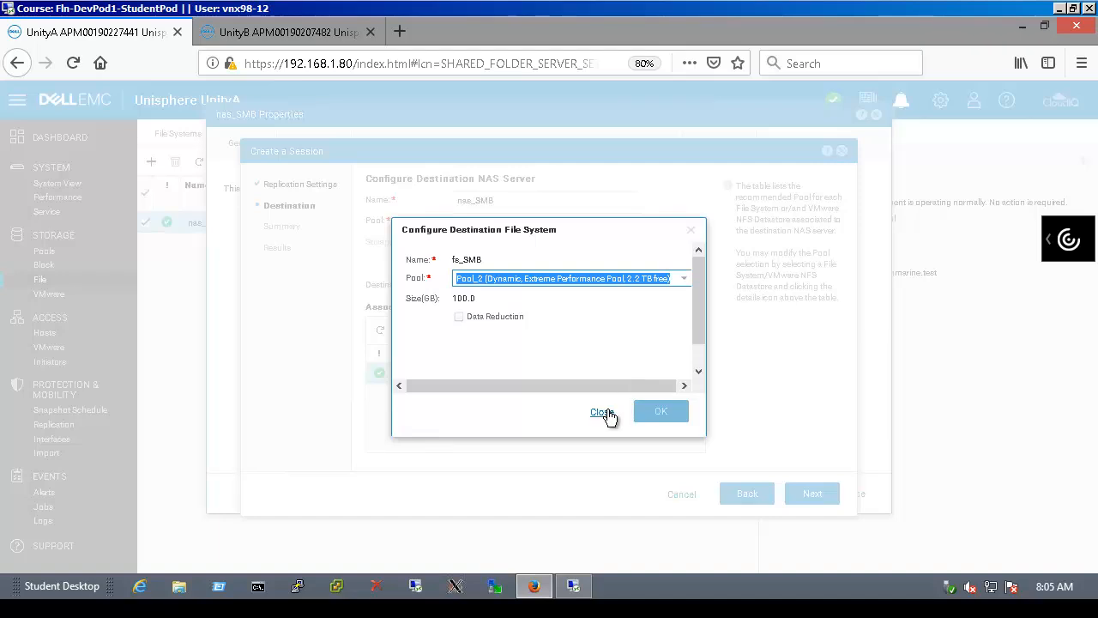
left_click(602, 412)
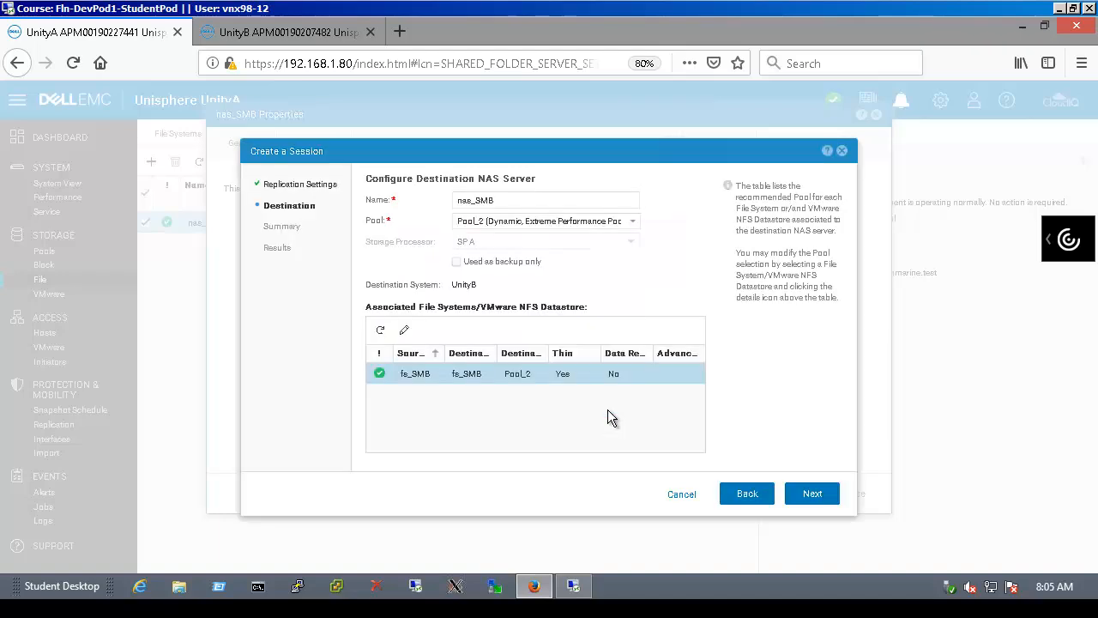
left_click(814, 502)
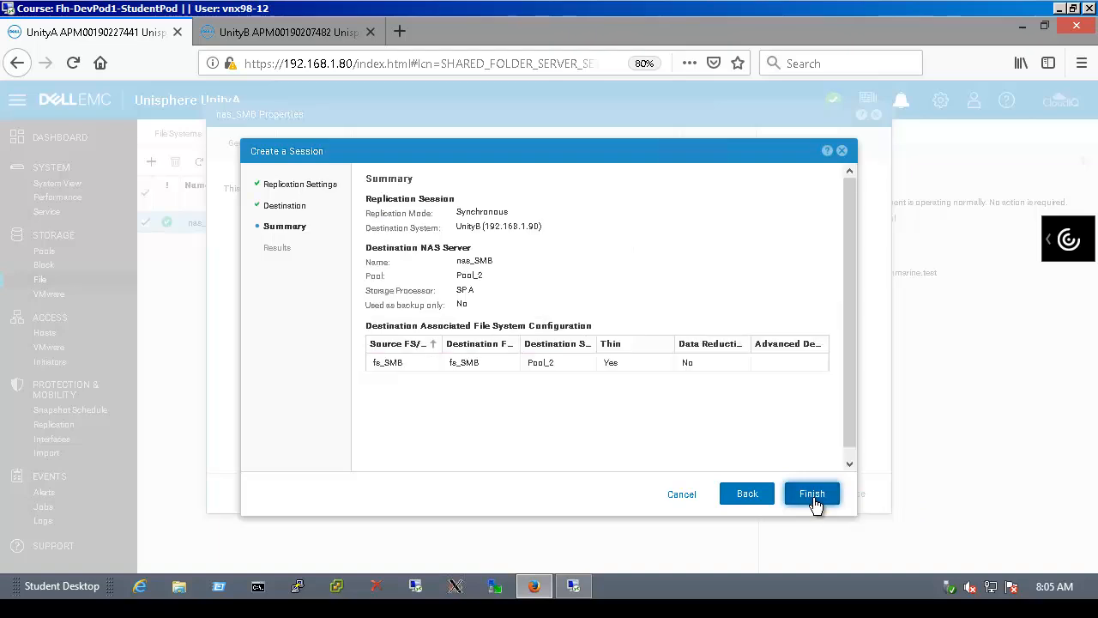
Finish the nas_SMB synchronous session to UnityB, refresh to confirm it's Active, and close Properties
left_click(813, 503)
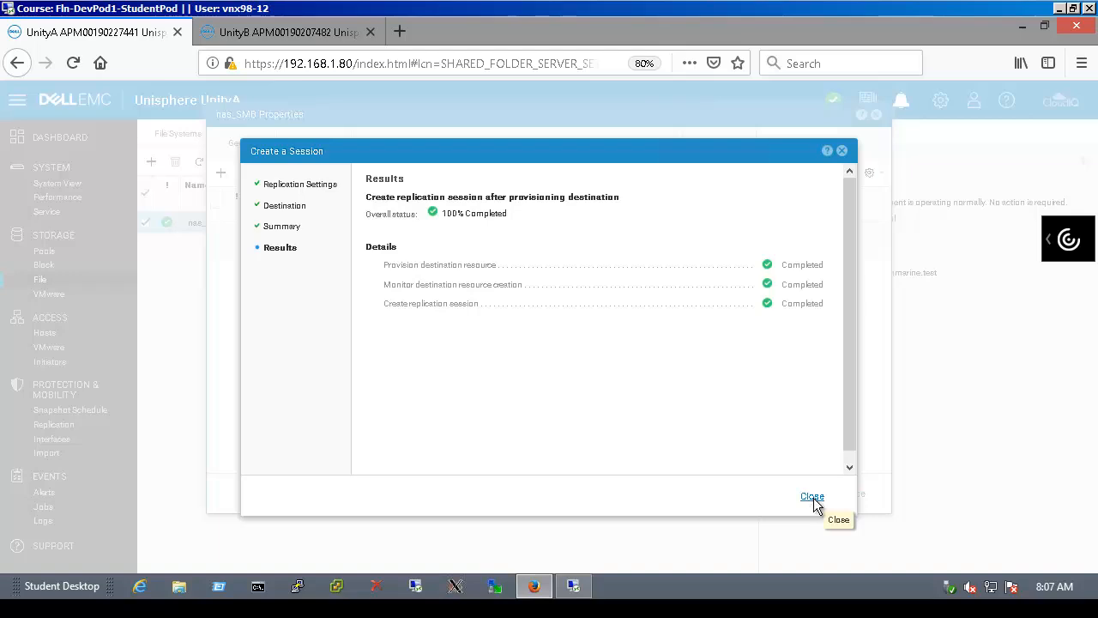
left_click(812, 497)
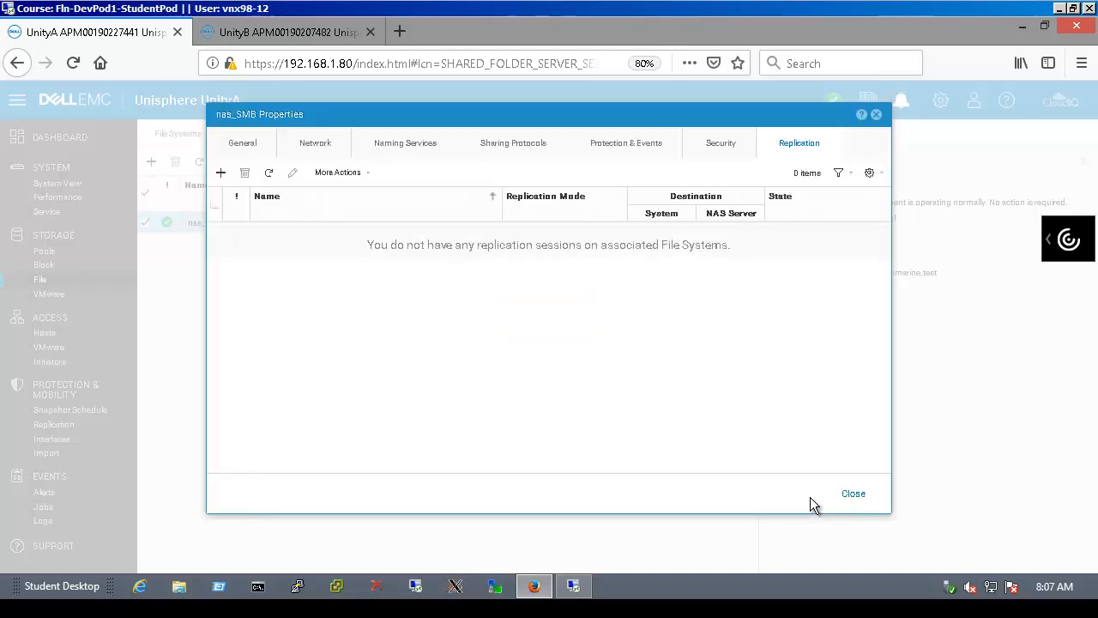
left_click(269, 174)
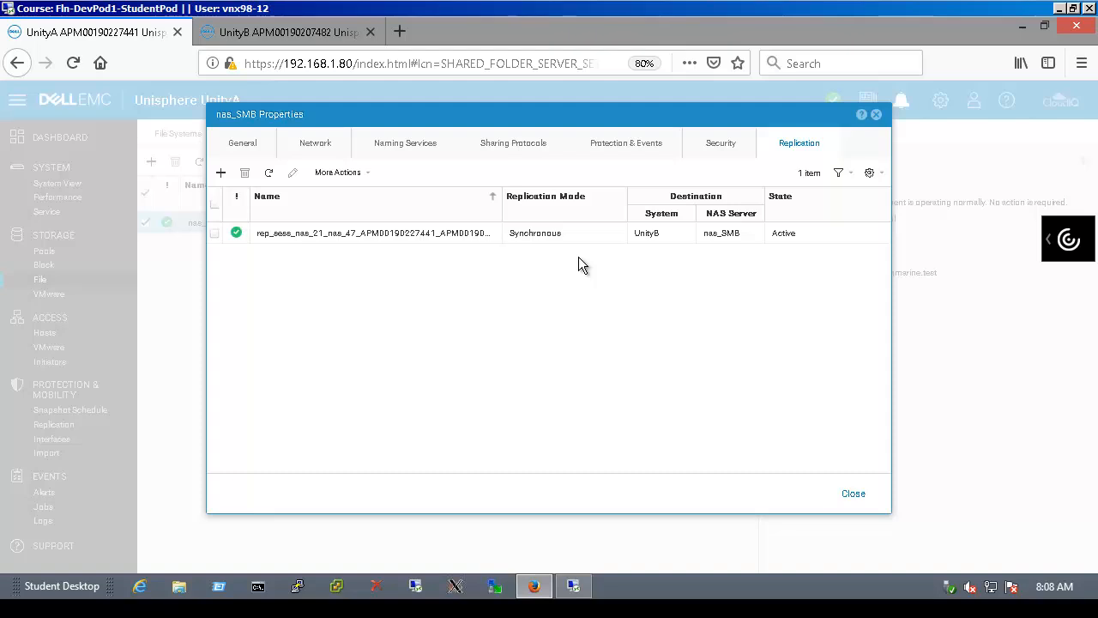
left_click(876, 115)
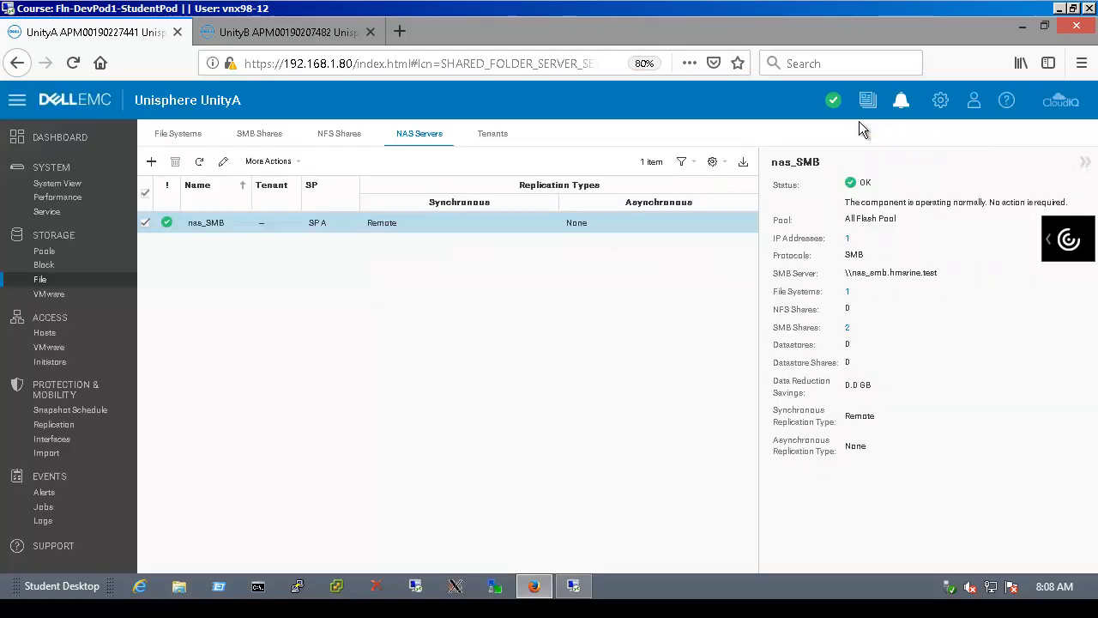
left_click(91, 434)
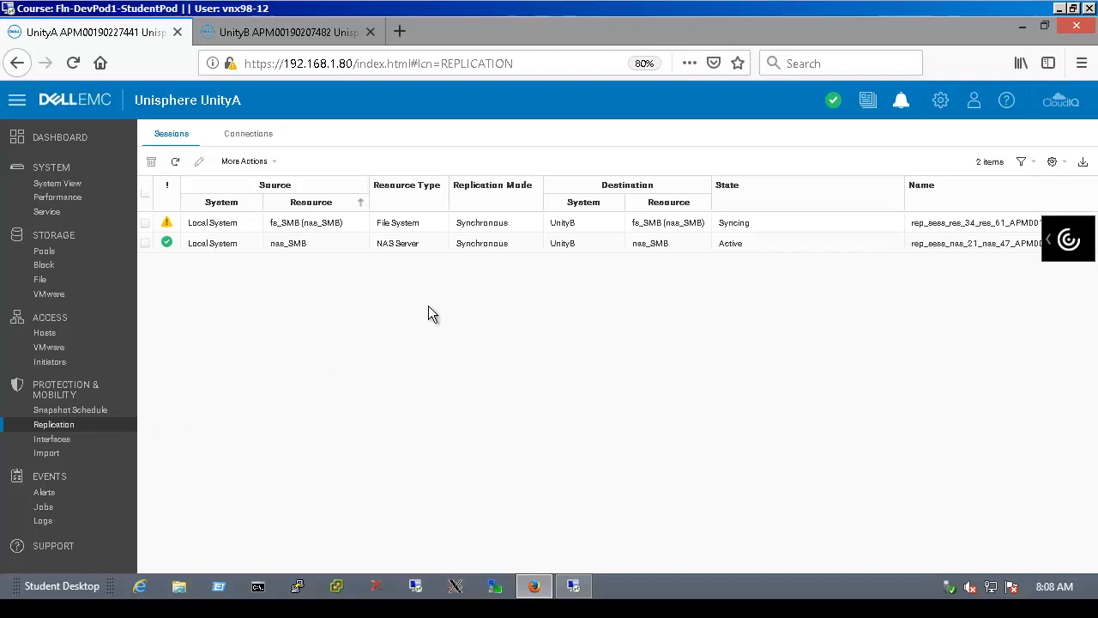
Inspect the syncing fs_SMB replication session's details on UnityA, then refresh the sessions list
double_click(535, 224)
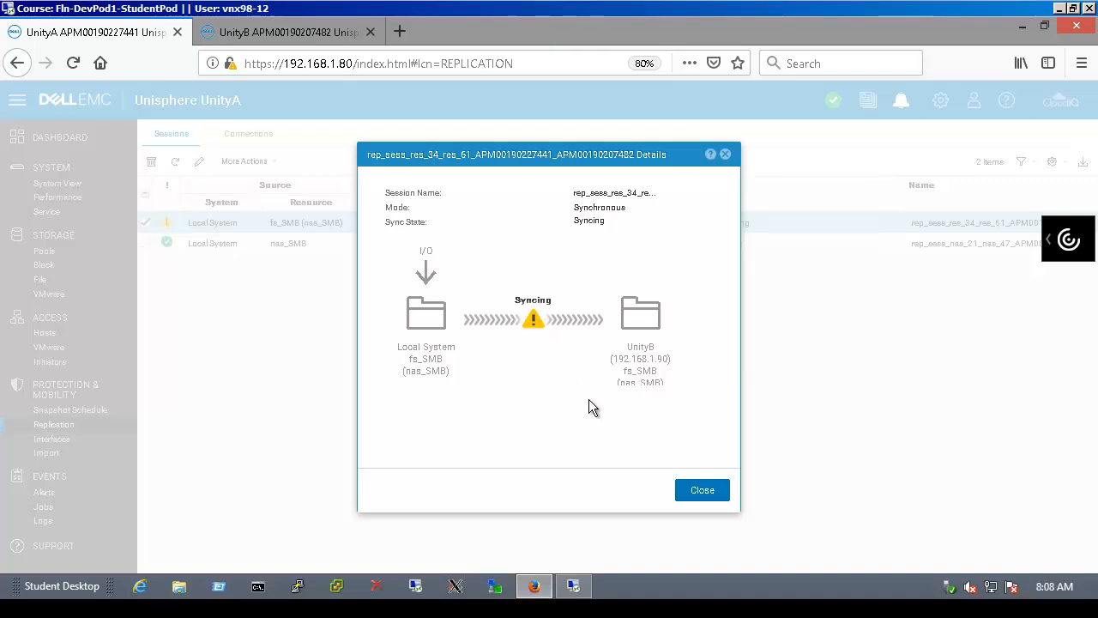
left_click(725, 494)
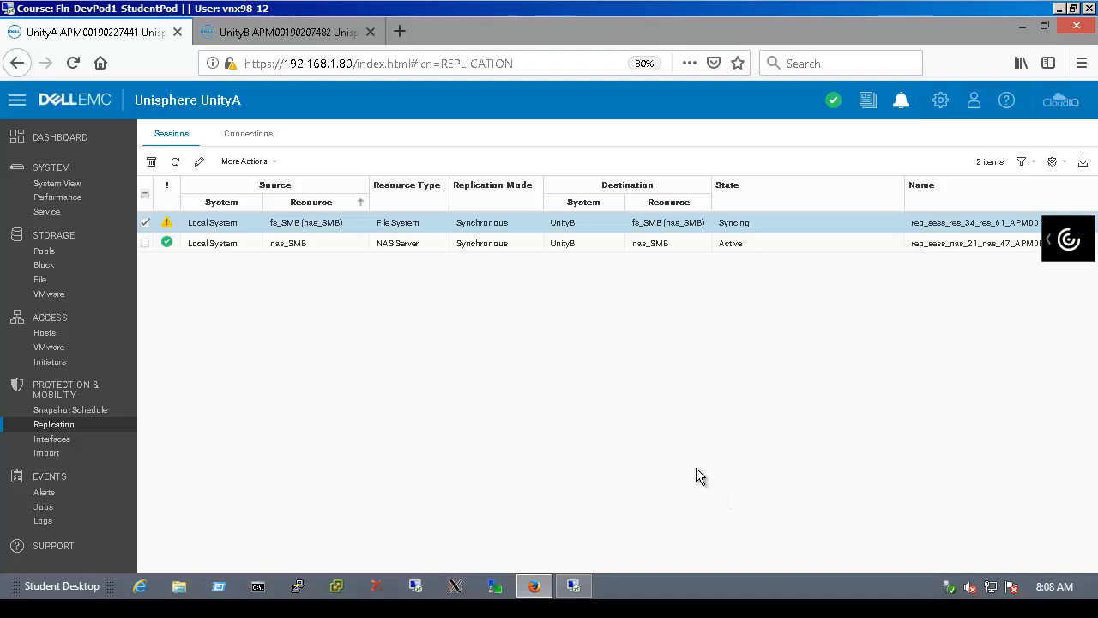
left_click(175, 161)
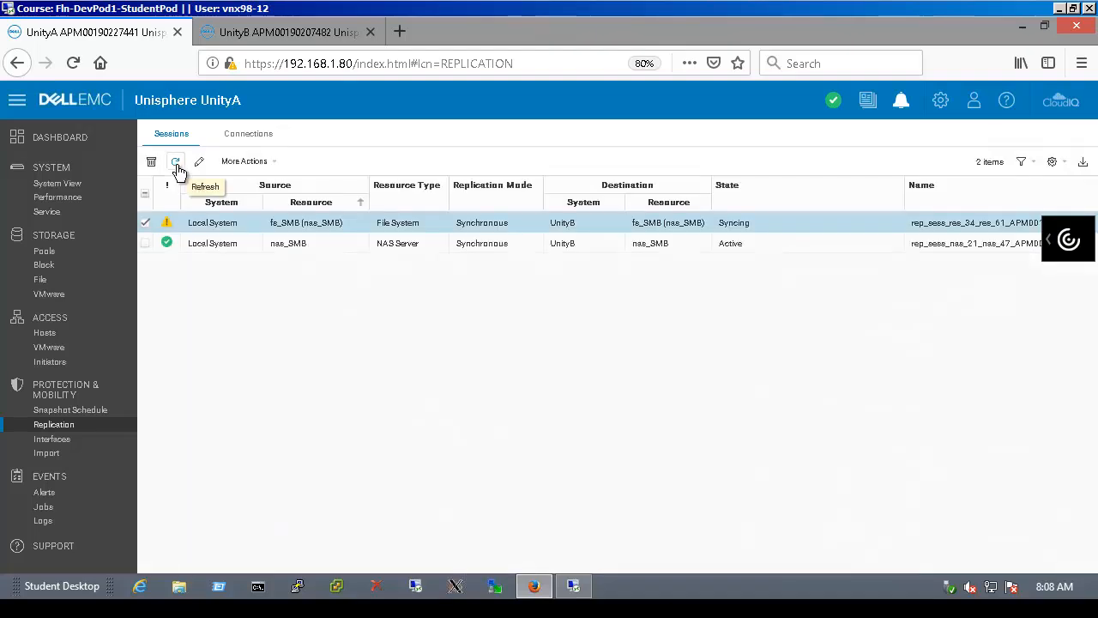
left_click(176, 163)
On UnityB, check replication sessions, then the File Systems, SMB Shares and NAS Servers listings
left_click(323, 42)
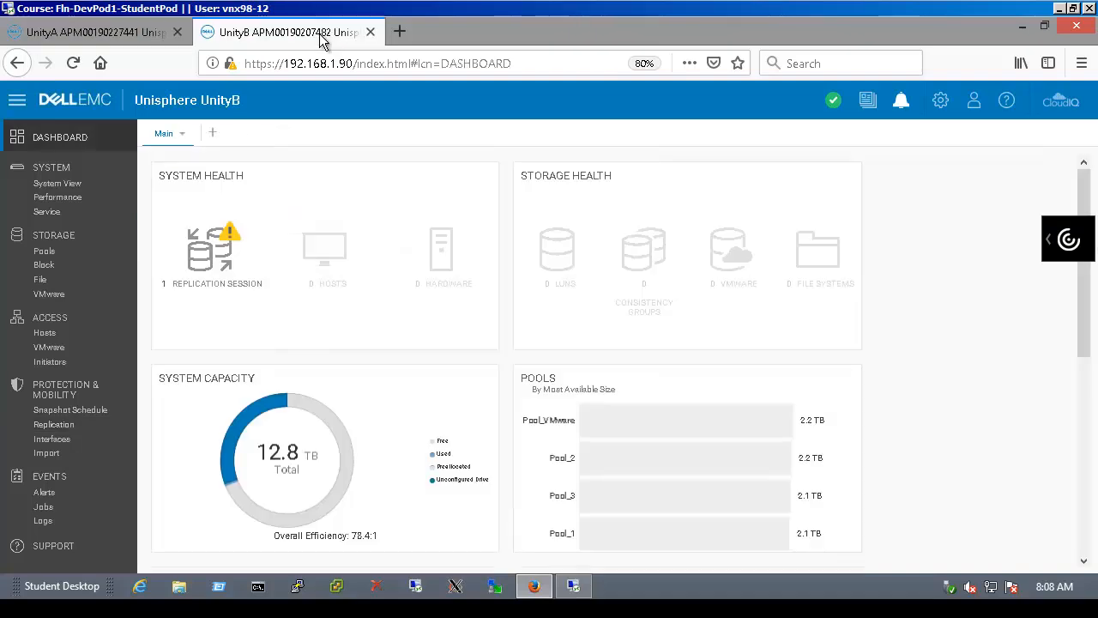
left_click(80, 427)
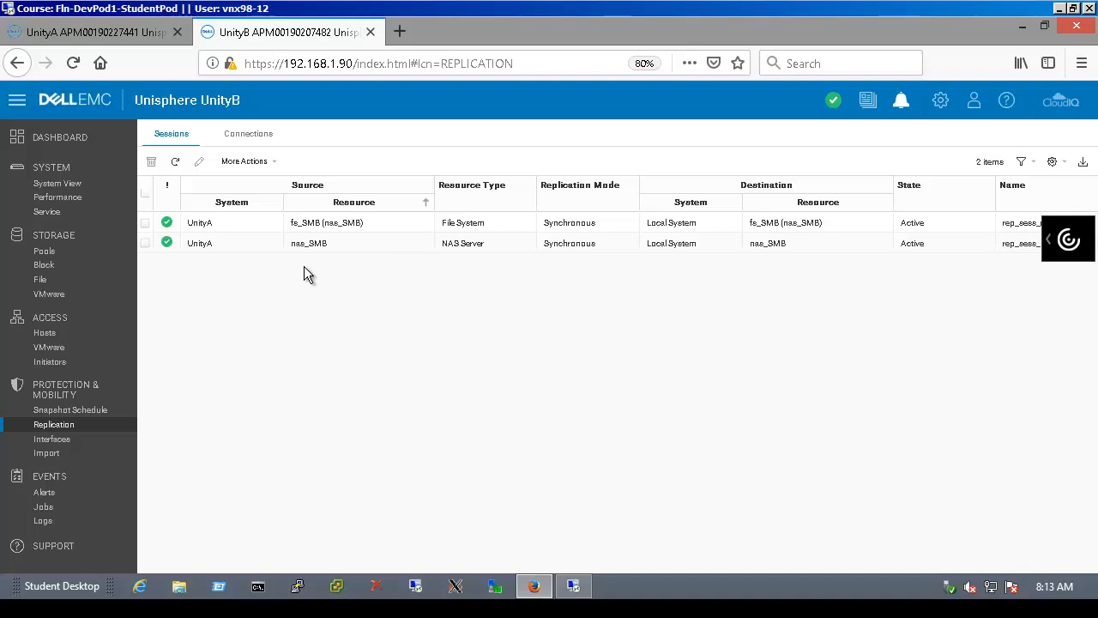
mouse_move(169, 231)
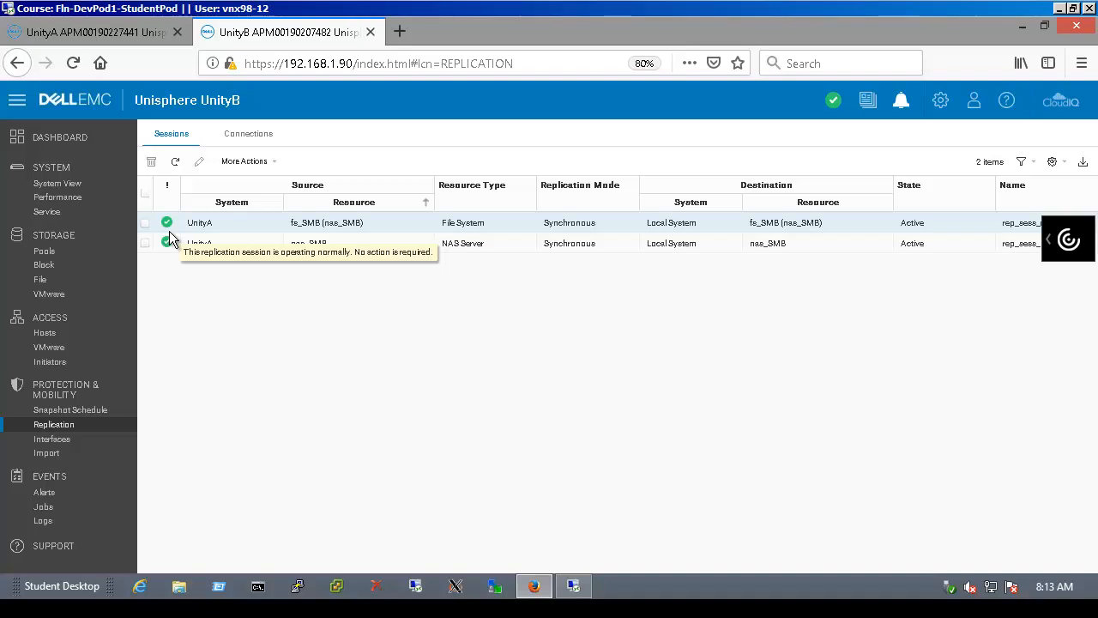
left_click(61, 282)
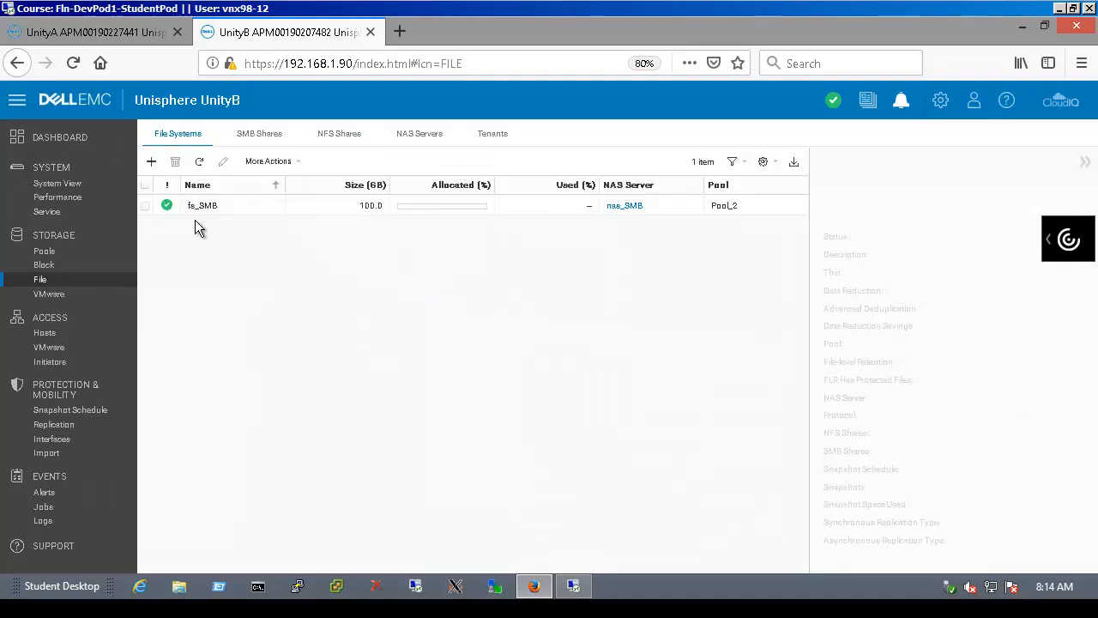
left_click(279, 143)
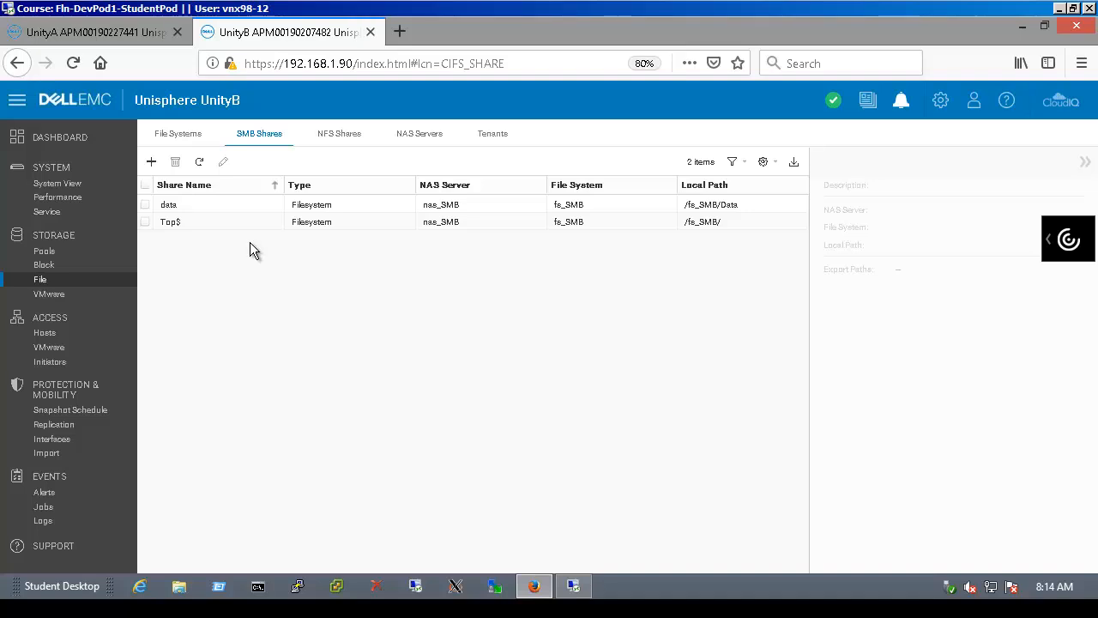
left_click(418, 137)
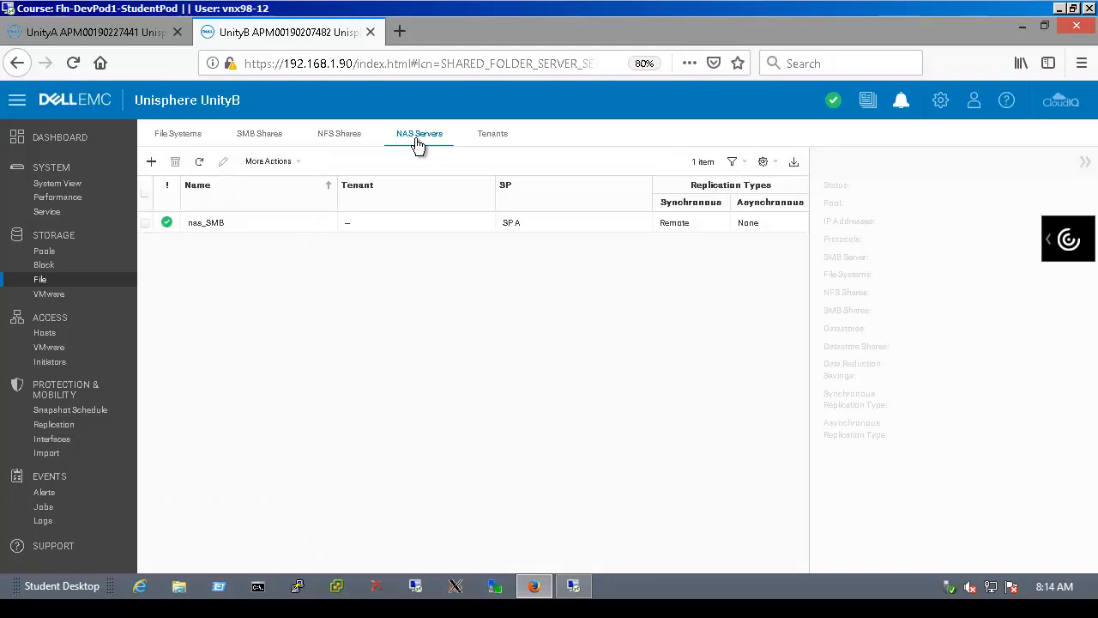
Open nas_SMB's network interfaces on UnityB and start editing the 192.168.64.225 interface
double_click(263, 226)
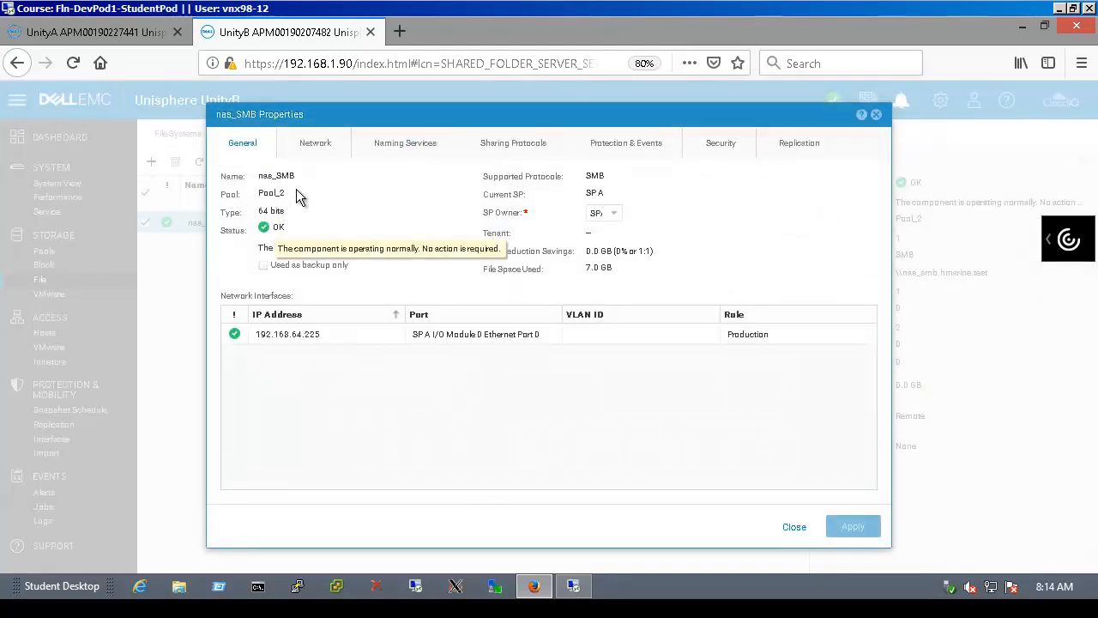
left_click(332, 155)
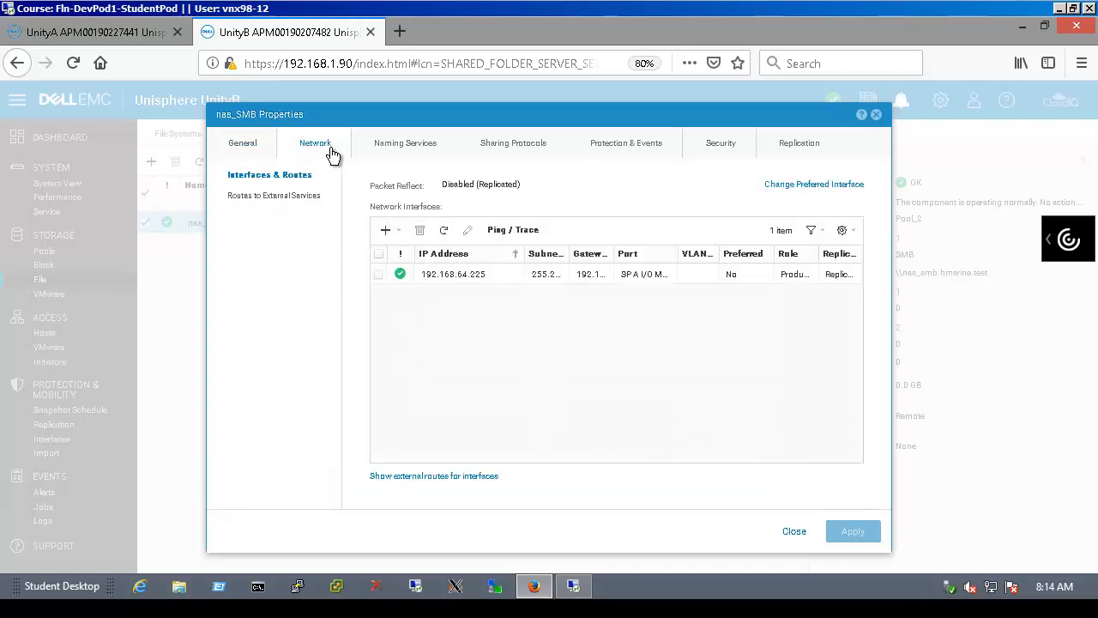
left_click(400, 275)
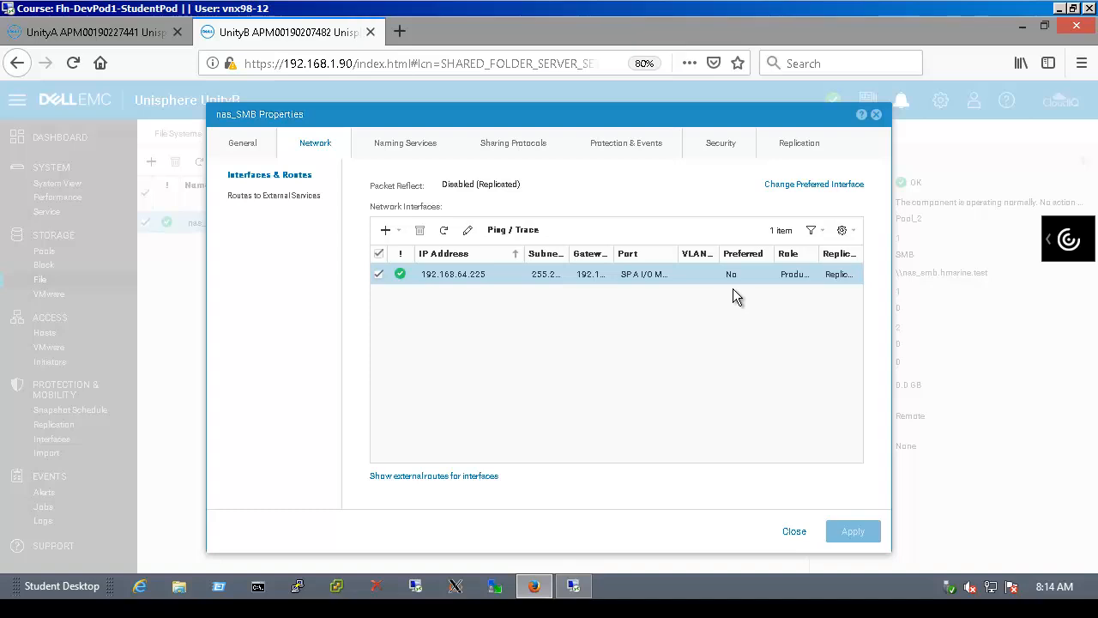
left_click(468, 232)
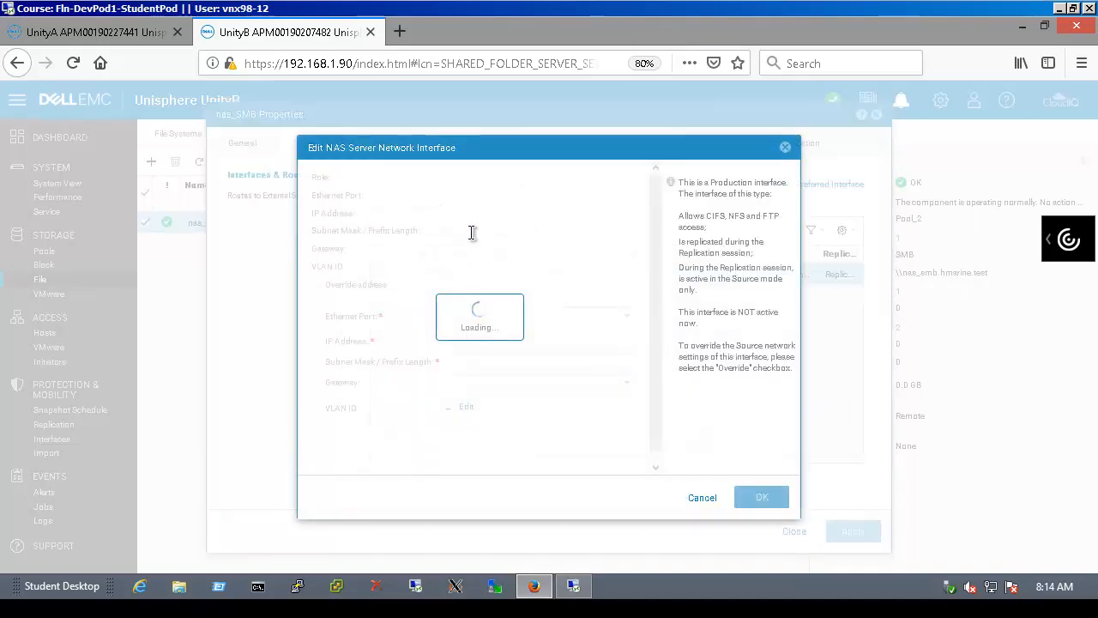
Override the address to 192.168.65.225, mask 255.255.255.0, gateway 192.168.65.254, and confirm
left_click(317, 285)
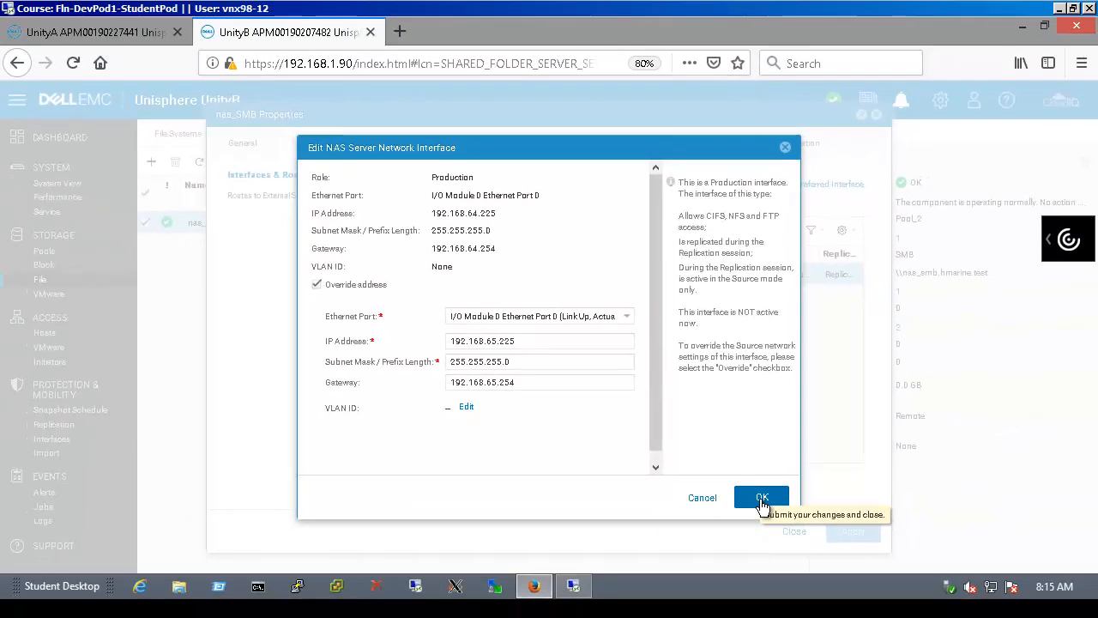
left_click(762, 501)
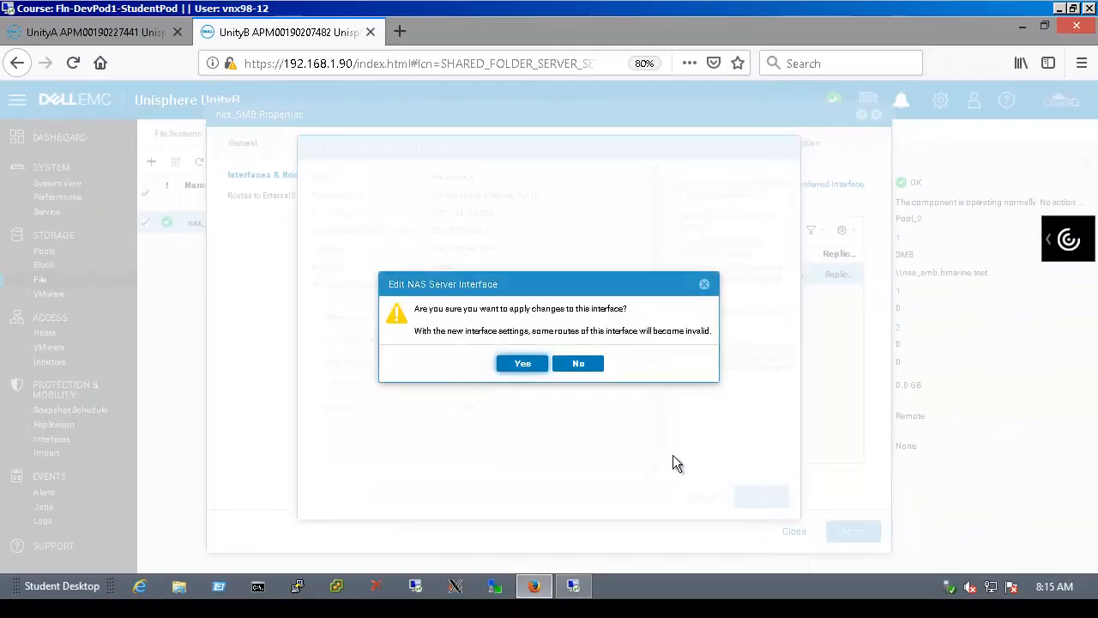
left_click(522, 364)
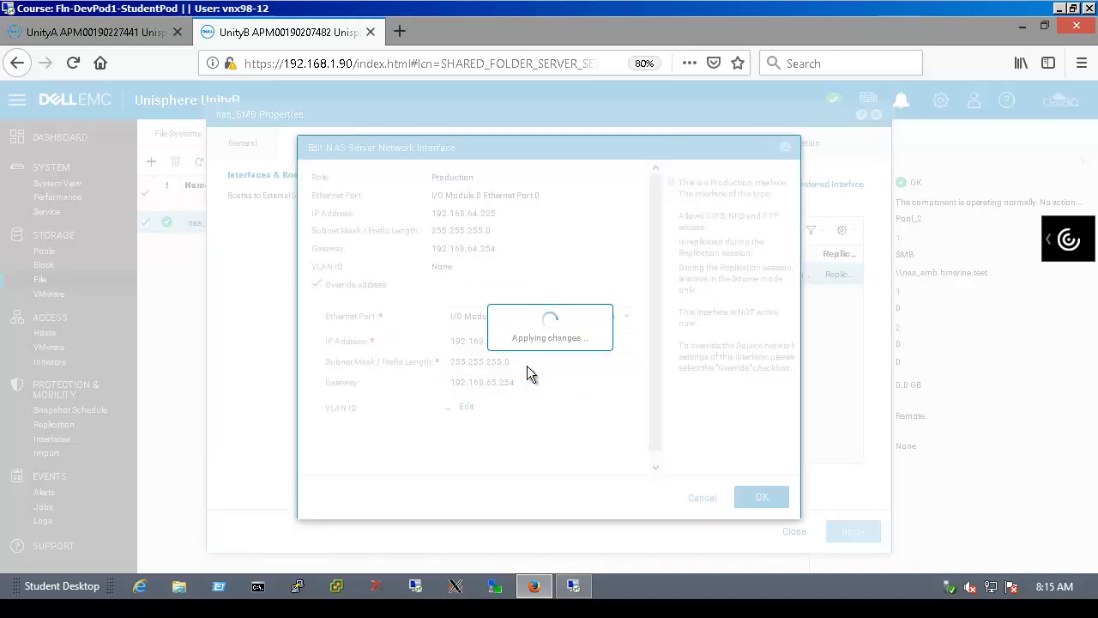
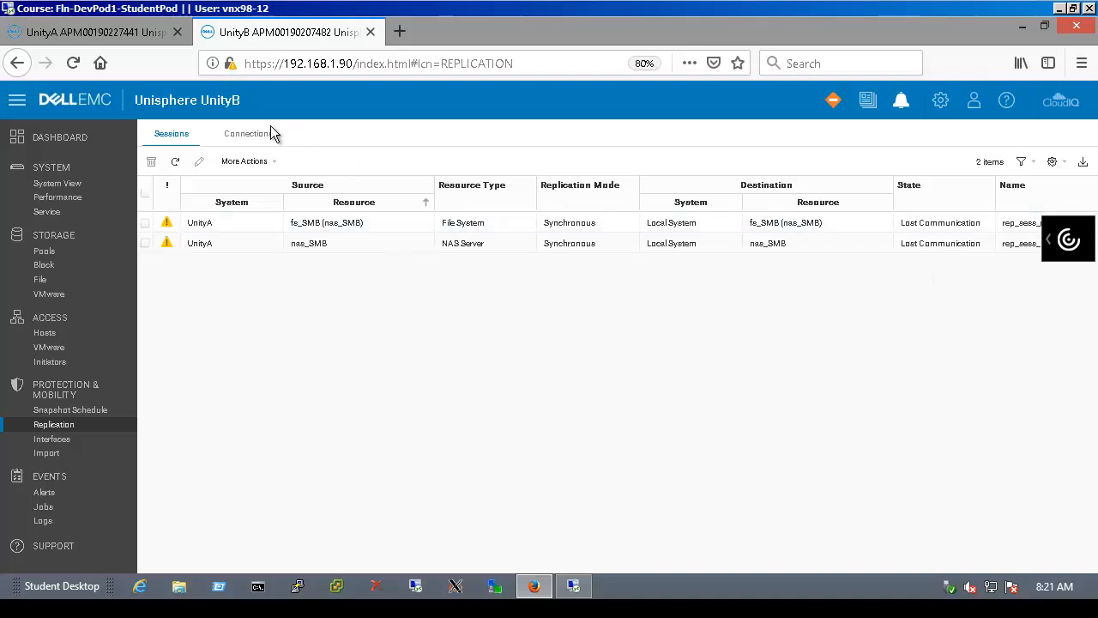
Check UnityA's replication sessions, which report a communication error, then switch to win12B's remote desktop
left_click(127, 35)
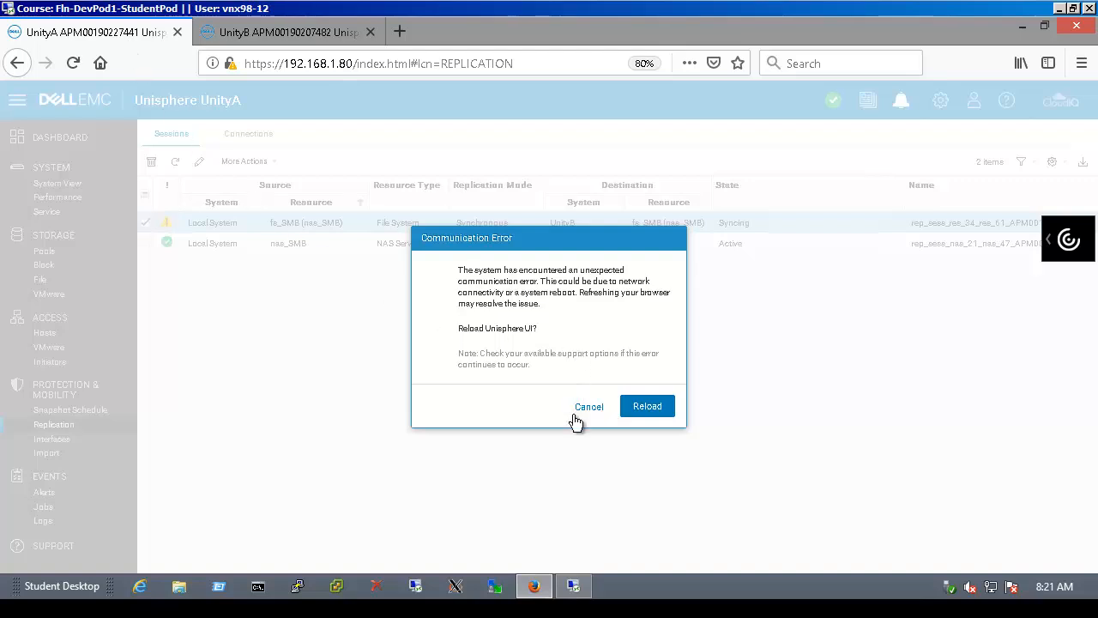
left_click(571, 586)
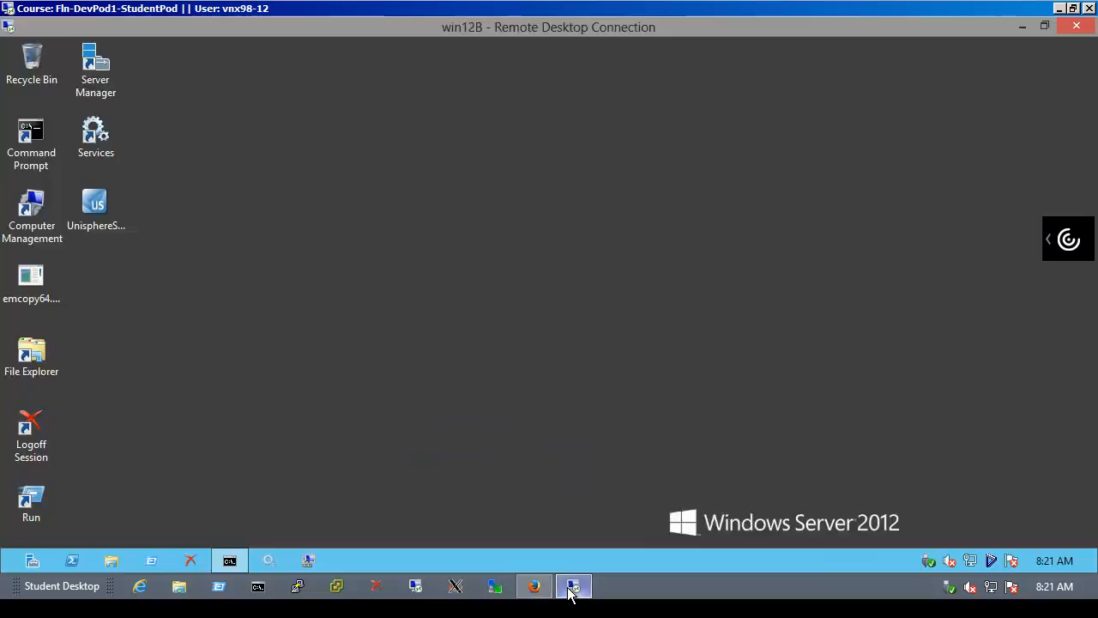
Try opening \\nas_smb\data from Run, which fails with a Network Error
left_click(151, 560)
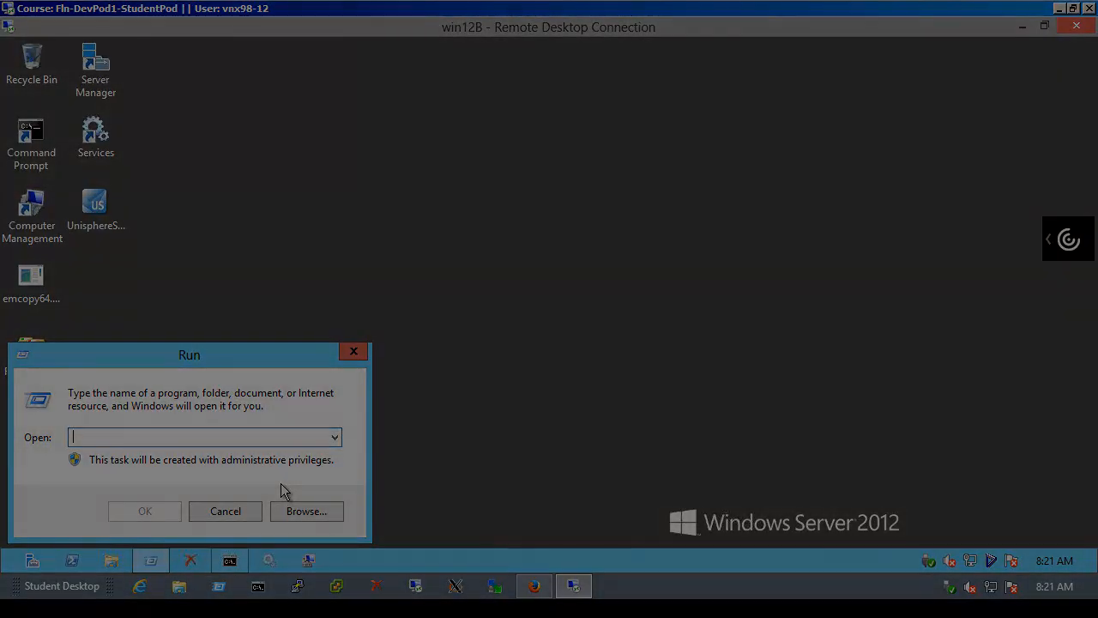
type("\\nas_smb\\data")
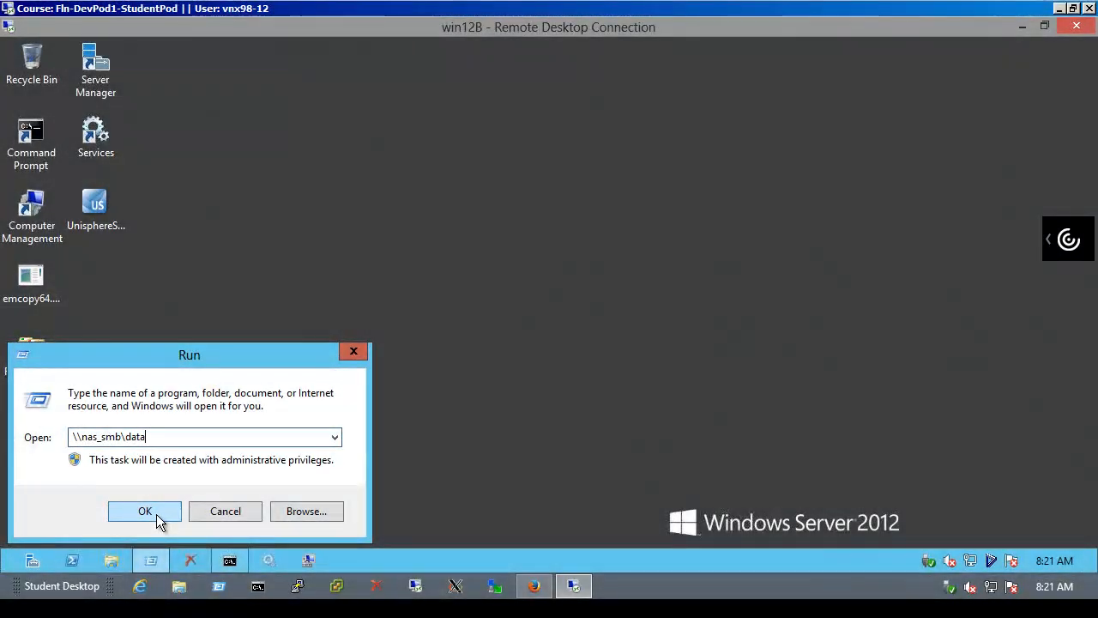
left_click(146, 511)
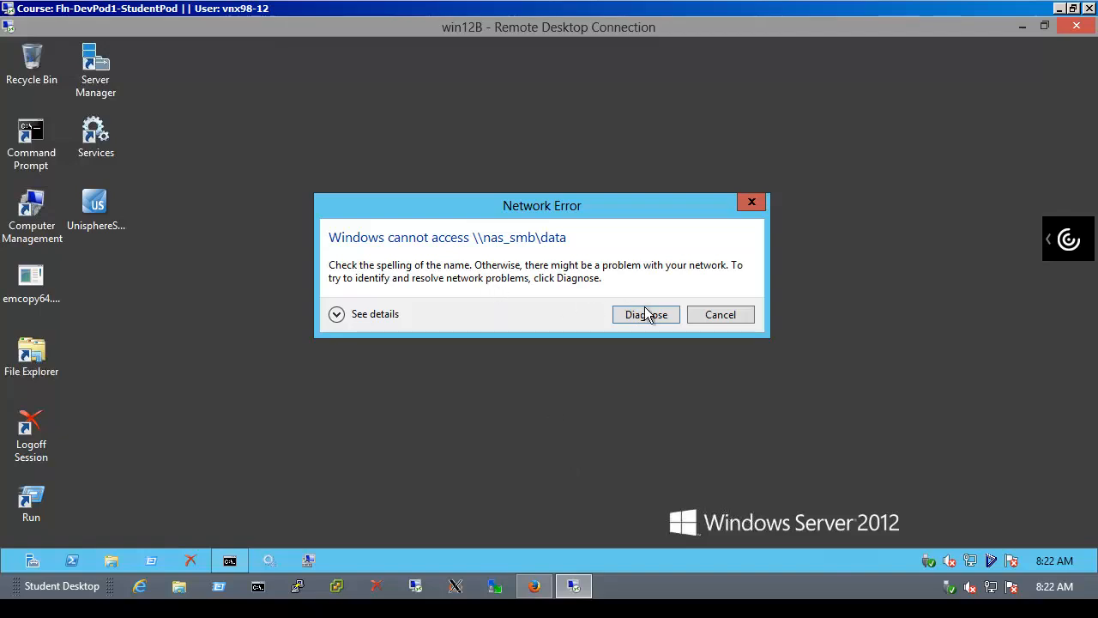
left_click(721, 314)
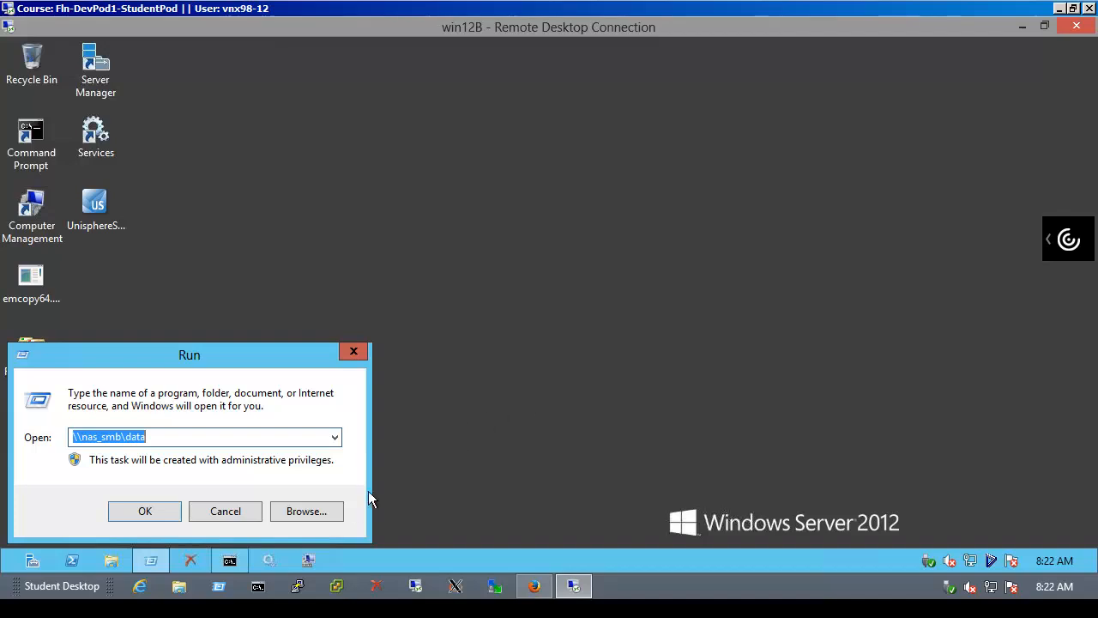
left_click(250, 513)
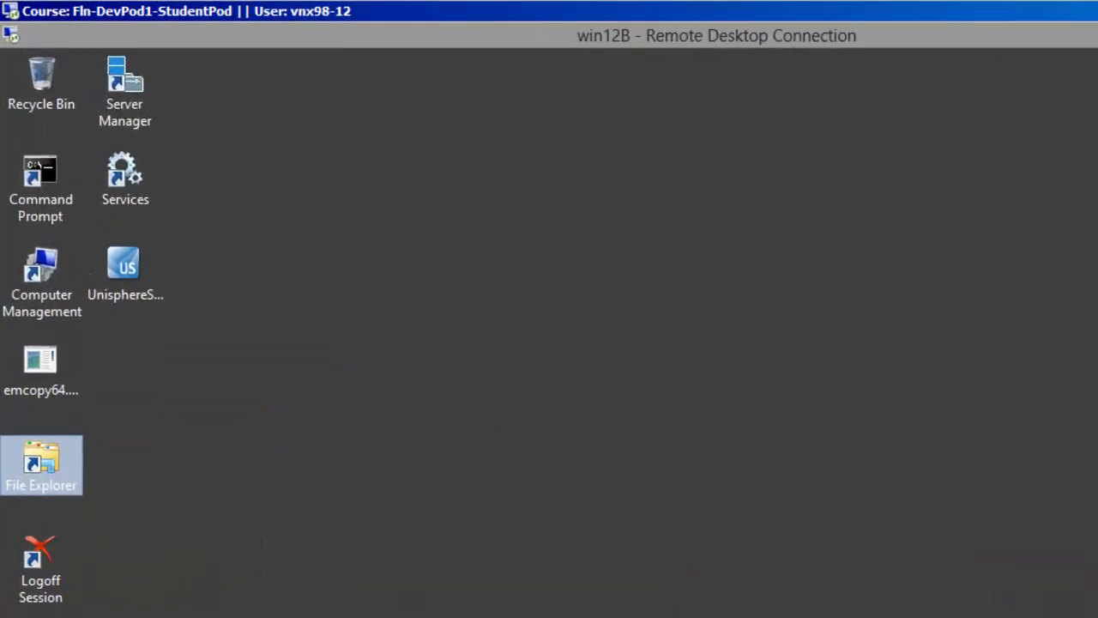
Ping 192.168.64.225 from Command Prompt, getting 100% loss, then clear the console
left_click(230, 560)
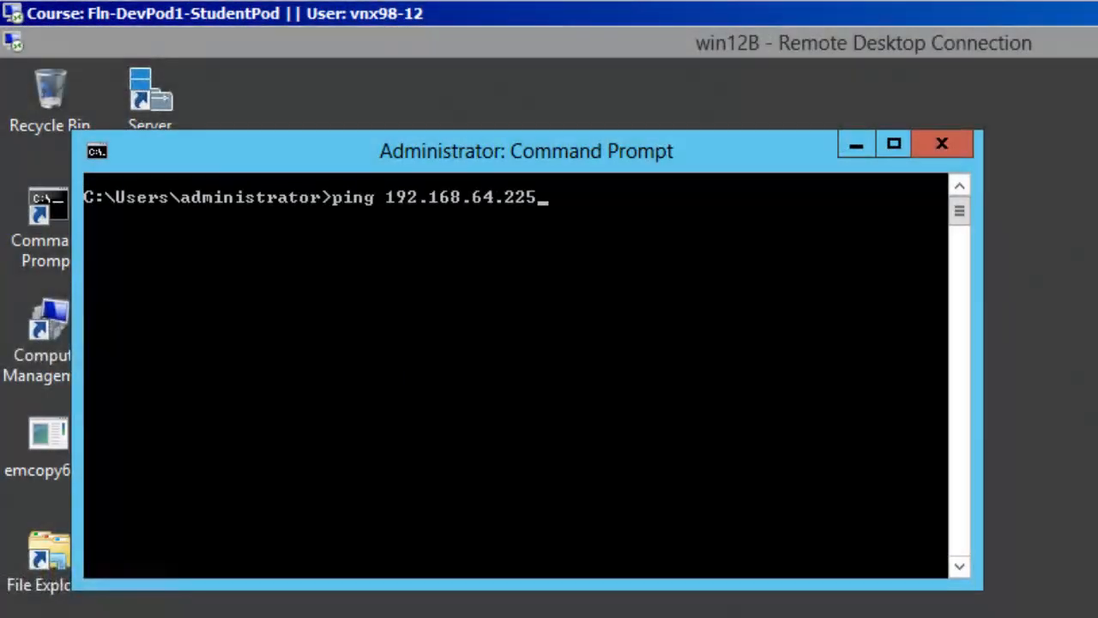
key("Return")
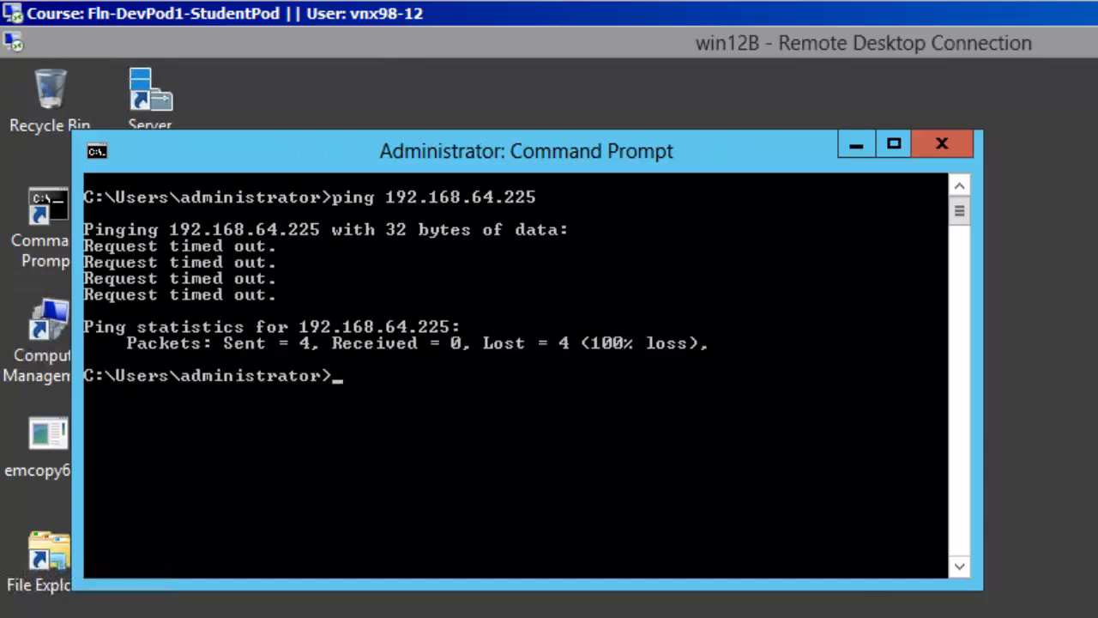
type("cls")
key("Return")
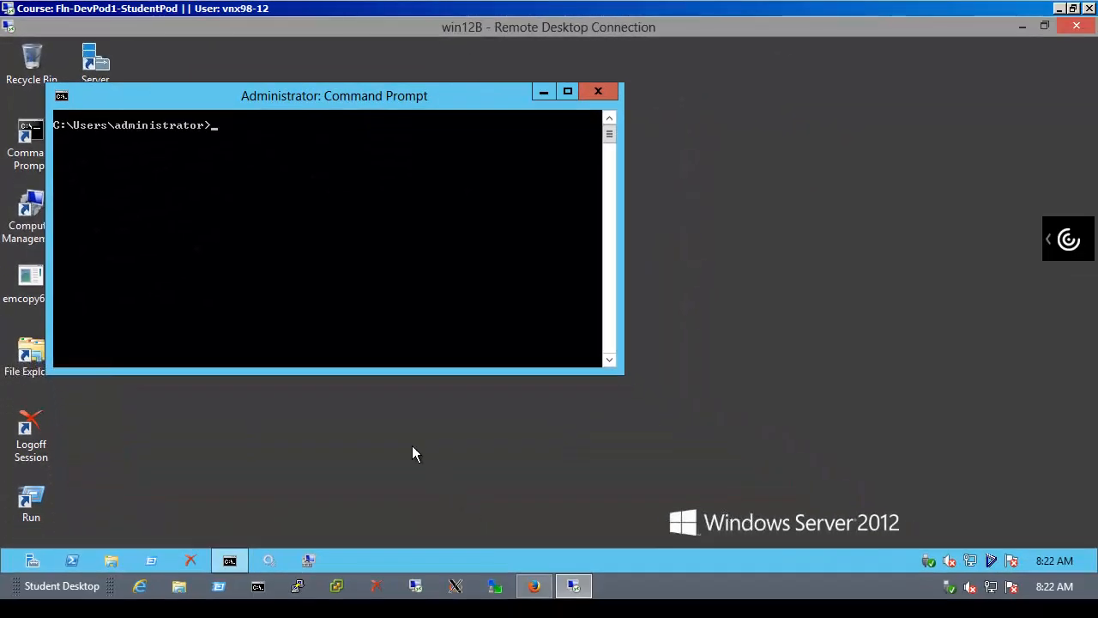
Dismiss UnityA's communication error, then fail over the nas_SMB session on UnityB and refresh to see Failed Over
left_click(534, 586)
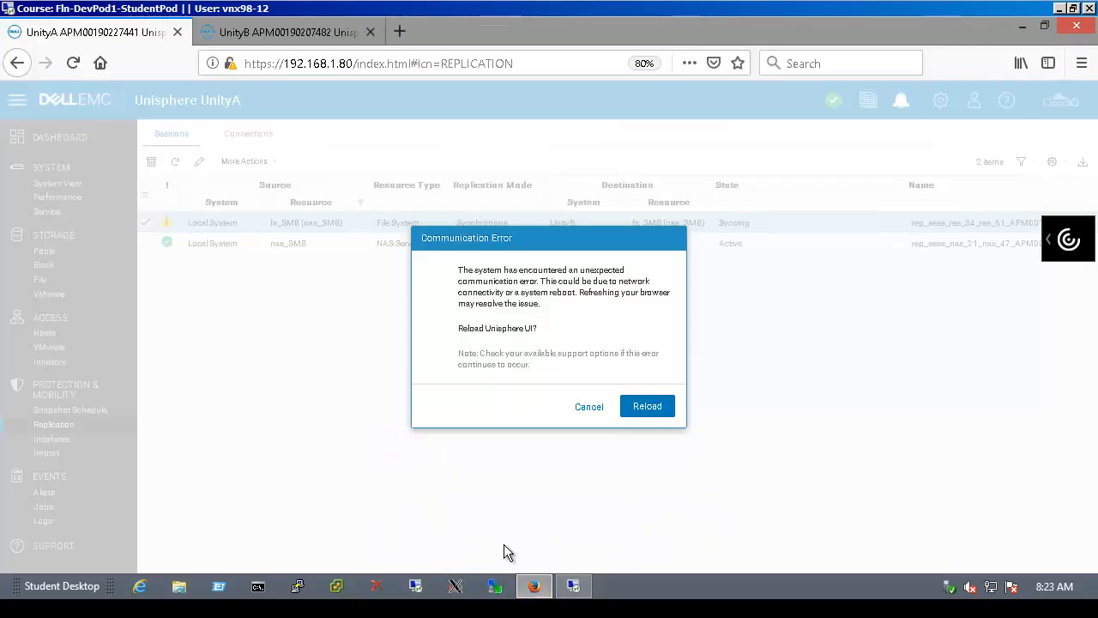
left_click(588, 405)
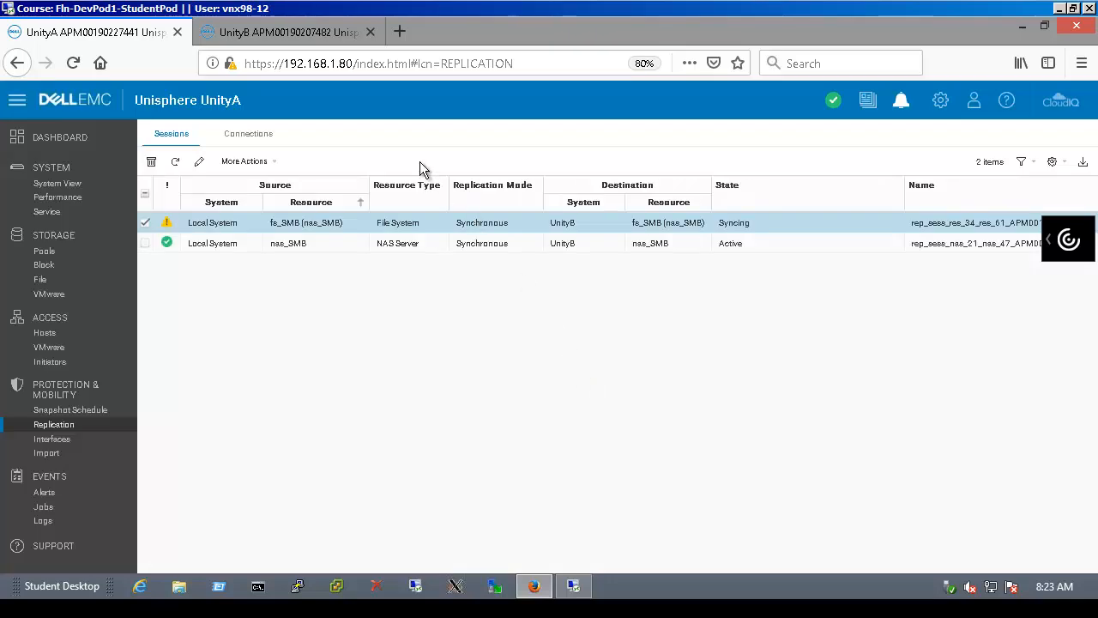
left_click(290, 35)
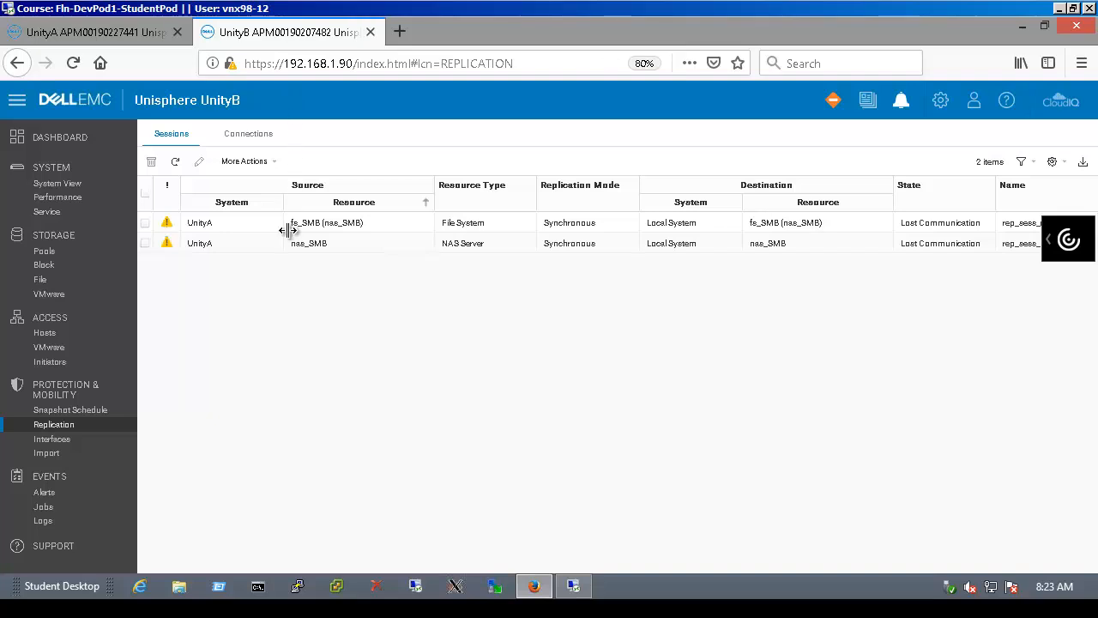
left_click(257, 246)
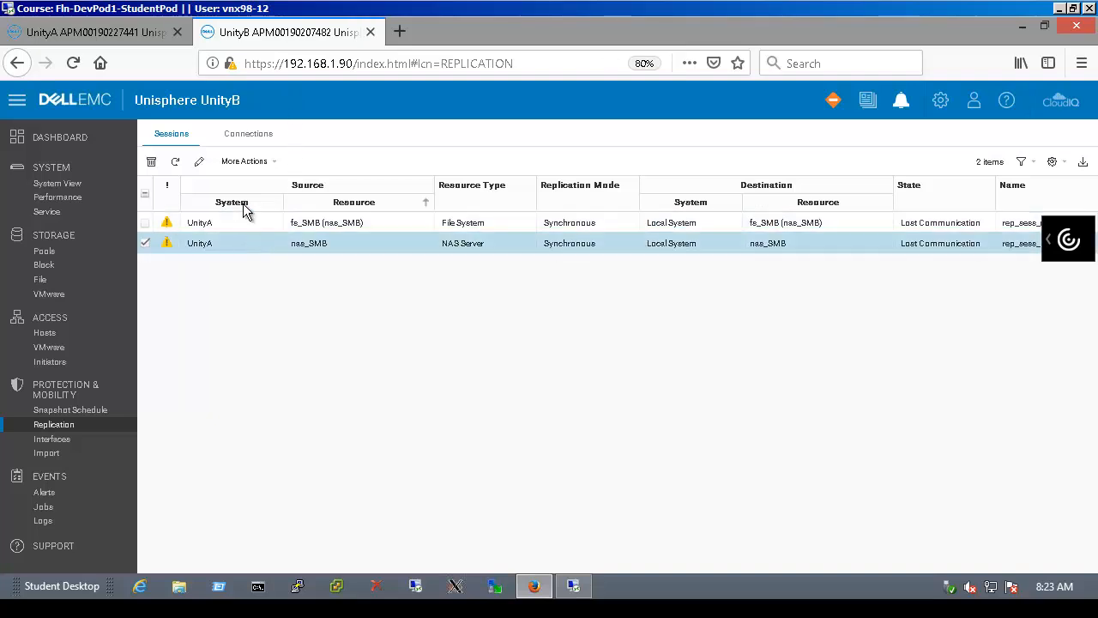
left_click(244, 163)
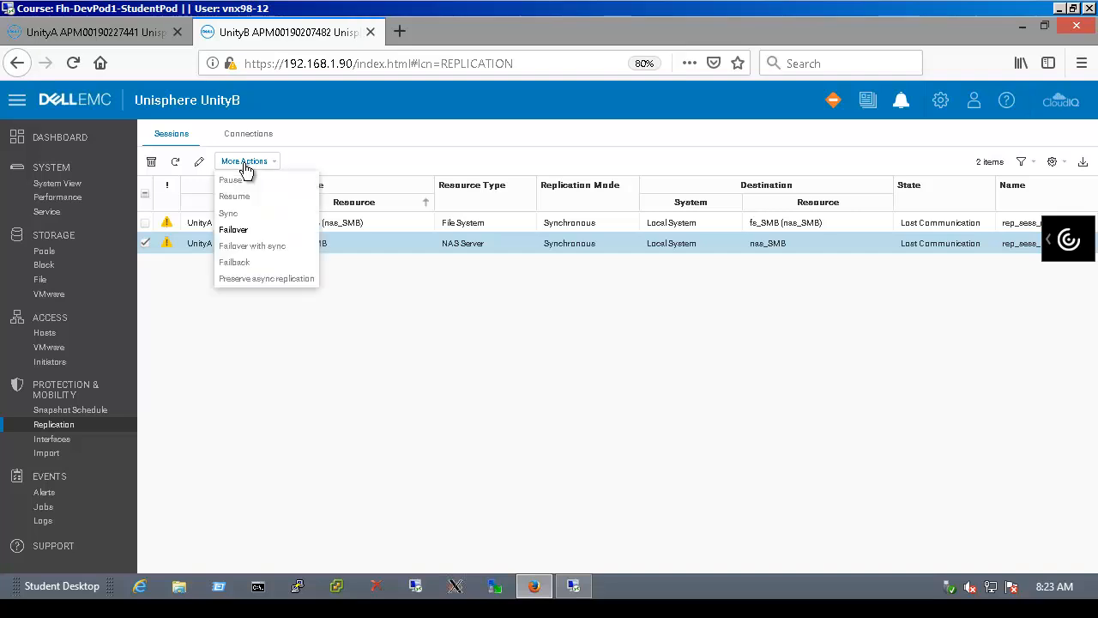
left_click(251, 233)
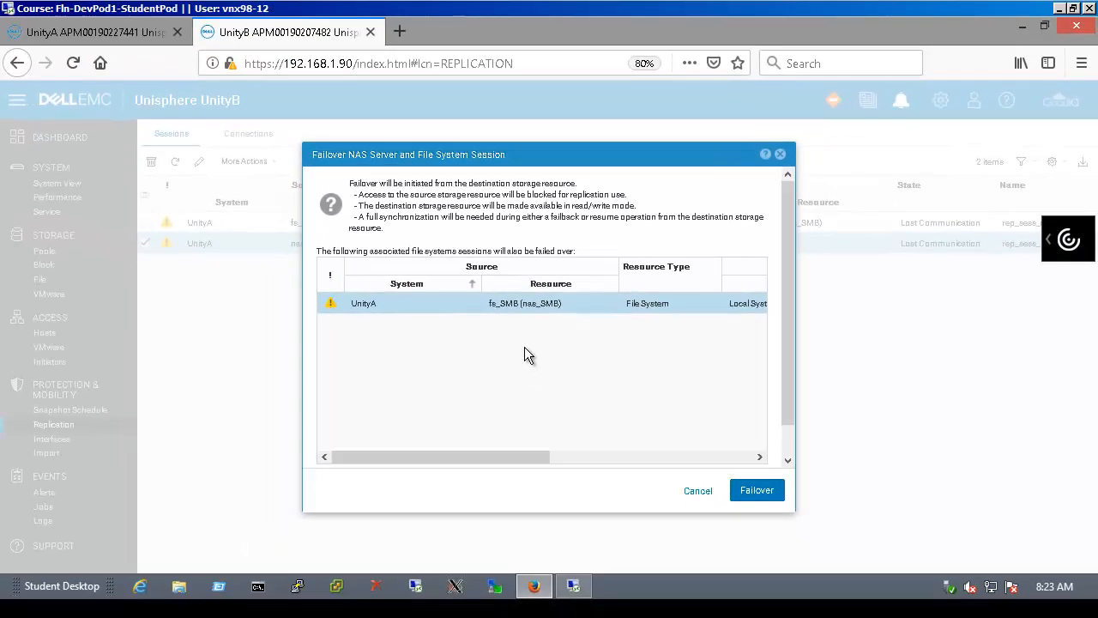
left_click(758, 490)
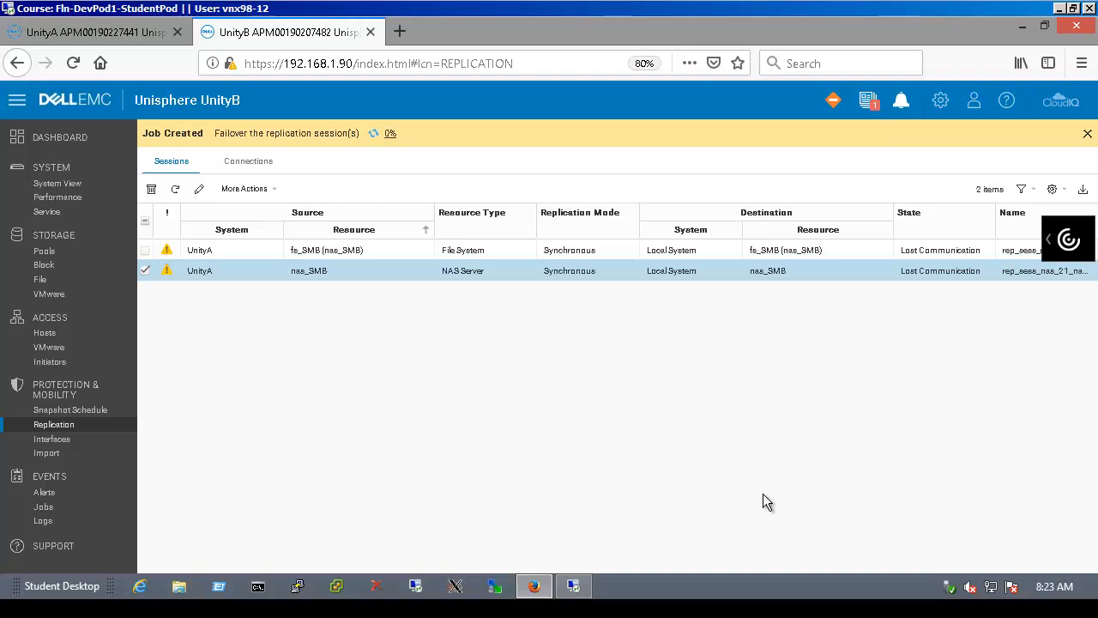
left_click(172, 190)
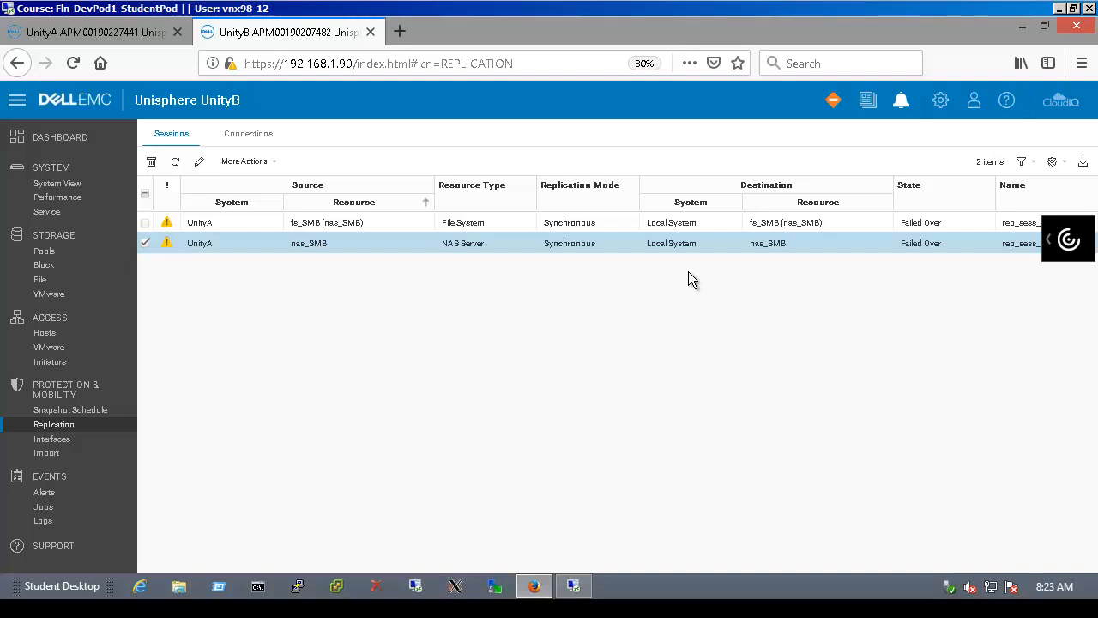
Ping 192.168.65.225 successfully from win12B, clear the console, and bring up Run for the share
left_click(573, 586)
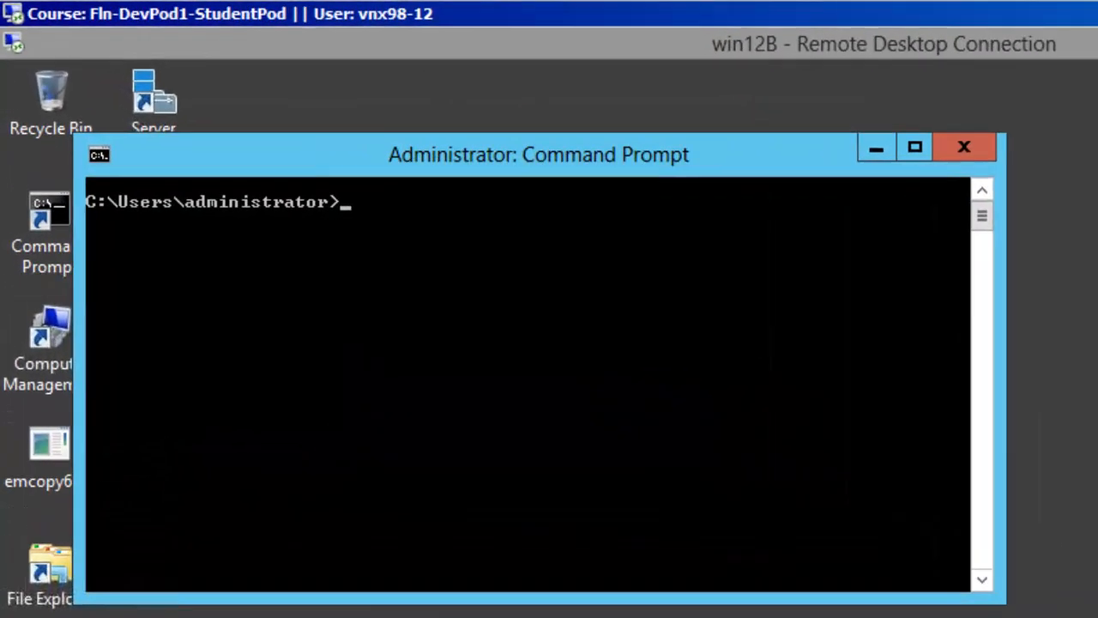
type("ping 192.168.65.225")
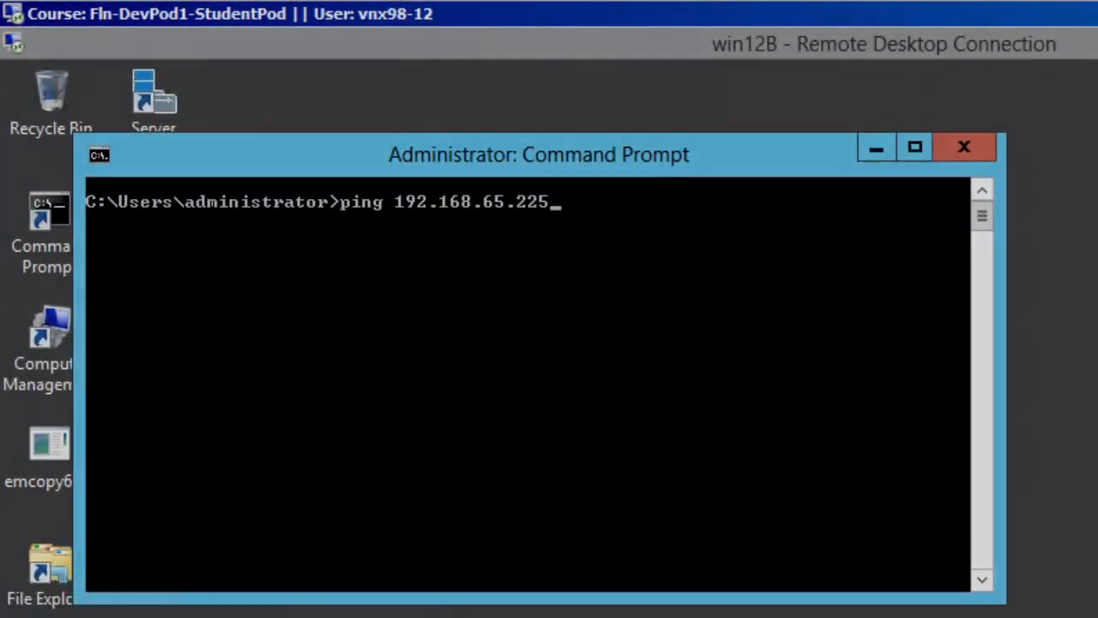
key("Return")
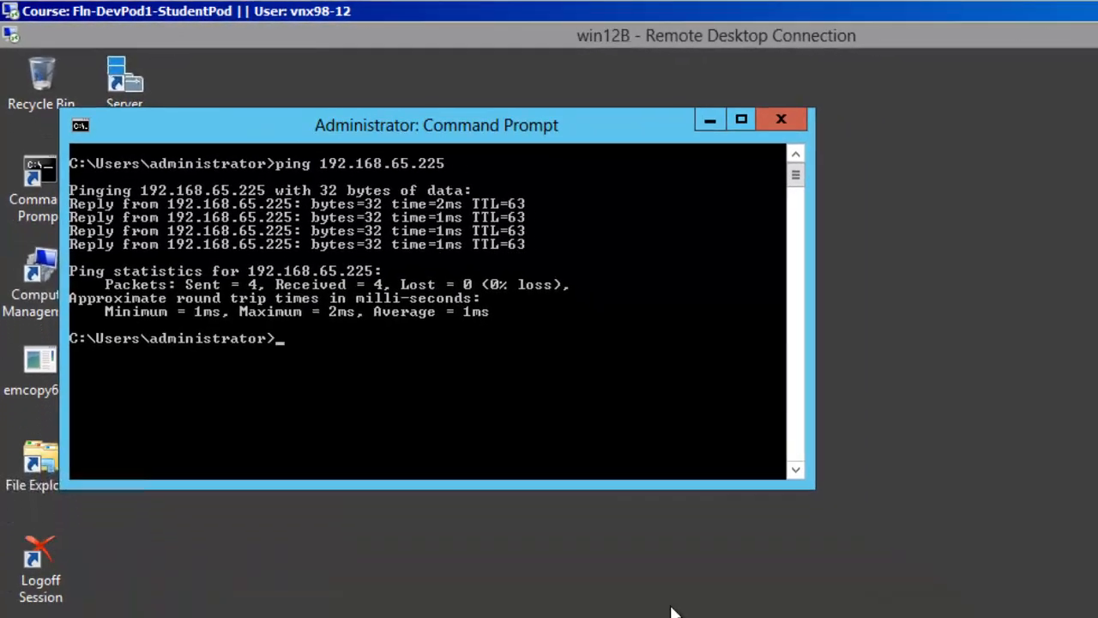
type("cls")
key("Return")
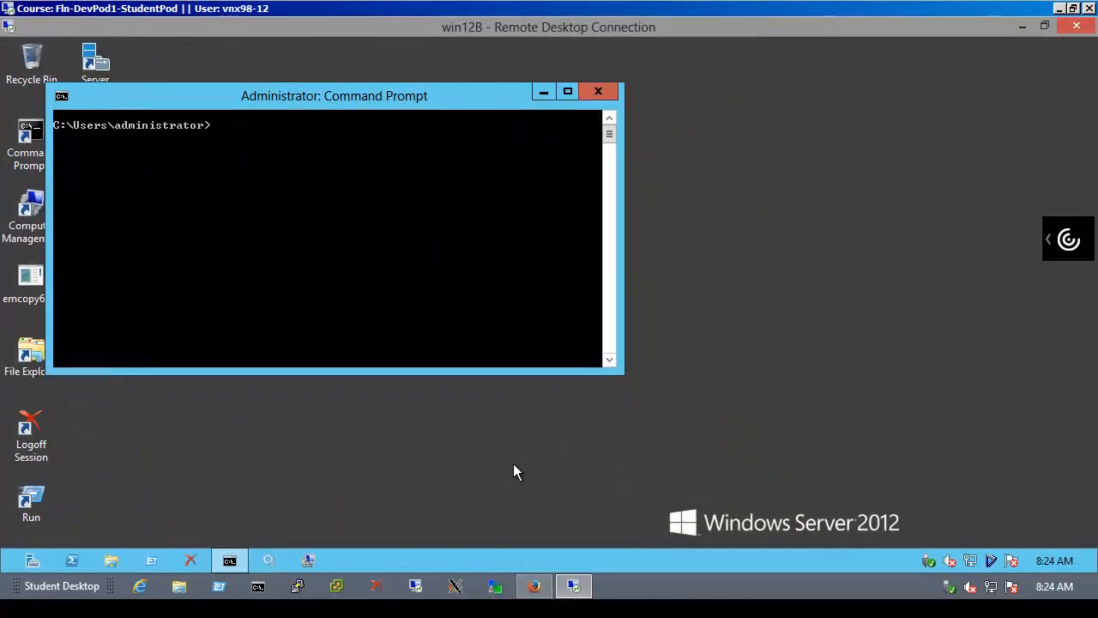
left_click(543, 92)
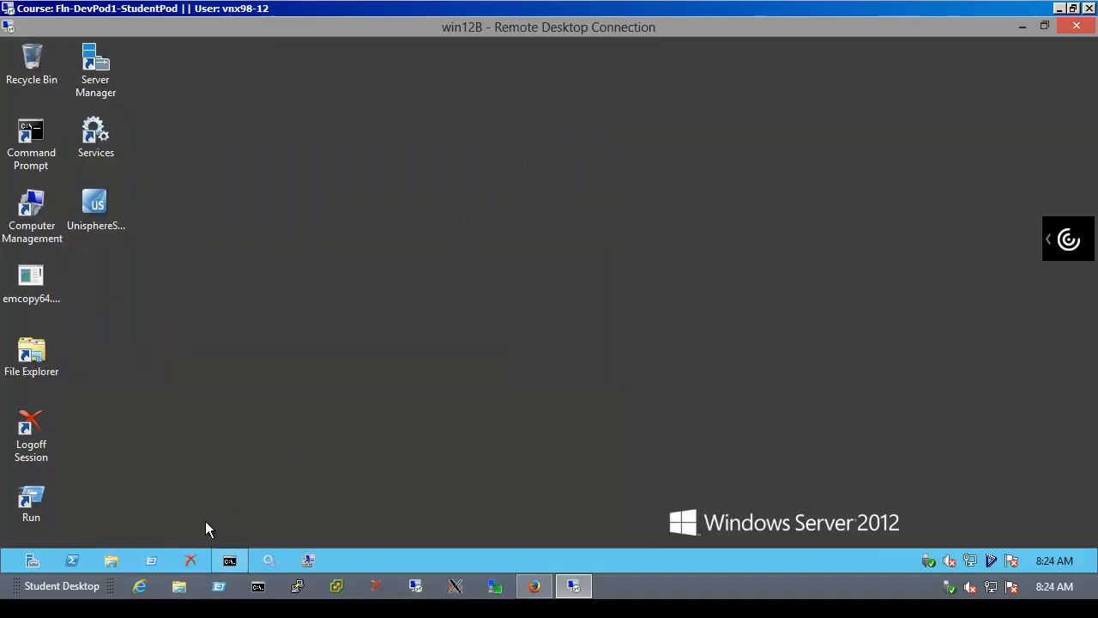
left_click(151, 562)
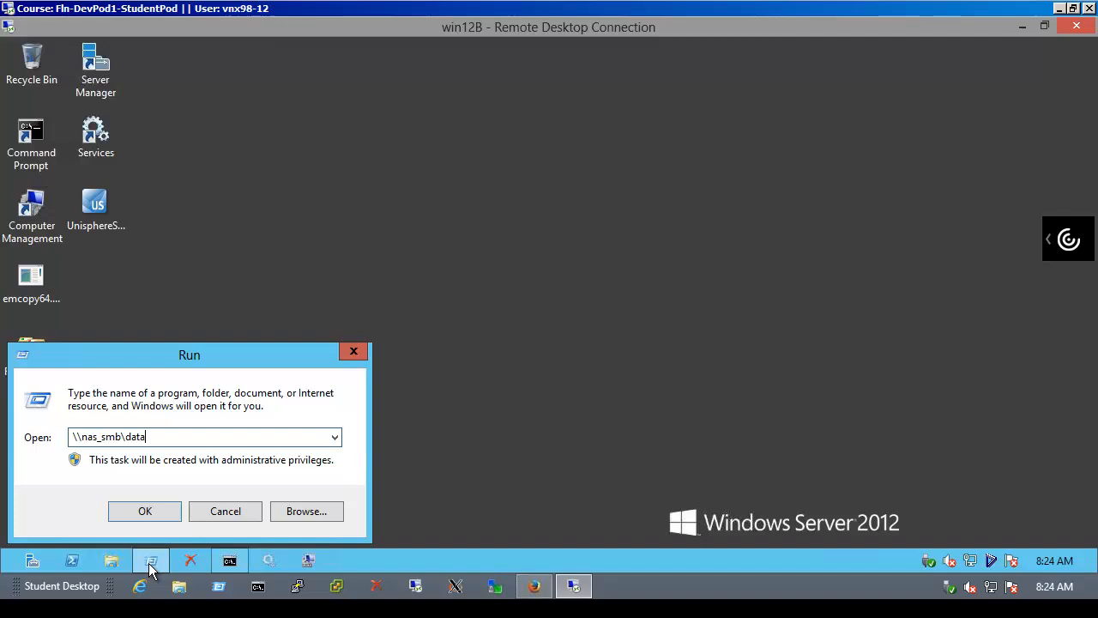
Open \\nas_smb\data and New Text Document.txt in Notepad, then close and save the file
key("Return")
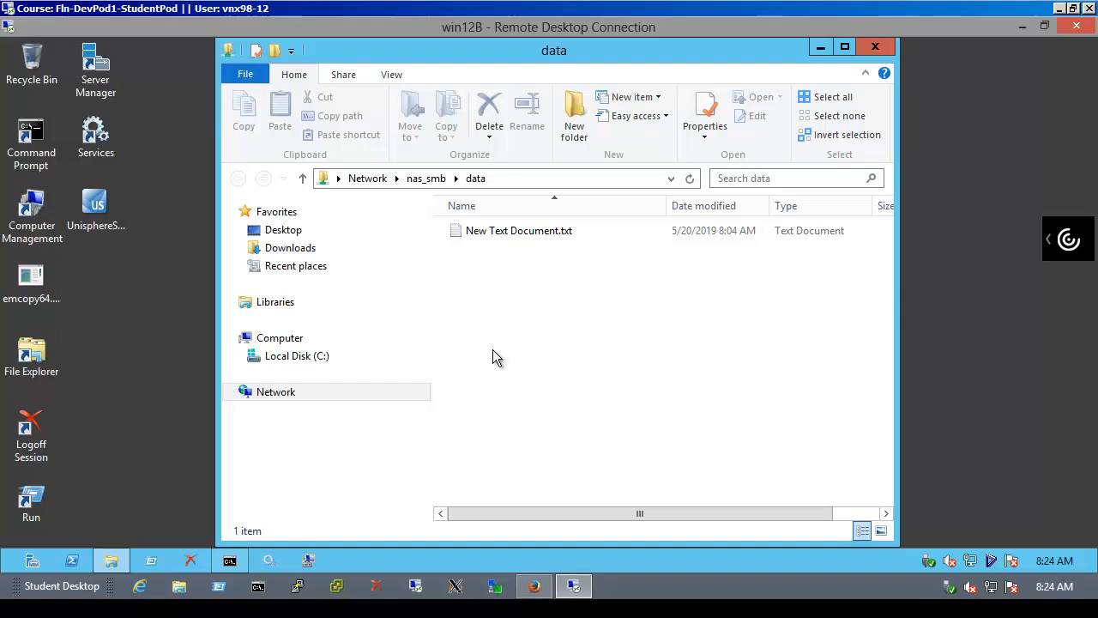
double_click(537, 231)
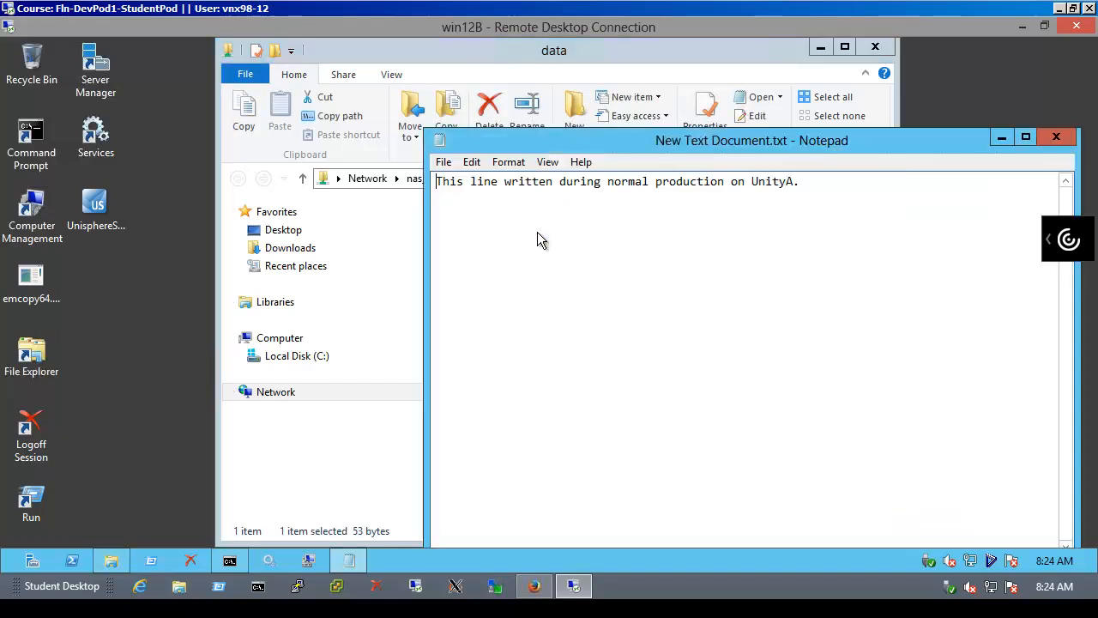
left_click(809, 181)
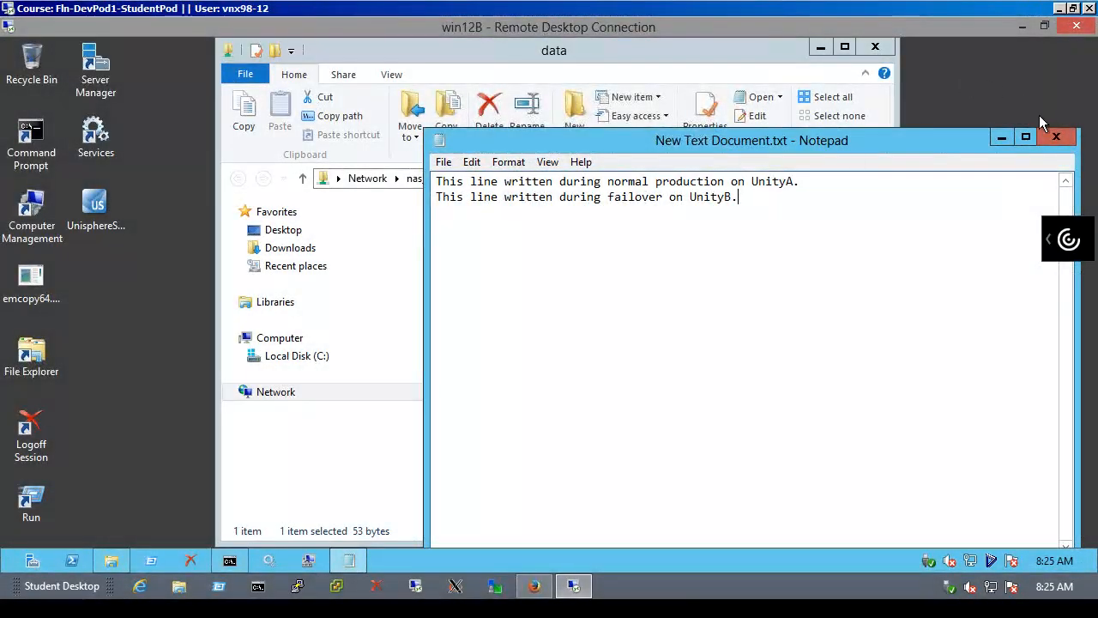
left_click(1056, 136)
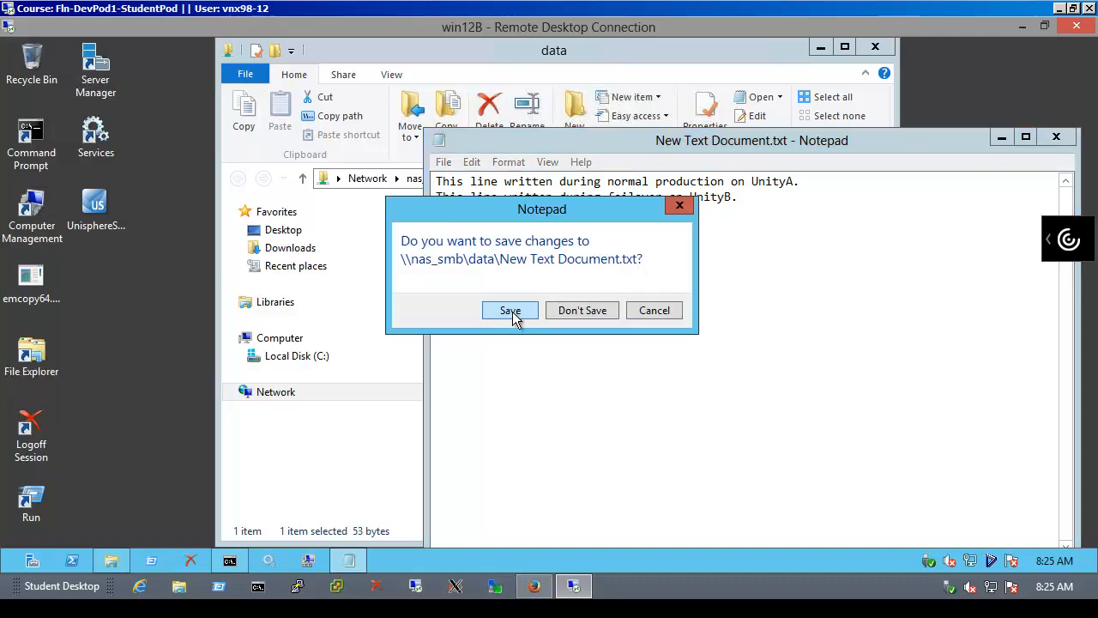
left_click(512, 310)
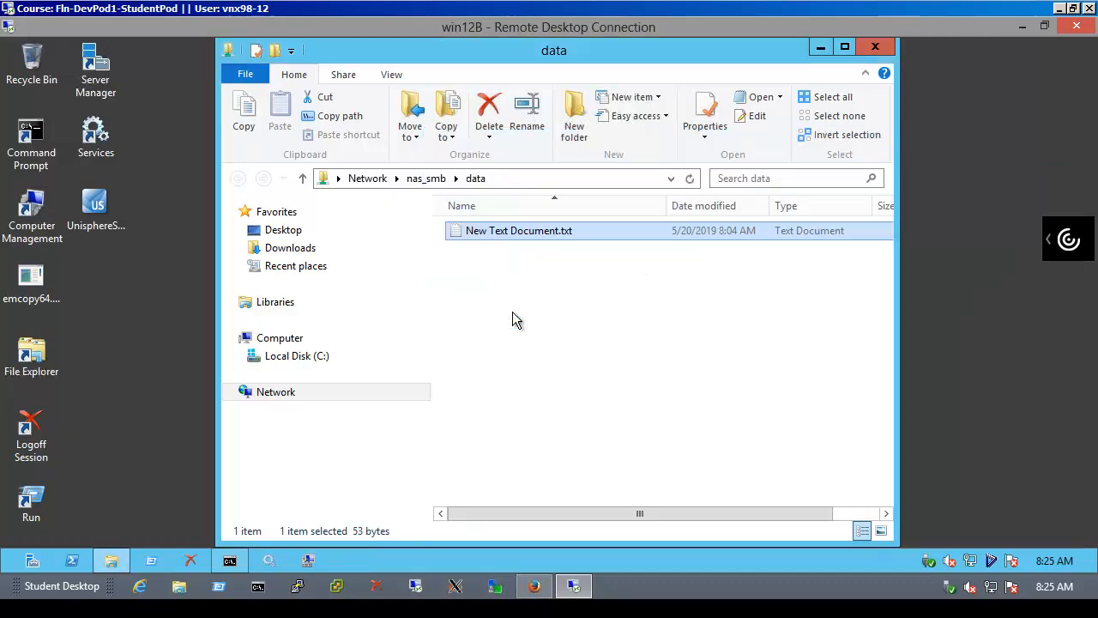
left_click(874, 49)
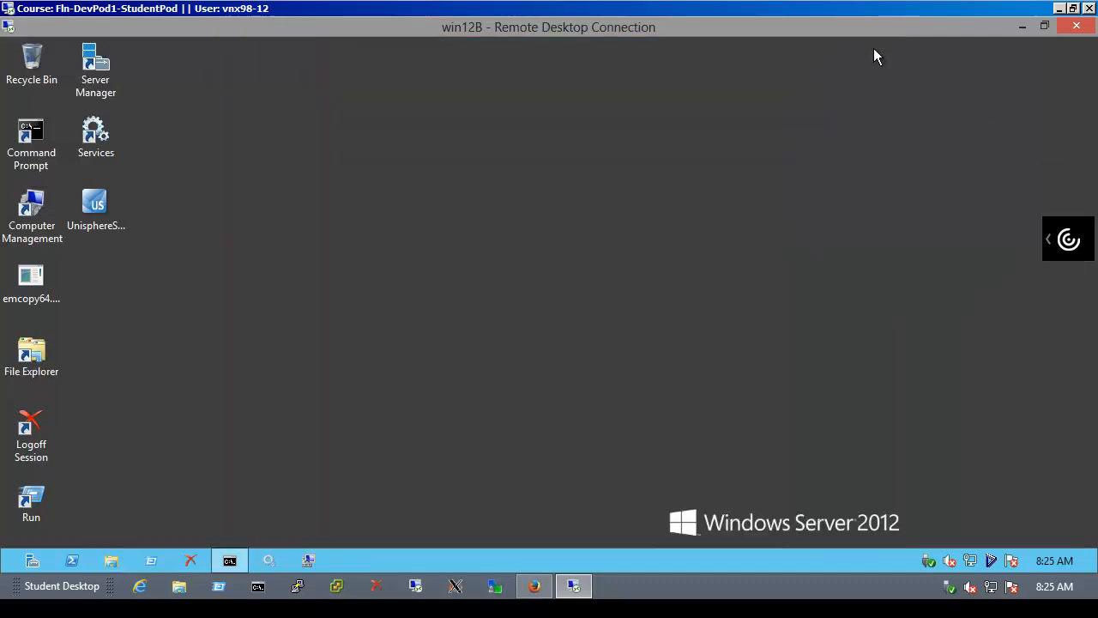
Reopen the share and confirm the text file still holds its UnityA and UnityB lines
left_click(149, 555)
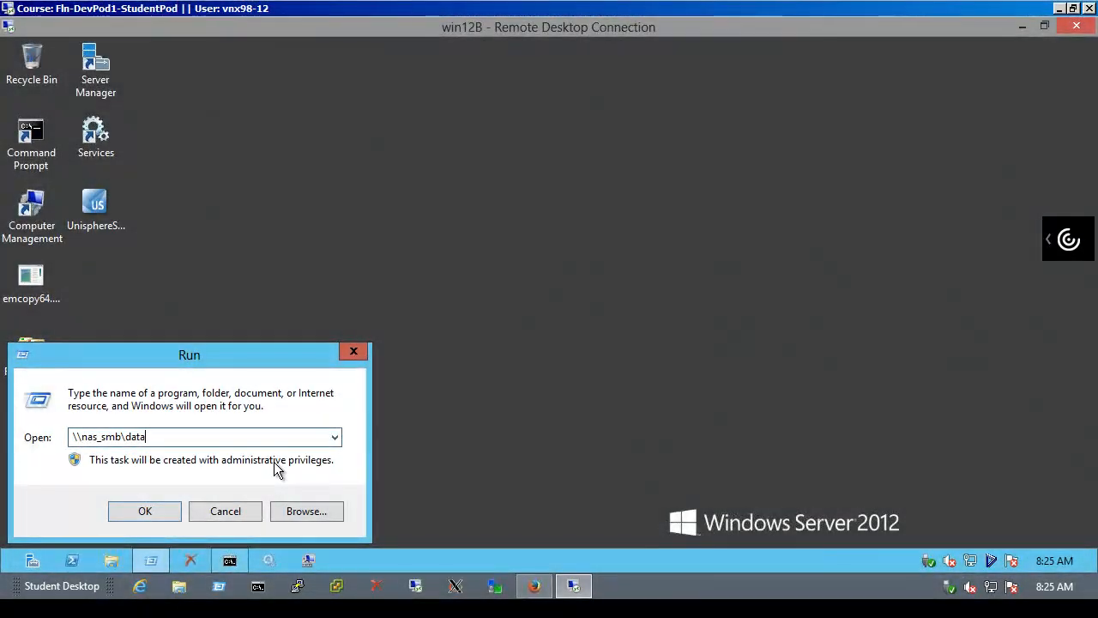
key("Return")
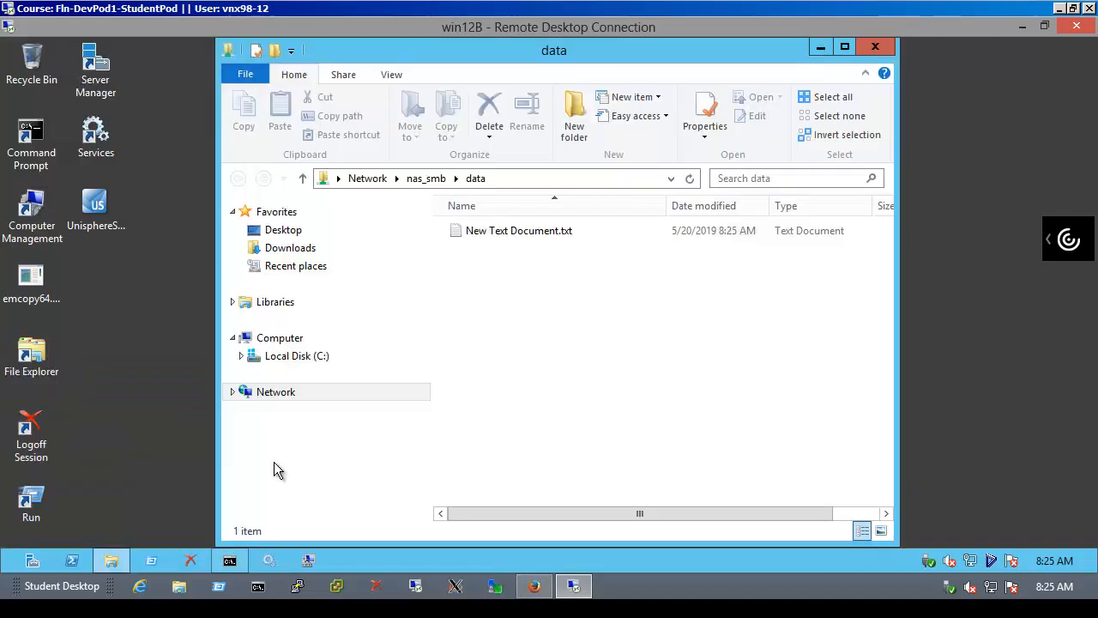
double_click(547, 235)
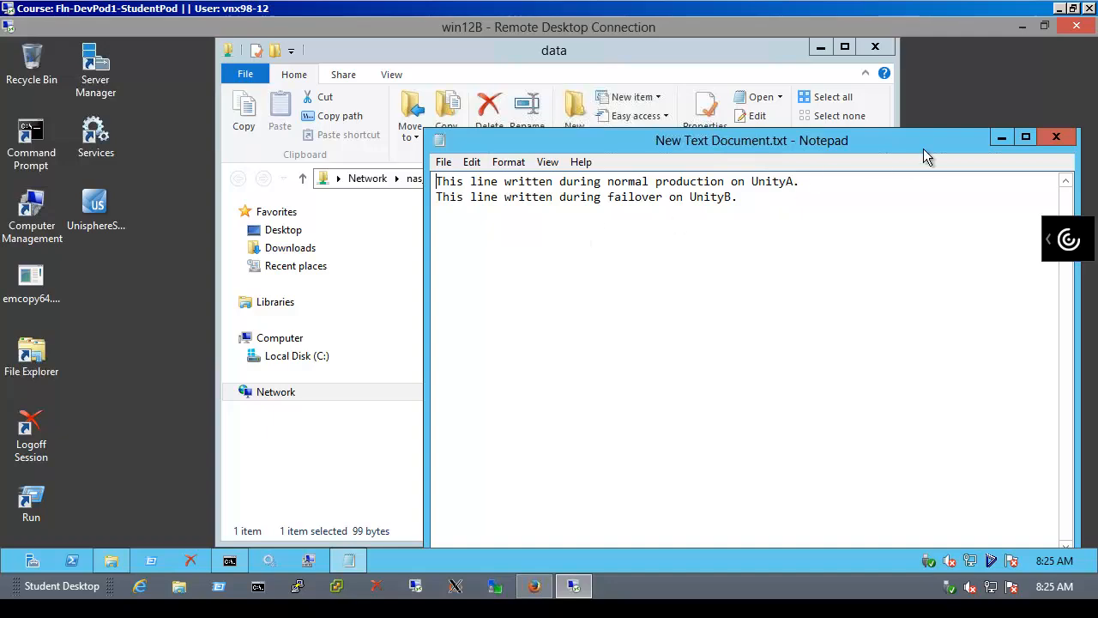
left_click(1056, 138)
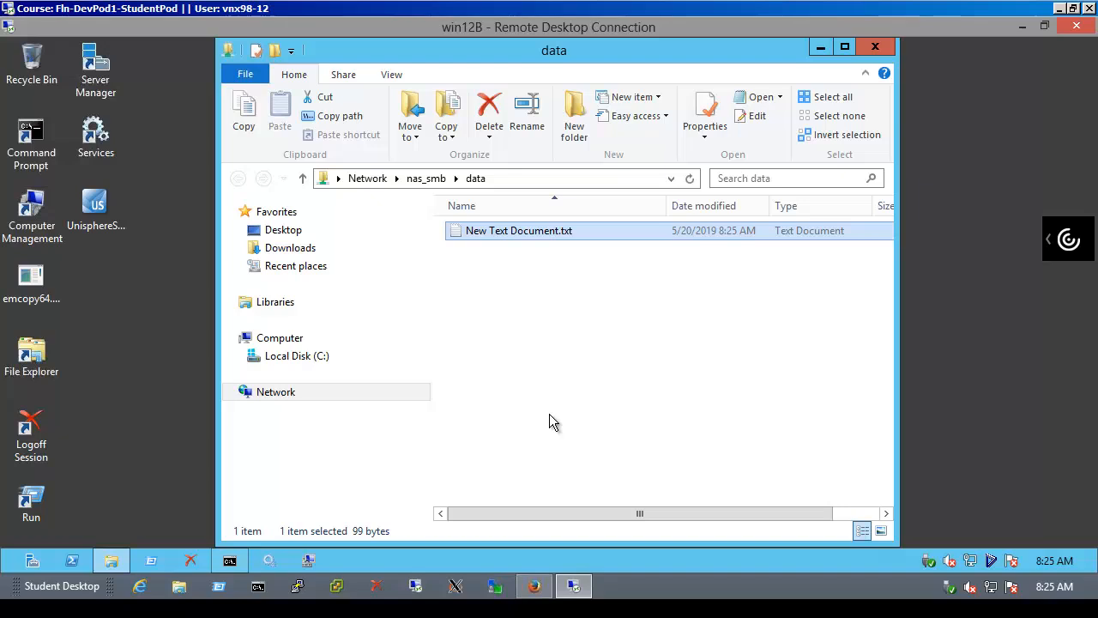
Reload the UnityA console after its communication error, then refresh UnityB's sessions showing nas_SMB and fs_SMB Failed Over
mouse_move(524, 598)
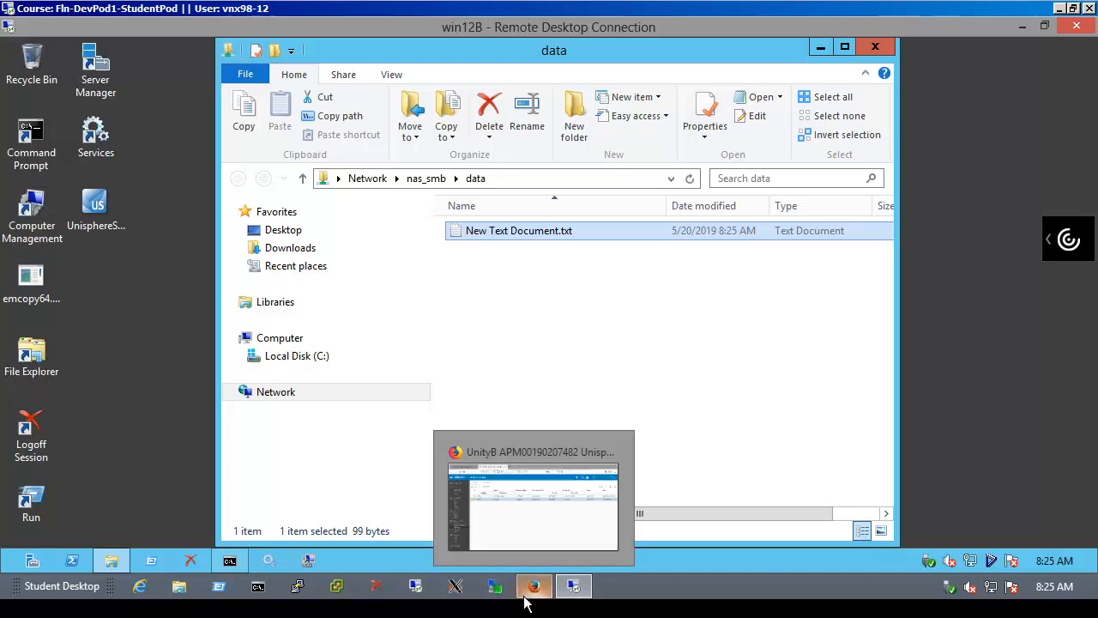
left_click(526, 587)
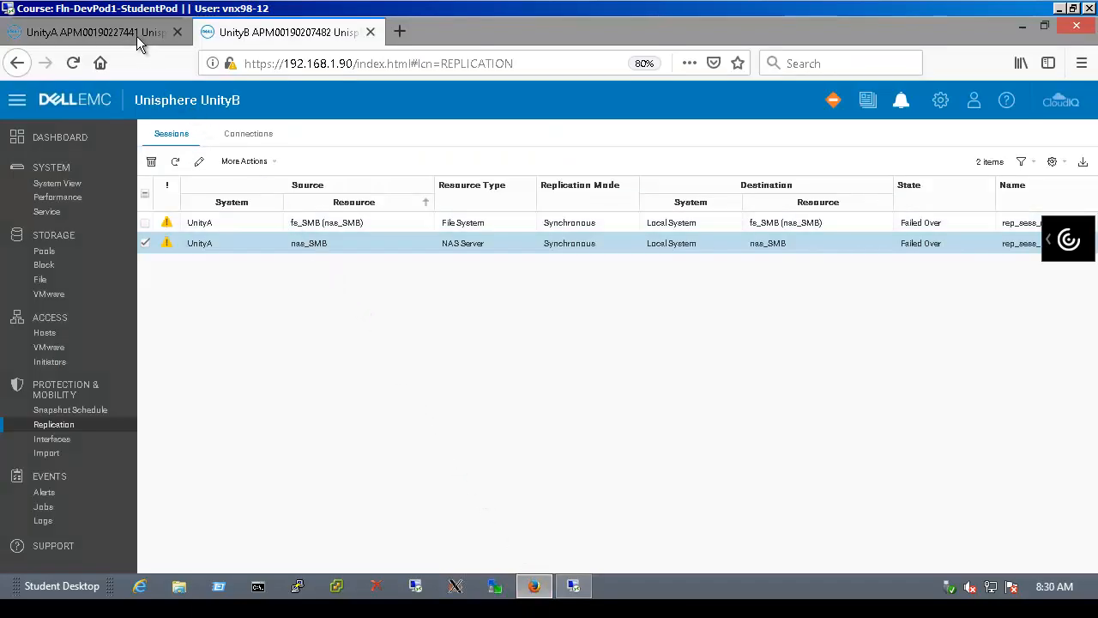
left_click(136, 36)
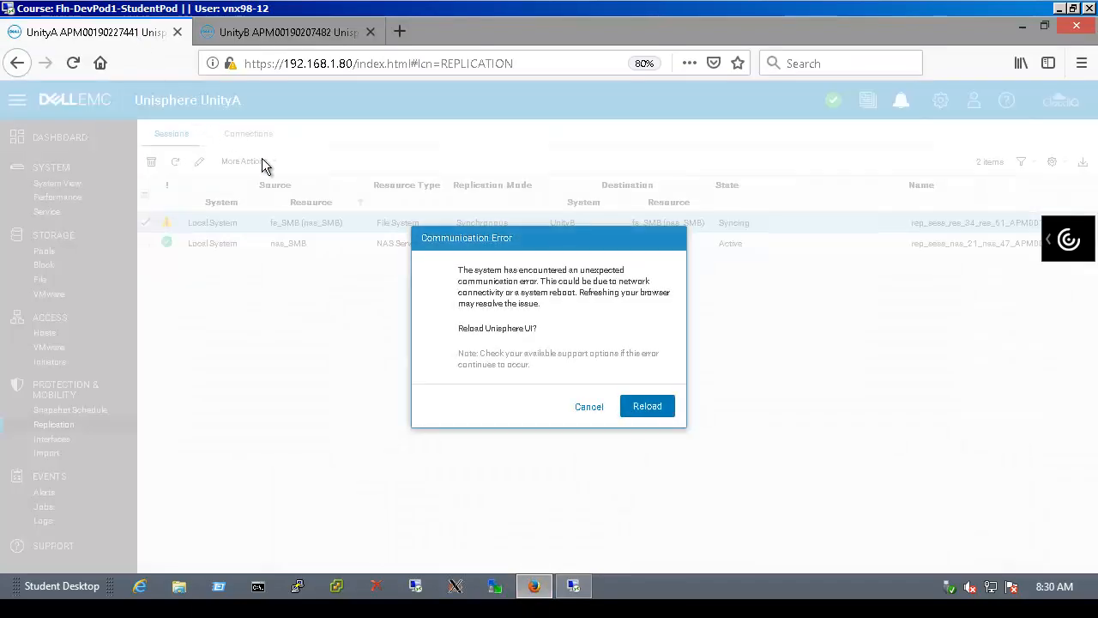
left_click(657, 416)
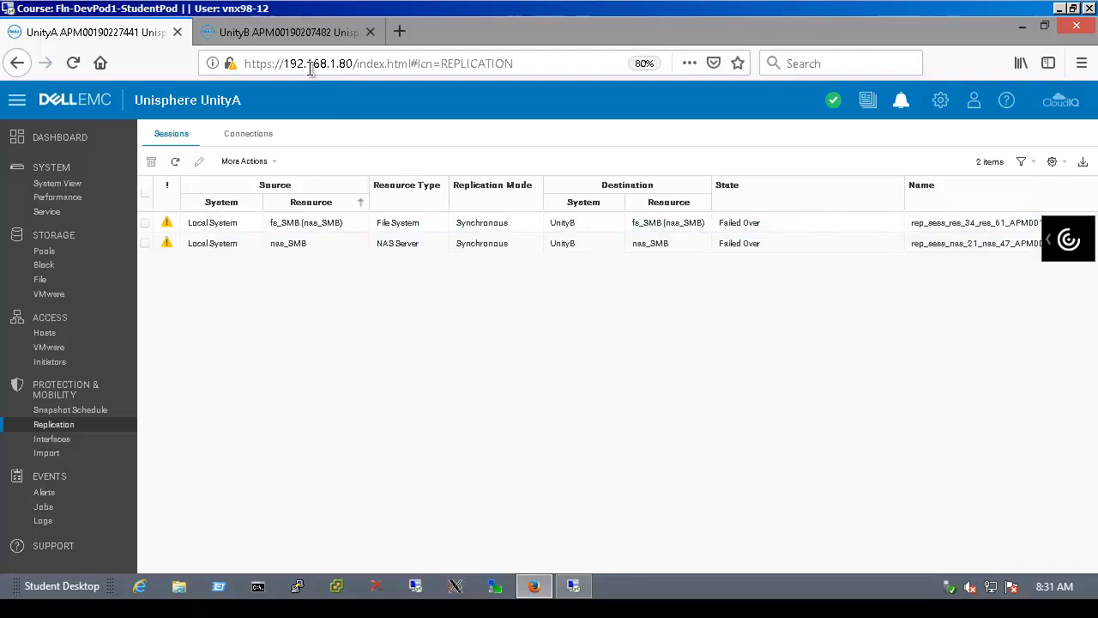
left_click(283, 33)
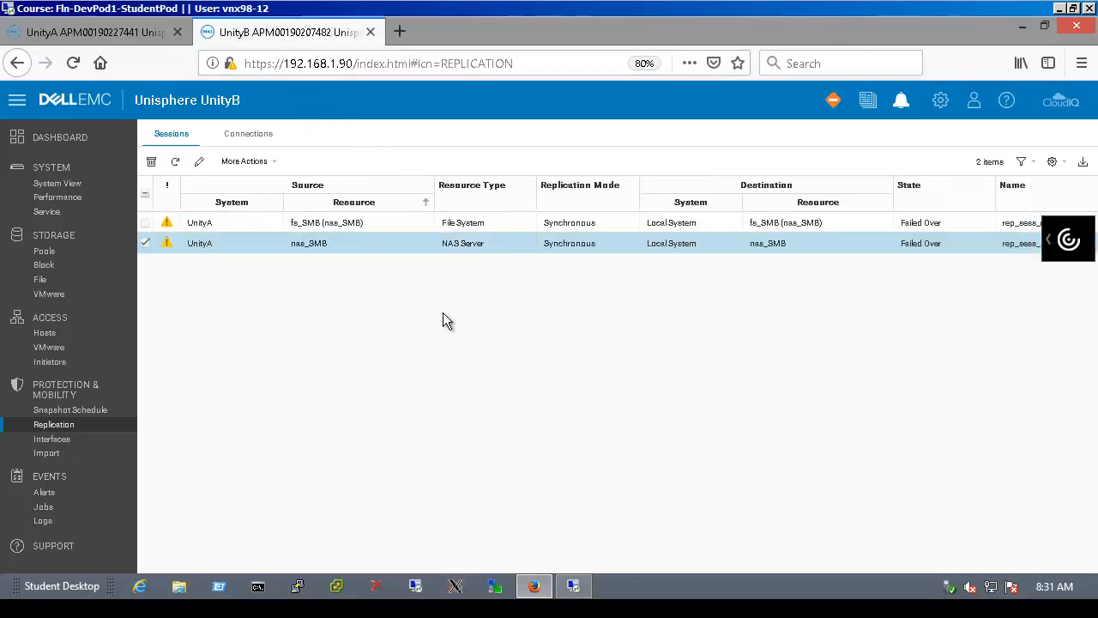
left_click(175, 161)
Resume the nas_SMB session via More Actions, leaving nas_SMB Active and fs_SMB Syncing toward UnityA
left_click(250, 163)
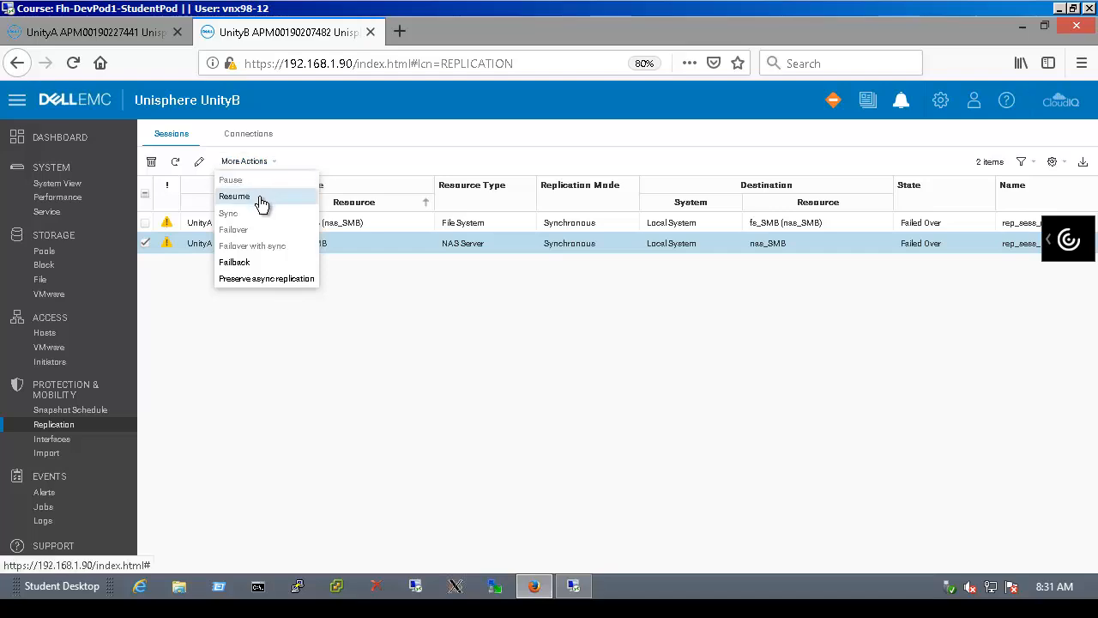
left_click(260, 197)
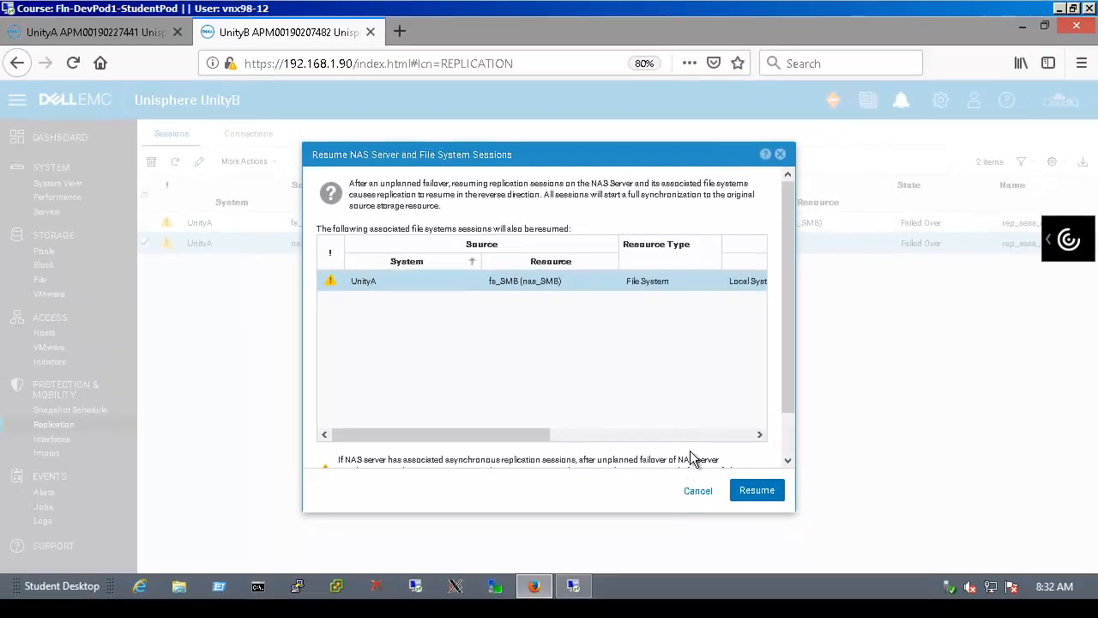
left_click(782, 500)
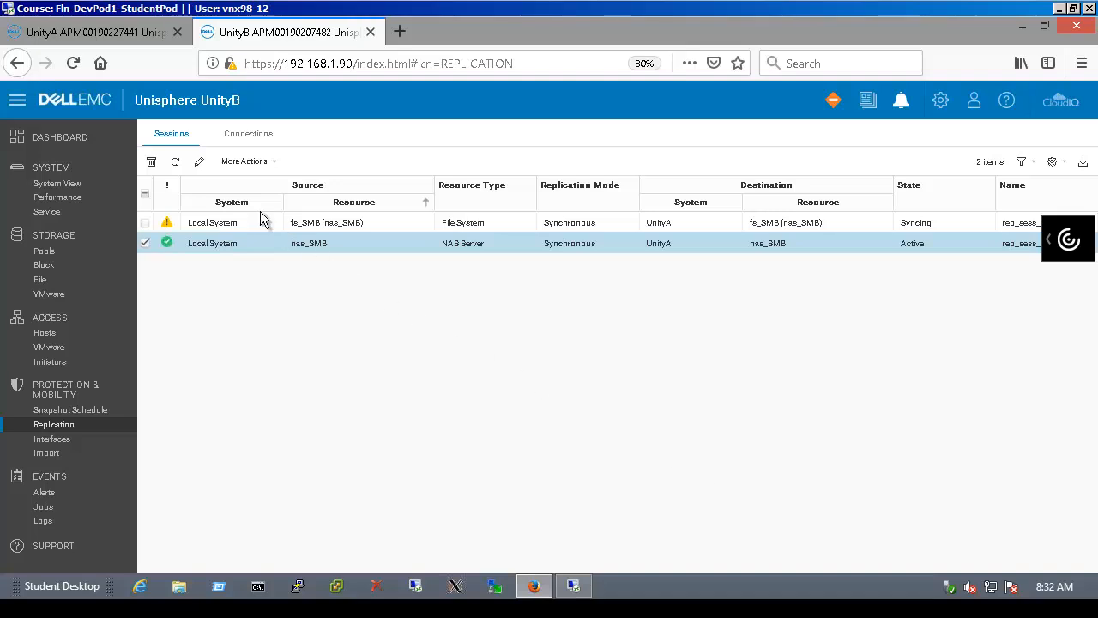
Refresh the sessions, then on win12B reopen \\nas_smb\data and open New Text Document.txt
left_click(177, 162)
left_click(574, 588)
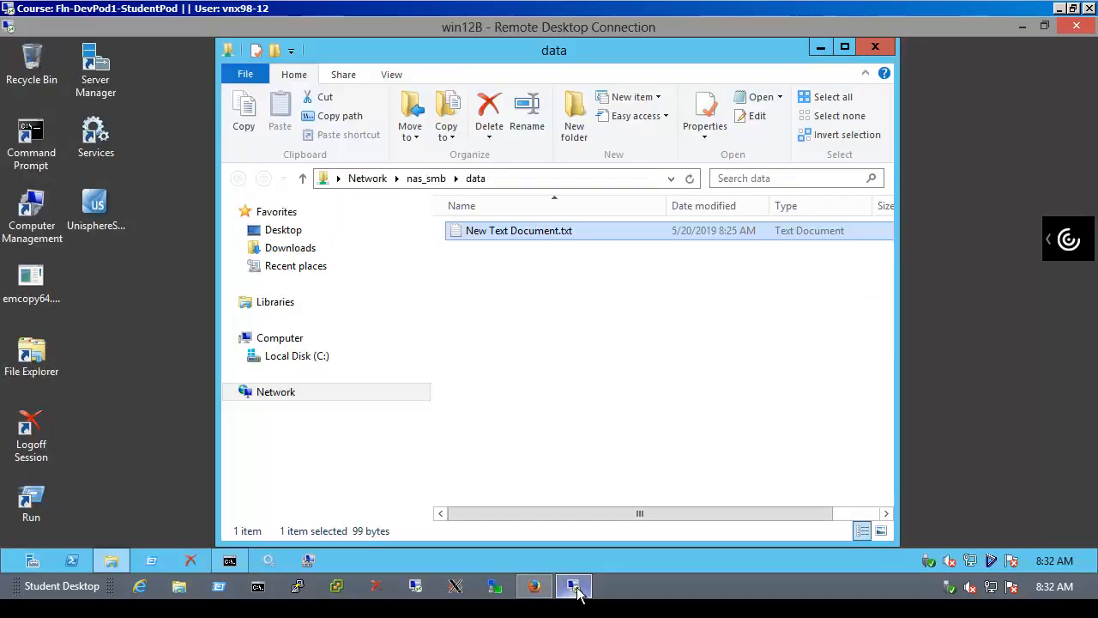
left_click(877, 47)
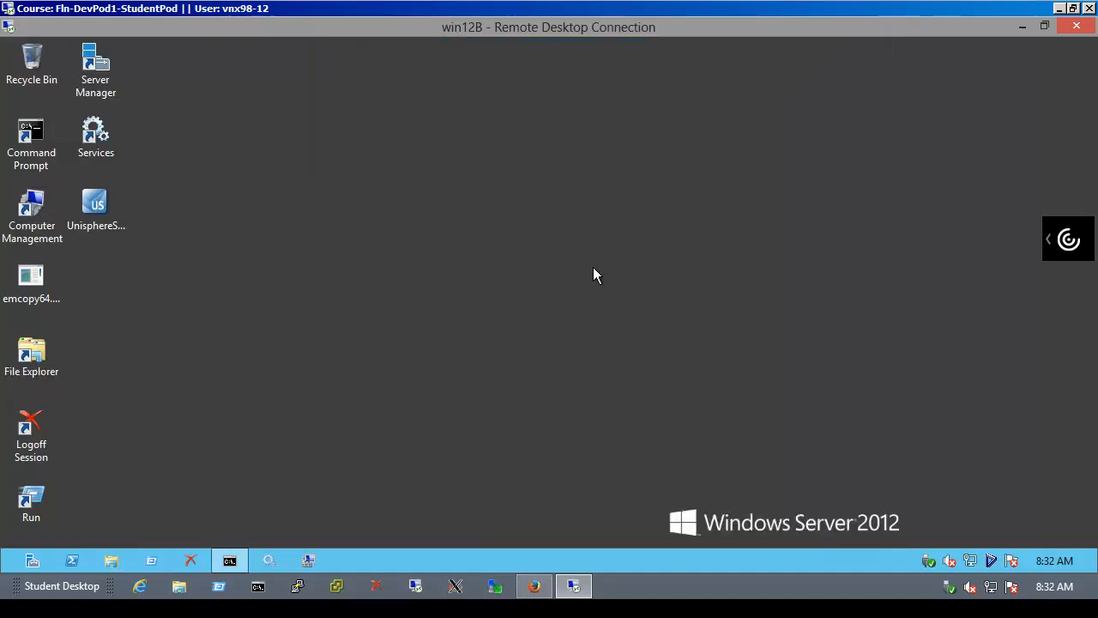
left_click(152, 560)
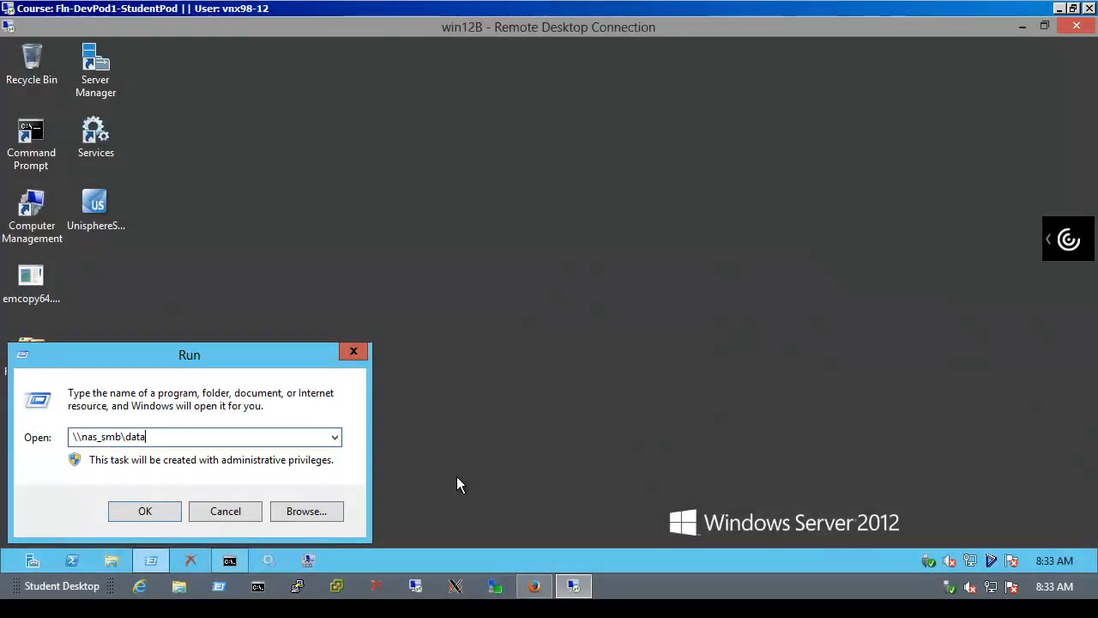
key("Return")
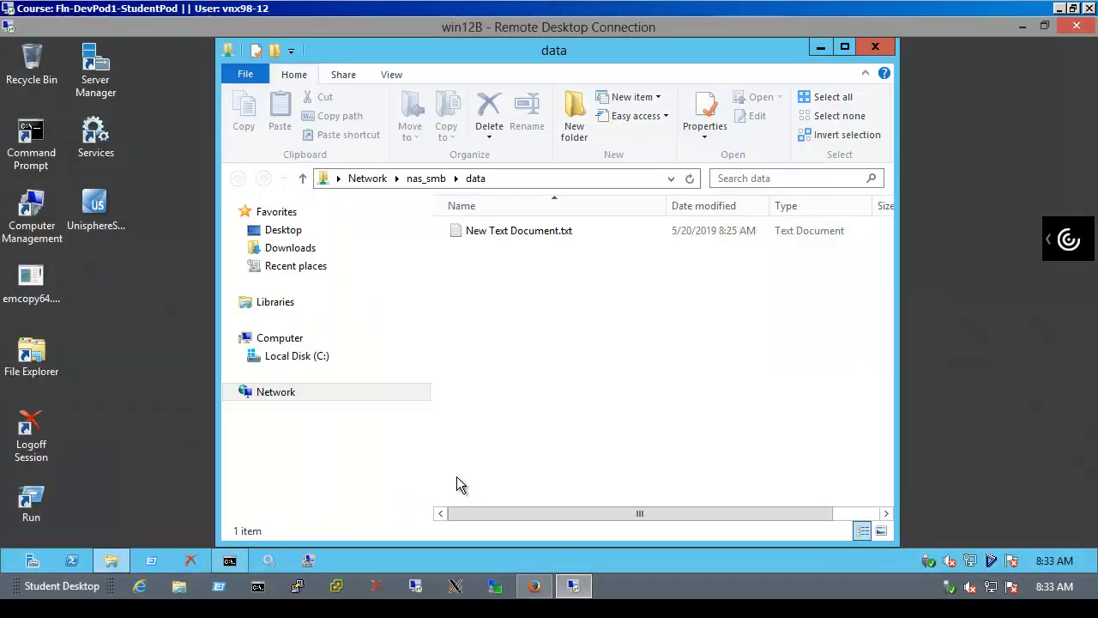
double_click(542, 232)
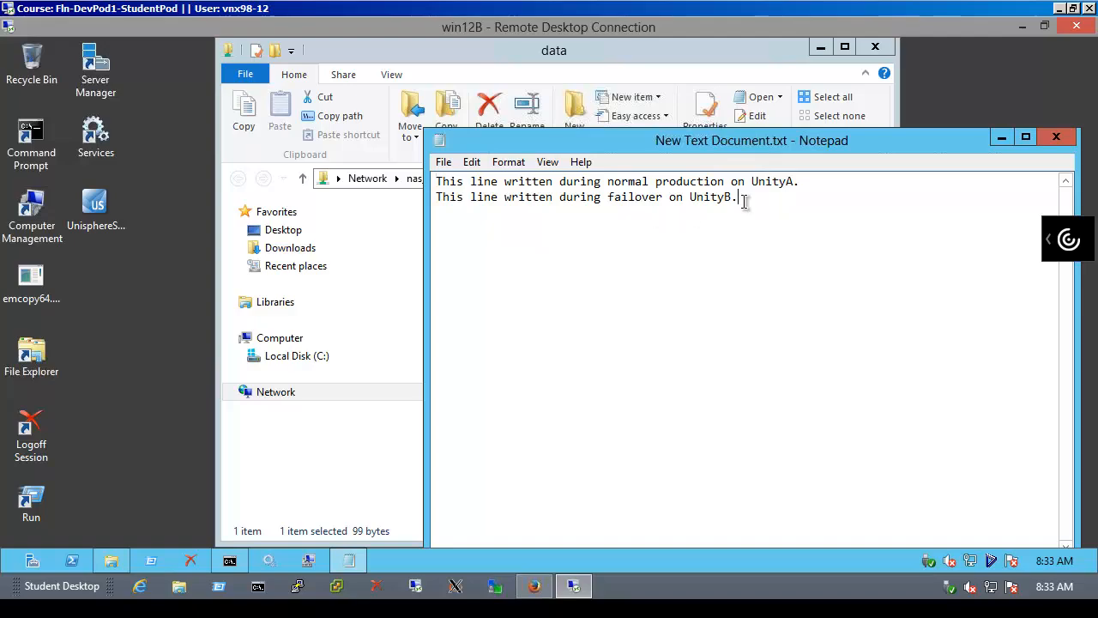
Add a third line noting the synching state of the resume, and save the text file
key("Return")
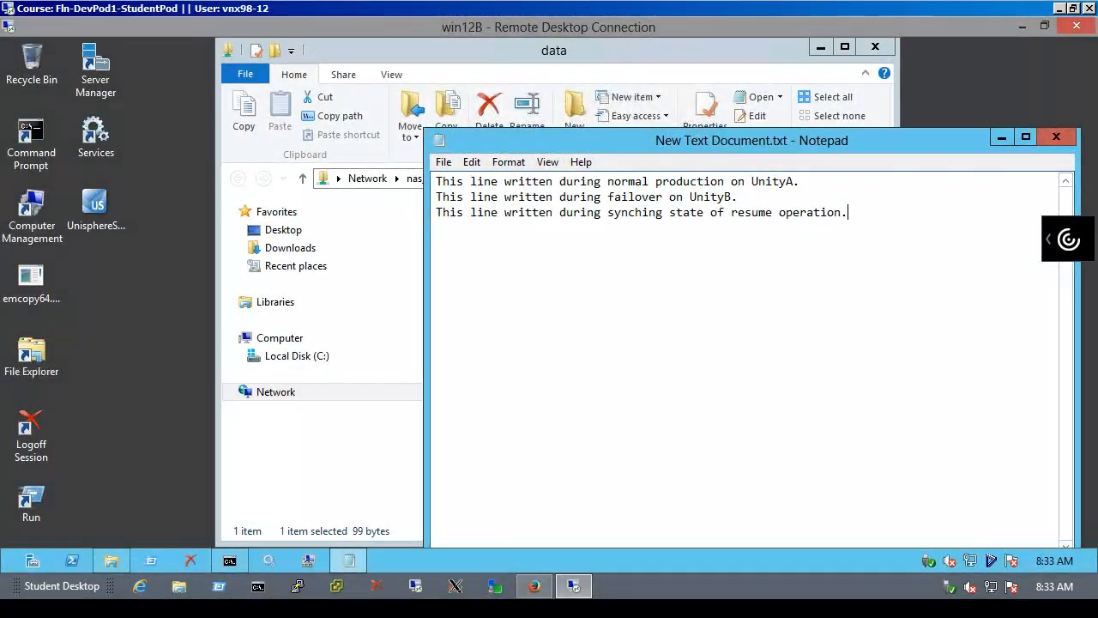
left_click(1056, 139)
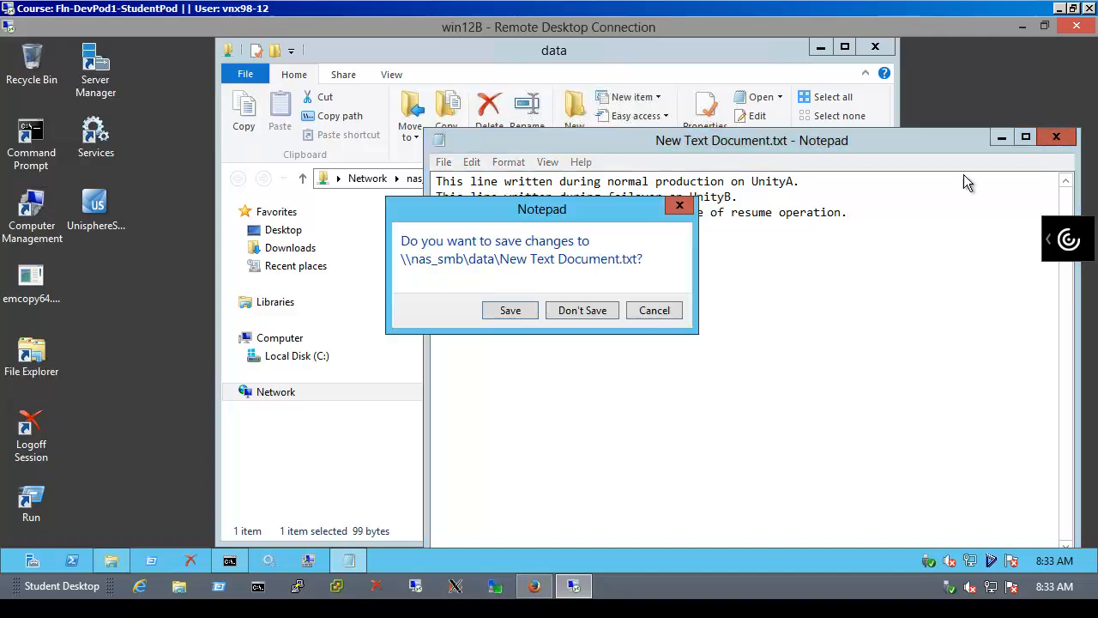
left_click(522, 310)
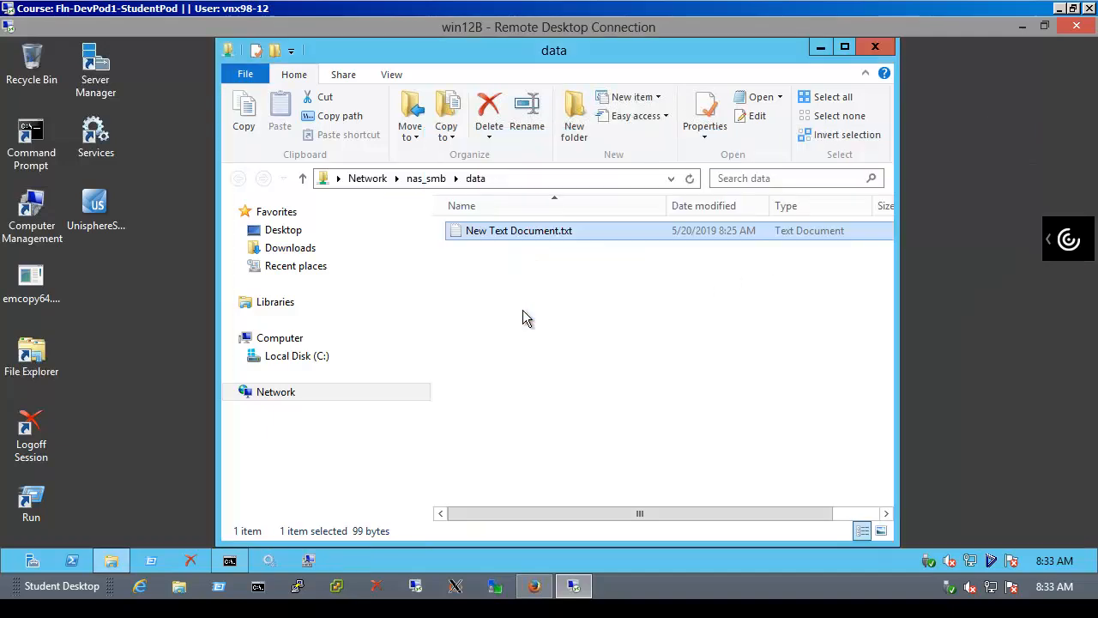
left_click(875, 46)
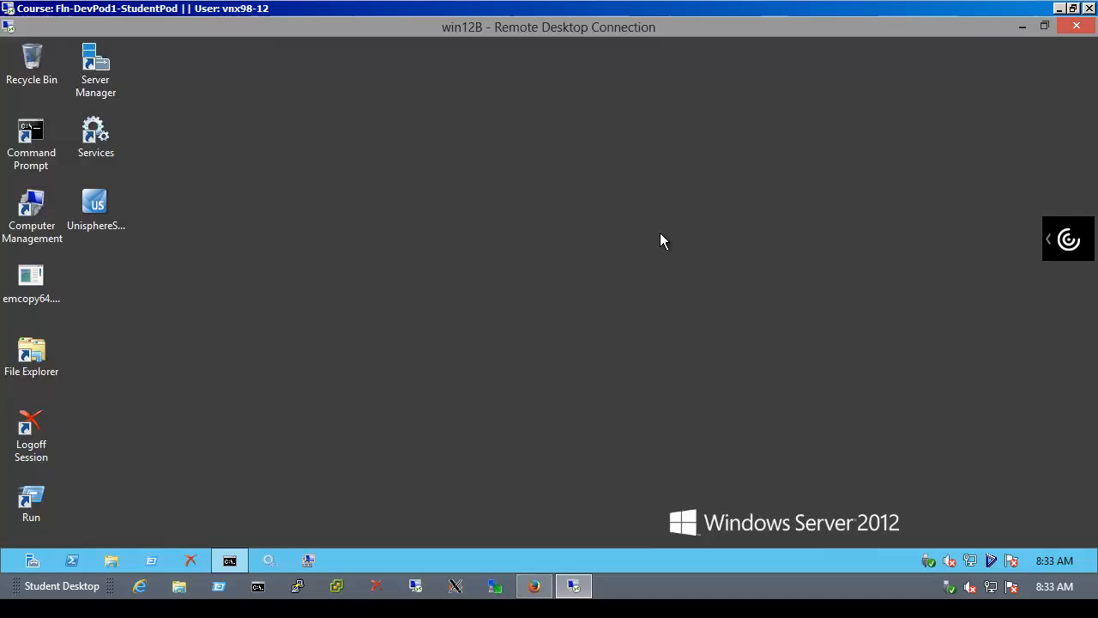
Reopen \\nas_smb\data to confirm the saved third line, then close Notepad and the folder
left_click(151, 560)
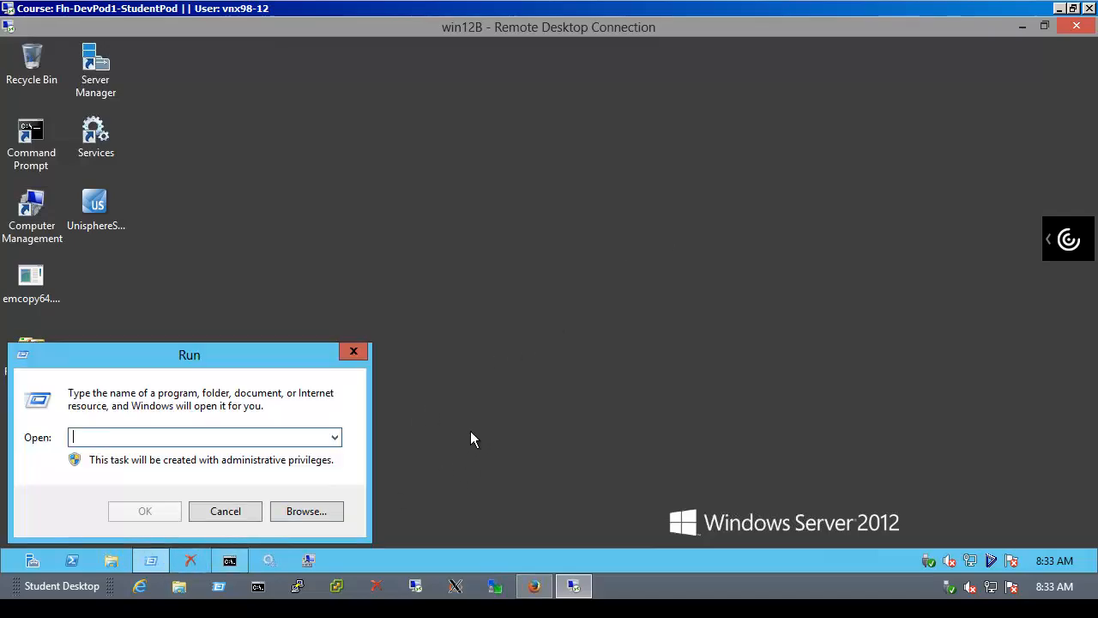
type("\\\\nas_smb\\data")
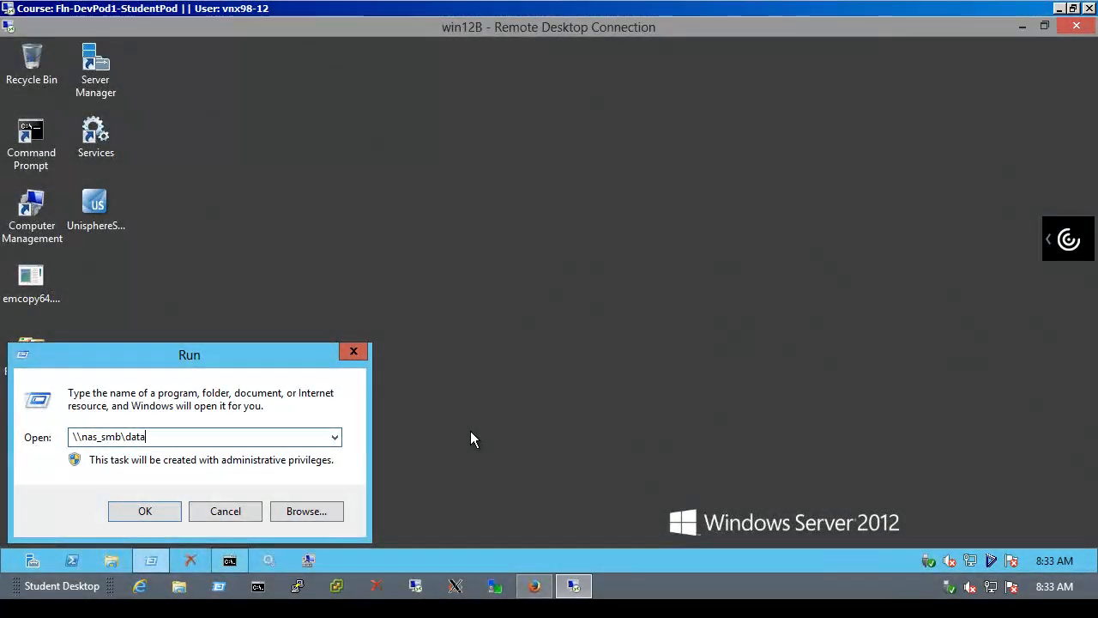
key("Return")
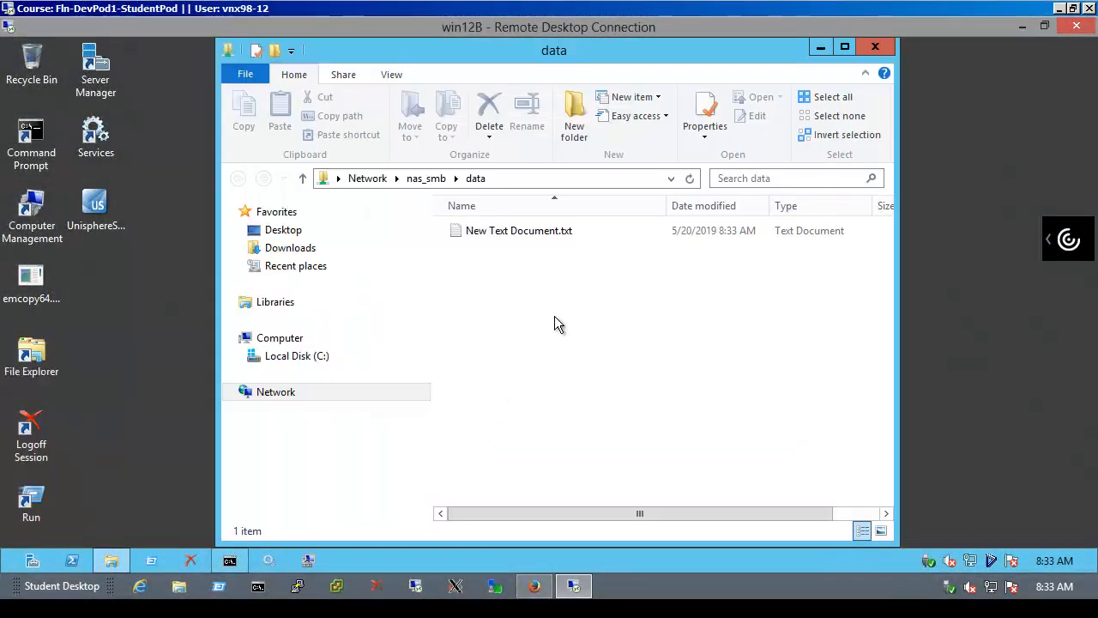
double_click(556, 230)
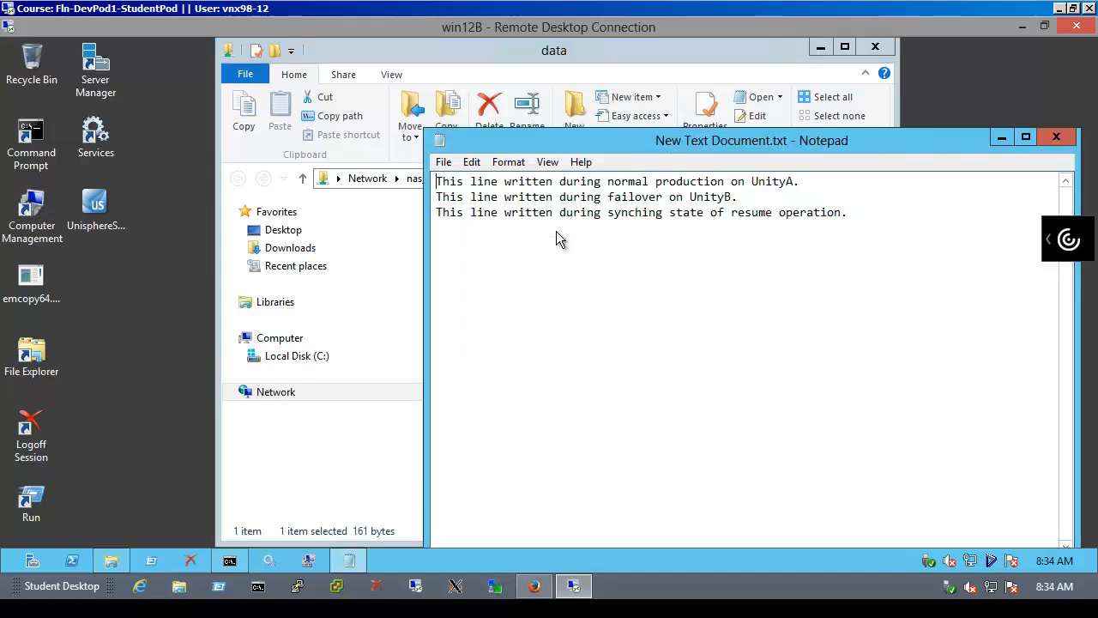
left_click(1057, 140)
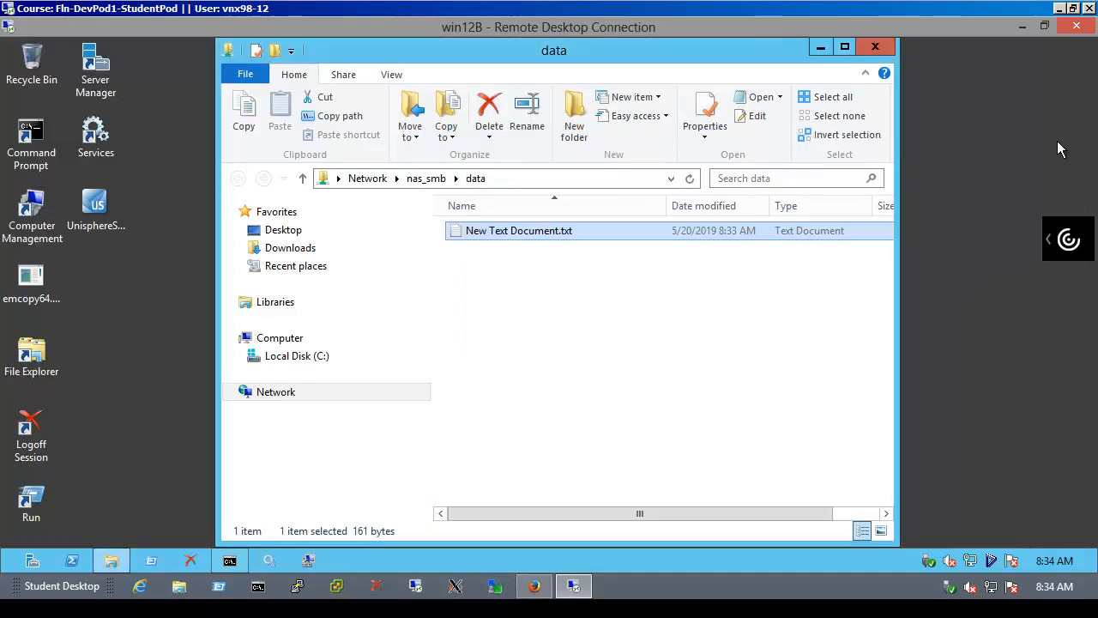
left_click(873, 46)
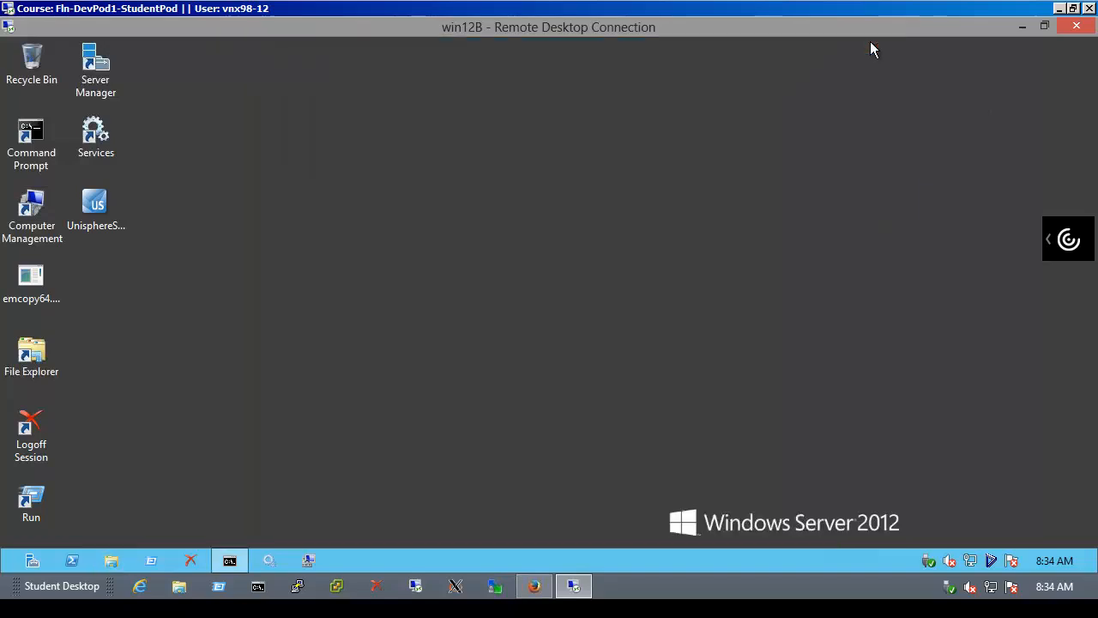
Refresh sessions on UnityB and UnityA and inspect fs_SMB details, confirming nas_SMB and fs_SMB Active
left_click(535, 586)
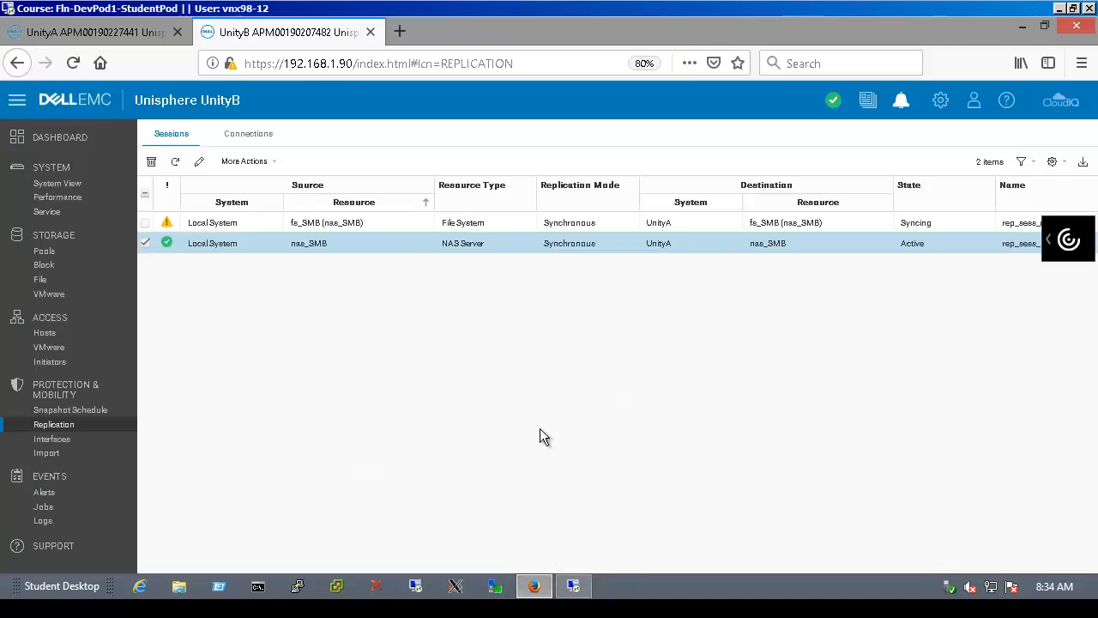
left_click(174, 163)
left_click(119, 37)
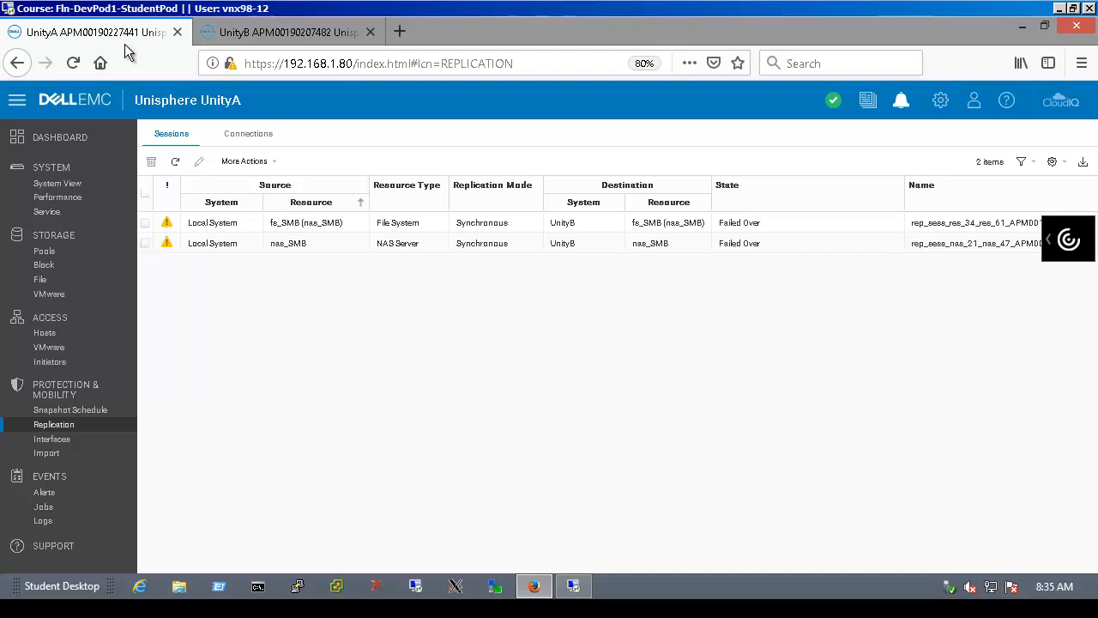
left_click(176, 169)
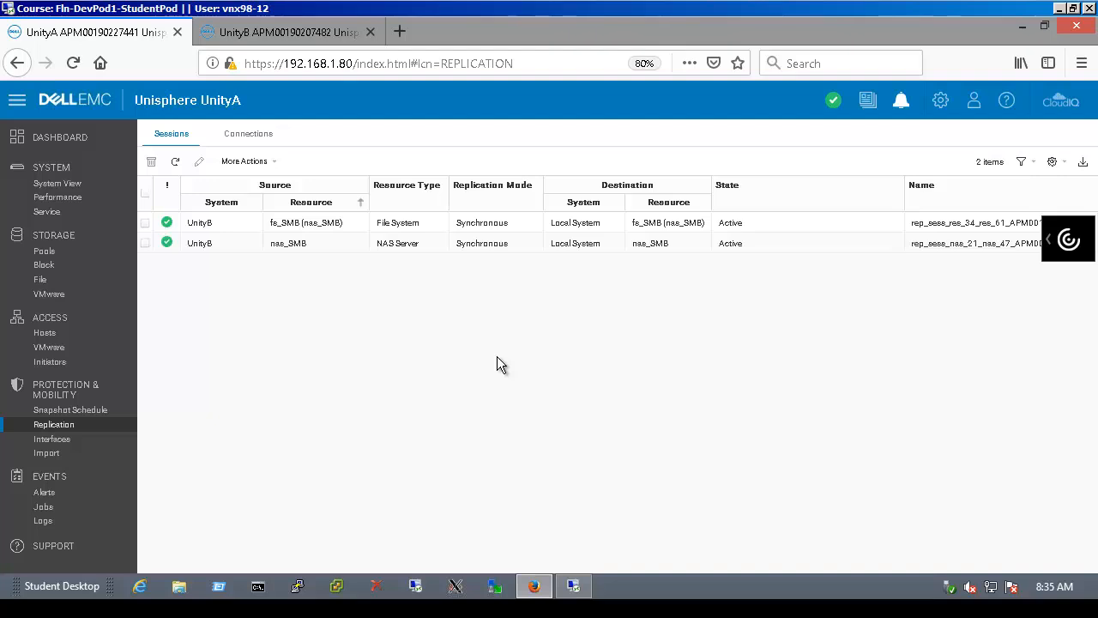
double_click(345, 226)
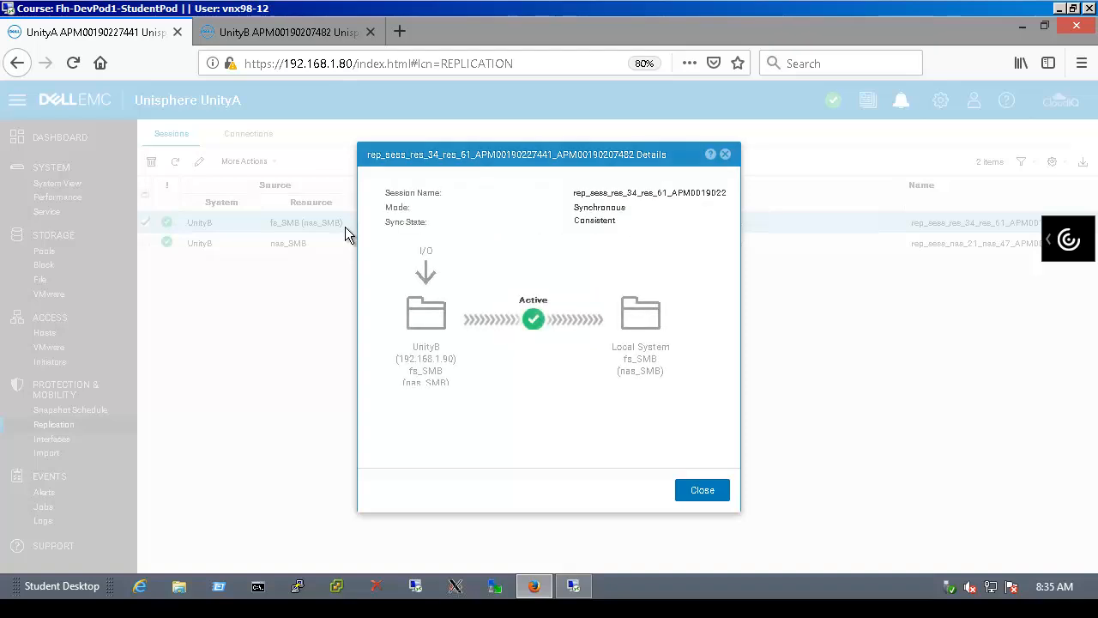
left_click(699, 492)
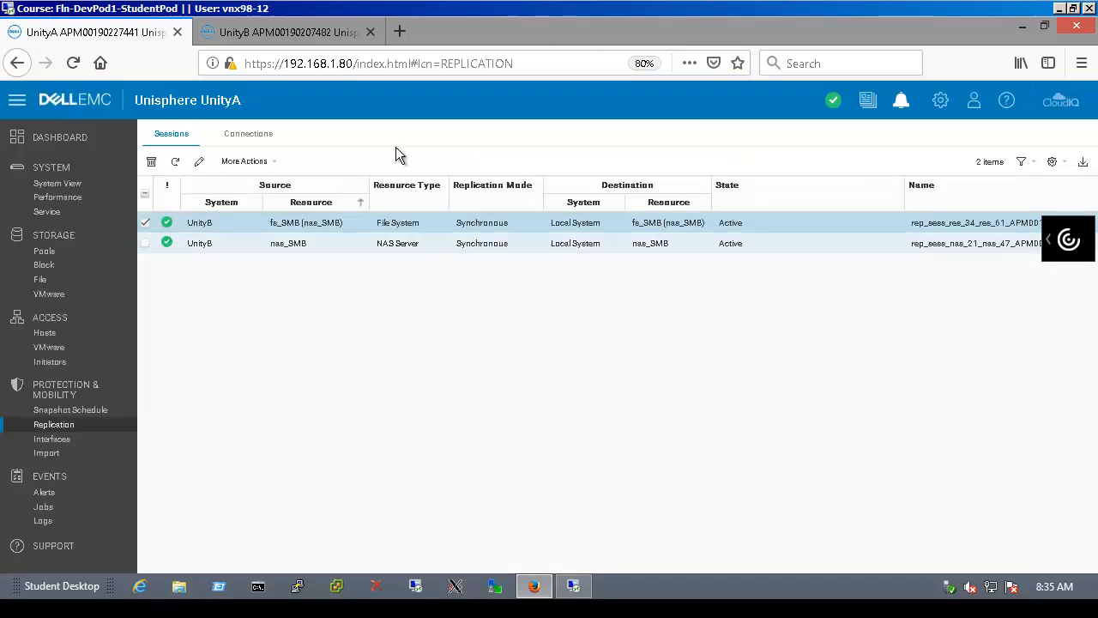
left_click(305, 40)
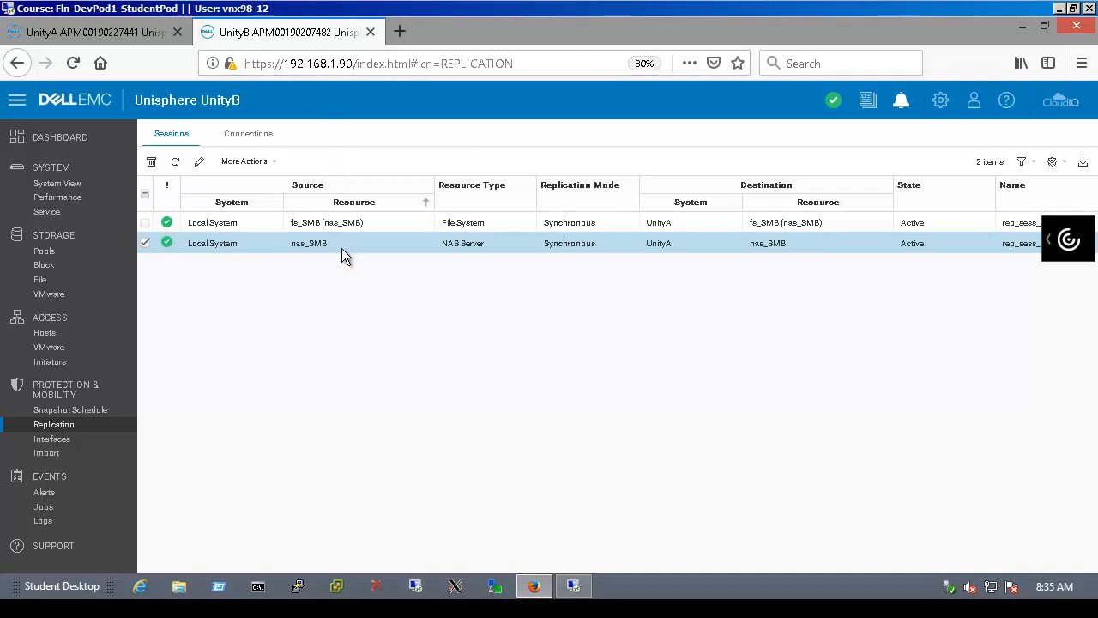
Fail over the nas_SMB NAS server session and its fs_SMB file system session, then return to the win12B desktop
left_click(265, 166)
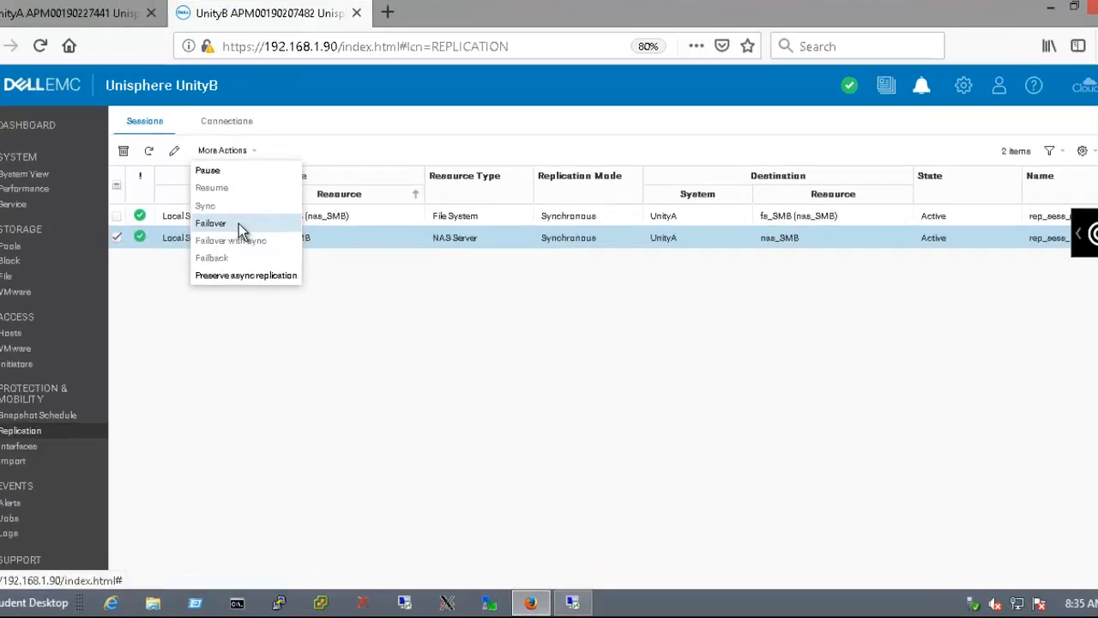
left_click(238, 229)
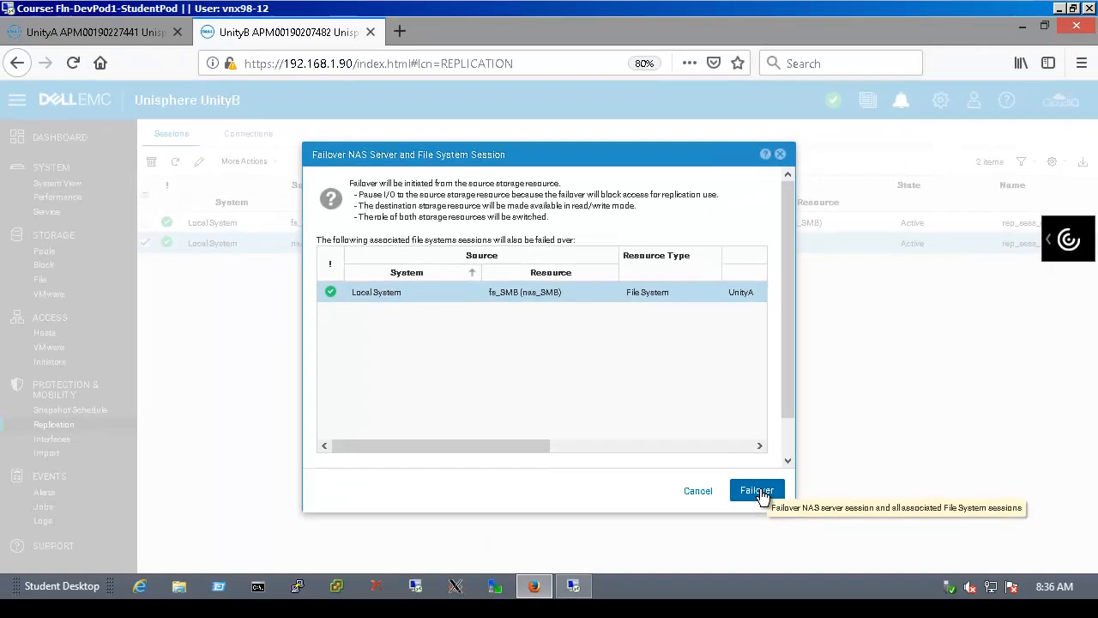
left_click(758, 491)
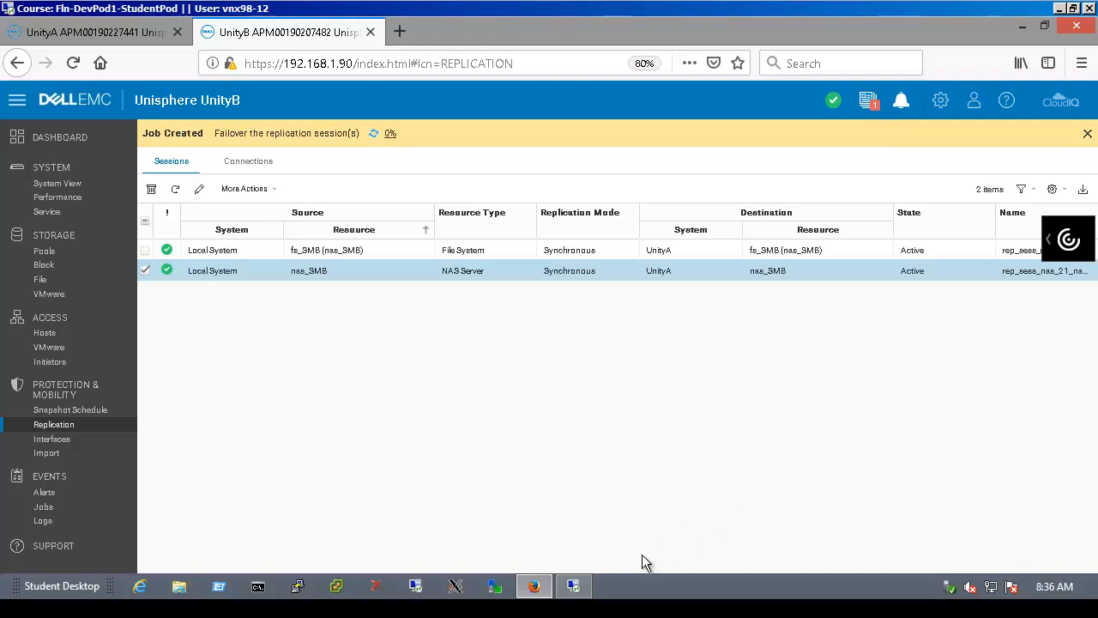
left_click(582, 586)
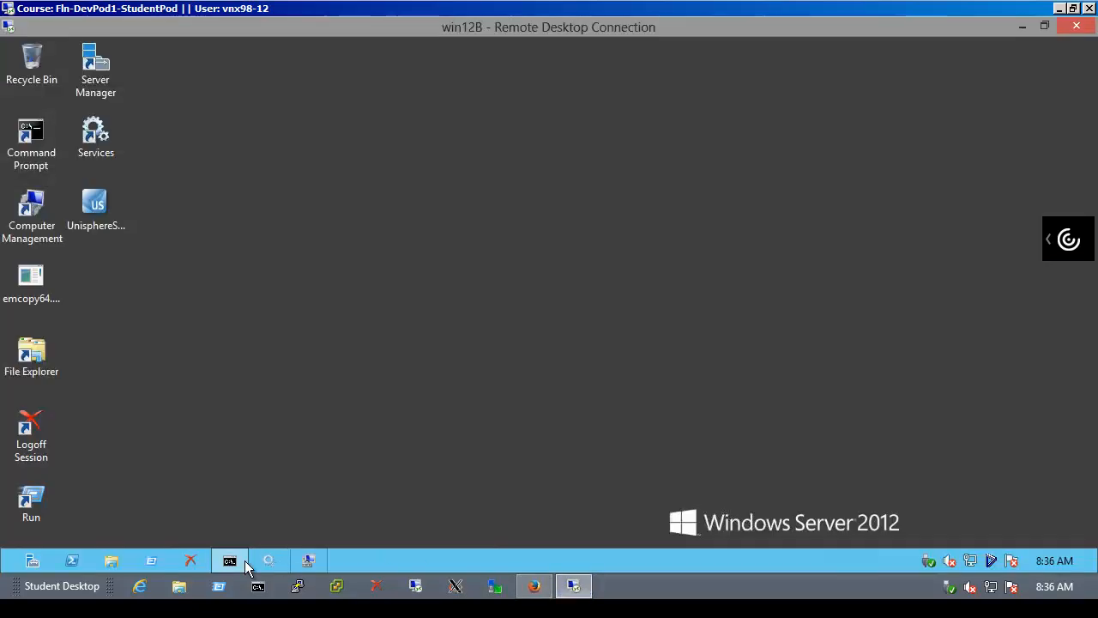
left_click(152, 560)
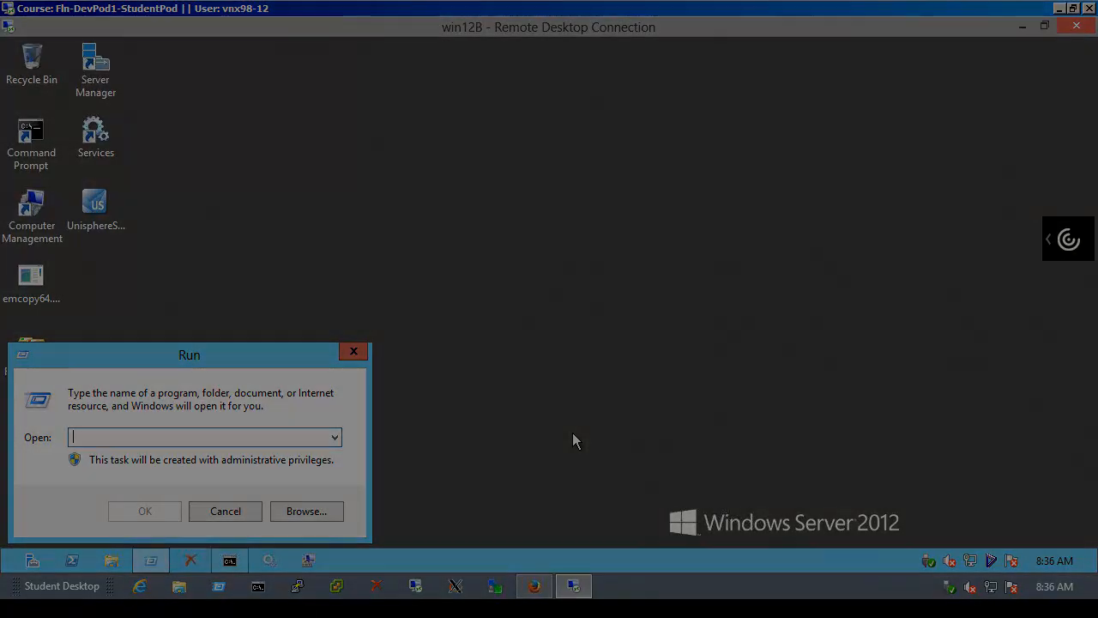
type("\\nas_smb\\data")
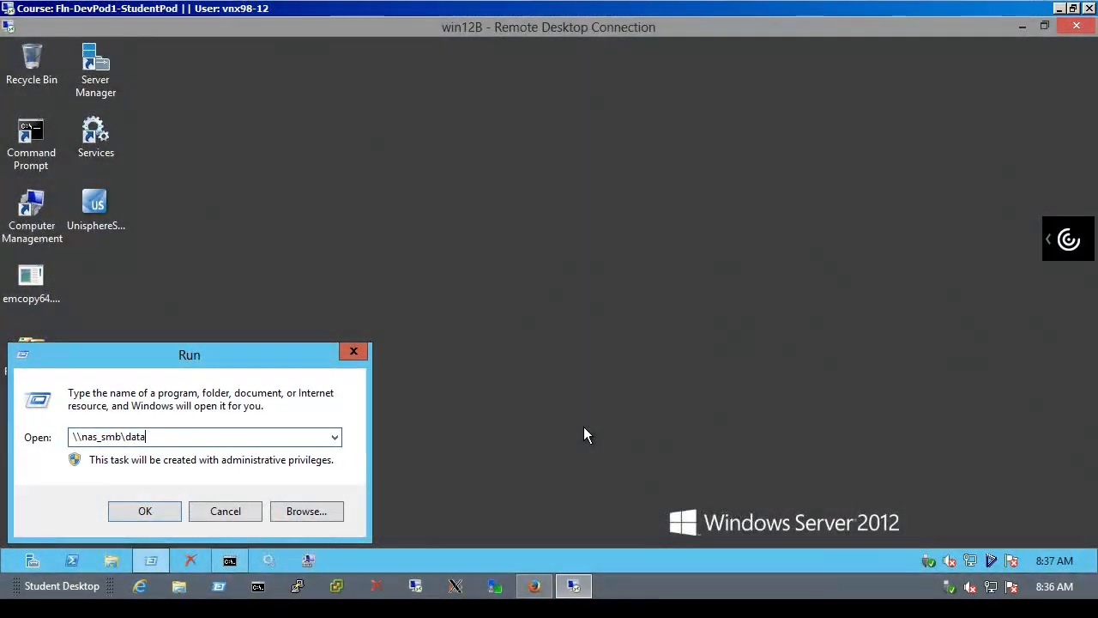
key("Return")
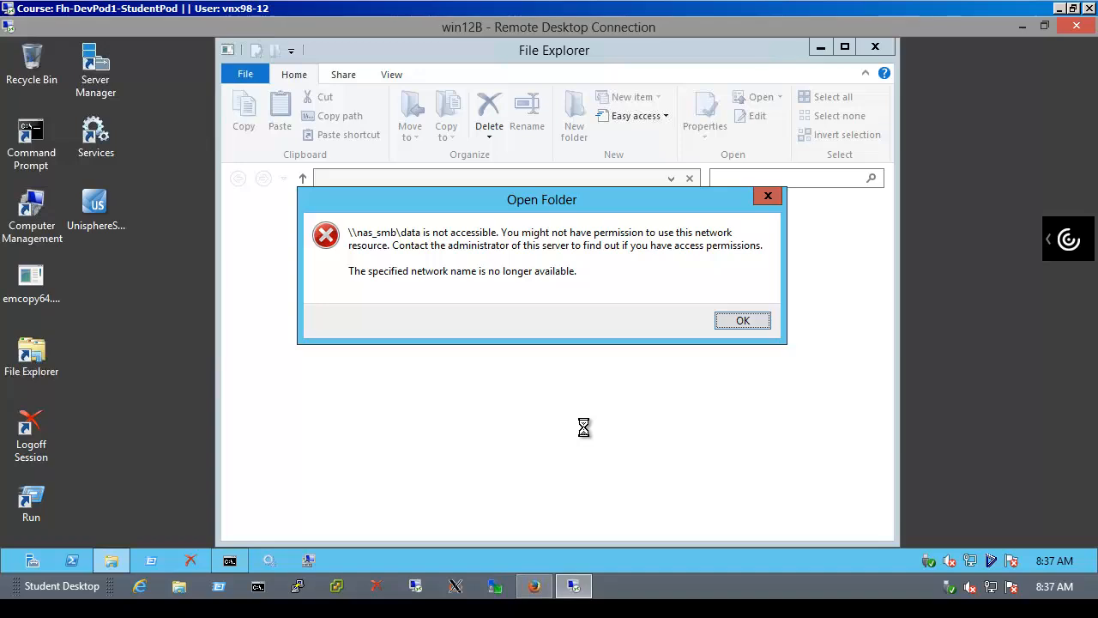
left_click(742, 322)
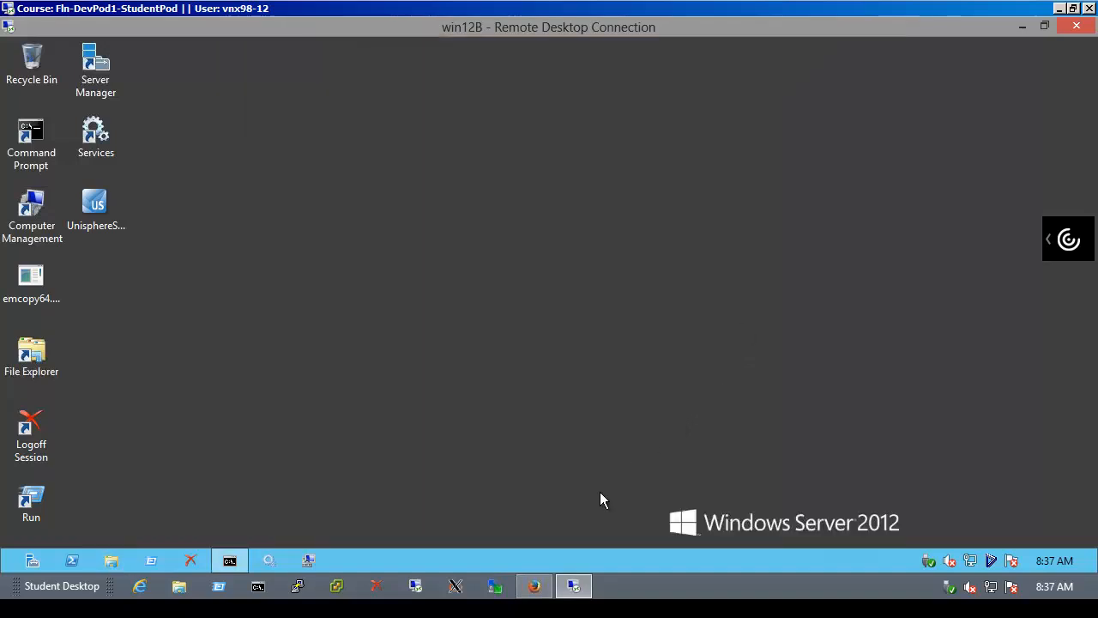
left_click(529, 591)
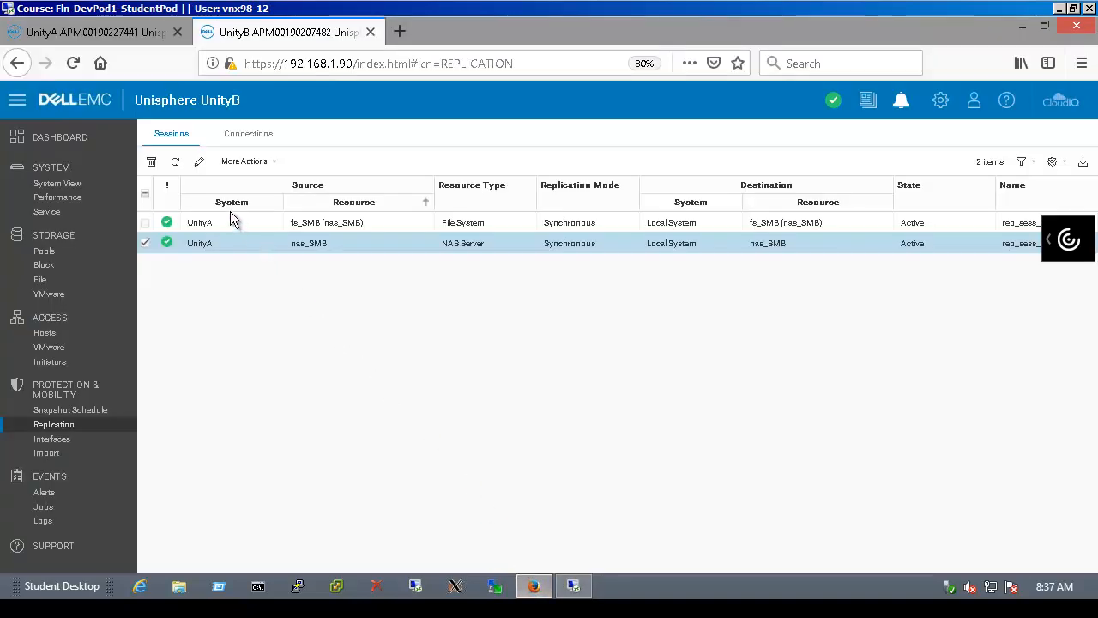
left_click(175, 162)
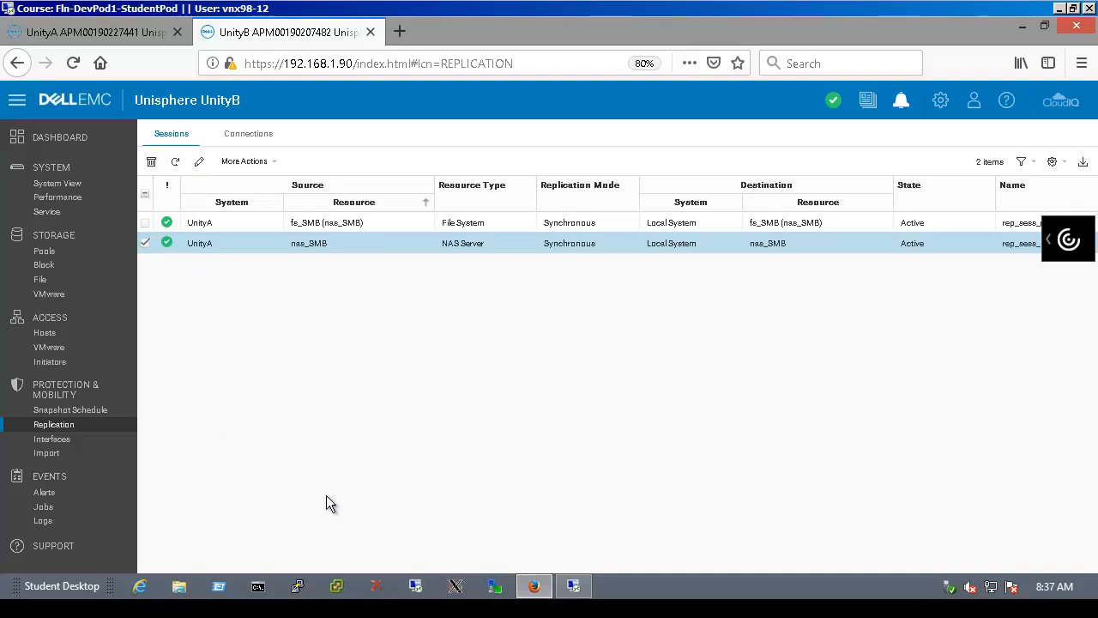
left_click(576, 586)
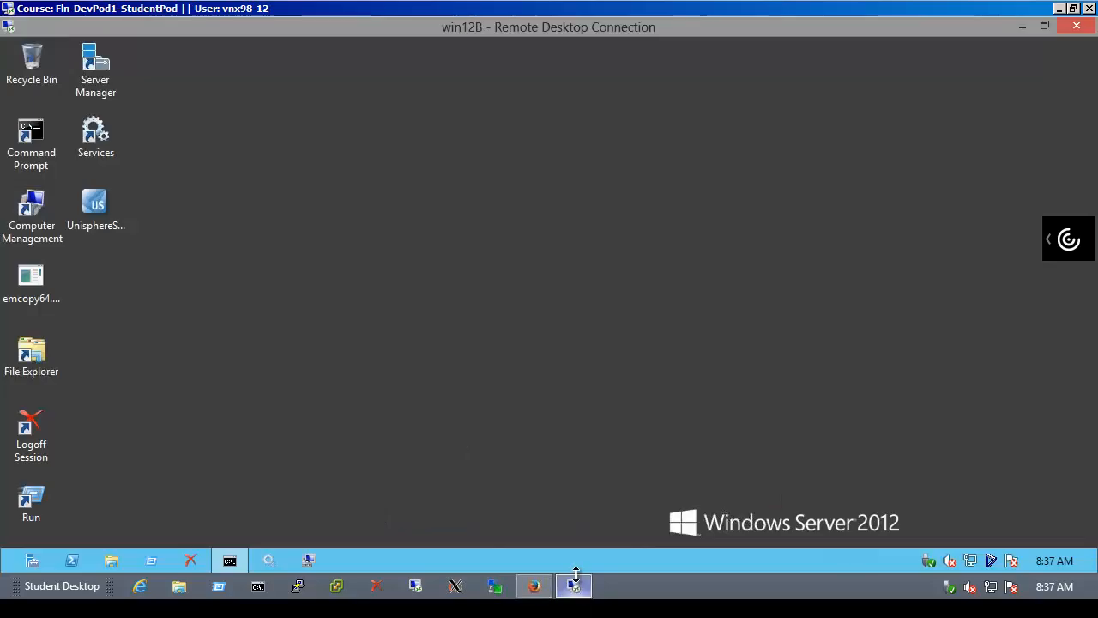
Flush win12B's DNS resolver cache with ipconfig /flushdns, then exit Command Prompt
left_click(230, 560)
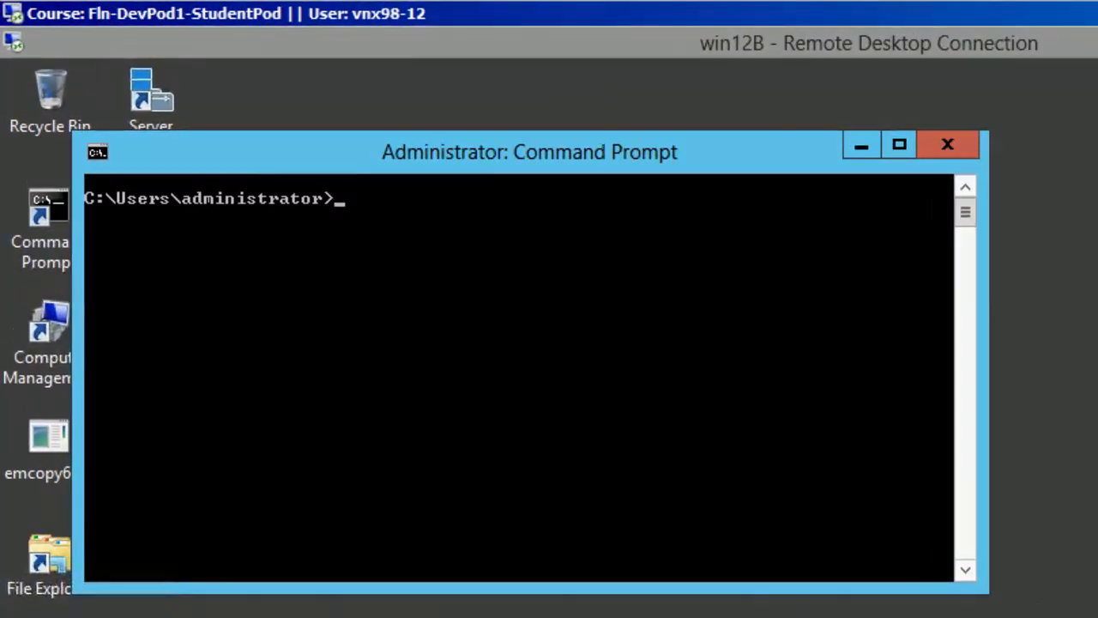
type("ipconfig /flushdns")
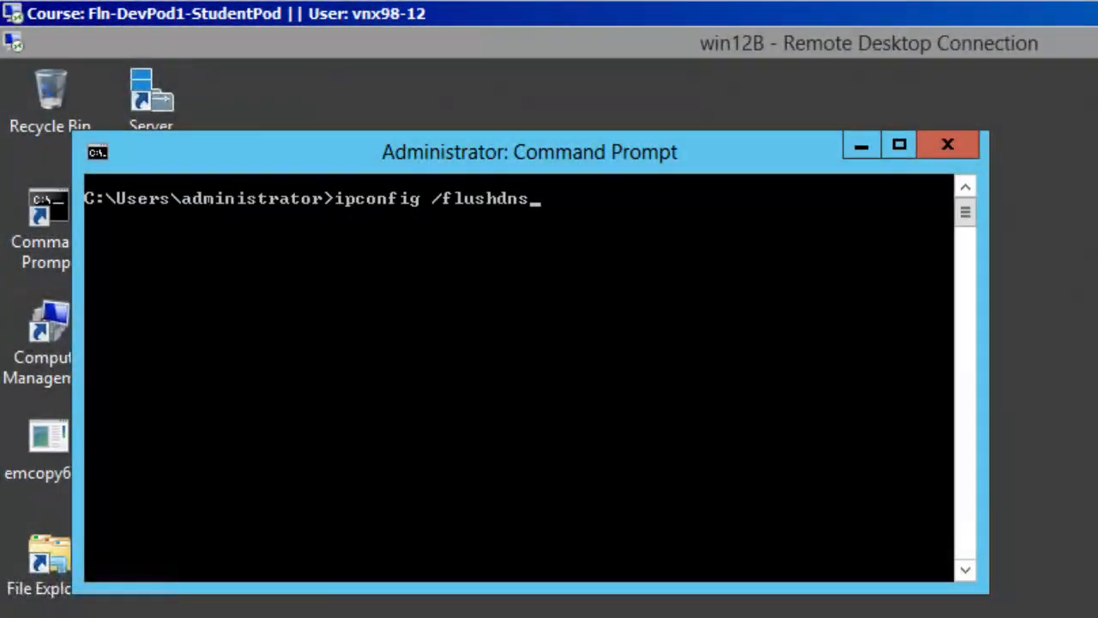
key("Return")
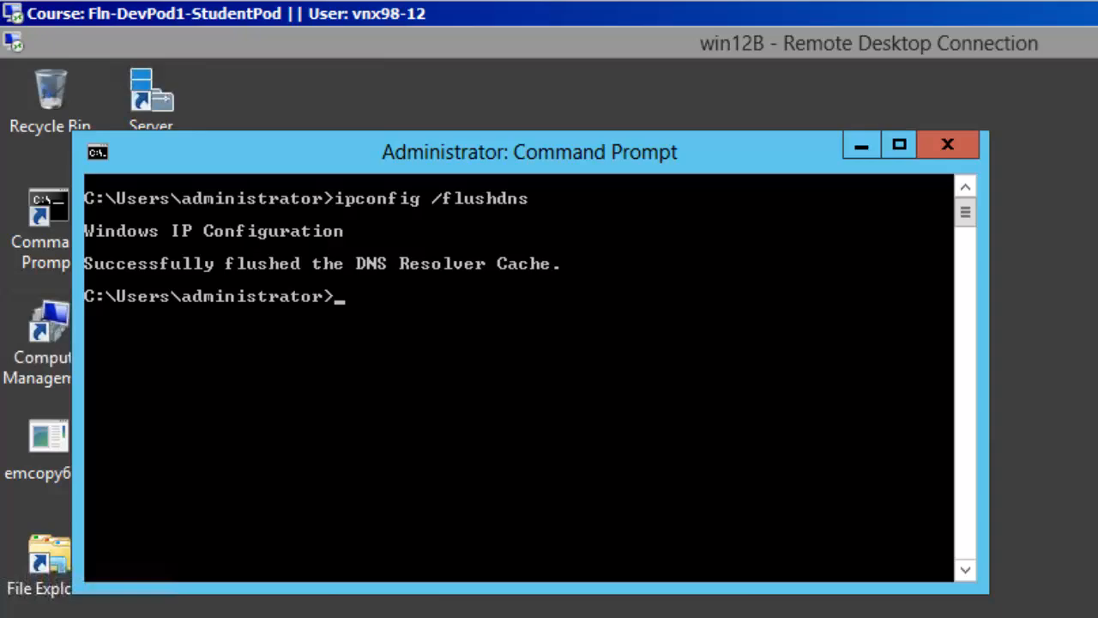
type("exit")
key("Return")
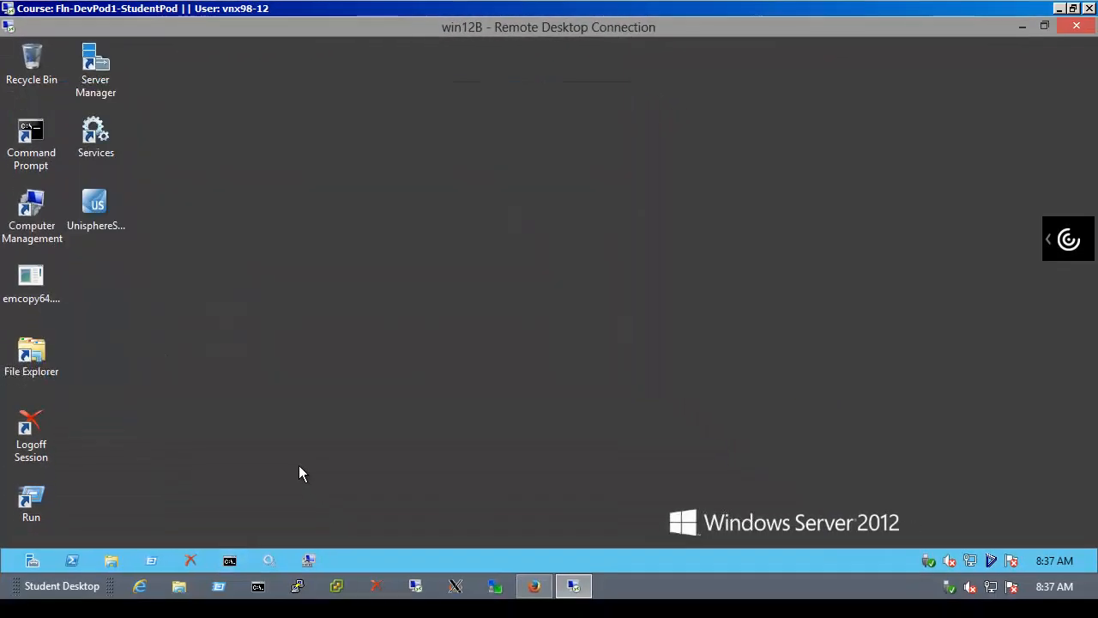
Append 'This line written after planned failover to UnityA.' to New Text Document.txt on \\nas_smb\data and save
left_click(151, 560)
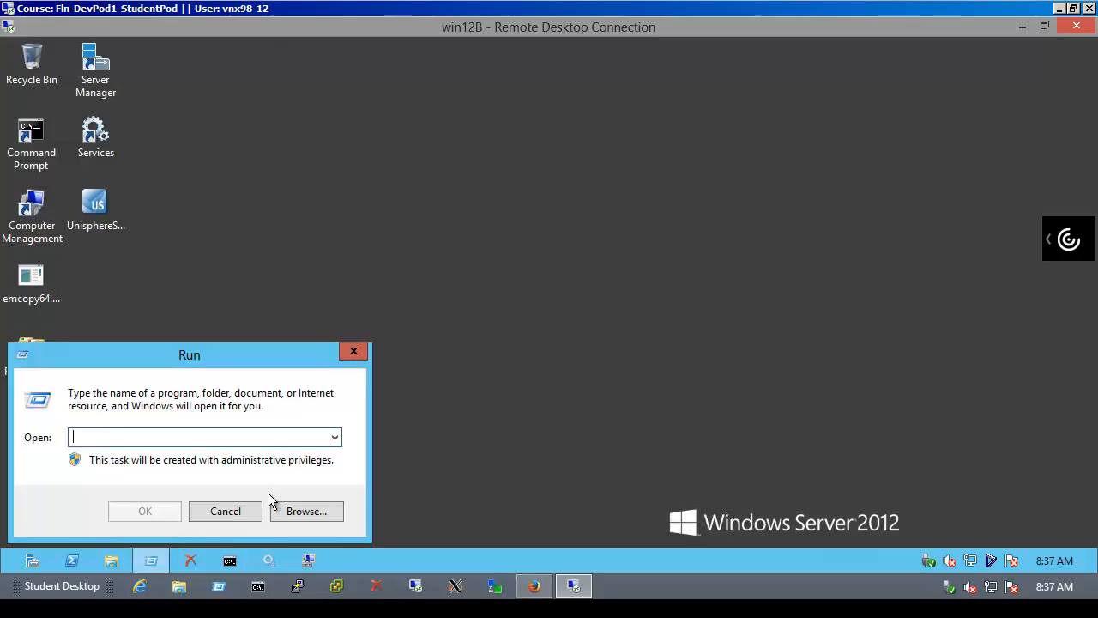
type("\\nas_smb\\data")
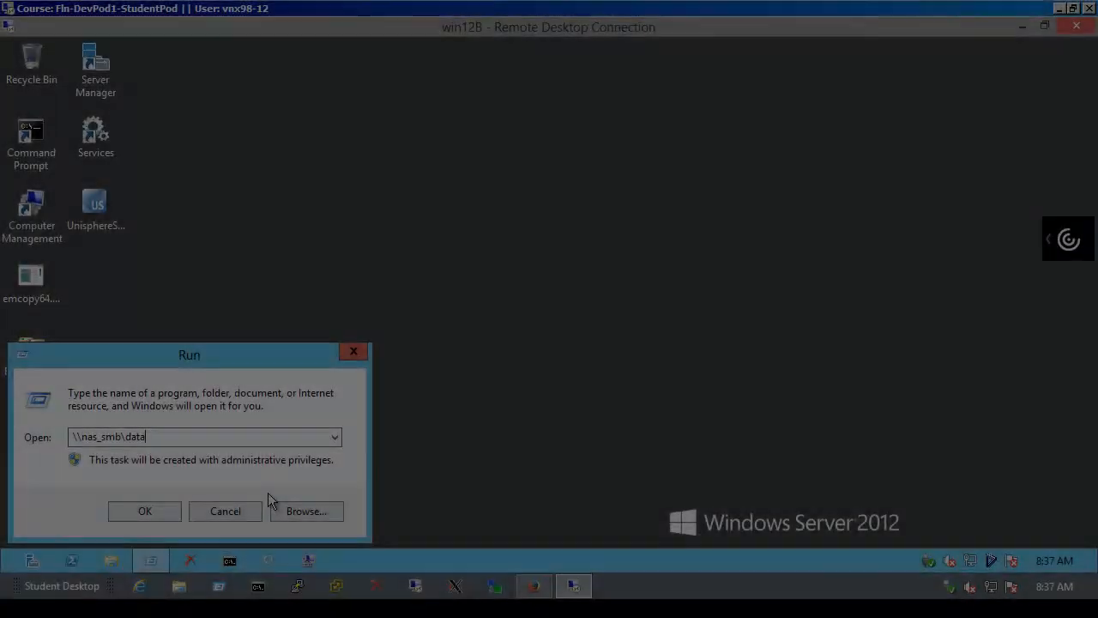
key("Return")
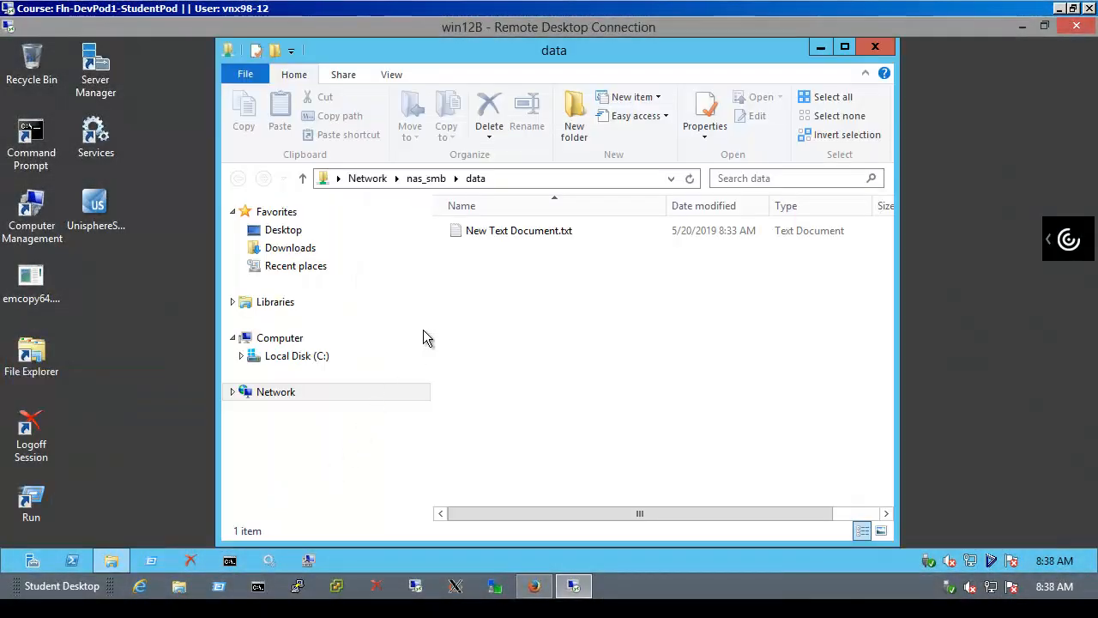
double_click(531, 232)
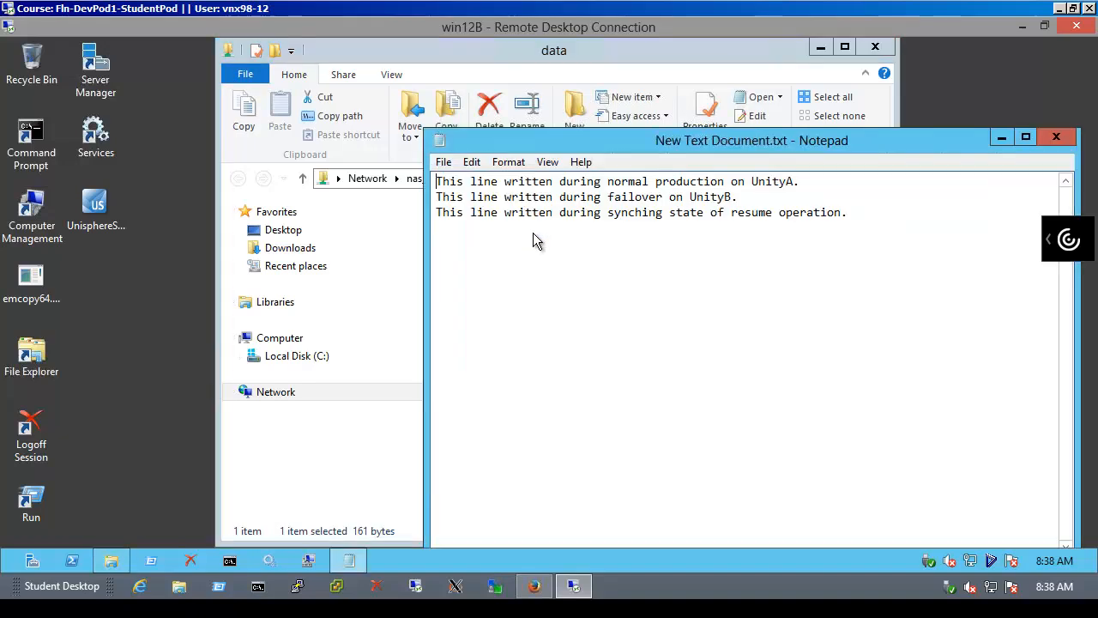
left_click(848, 214)
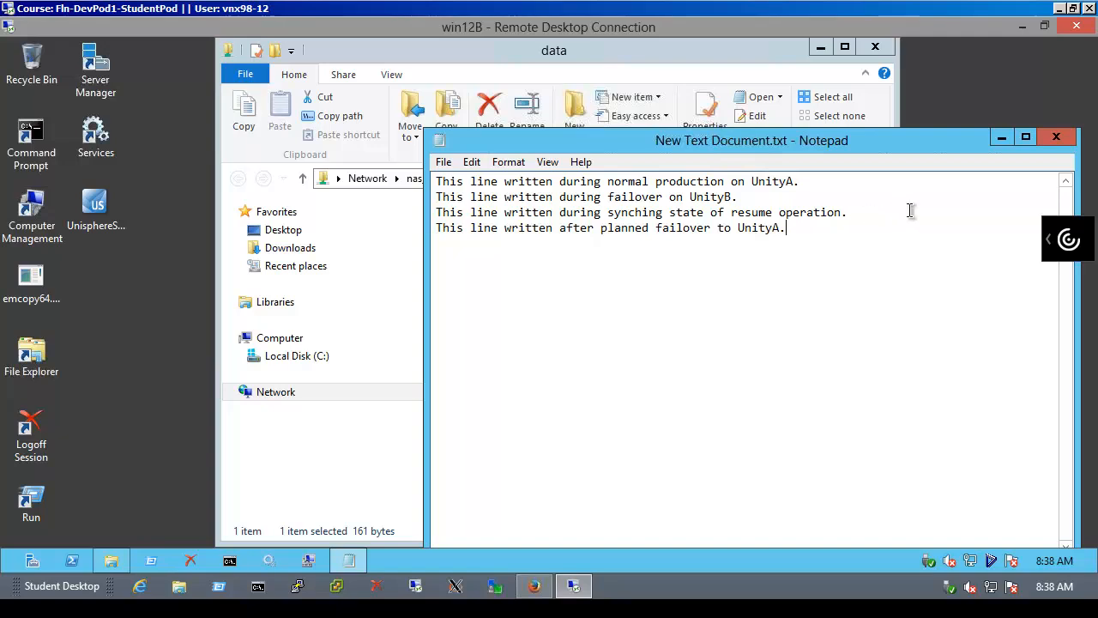
left_click(1056, 138)
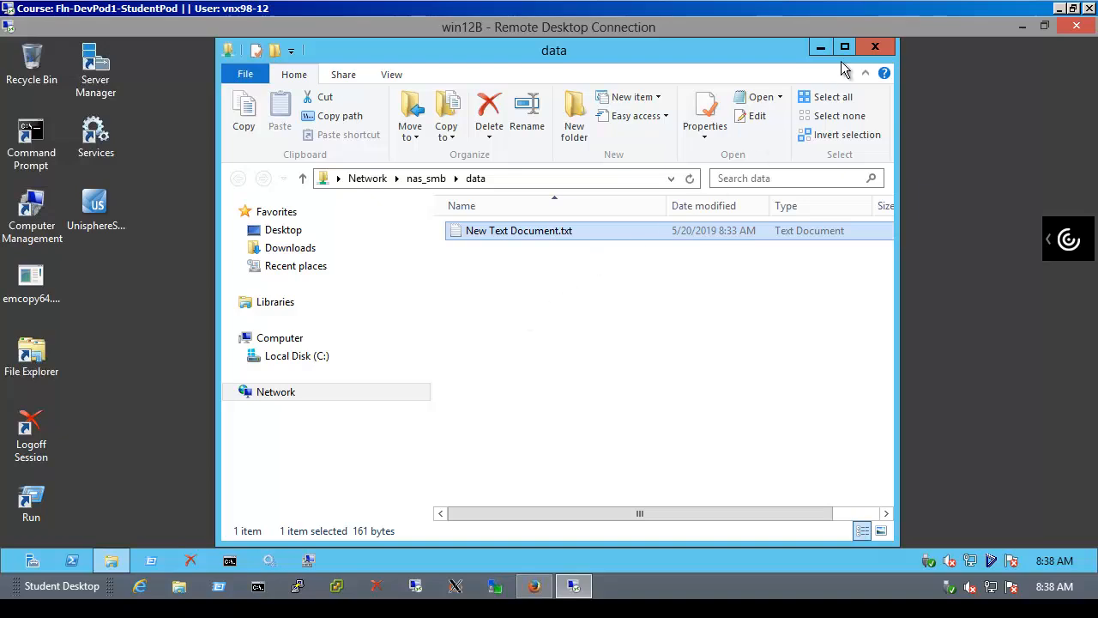
left_click(874, 46)
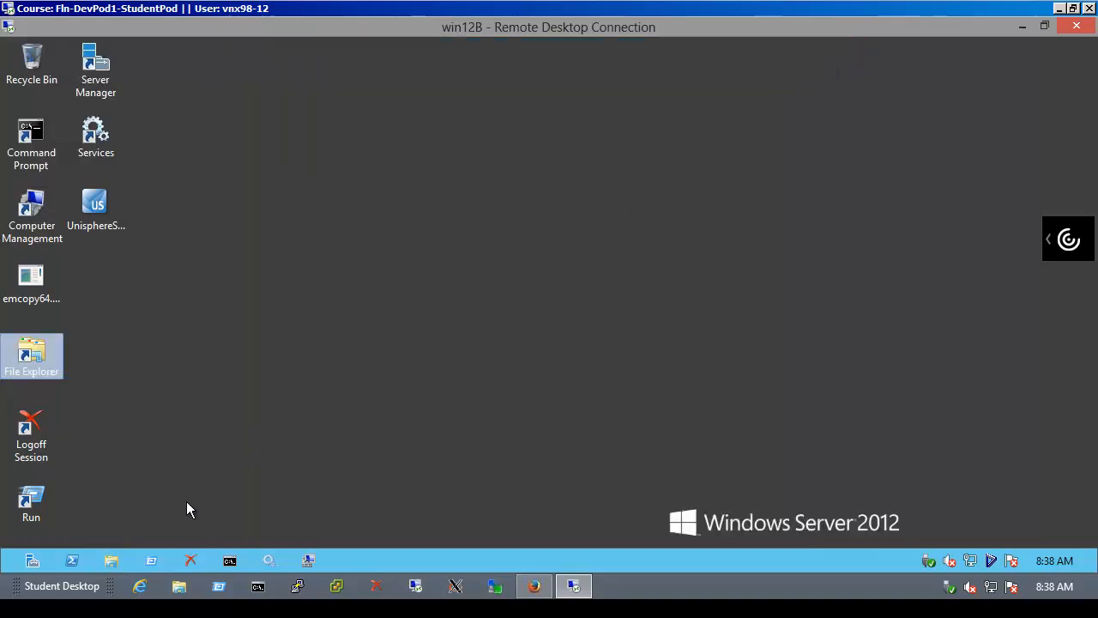
Reopen New Text Document.txt from \\nas_smb\data to confirm its new fourth line, then close everything
left_click(151, 560)
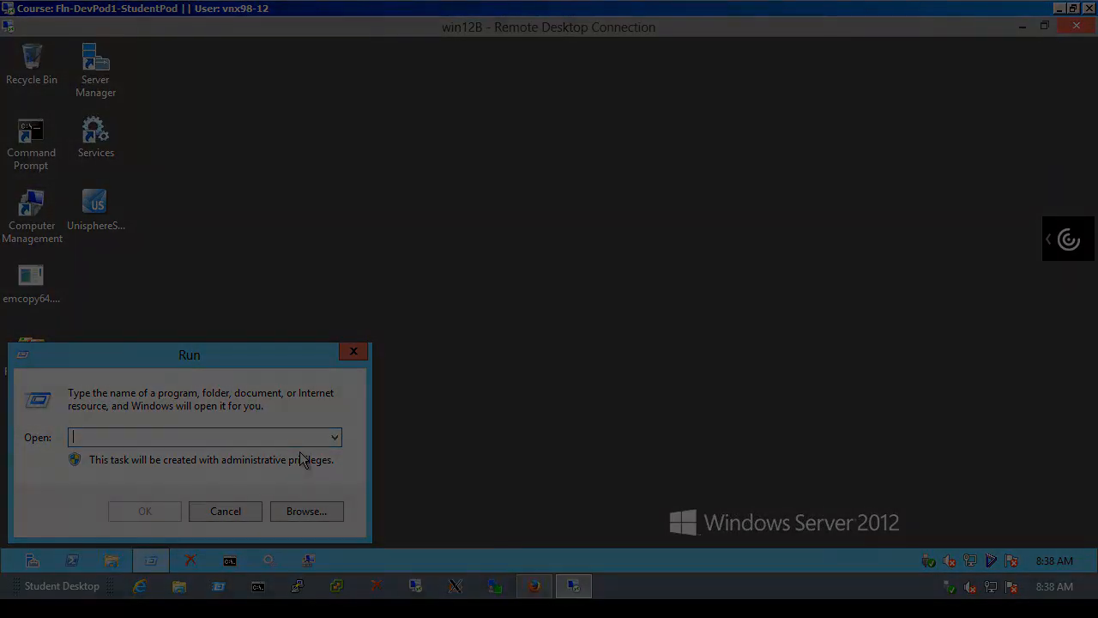
type("\\nas_smb\\data")
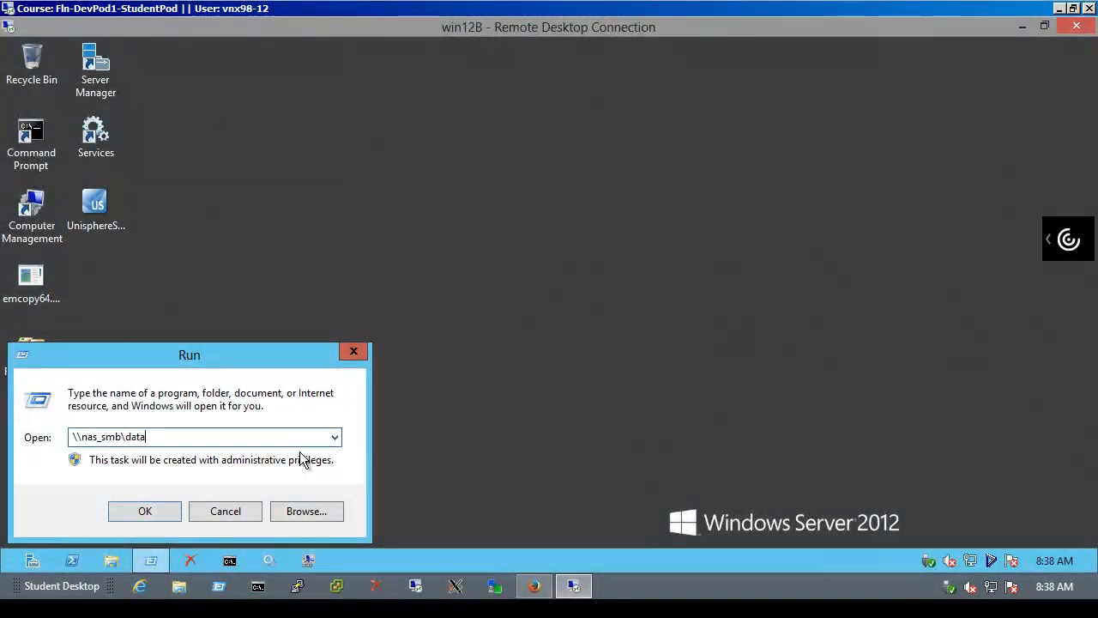
key("Return")
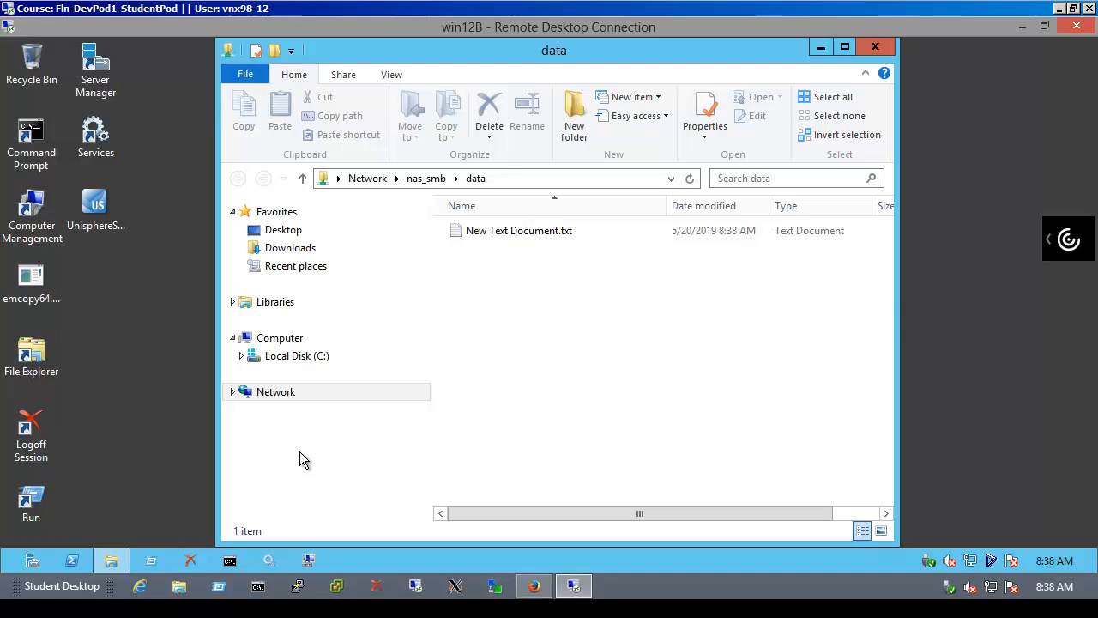
double_click(547, 233)
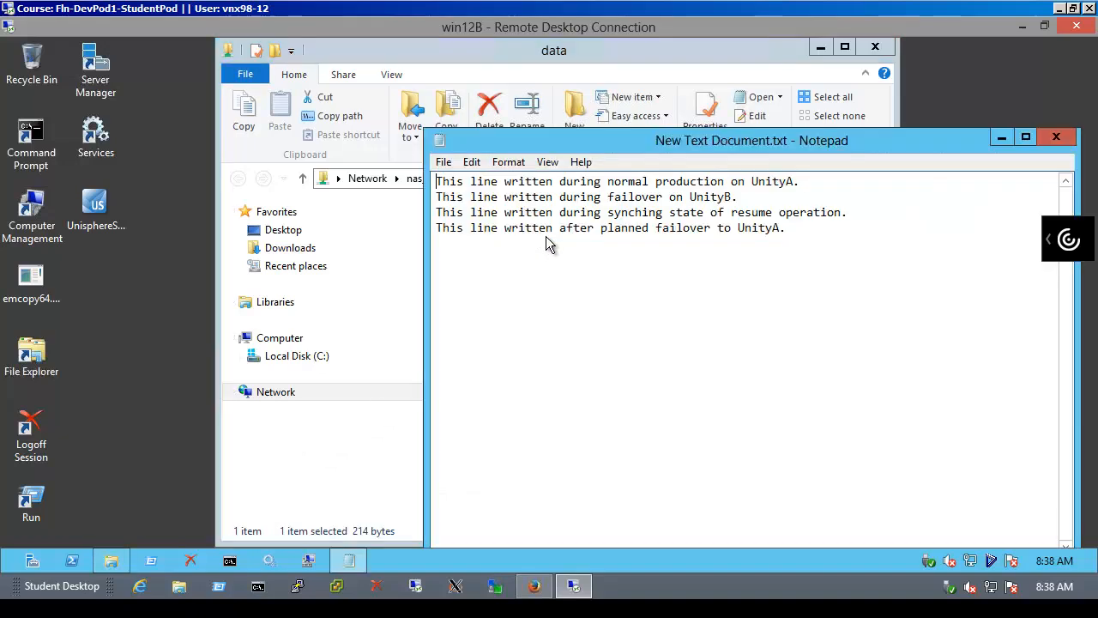
left_click(1056, 137)
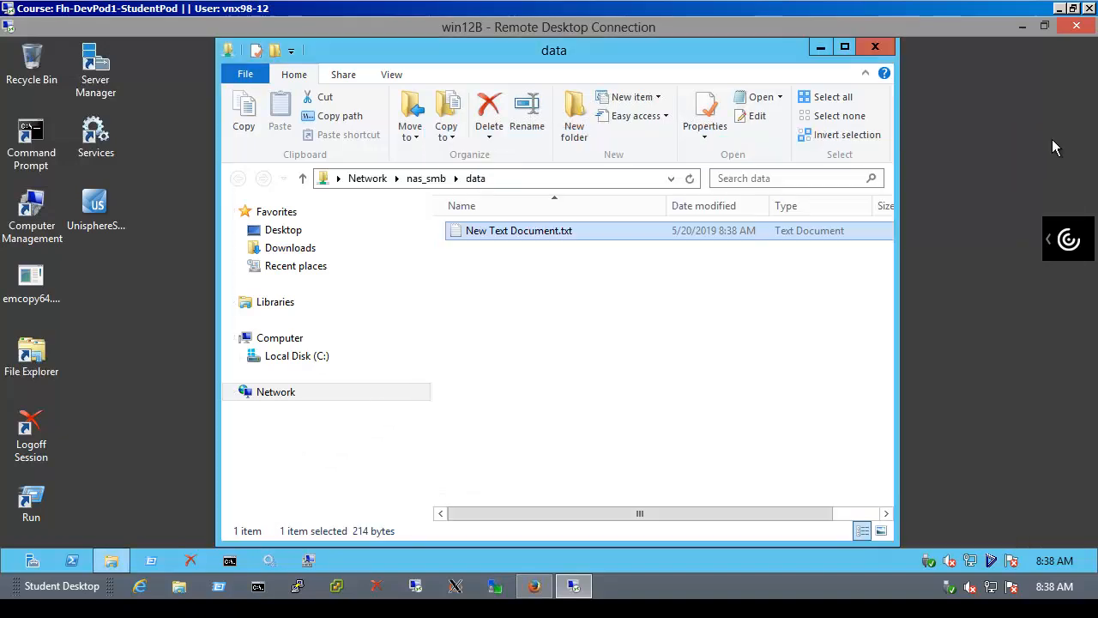
left_click(881, 50)
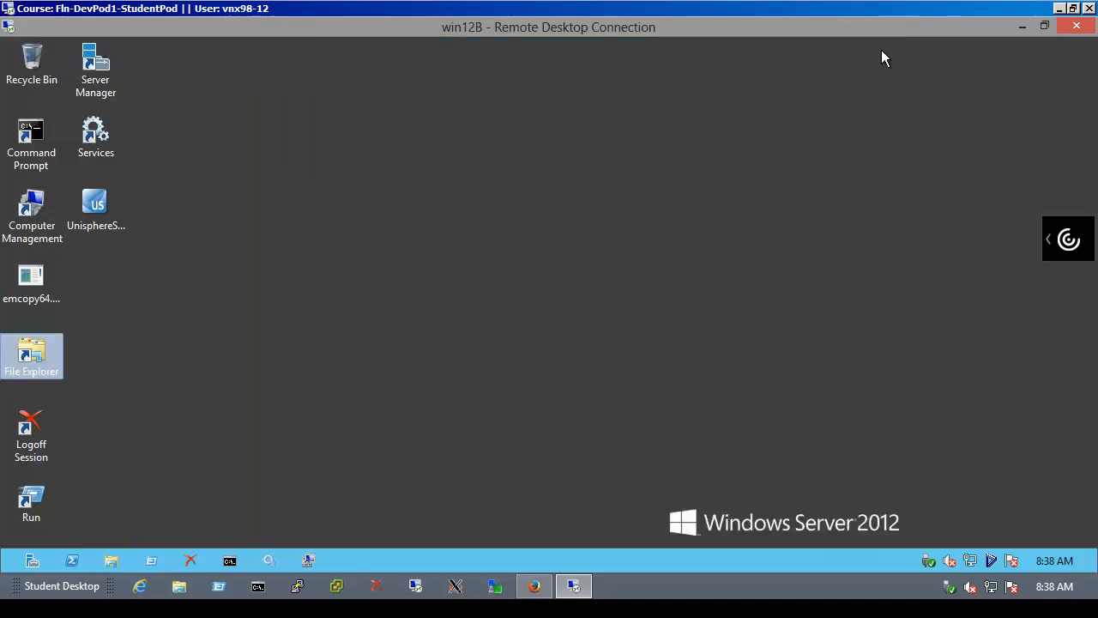
Refresh UnityB's and then UnityA's replication lists, showing fs_SMB and nas_SMB Active from UnityA to UnityB
left_click(534, 587)
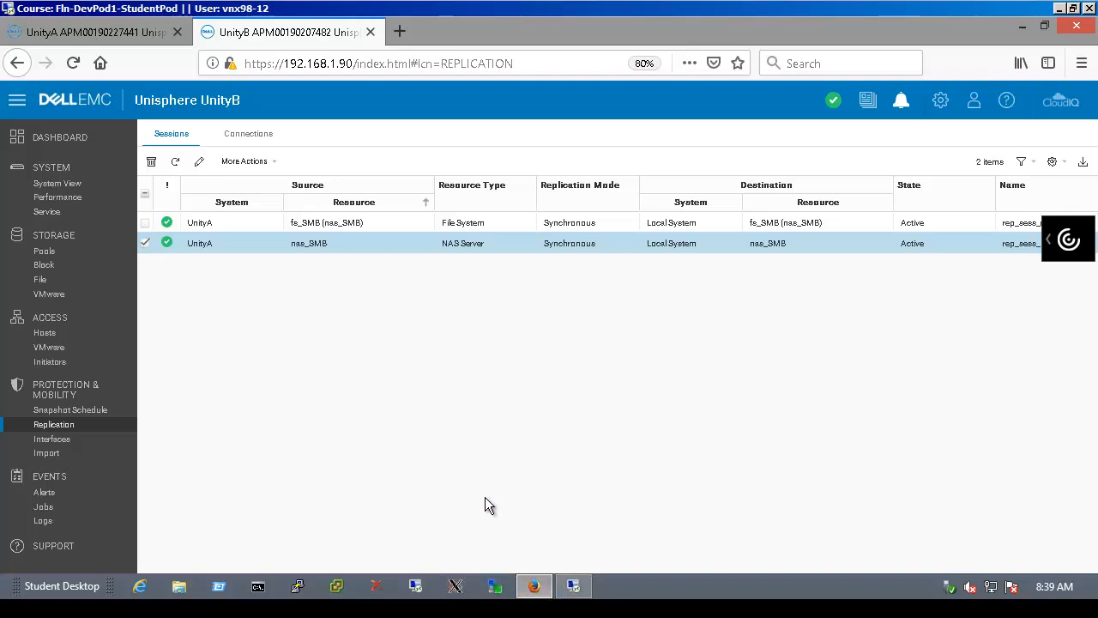
left_click(176, 162)
left_click(147, 37)
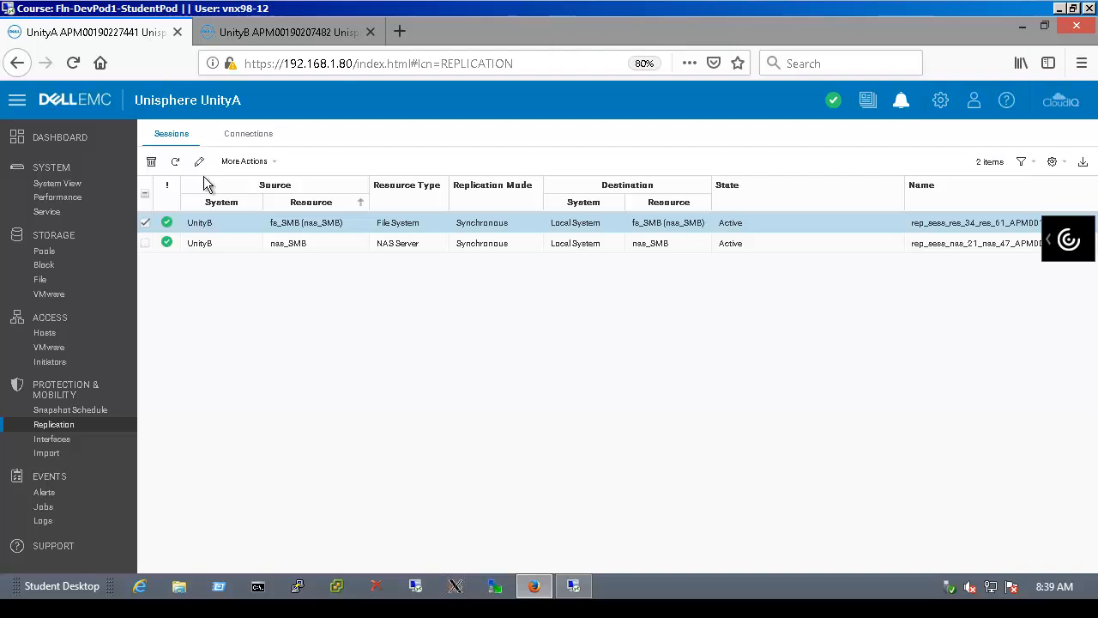
left_click(175, 162)
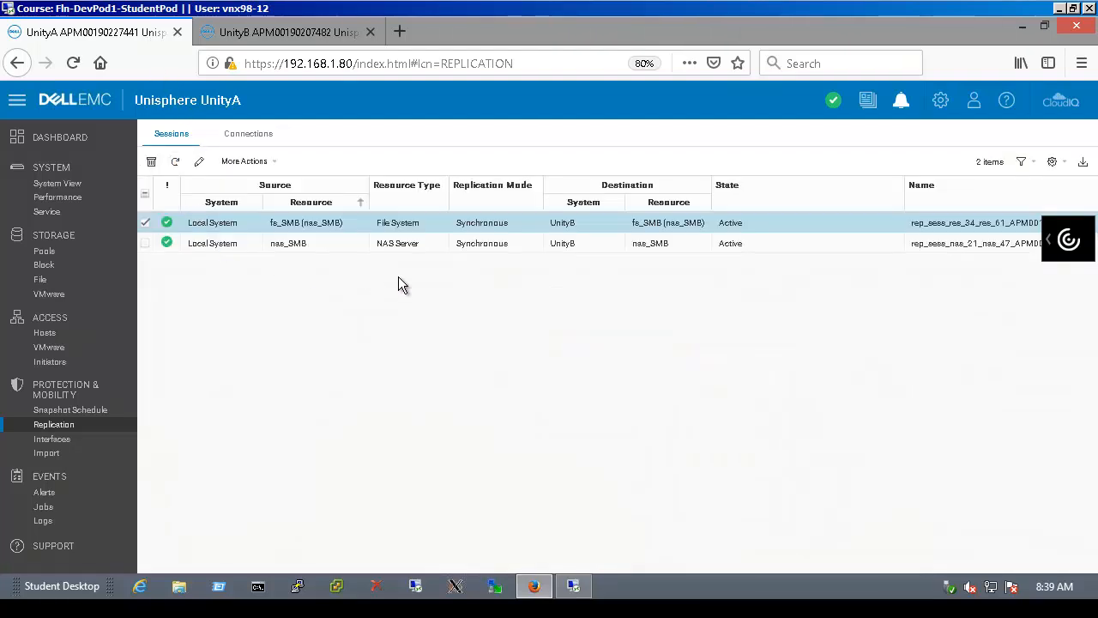